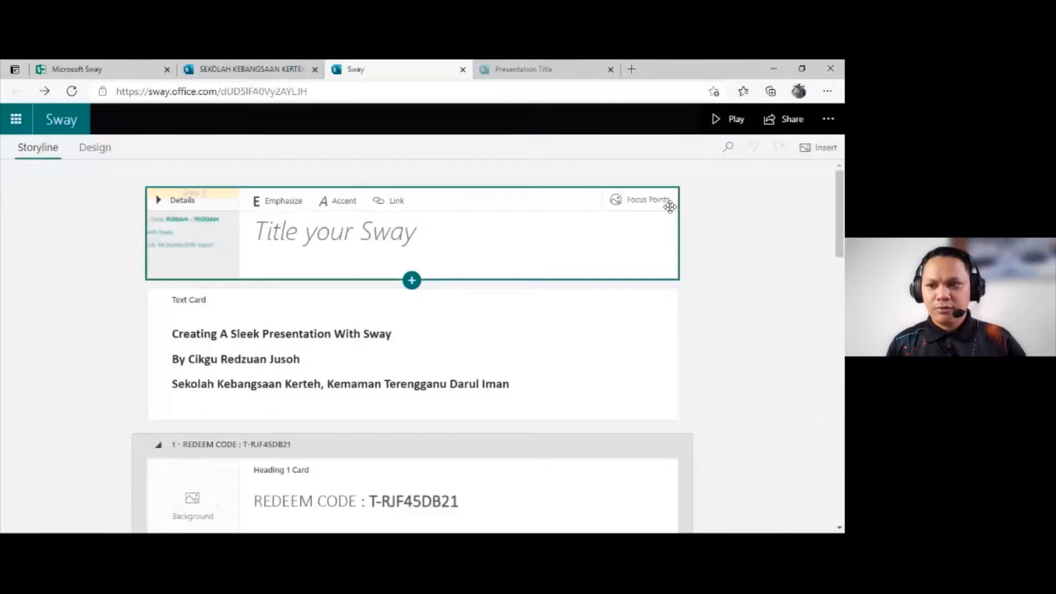
Step: Open the portal.moe.edu.my login page in a new browser tab
left_click(95, 70)
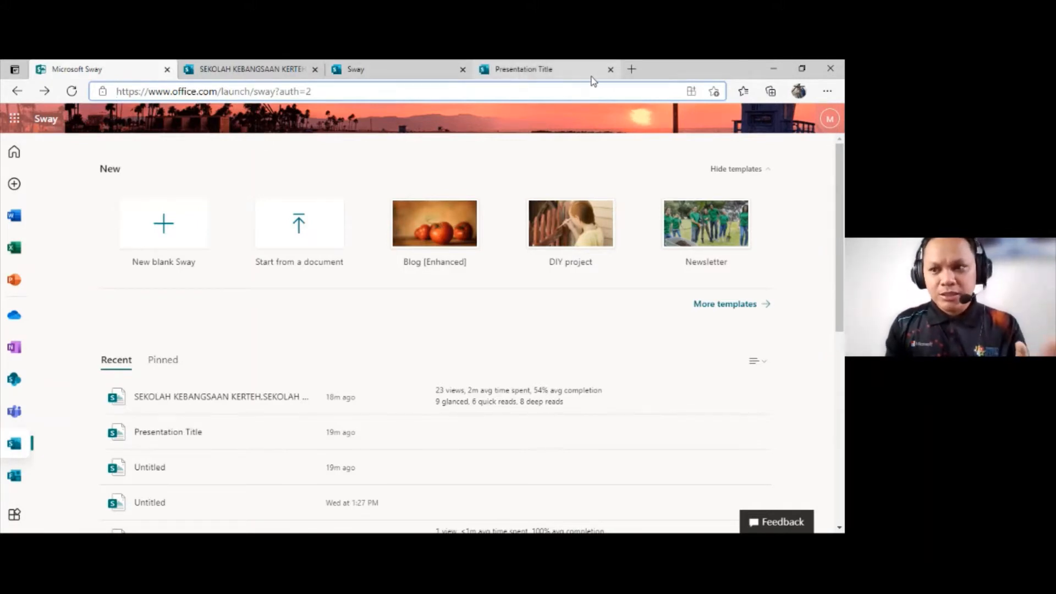
left_click(631, 69)
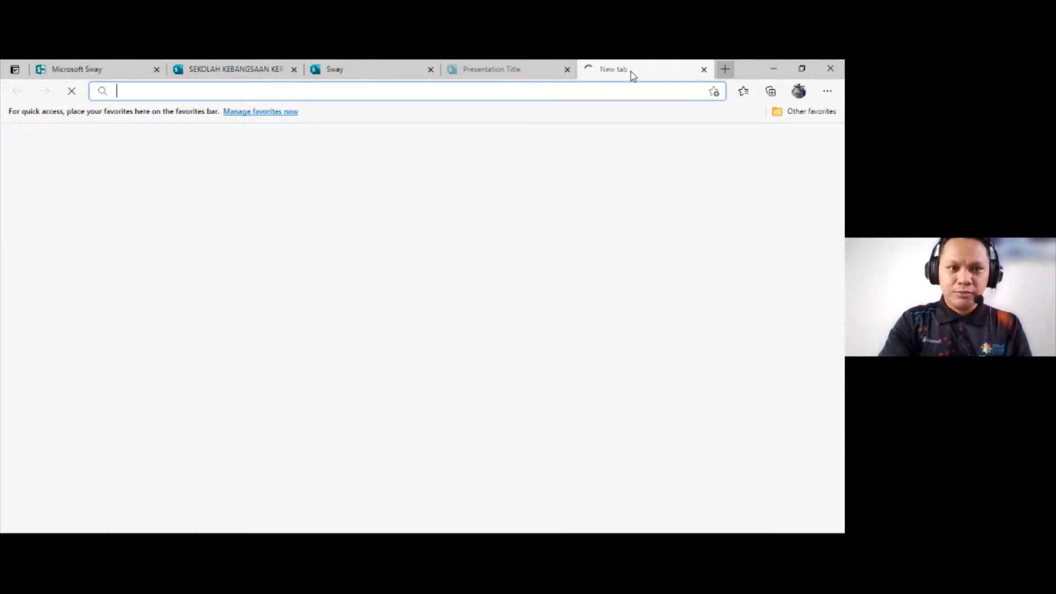
type("portal.moe.edu.my")
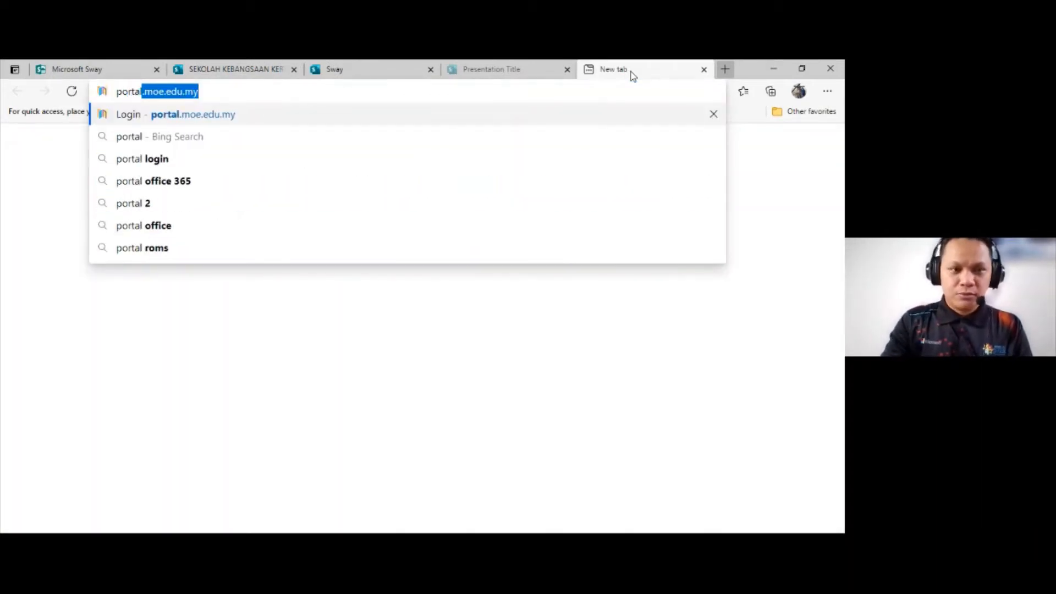
key("Return")
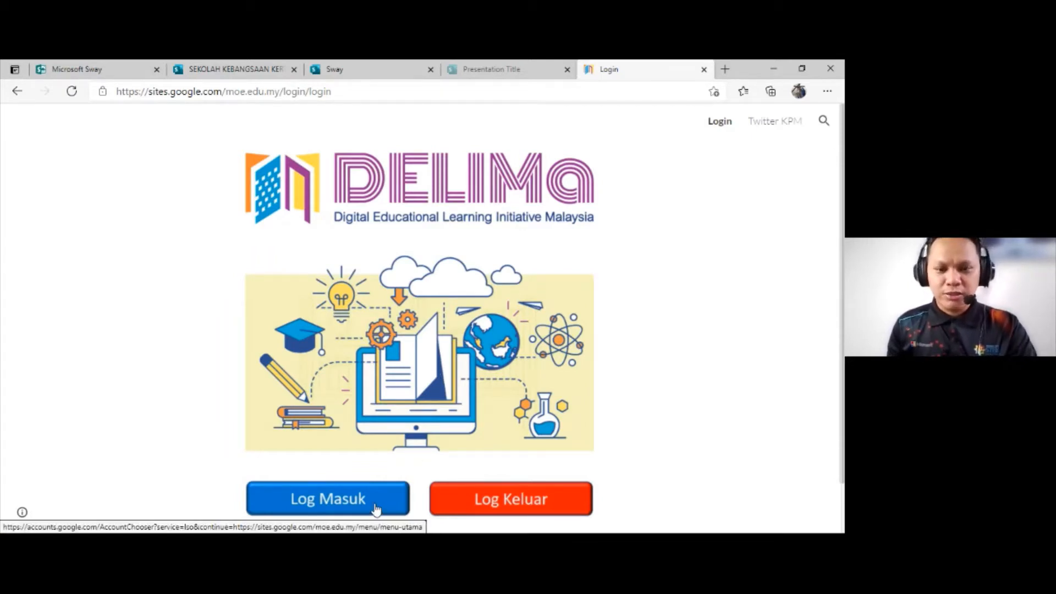
Step: Sign in to DELIMa with the education ministry Google account and open the Guru menu
left_click(335, 292)
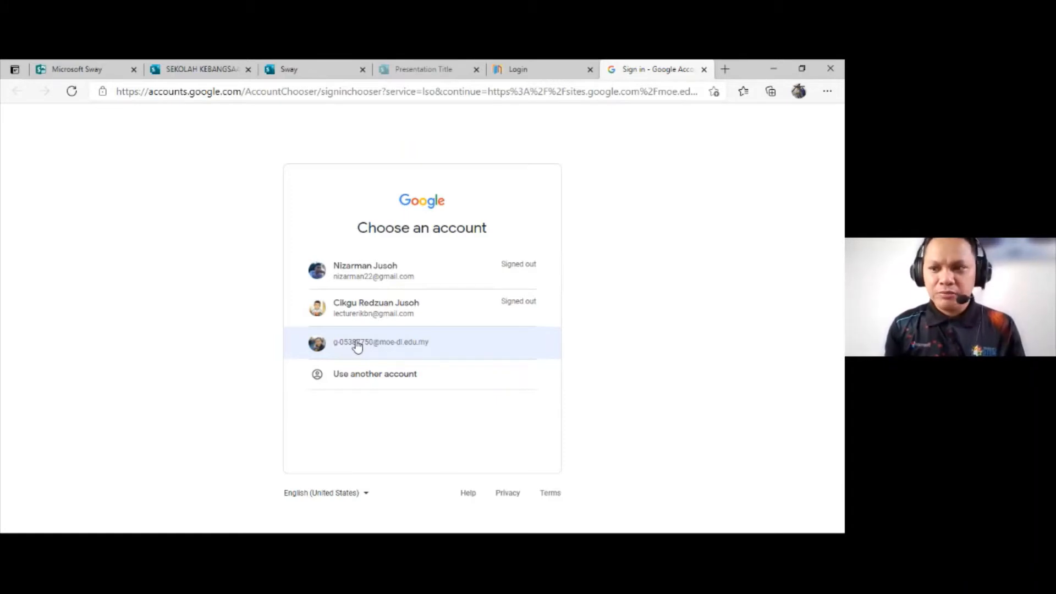
left_click(356, 343)
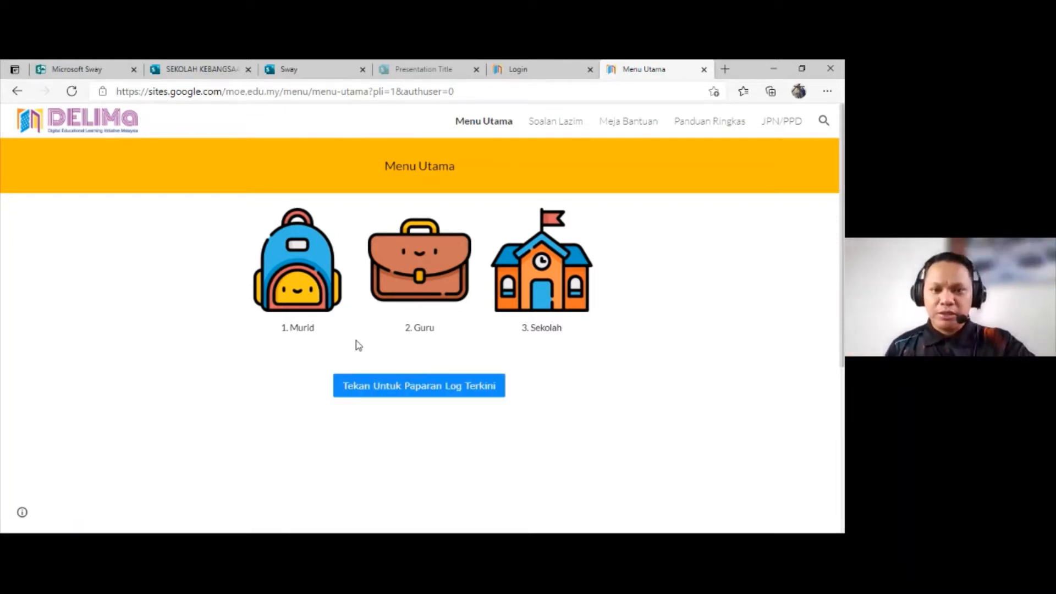
left_click(430, 272)
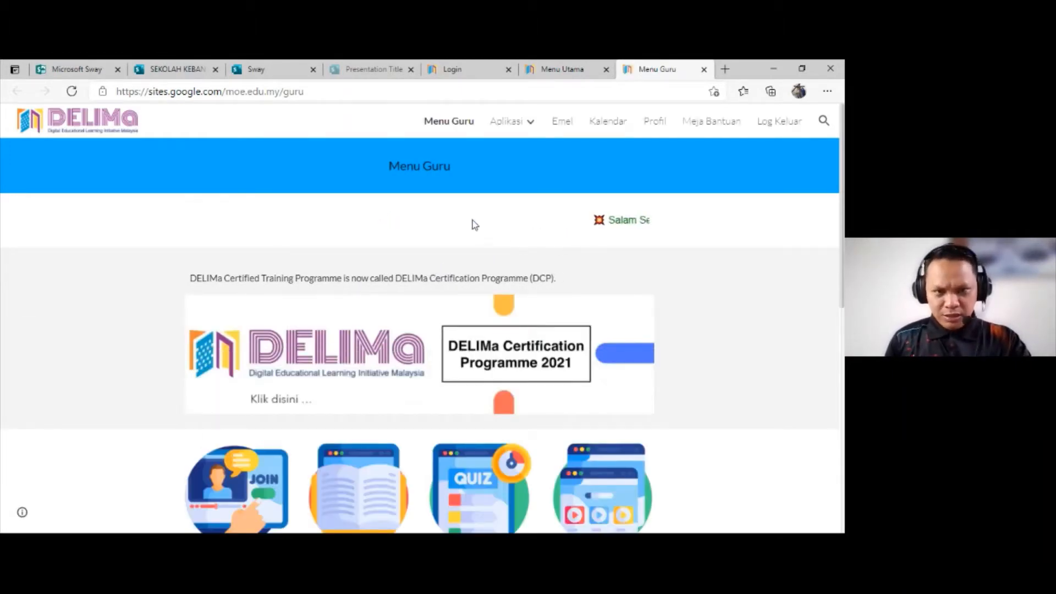
Step: Open Office 365 from the Microsoft section of the DELIMa Aplikasi page
scroll(517, 242, "down", 1)
scroll(526, 259, "down", 4)
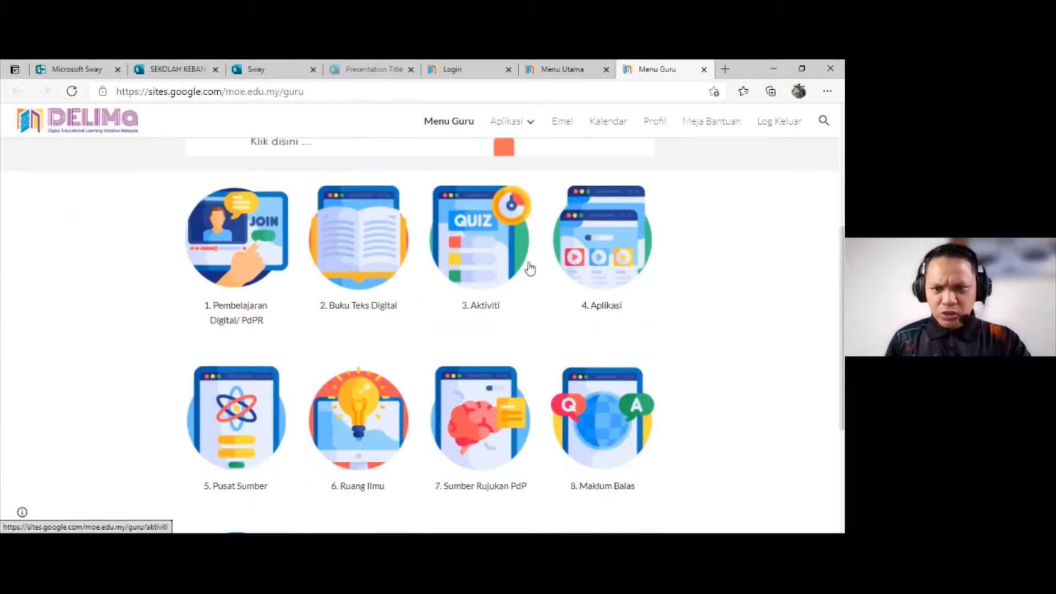
left_click(597, 268)
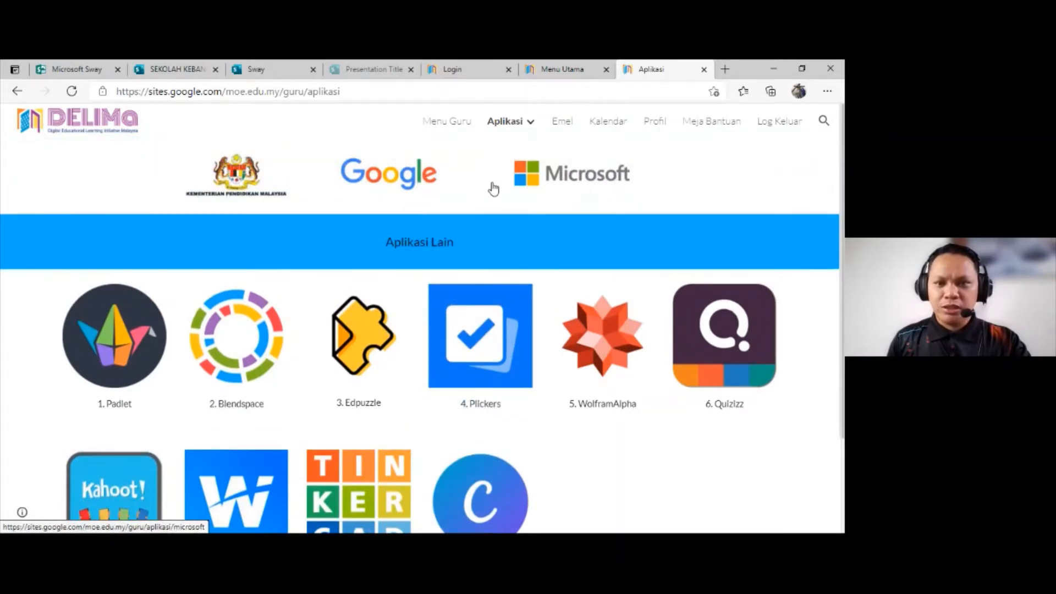
left_click(564, 184)
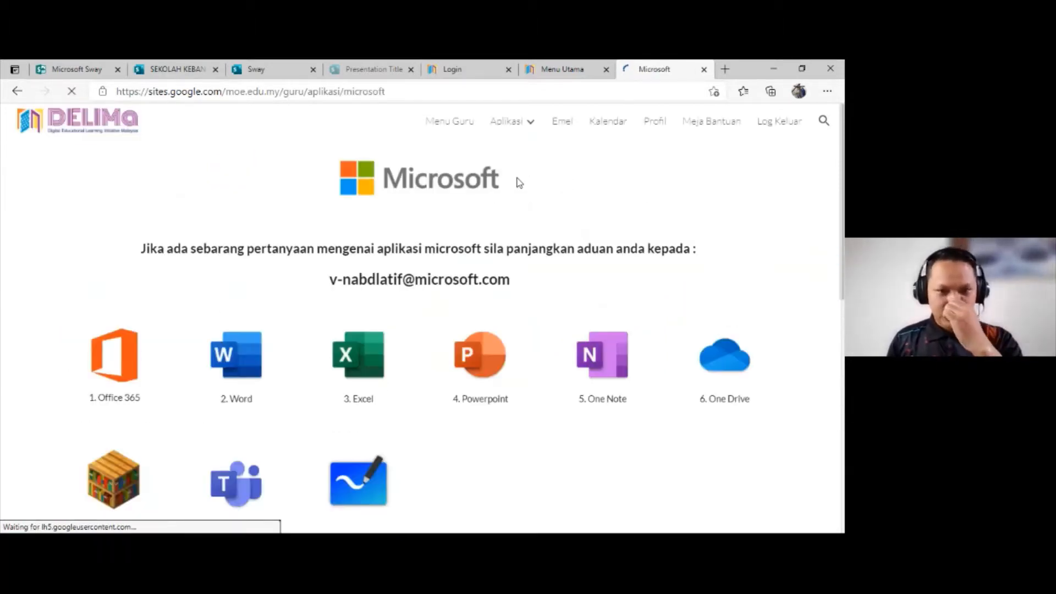
scroll(505, 305, "down", 1)
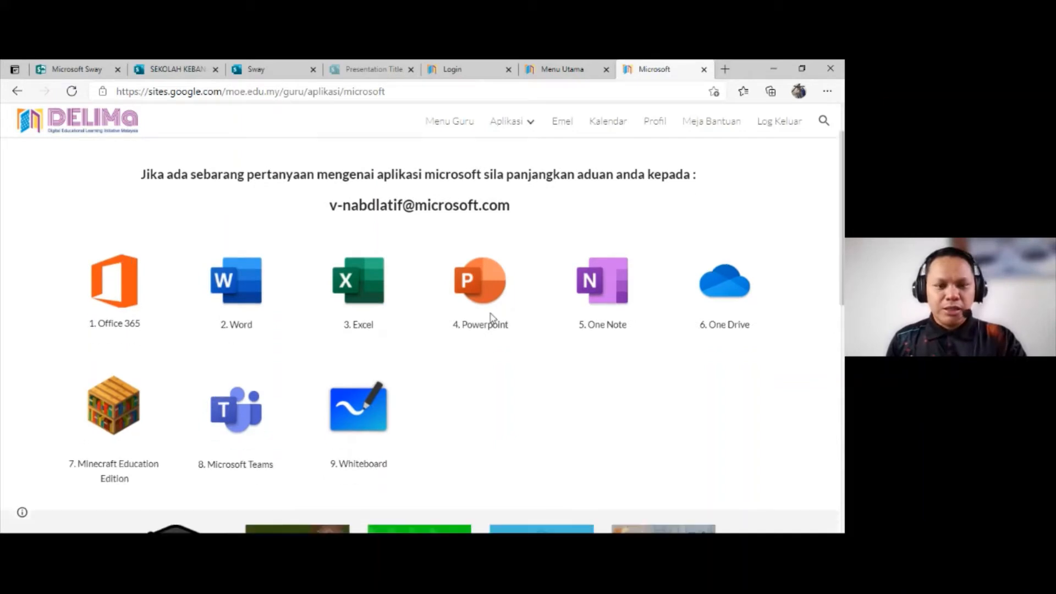
scroll(493, 318, "down", 1)
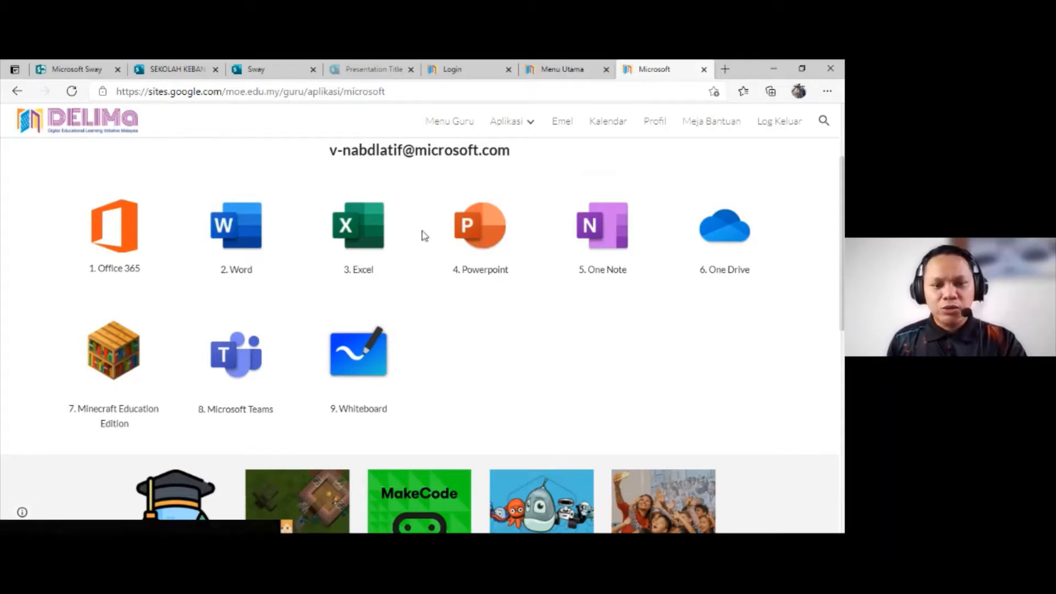
left_click(122, 242)
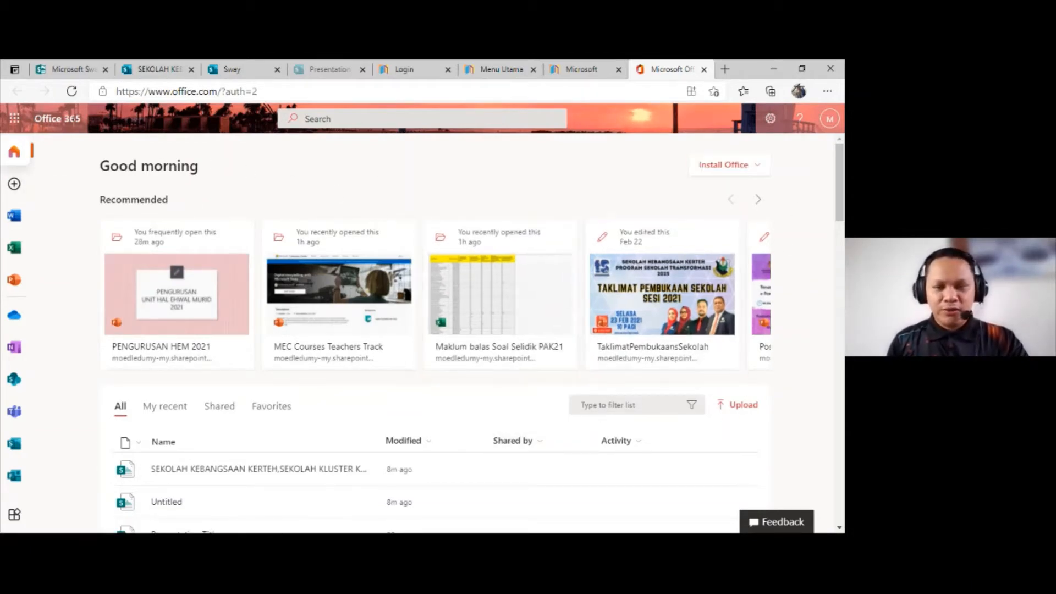
Step: Try the Office and plain blue themes, apply the colourful ribbon artwork theme, turn on Dark Mode, and close the settings
left_click(771, 120)
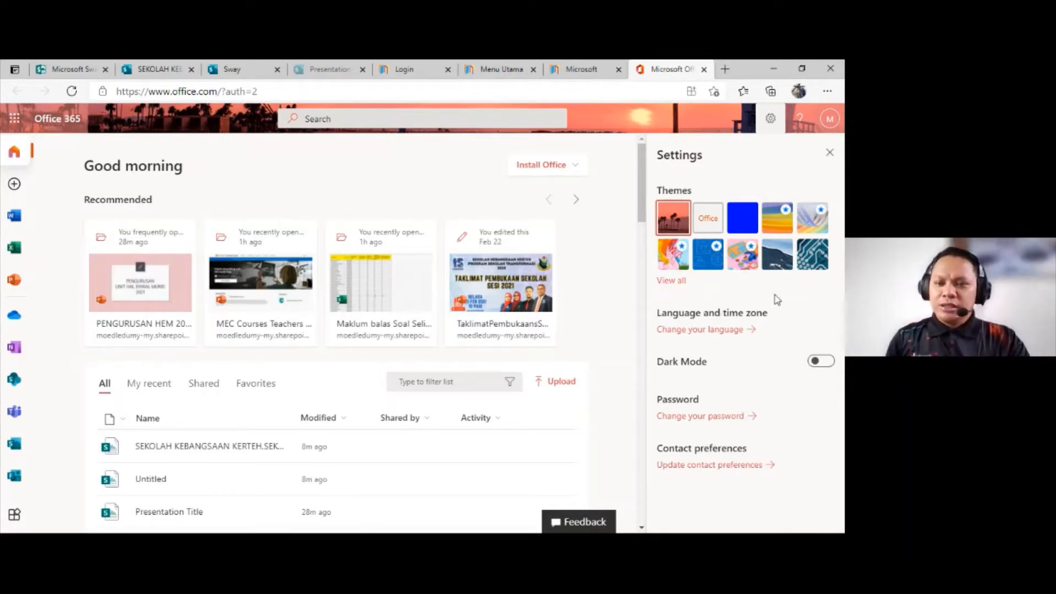
left_click(713, 228)
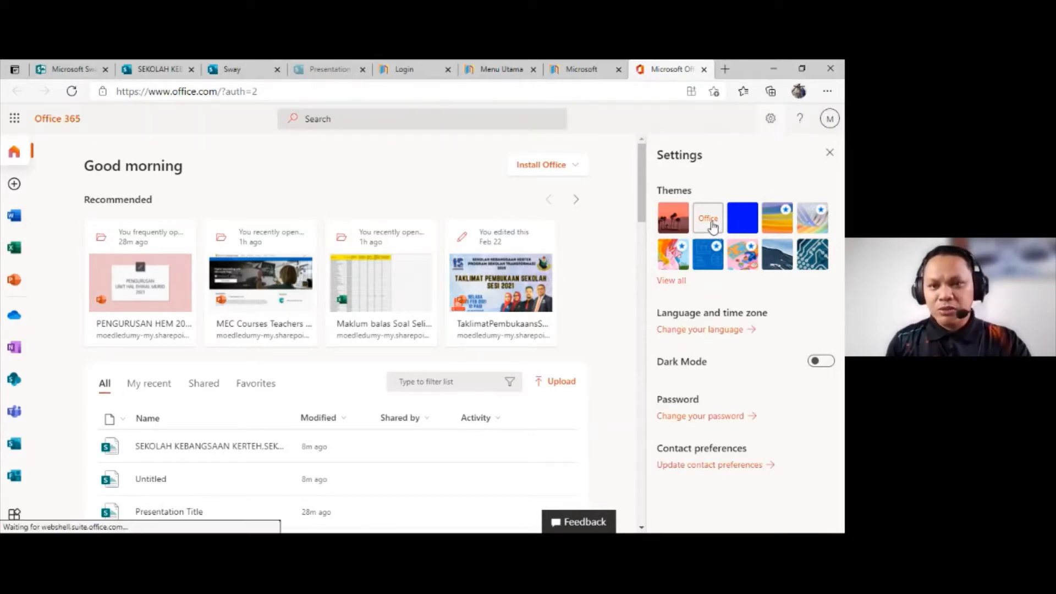
left_click(748, 227)
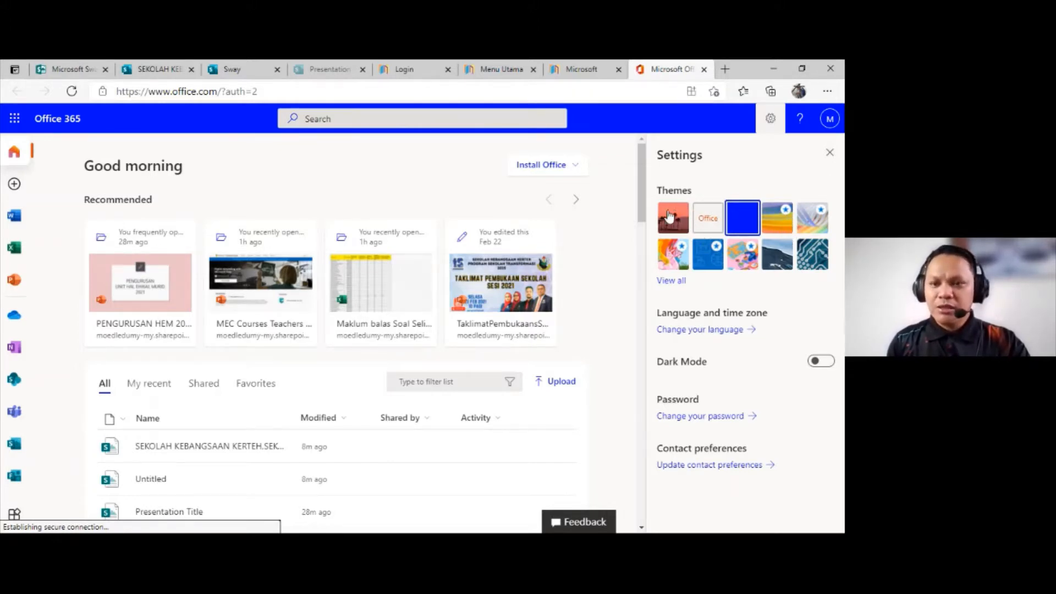
left_click(675, 256)
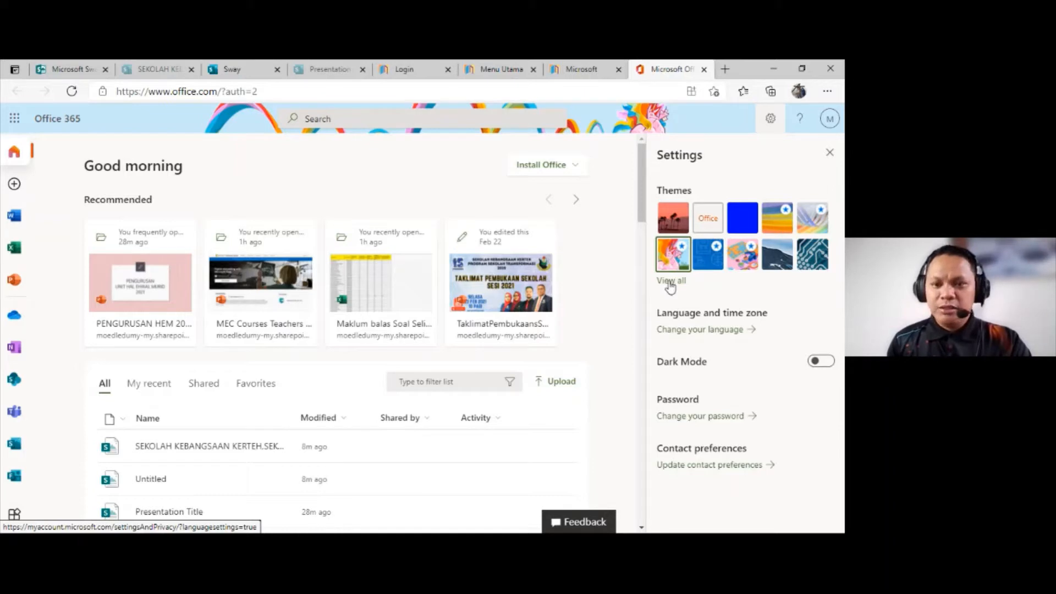
left_click(822, 362)
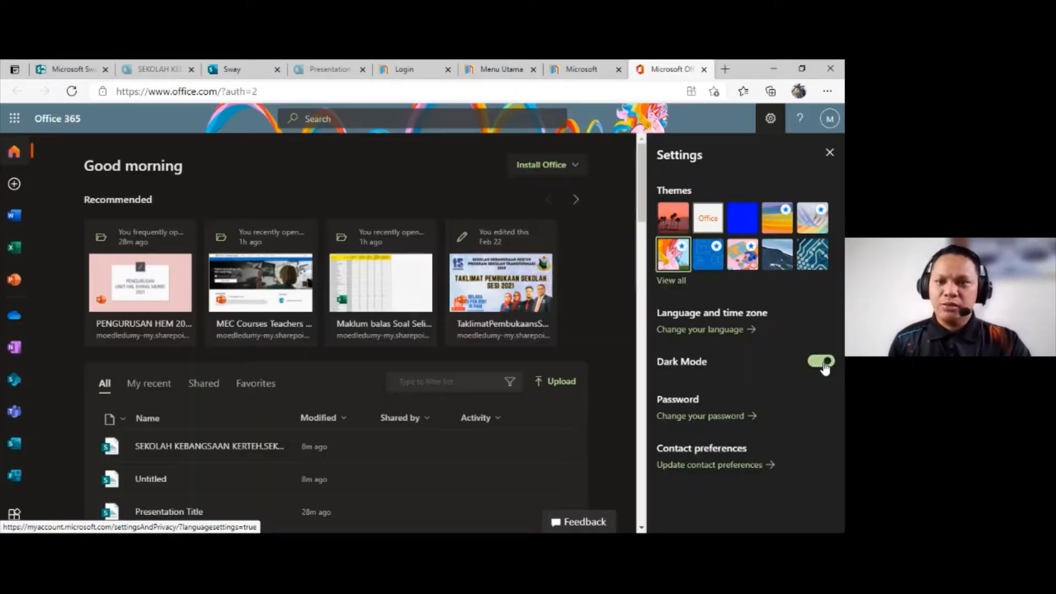
left_click(830, 154)
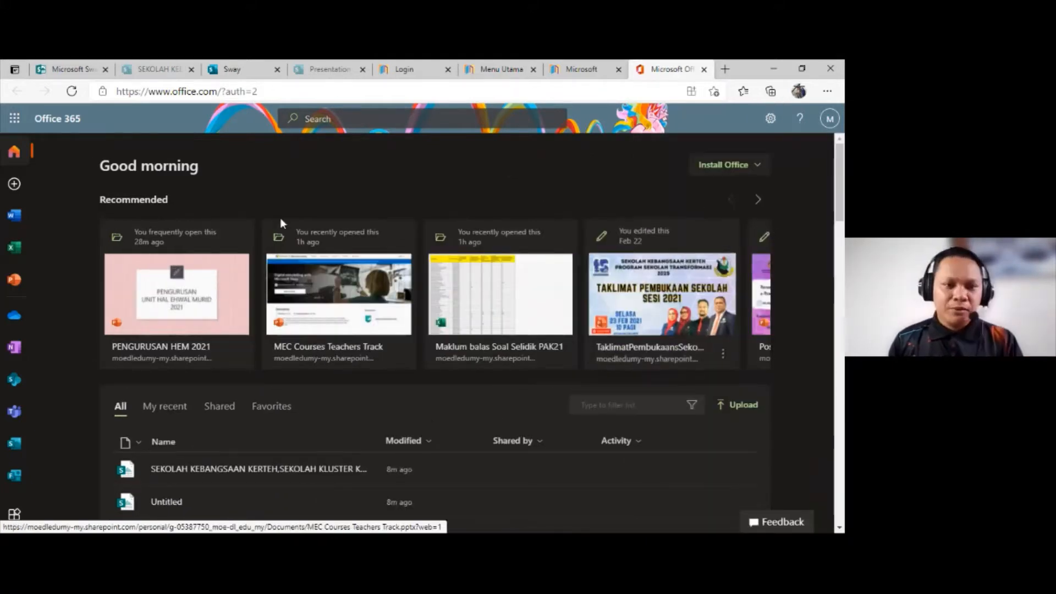
Step: Look through the recommended documents and the list of all recent files on the Office 365 home page
scroll(281, 224, "down", 5)
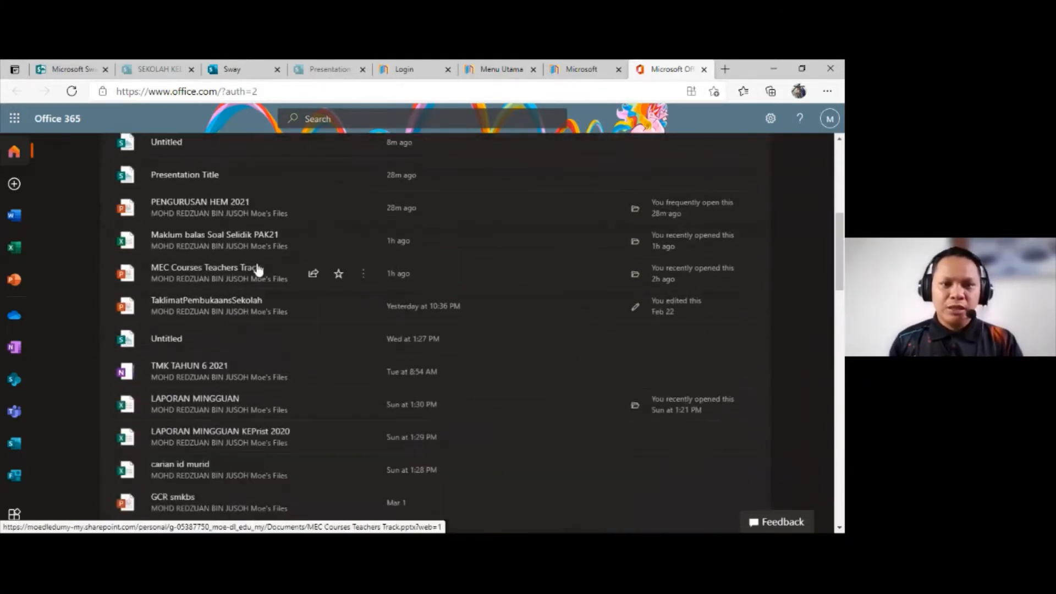
scroll(258, 262, "up", 5)
scroll(60, 182, "up", 1)
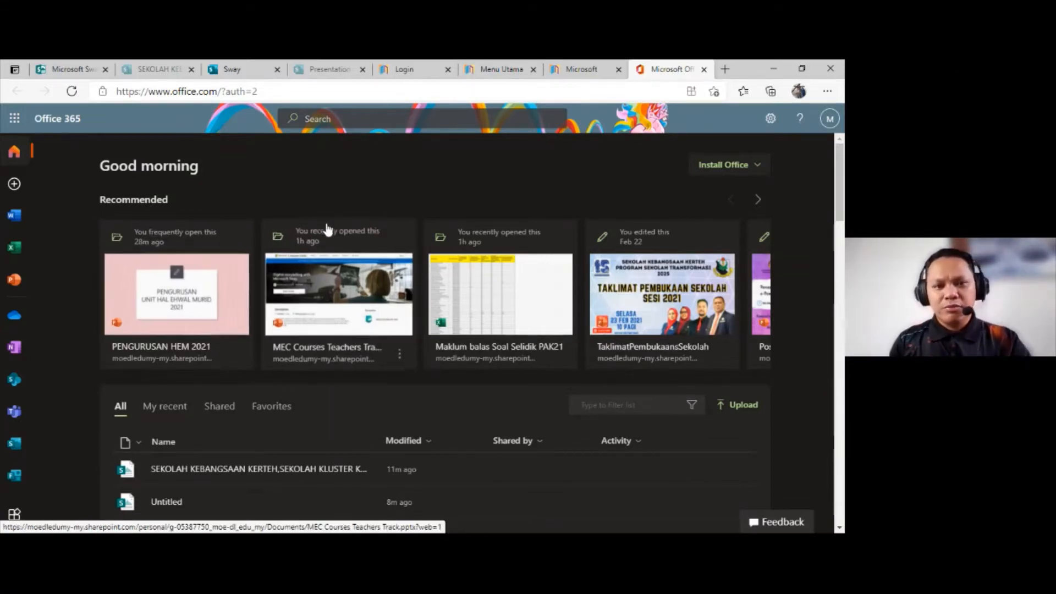
scroll(265, 275, "down", 5)
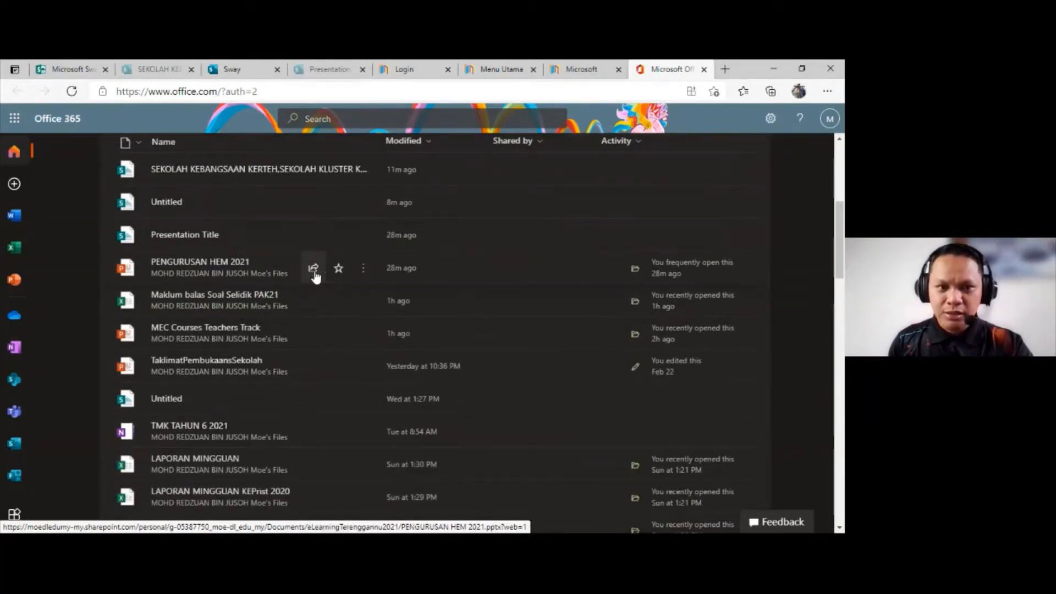
scroll(249, 259, "up", 1)
scroll(198, 252, "up", 1)
scroll(146, 246, "down", 2)
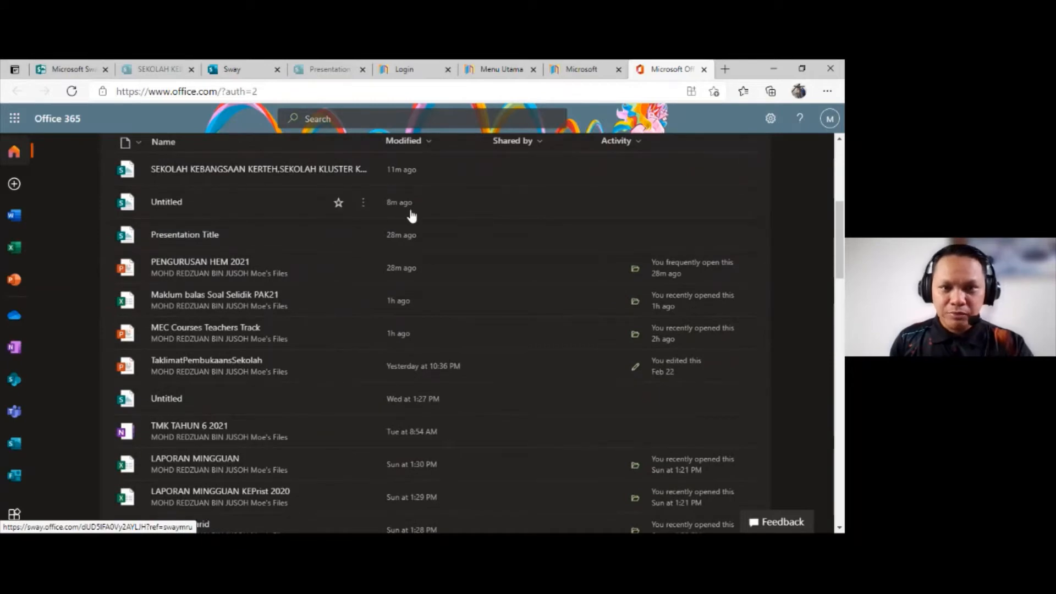
scroll(286, 328, "up", 1)
scroll(126, 236, "up", 5)
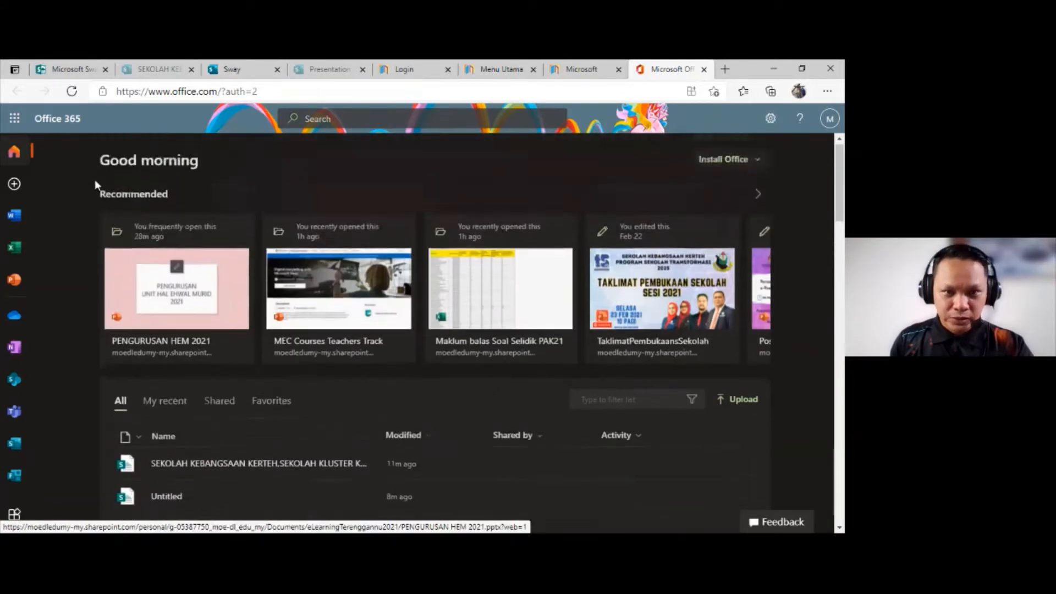
scroll(160, 278, "down", 6)
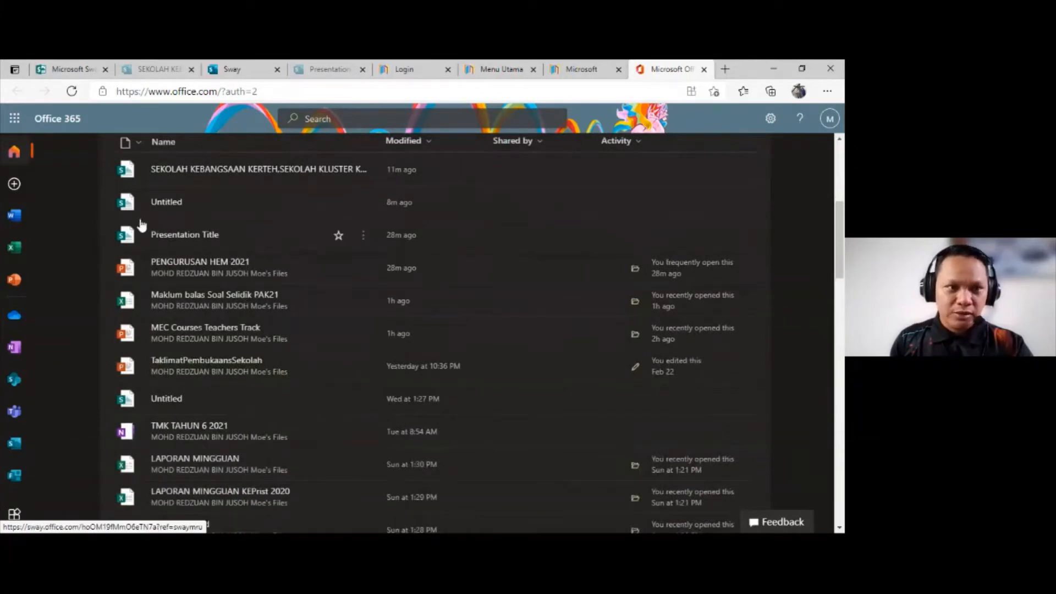
scroll(103, 190, "up", 3)
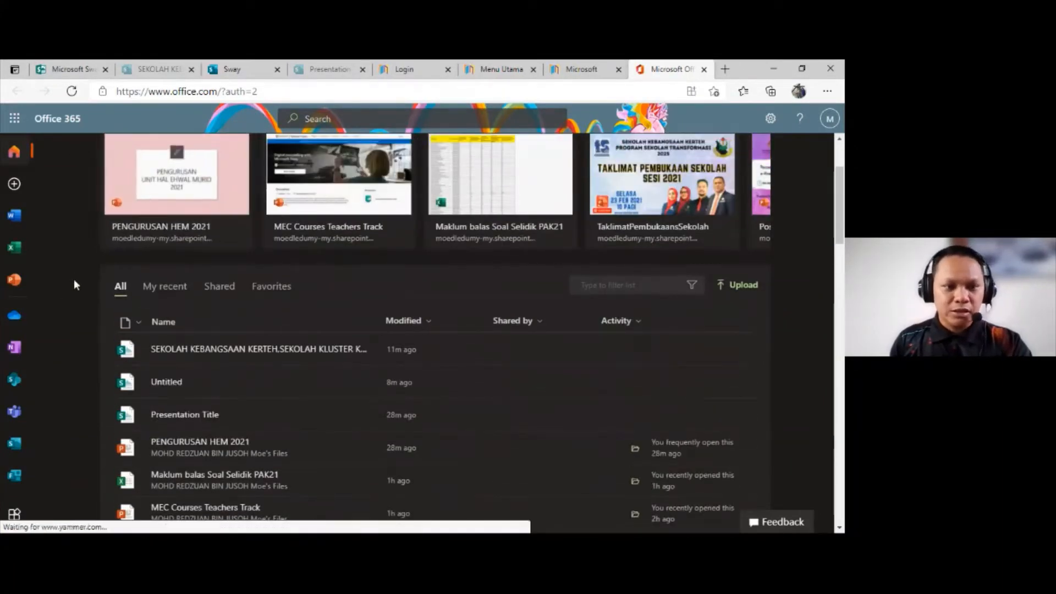
scroll(147, 302, "down", 7)
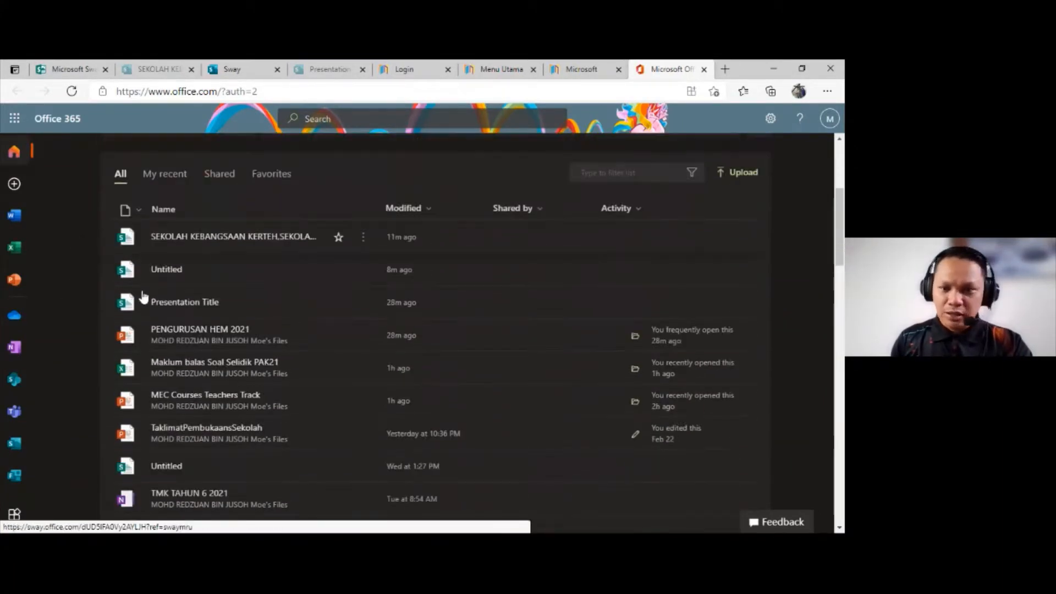
scroll(676, 394, "down", 1)
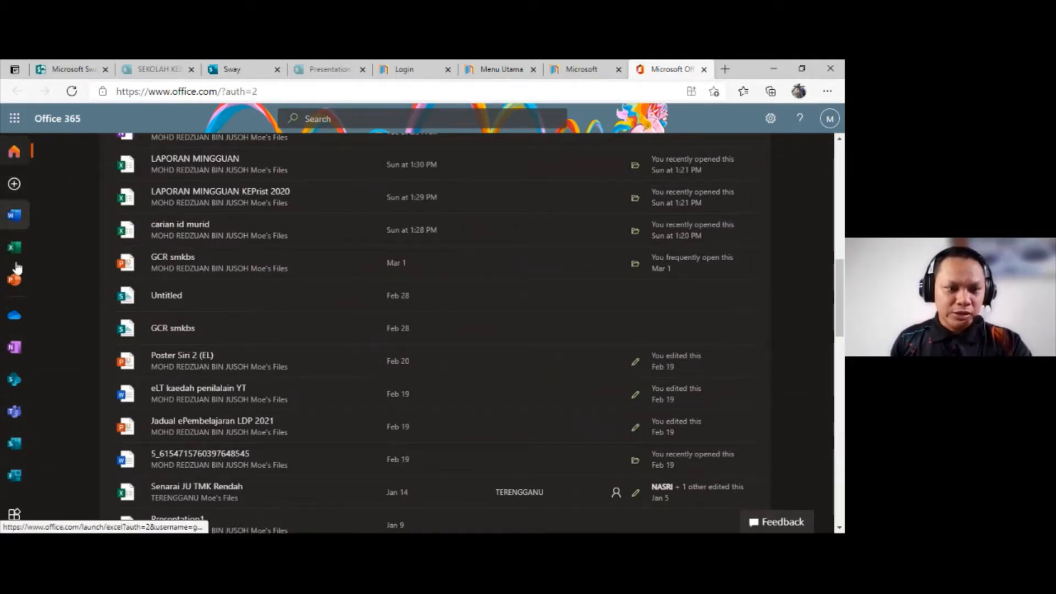
Step: Switch to Sway and open the recent SEKOLAH KEBANGSAAN KERTEH presentation for editing
left_click(16, 444)
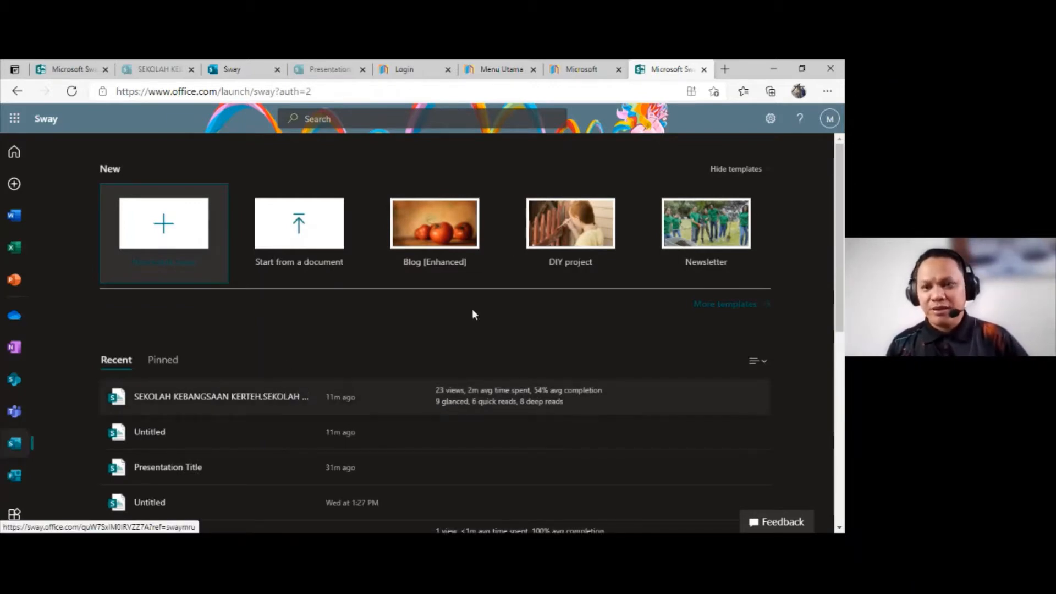
scroll(639, 335, "down", 1)
scroll(639, 334, "down", 1)
scroll(655, 309, "up", 2)
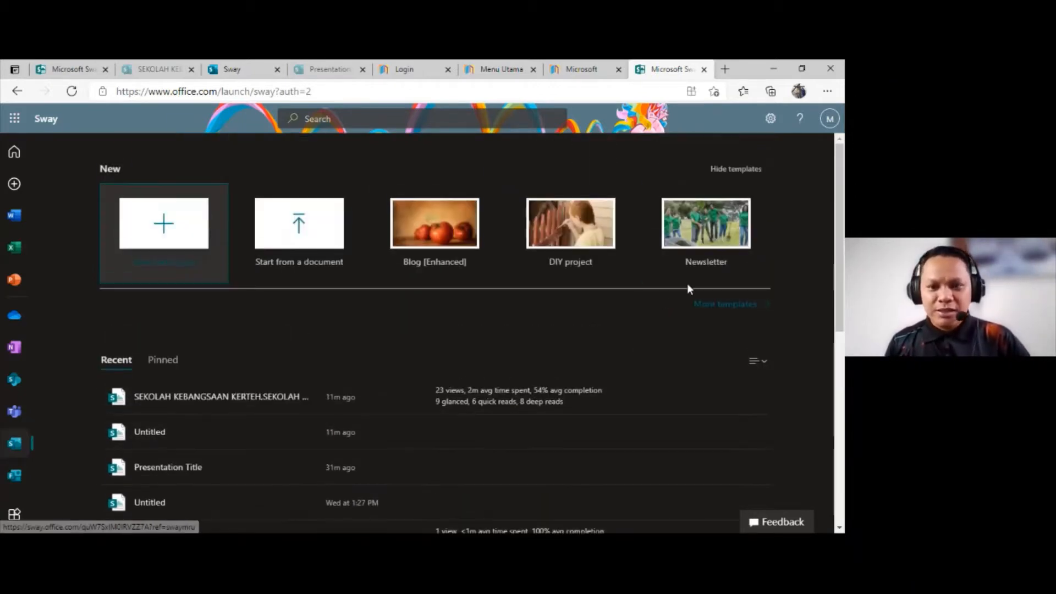
scroll(724, 259, "down", 3)
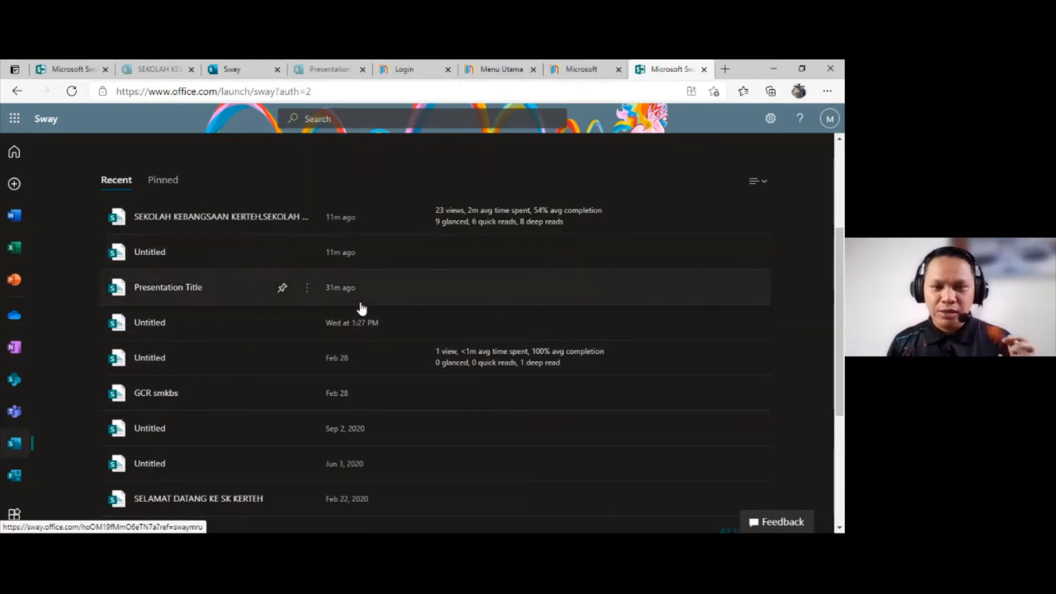
left_click(198, 216)
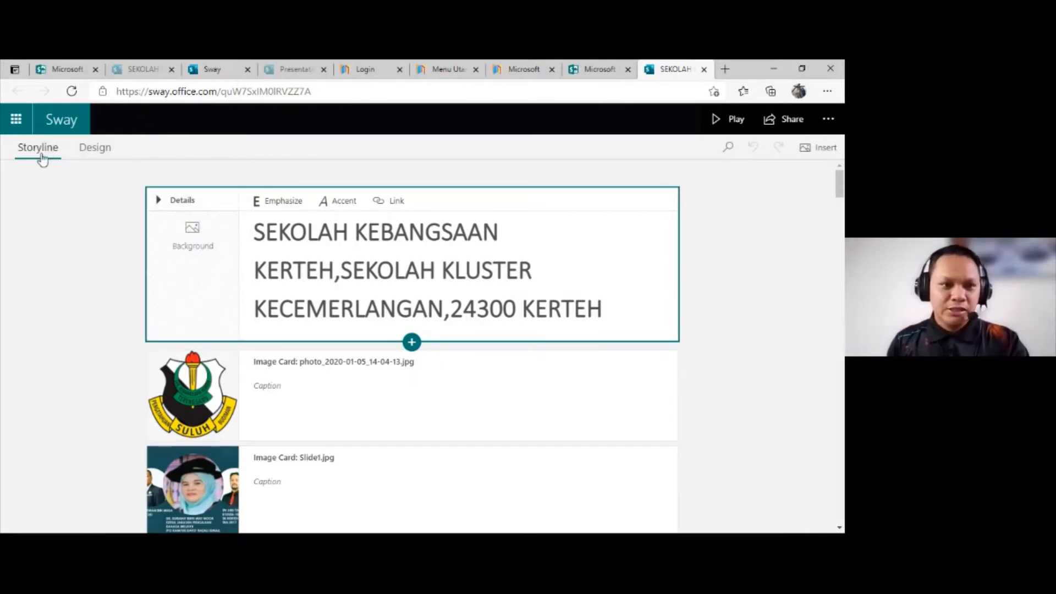
Step: Compare the presentation's Storyline and Design views, ending in Storyline
left_click(100, 157)
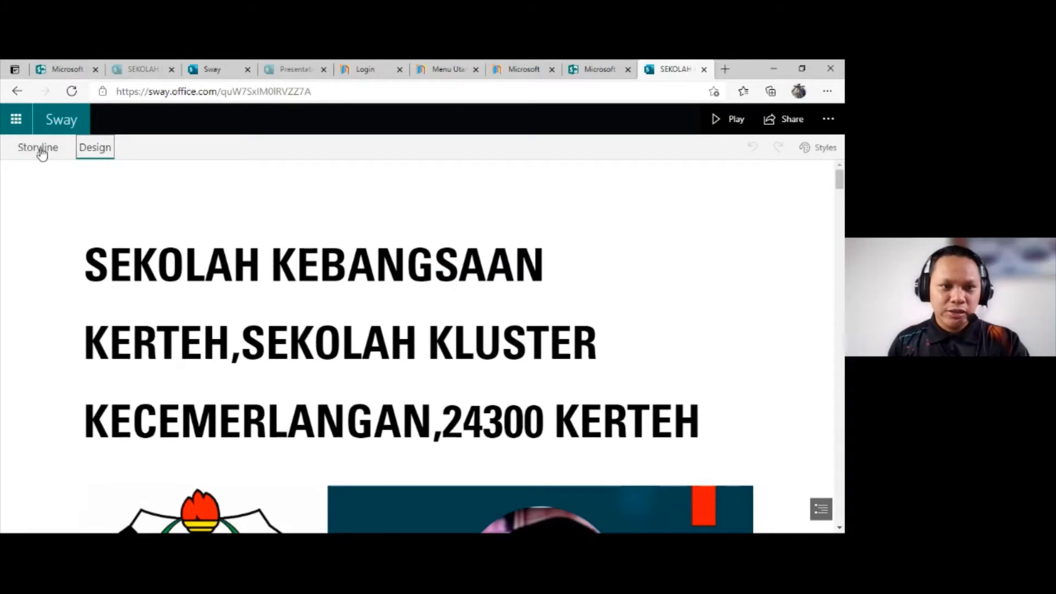
left_click(38, 148)
left_click(104, 157)
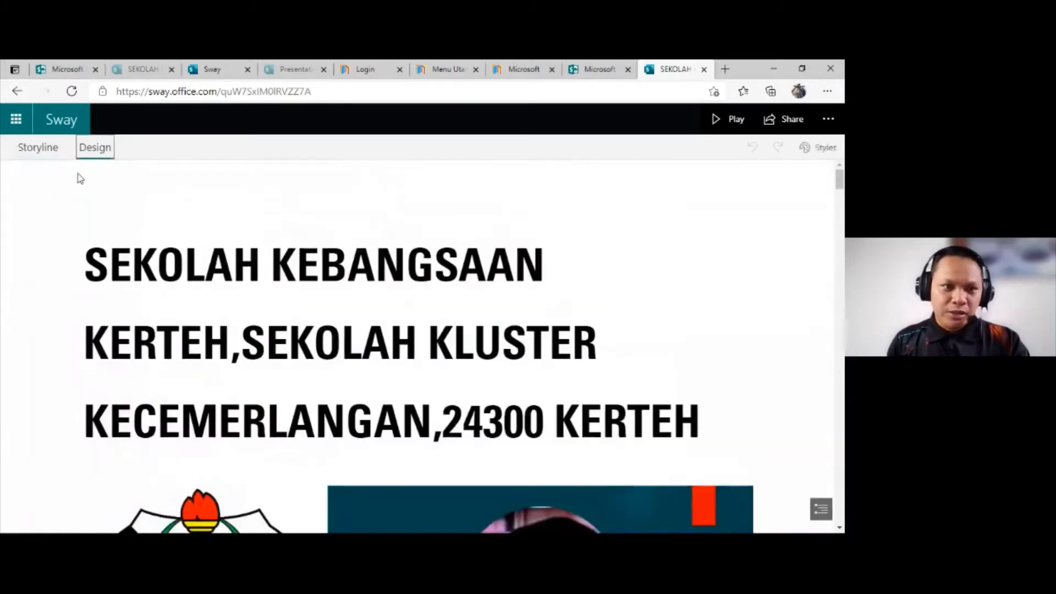
left_click(52, 153)
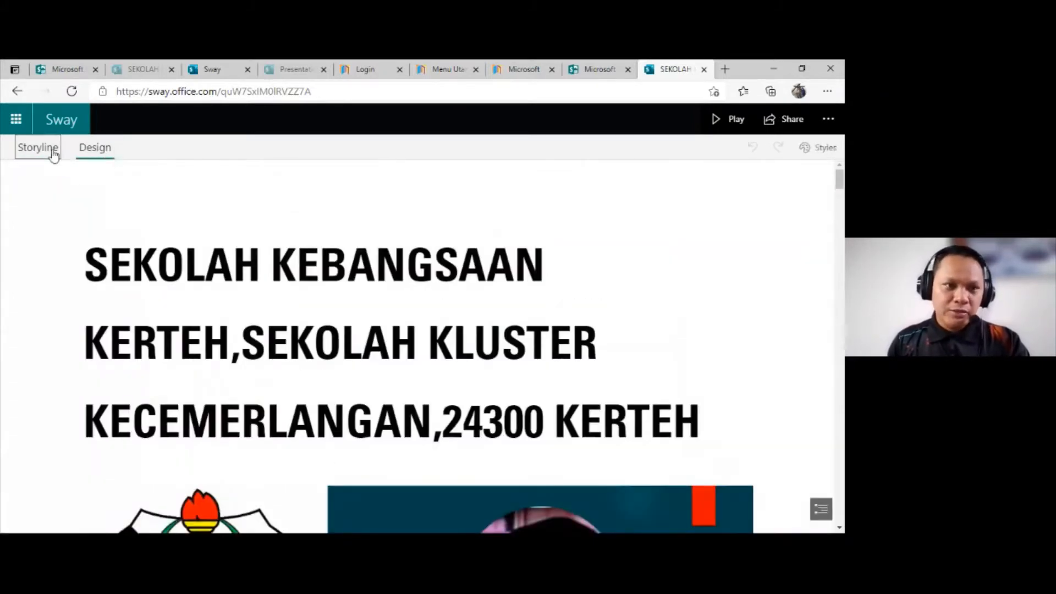
Step: Look through the Storyline's title, image, heading and embed cards as far as the Rekod kehadiran section, and return to the title card
scroll(275, 231, "down", 8)
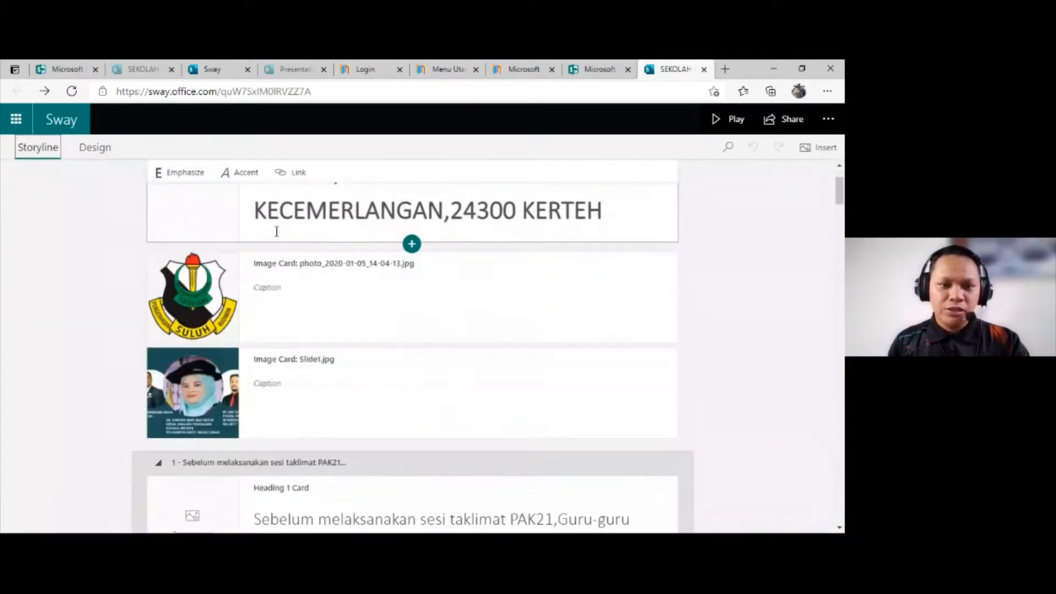
scroll(273, 231, "down", 8)
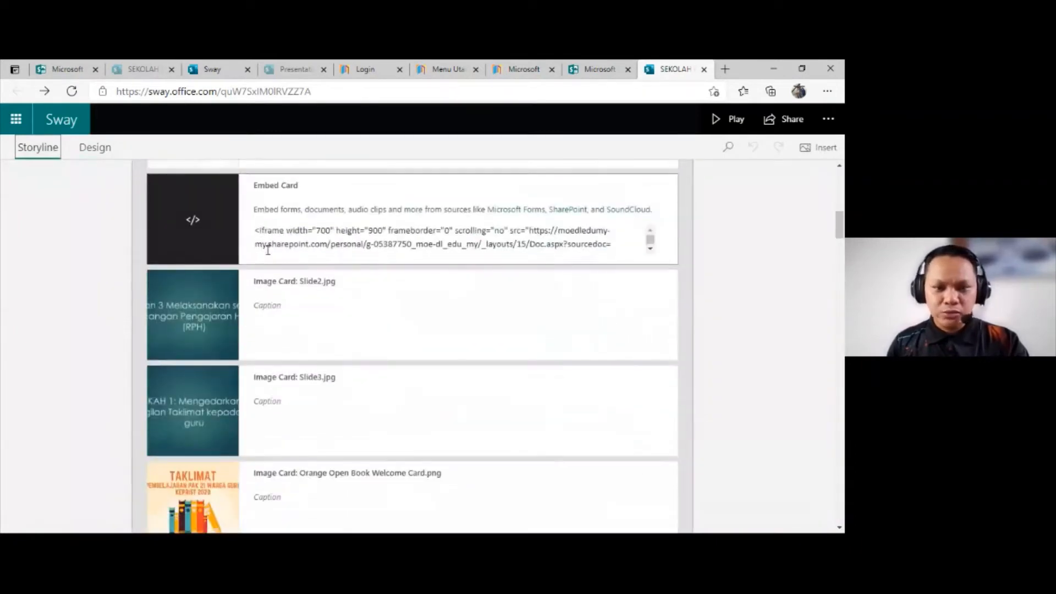
scroll(186, 242, "up", 3)
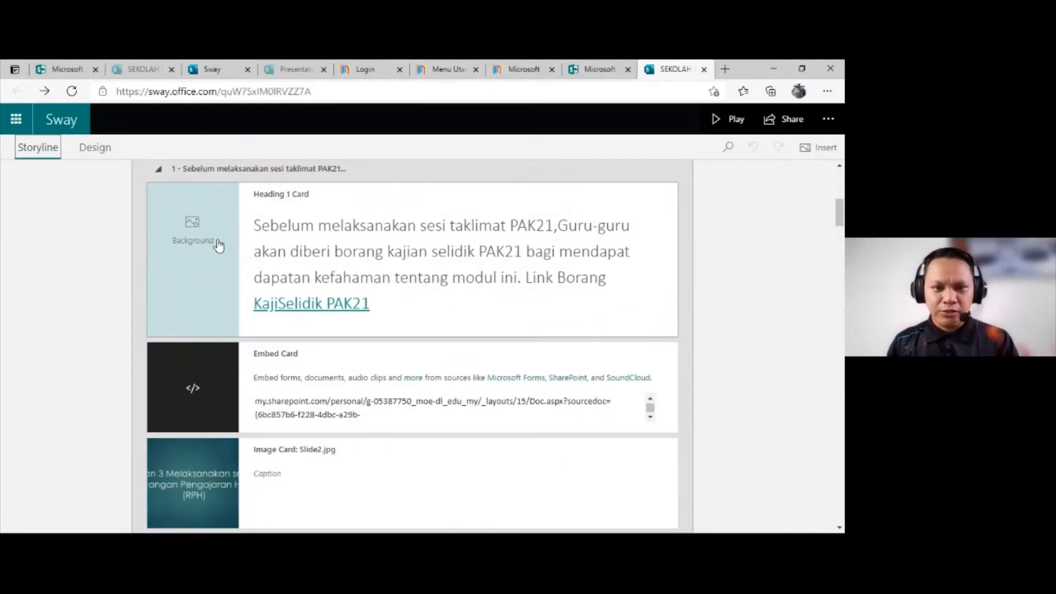
scroll(247, 250, "down", 2)
scroll(385, 286, "down", 4)
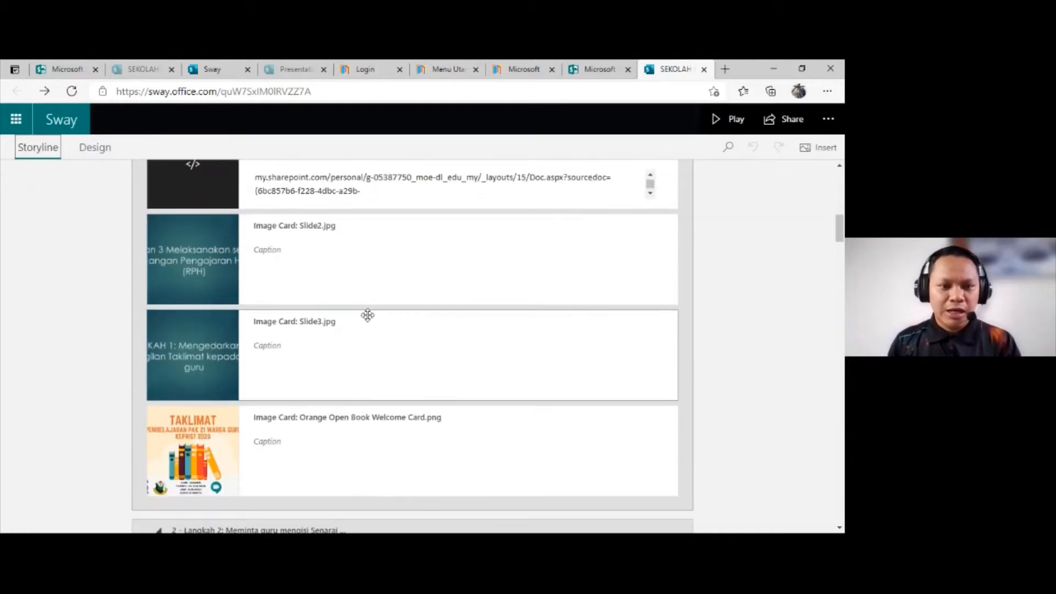
scroll(363, 319, "down", 10)
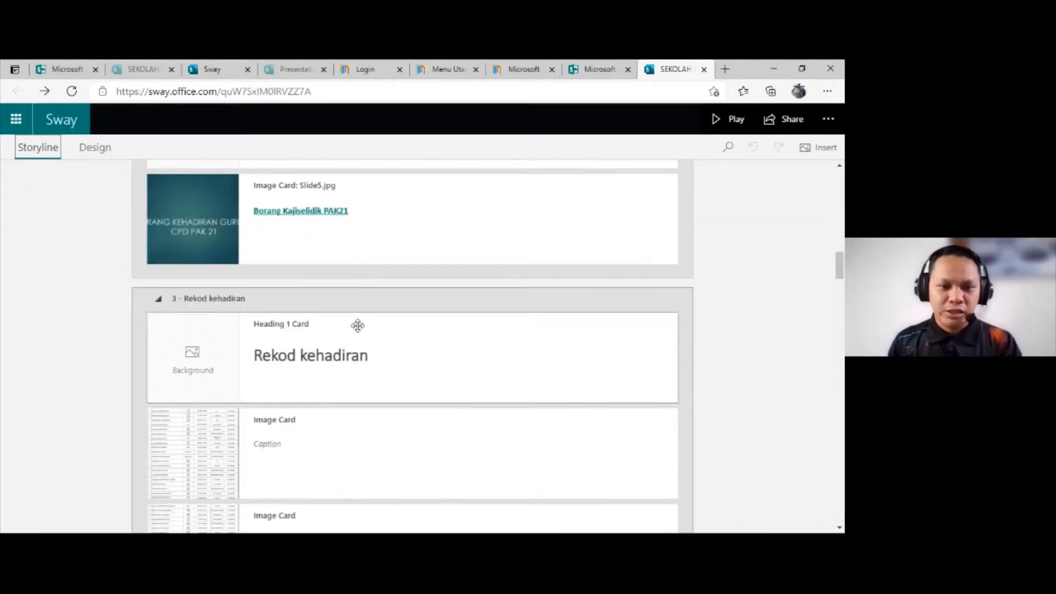
scroll(364, 317, "up", 10)
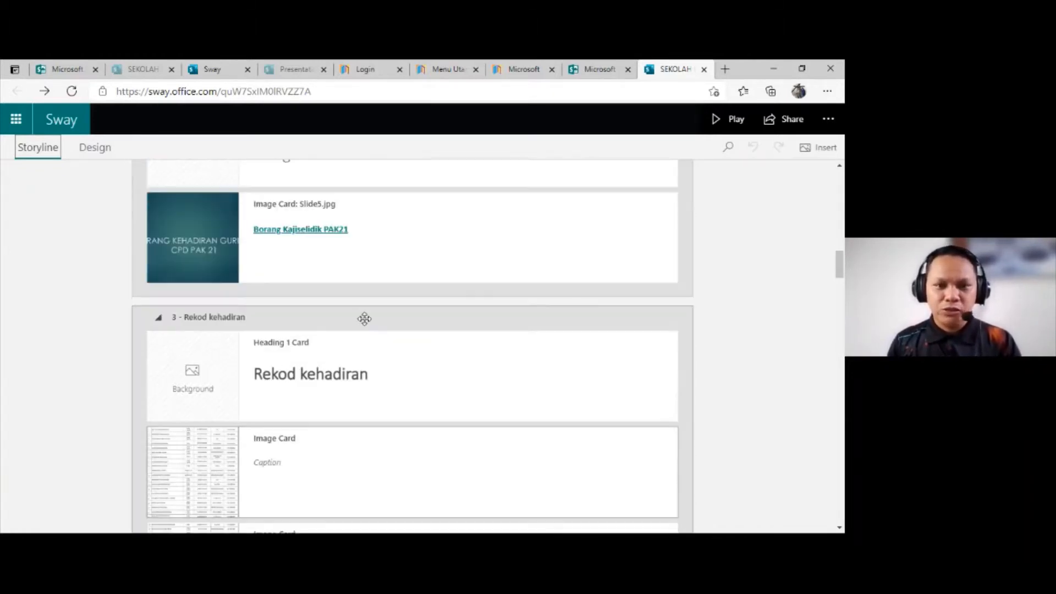
scroll(365, 318, "up", 10)
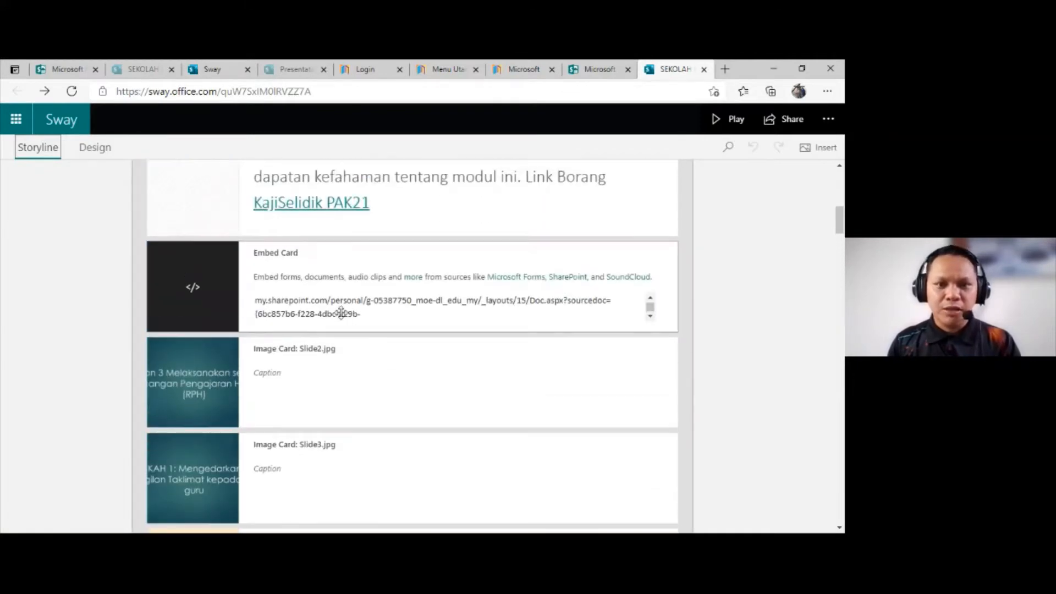
scroll(329, 303, "up", 5)
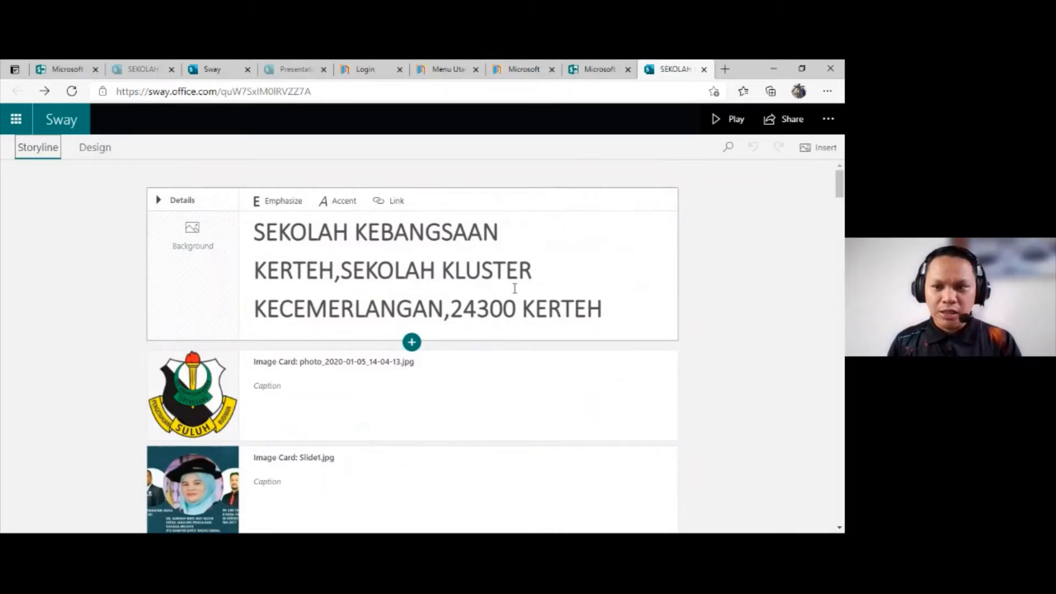
scroll(280, 283, "down", 1)
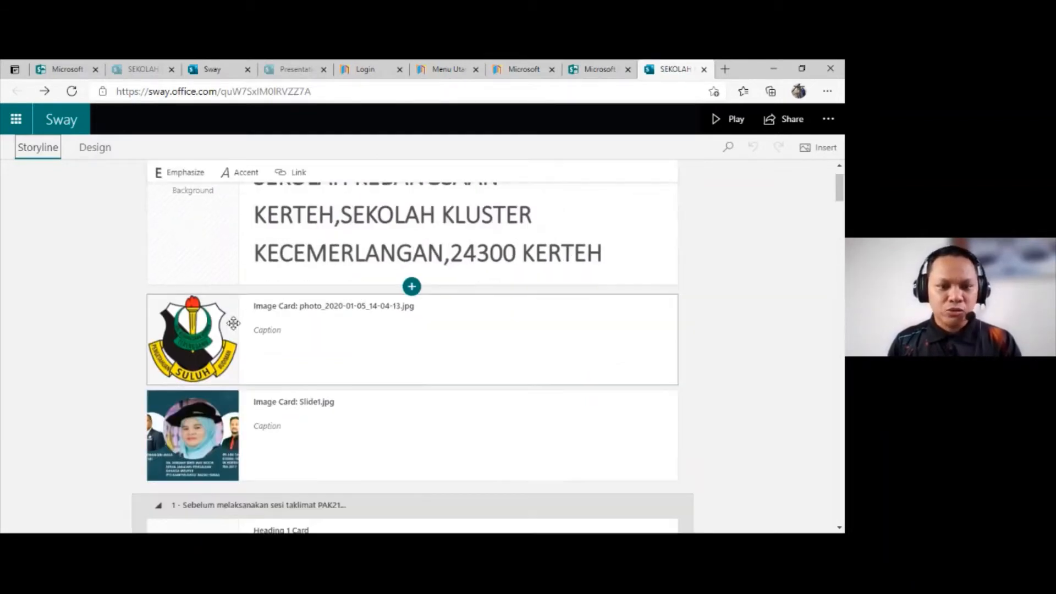
scroll(231, 407, "down", 4)
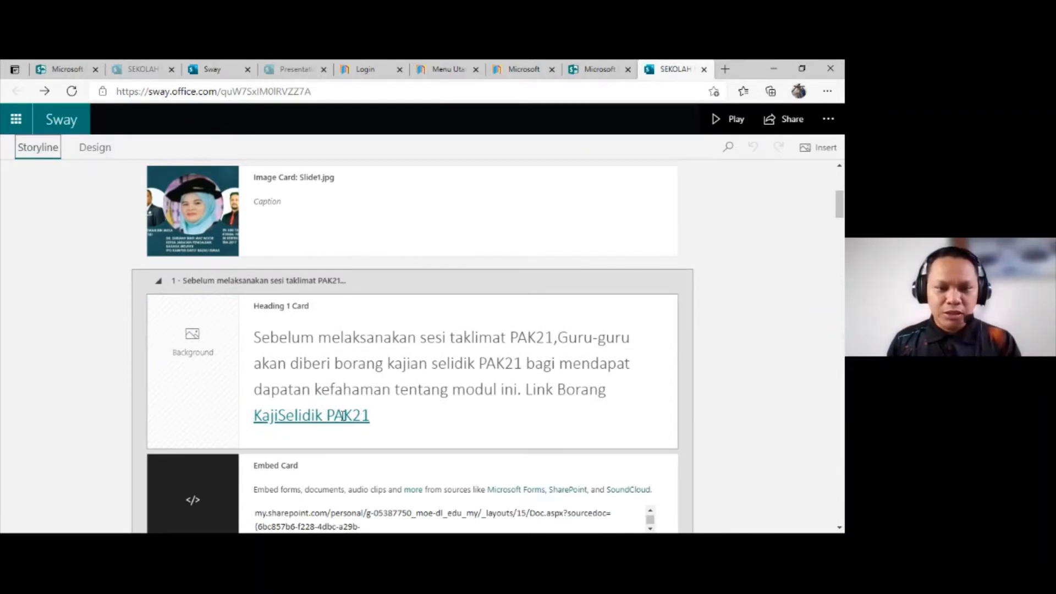
scroll(337, 387, "up", 2)
scroll(328, 437, "down", 2)
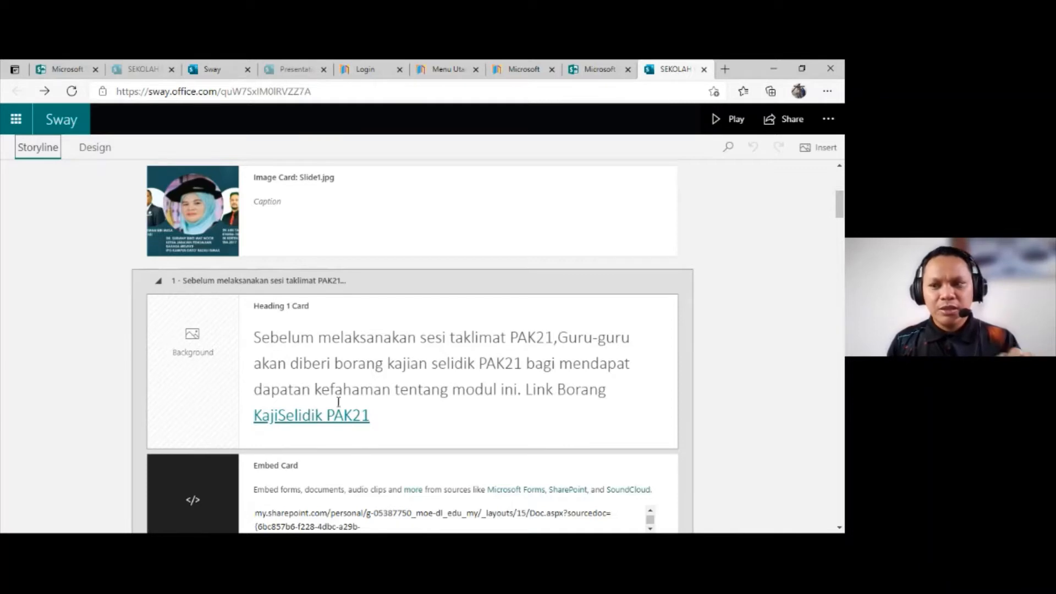
scroll(418, 348, "up", 5)
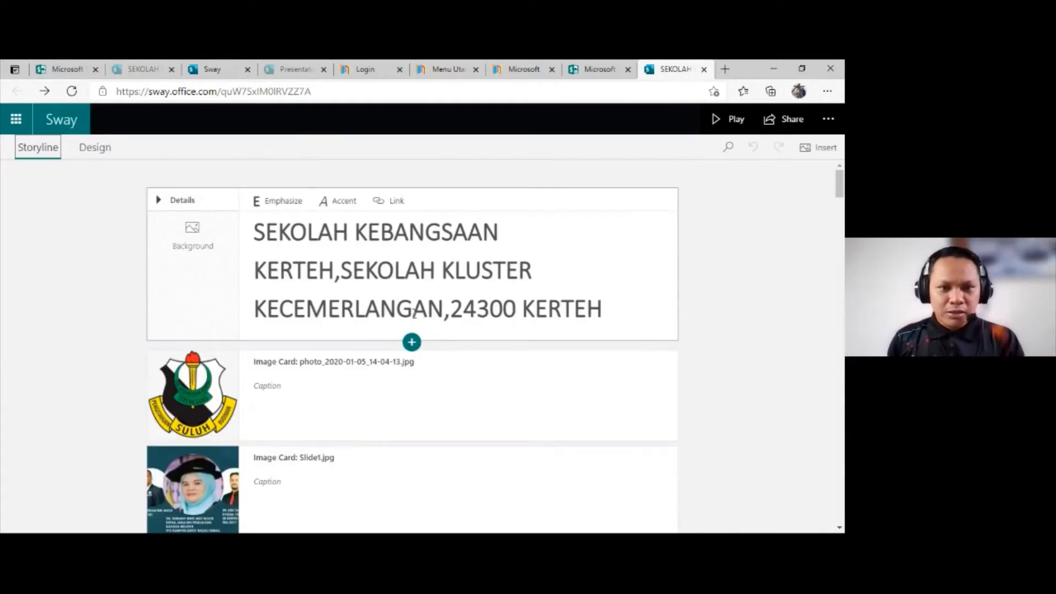
Step: Play the presentation and view its content from the school title to the LANGKAH 1 slide
left_click(731, 122)
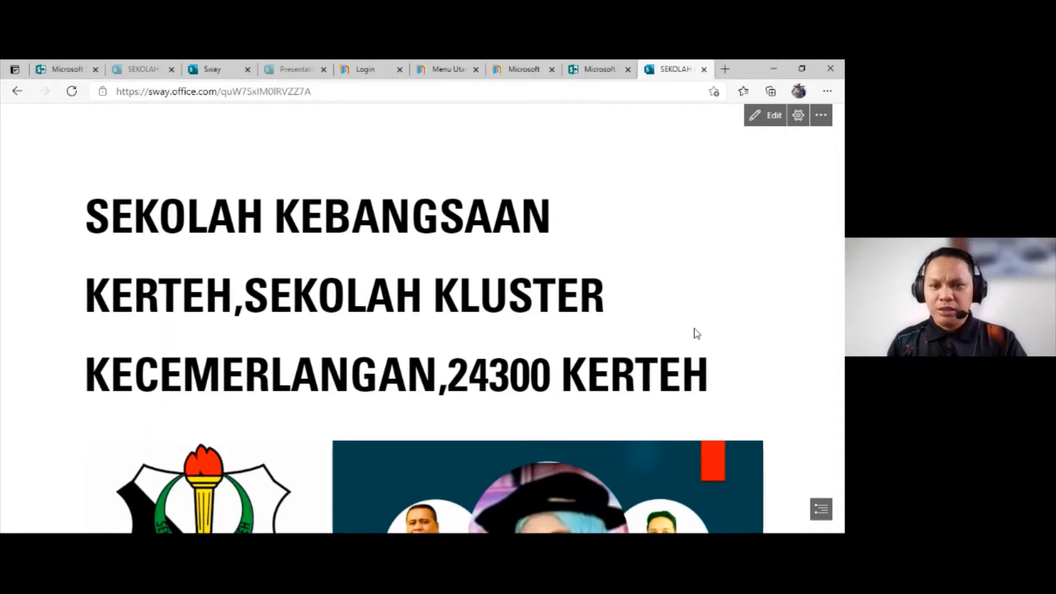
scroll(697, 334, "down", 6)
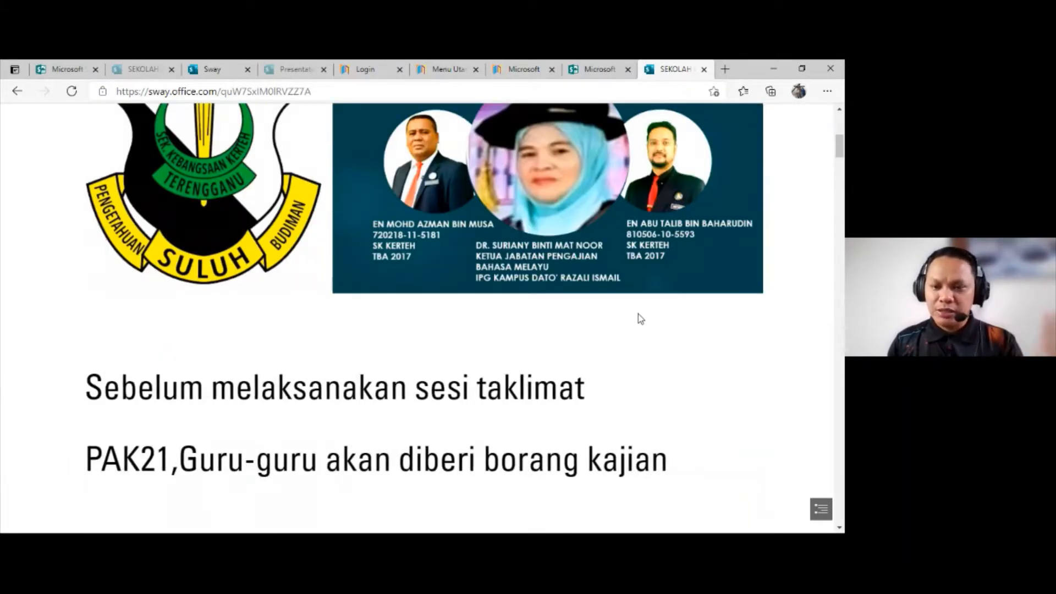
scroll(689, 281, "up", 3)
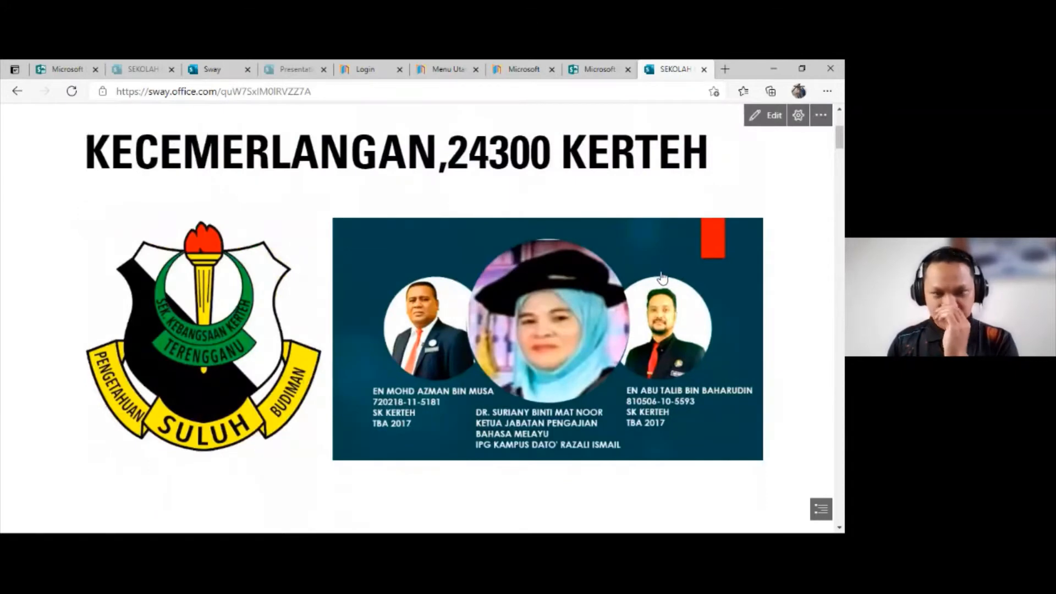
scroll(661, 278, "down", 6)
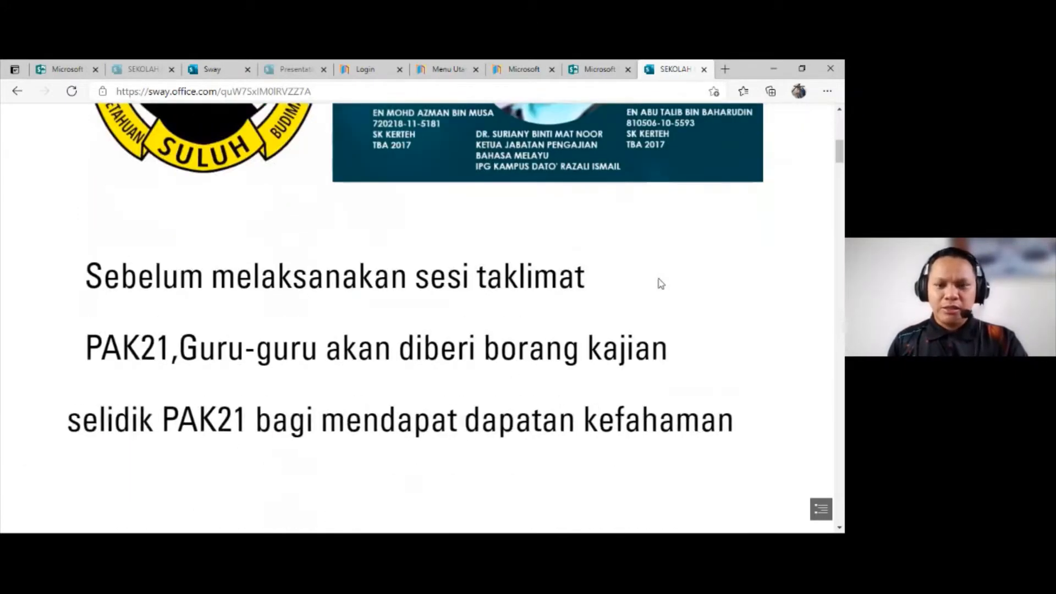
scroll(660, 285, "down", 1)
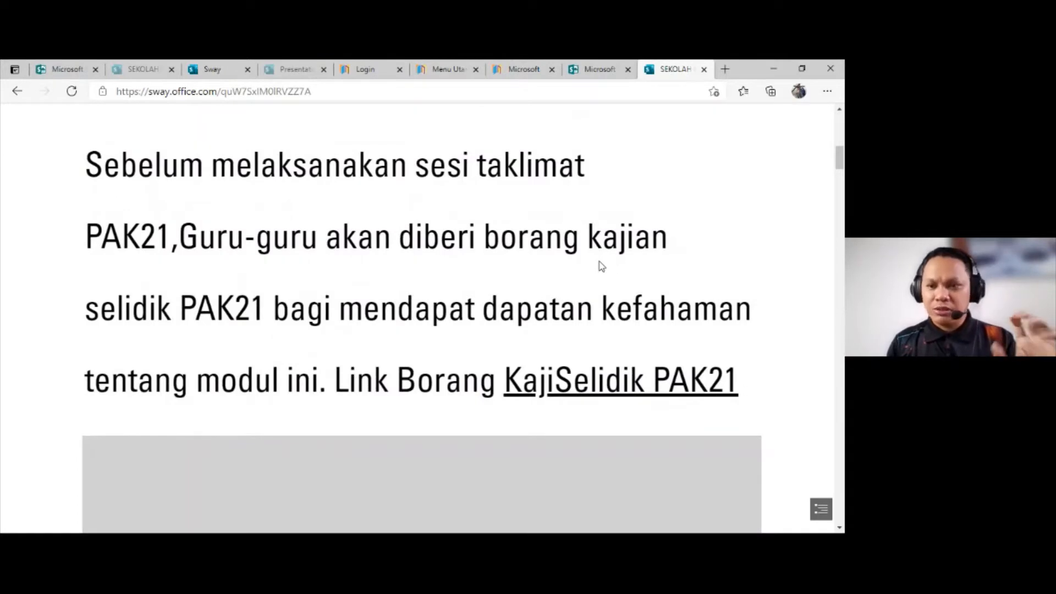
scroll(667, 284, "down", 3)
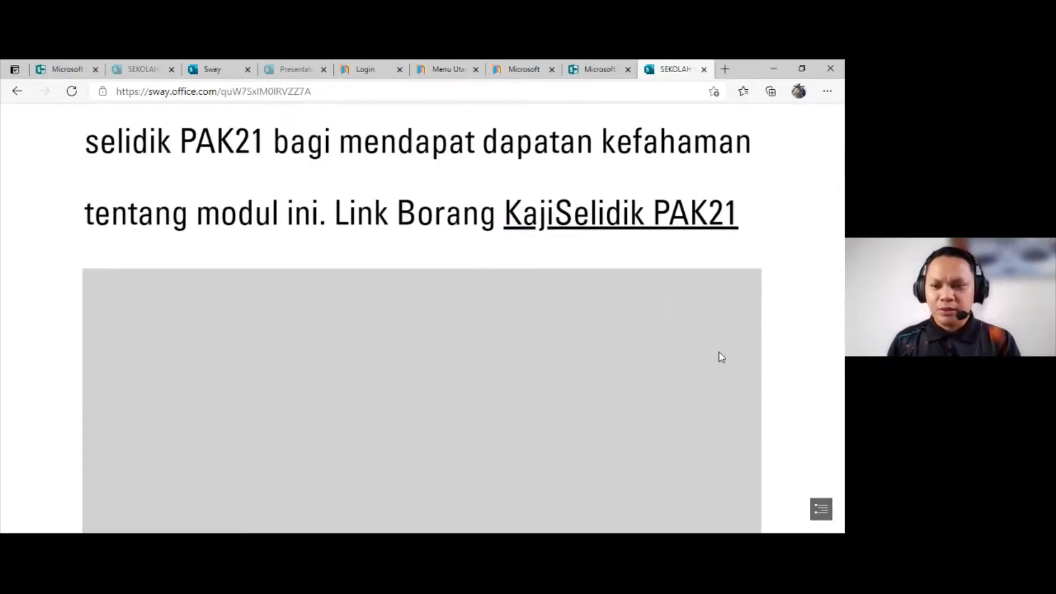
scroll(779, 365, "down", 5)
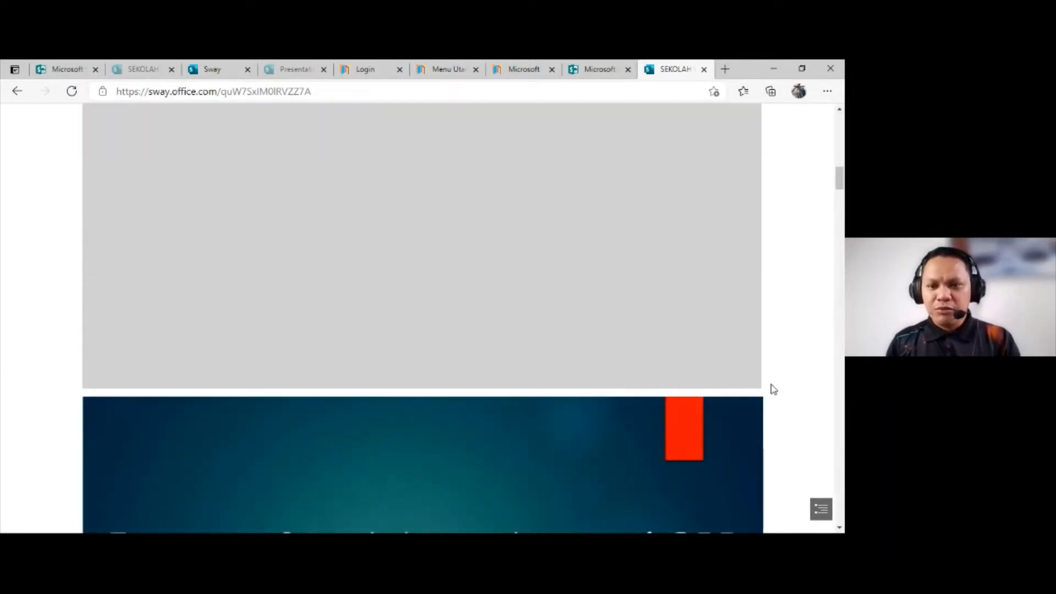
scroll(773, 389, "down", 6)
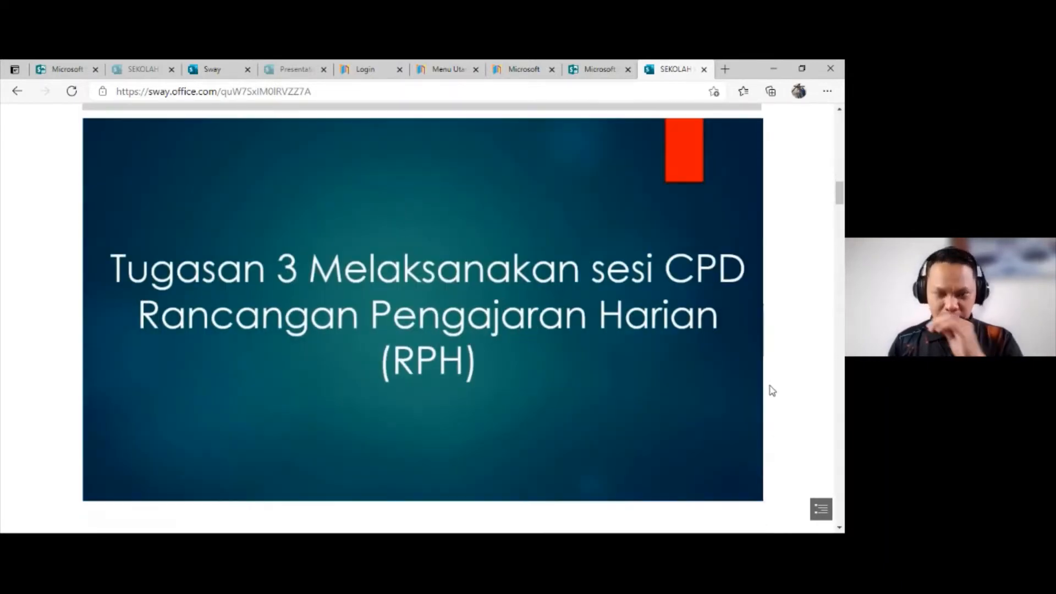
scroll(773, 390, "down", 3)
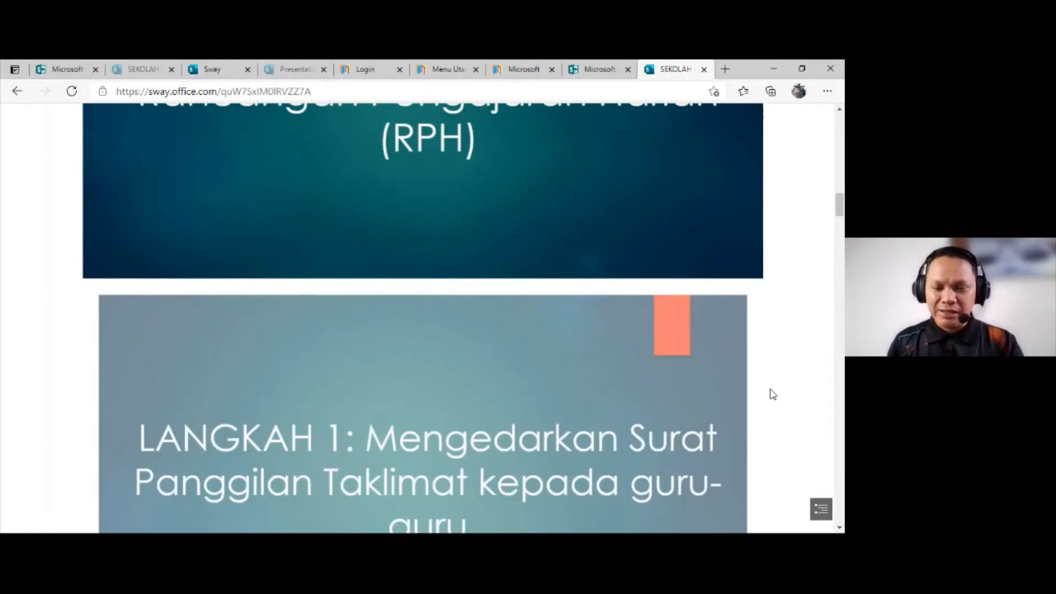
scroll(773, 394, "down", 3)
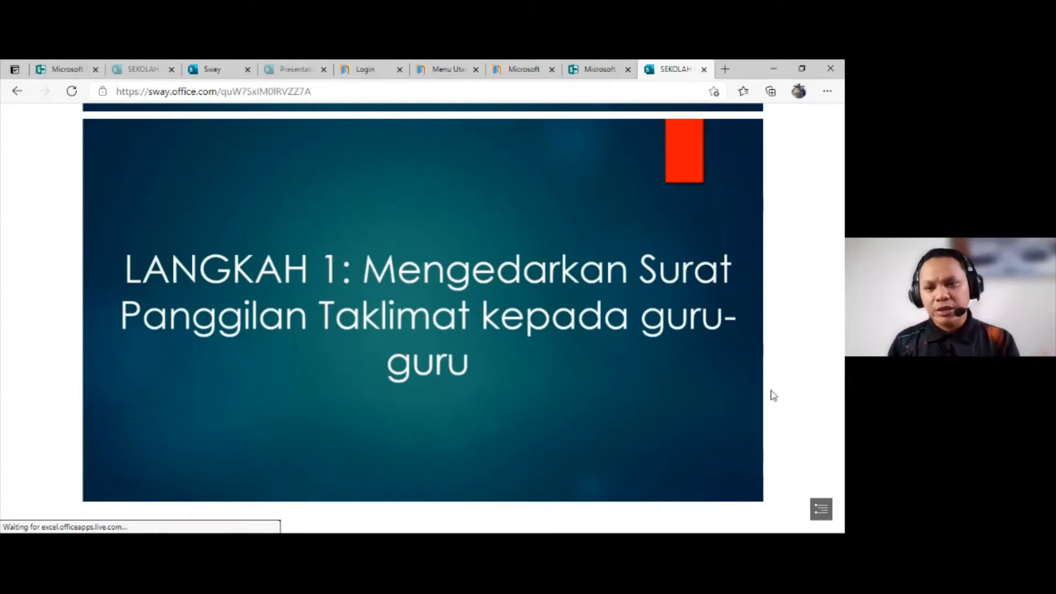
Step: View the rest of the played presentation from the briefing poster through the Rekod kehadiran tables to the Google Meets photo stack
scroll(772, 397, "down", 3)
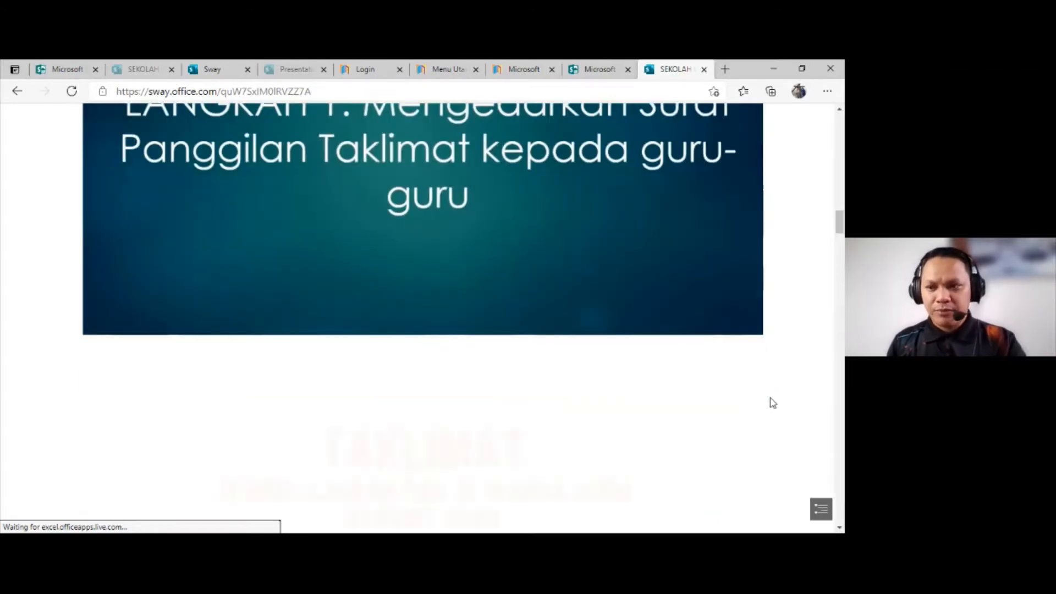
scroll(770, 407, "down", 15)
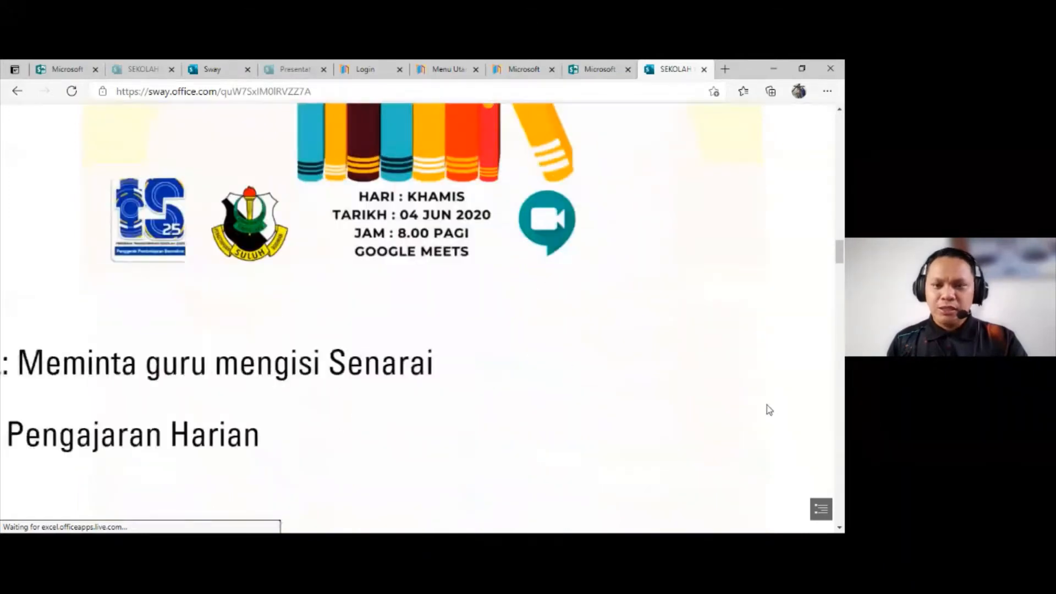
scroll(770, 413, "down", 4)
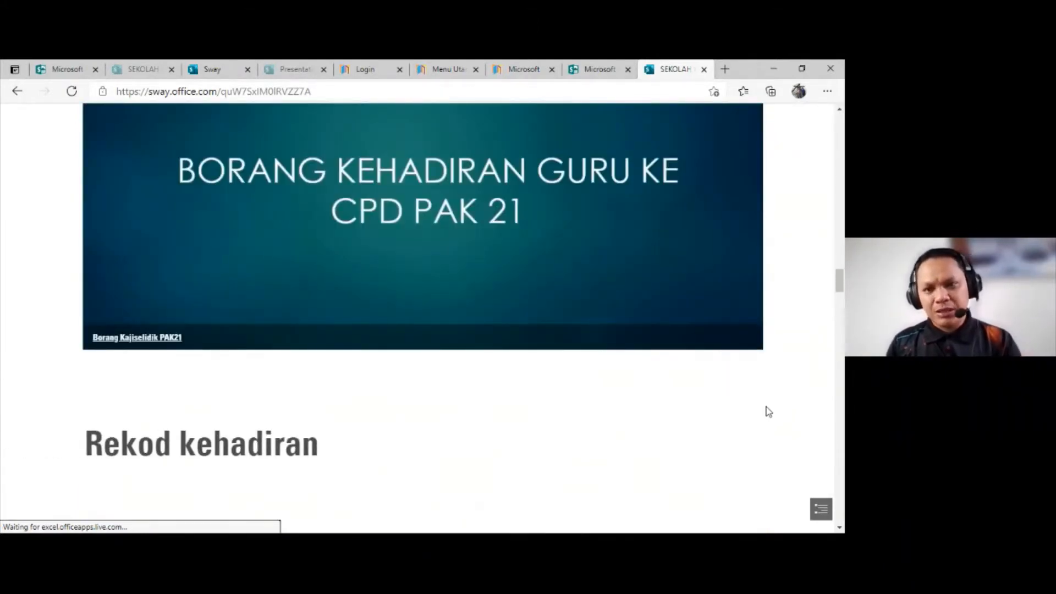
scroll(766, 411, "down", 4)
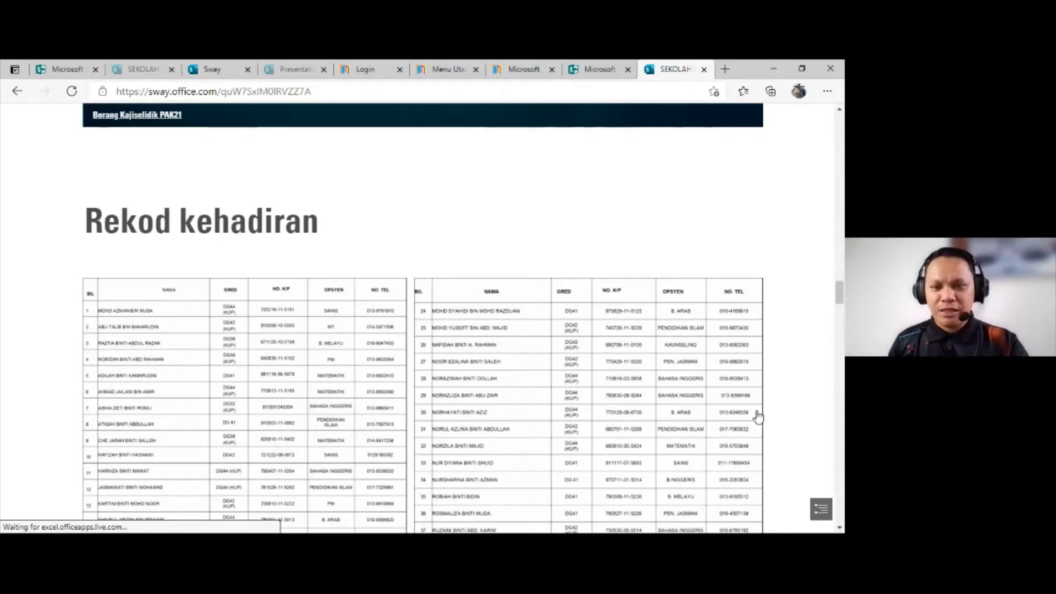
scroll(758, 417, "down", 1)
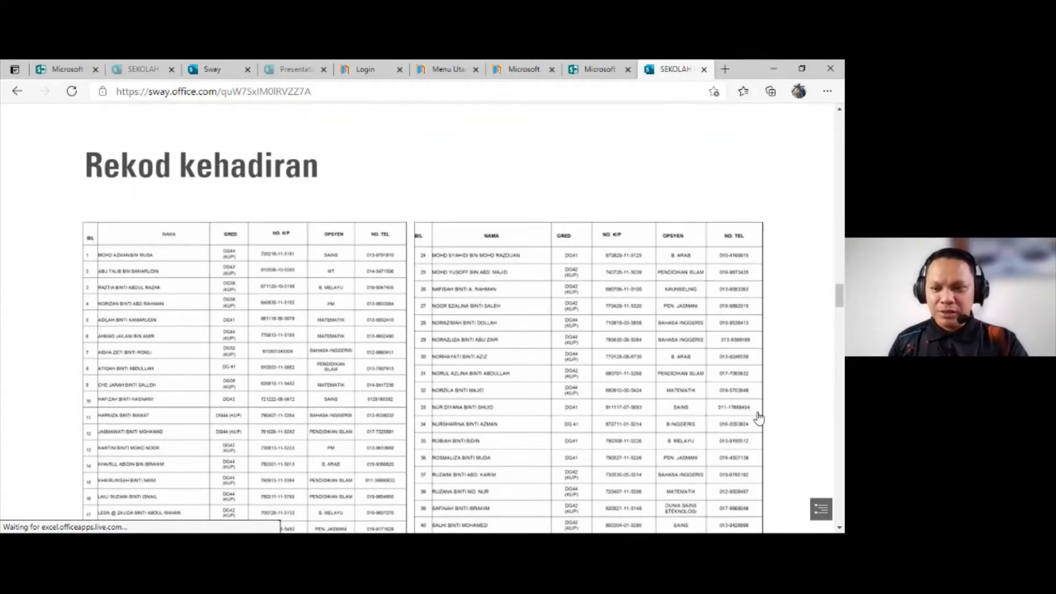
scroll(758, 416, "down", 10)
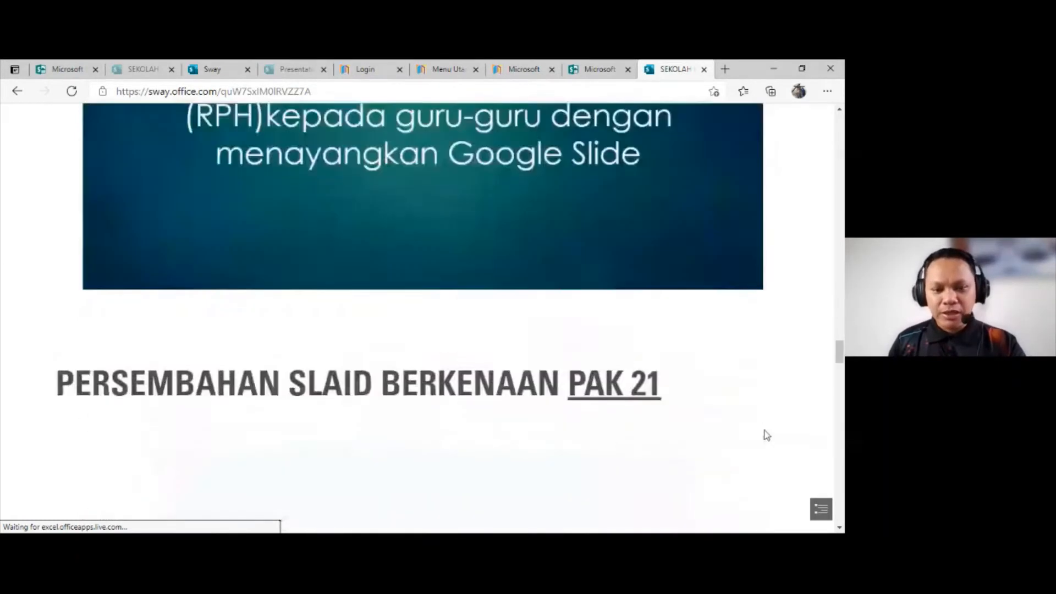
scroll(744, 377, "down", 3)
scroll(744, 377, "down", 3)
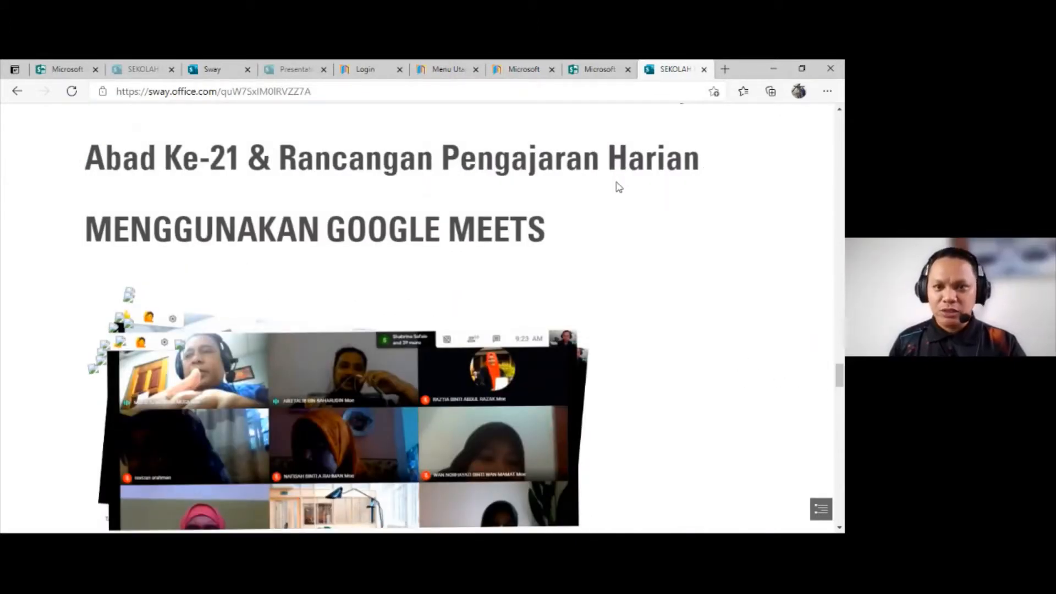
scroll(605, 175, "down", 5)
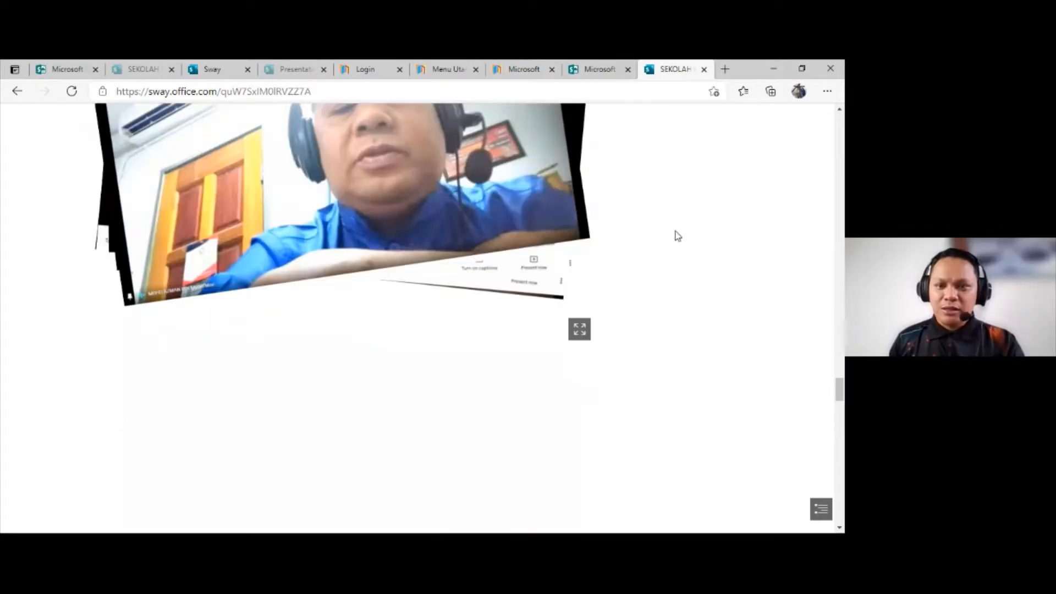
Step: Flip through several photos in the stack under the MENGGUNAKAN GOOGLE MEETS heading
scroll(657, 308, "up", 4)
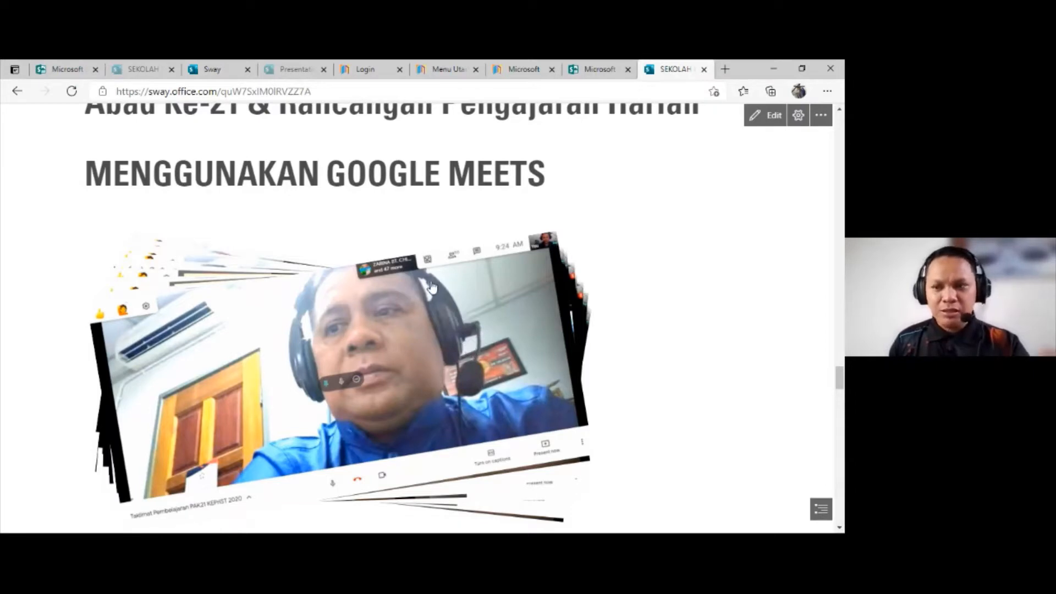
left_click(449, 341)
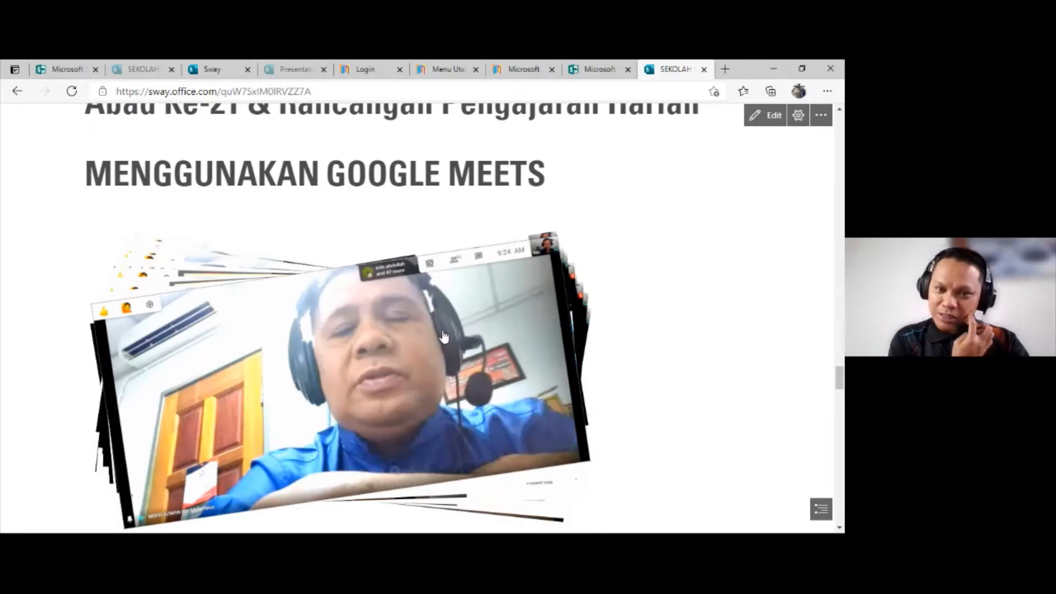
left_click(494, 348)
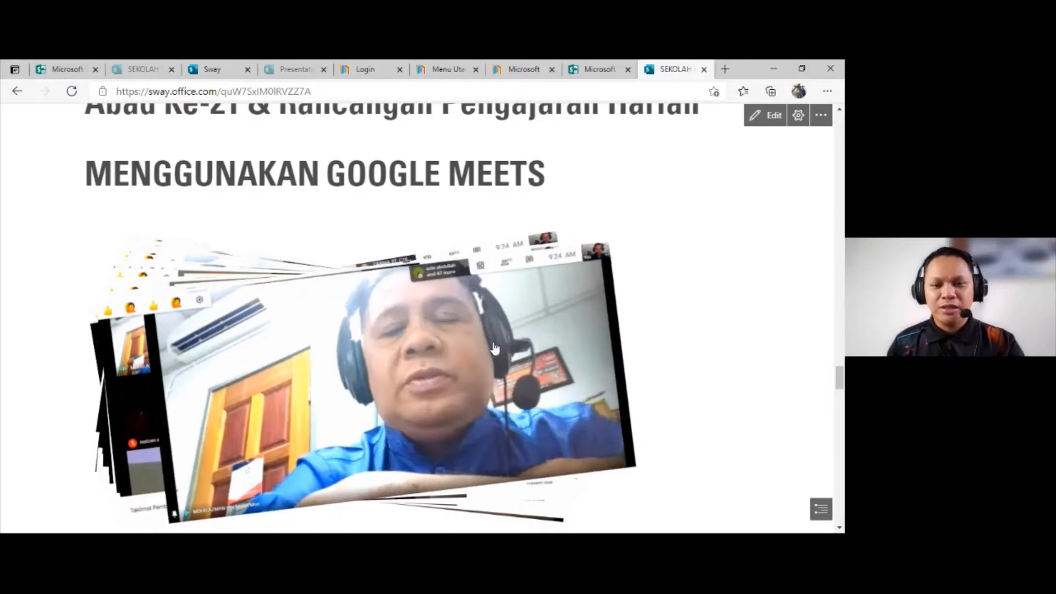
left_click(494, 348)
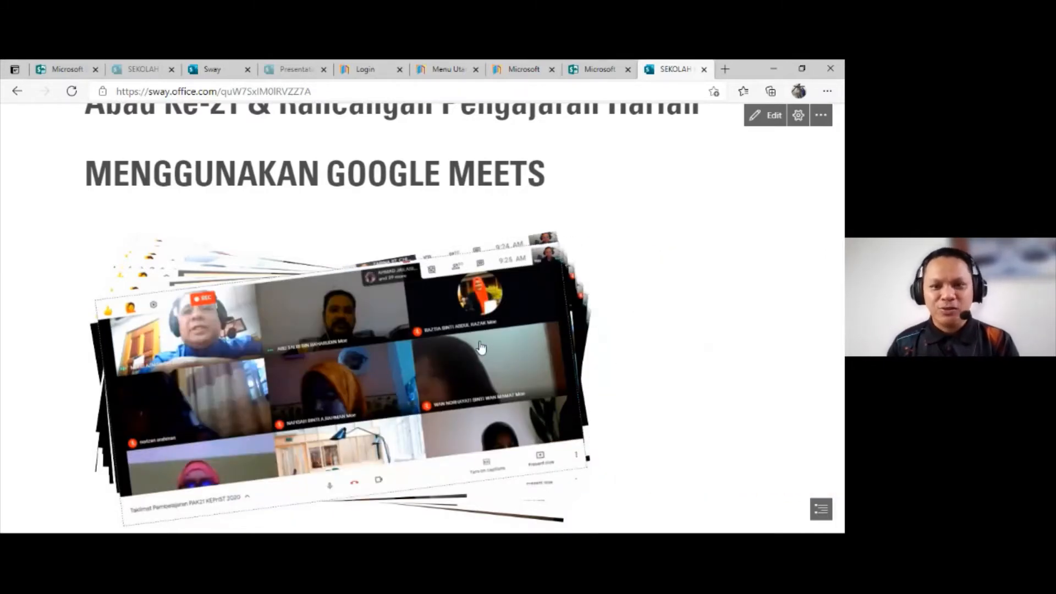
left_click(480, 346)
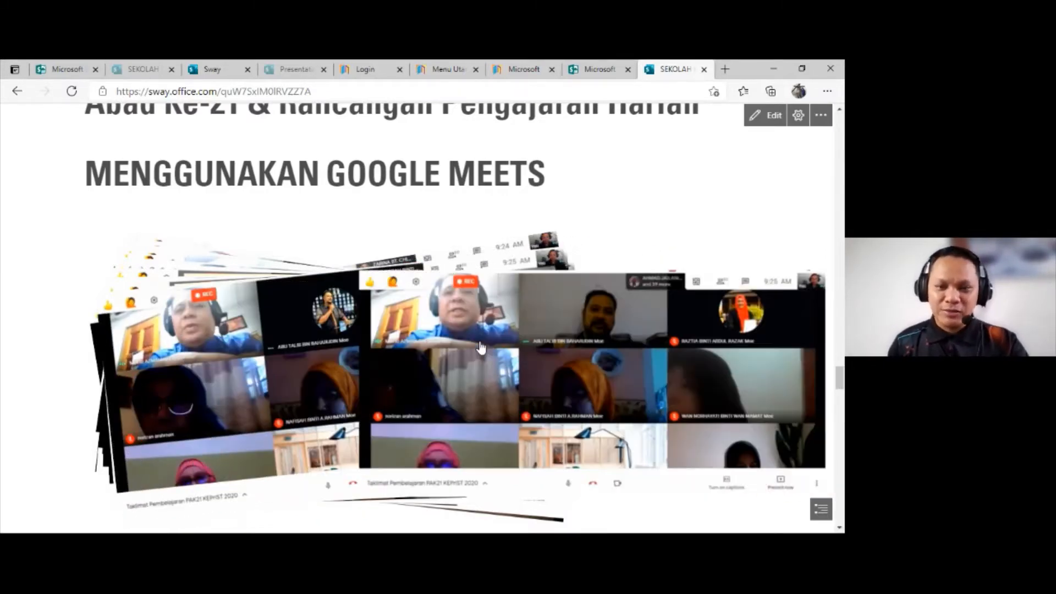
Step: Flip through the remaining meeting screenshots in the Google Meets photo stack until the TAKLIMAT poster comes round again
left_click(480, 347)
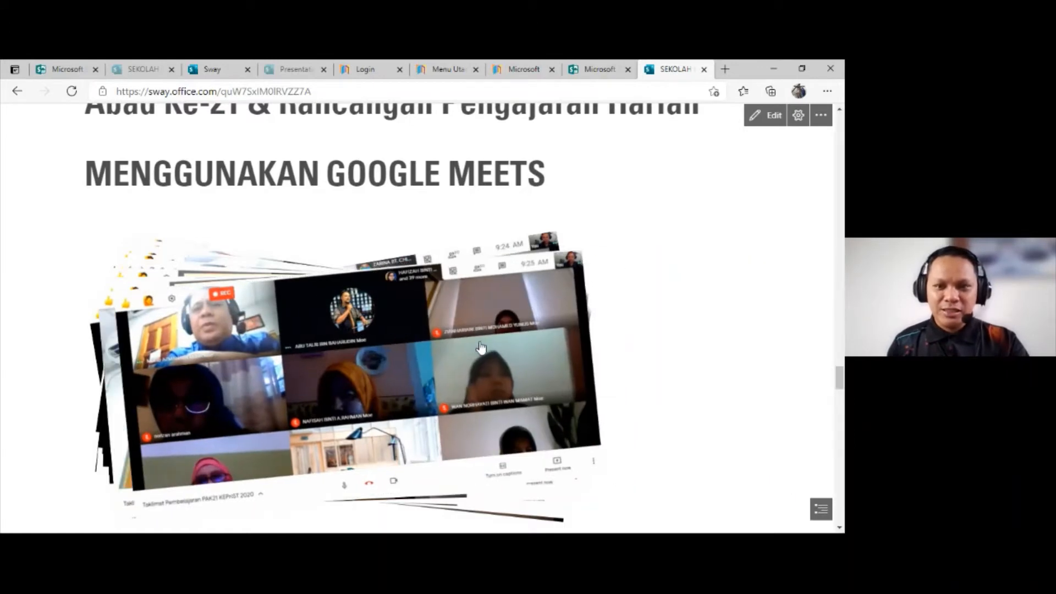
left_click(481, 348)
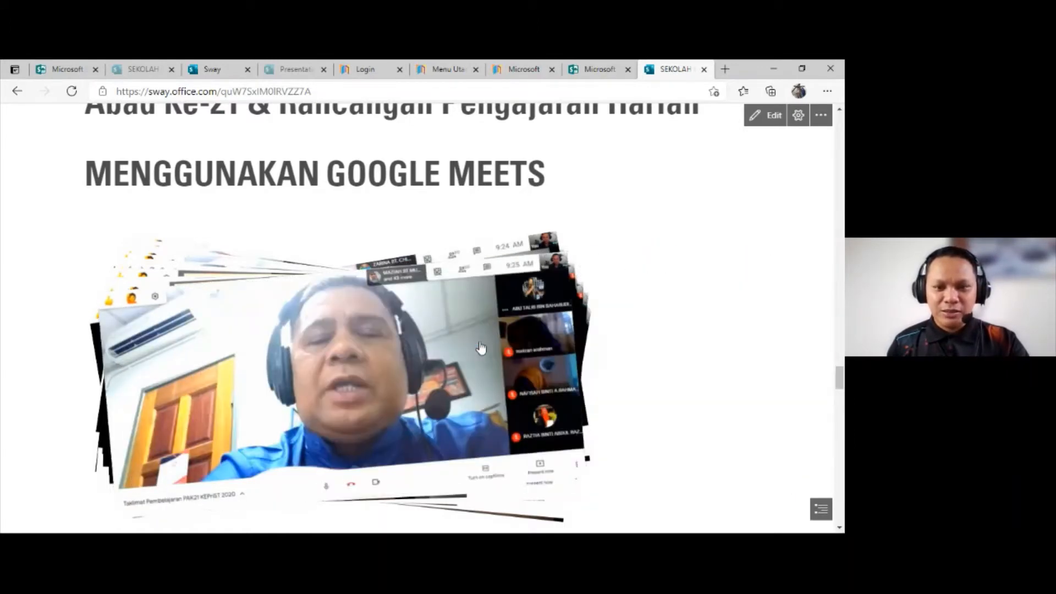
left_click(481, 347)
left_click(480, 346)
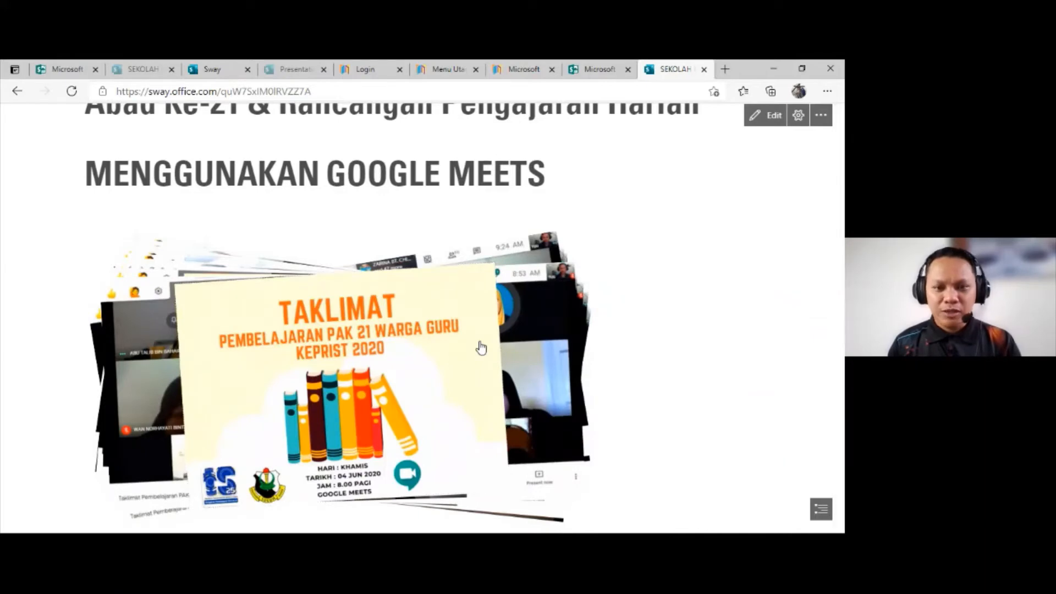
left_click(480, 346)
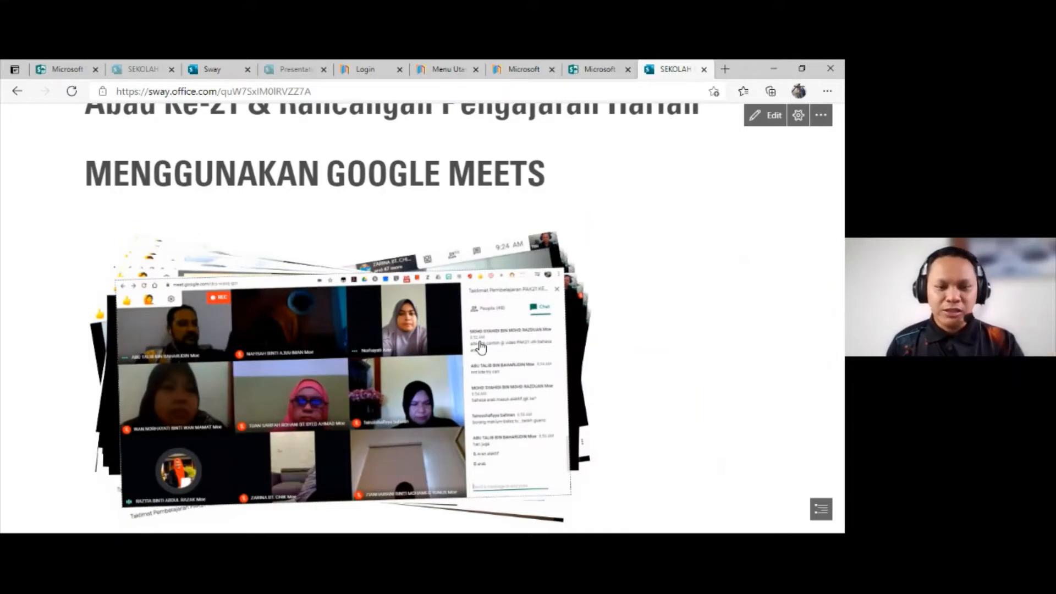
left_click(480, 346)
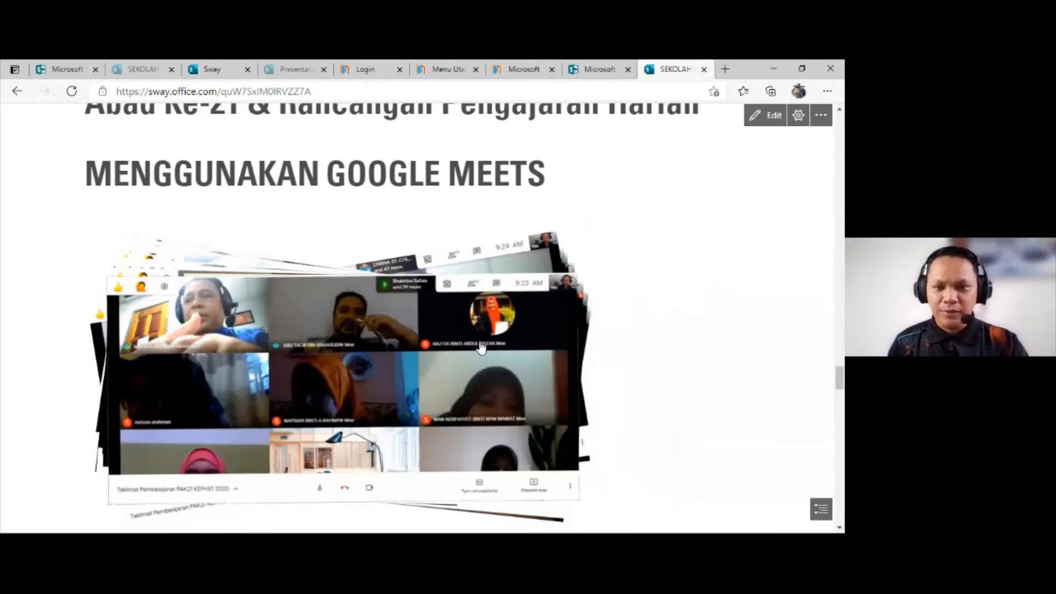
left_click(480, 346)
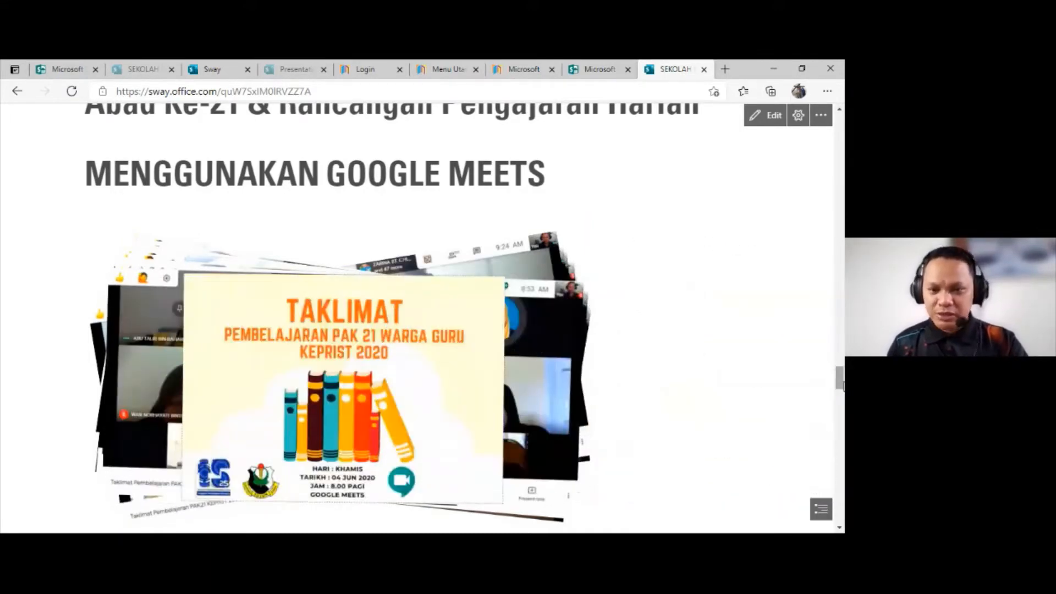
Step: View the VIDEO TAKLIMAT CPD PAK 21 section and its embedded video as far as the MAKLUM BALAS GURU slide, and return to the attendance tables
scroll(826, 386, "down", 10)
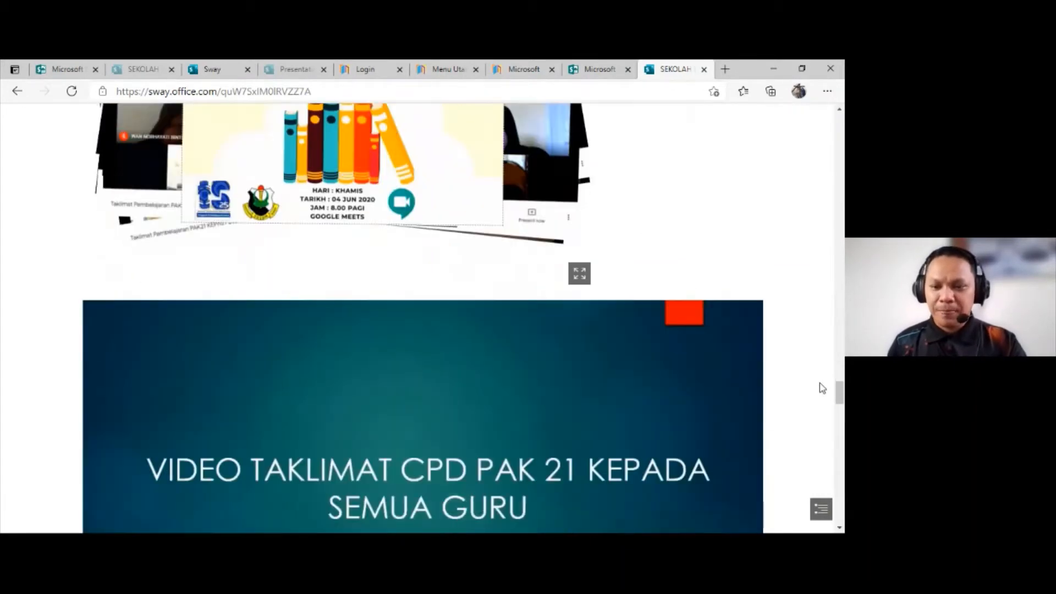
scroll(817, 381, "down", 5)
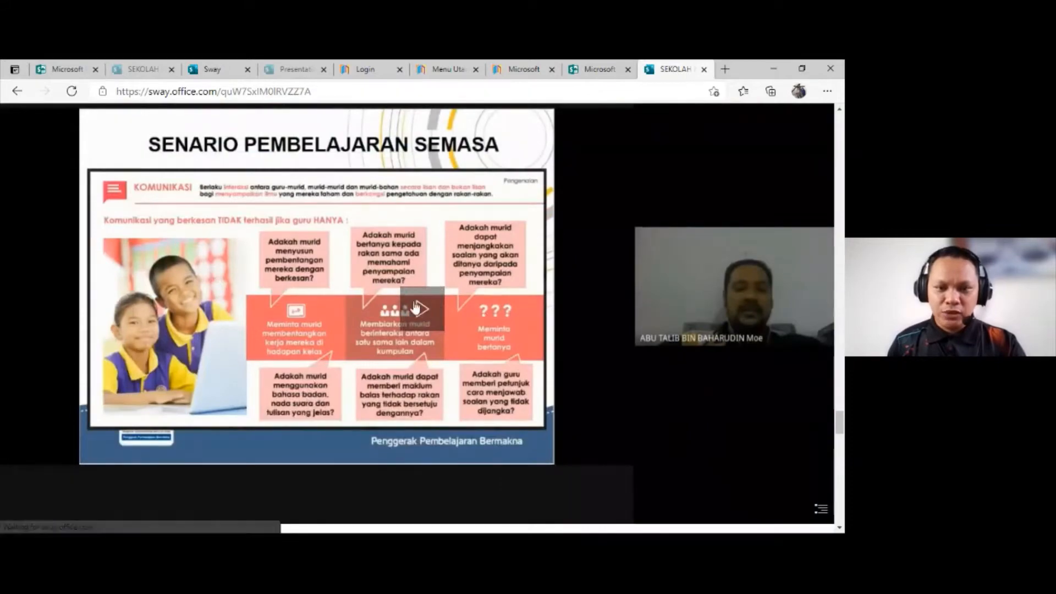
scroll(489, 309, "up", 4)
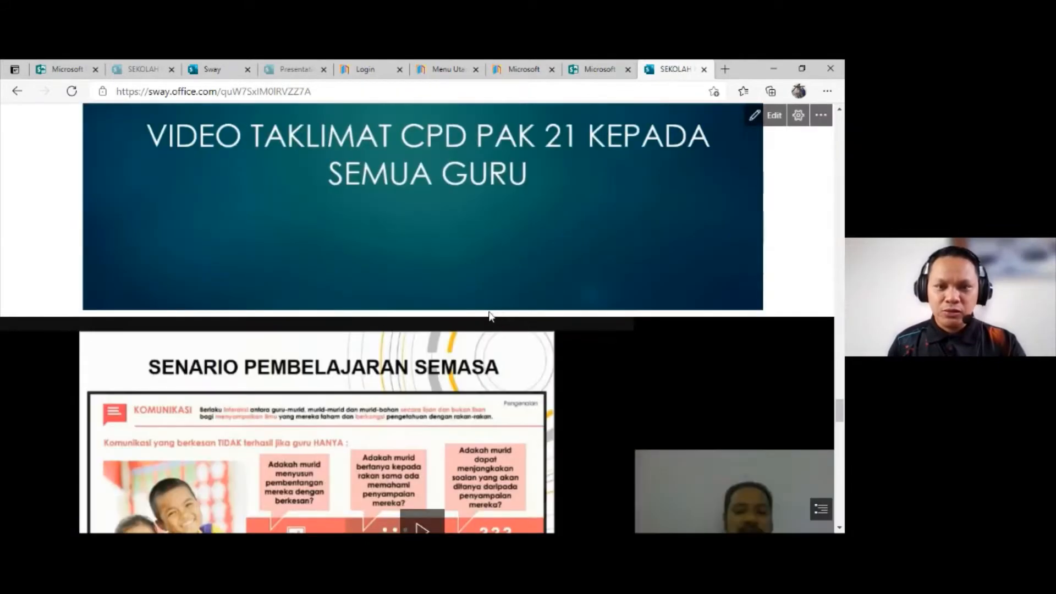
scroll(421, 368, "down", 3)
scroll(422, 368, "down", 1)
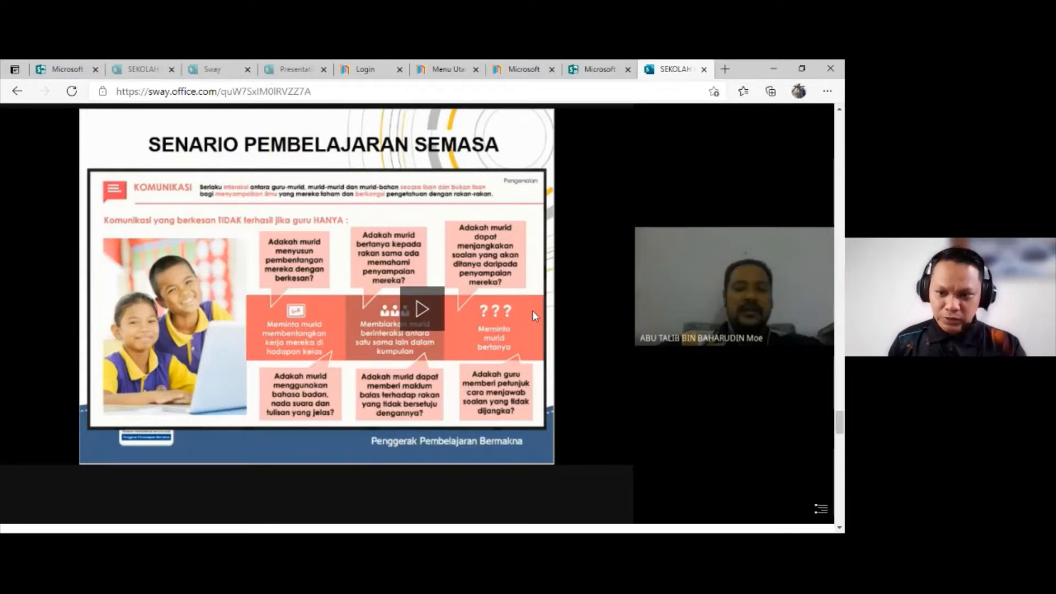
scroll(532, 310, "down", 5)
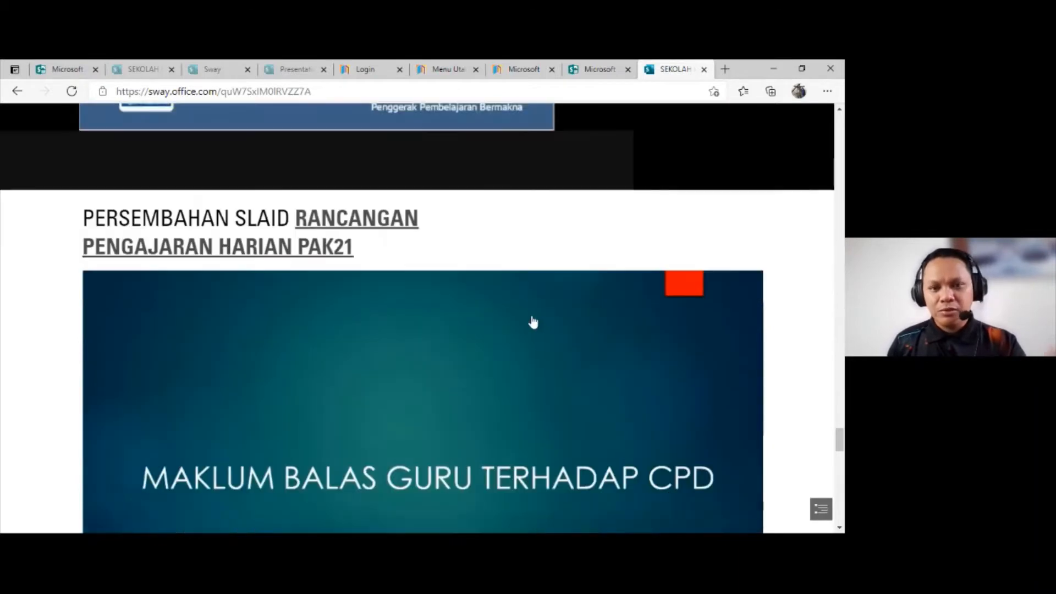
scroll(533, 317, "up", 8)
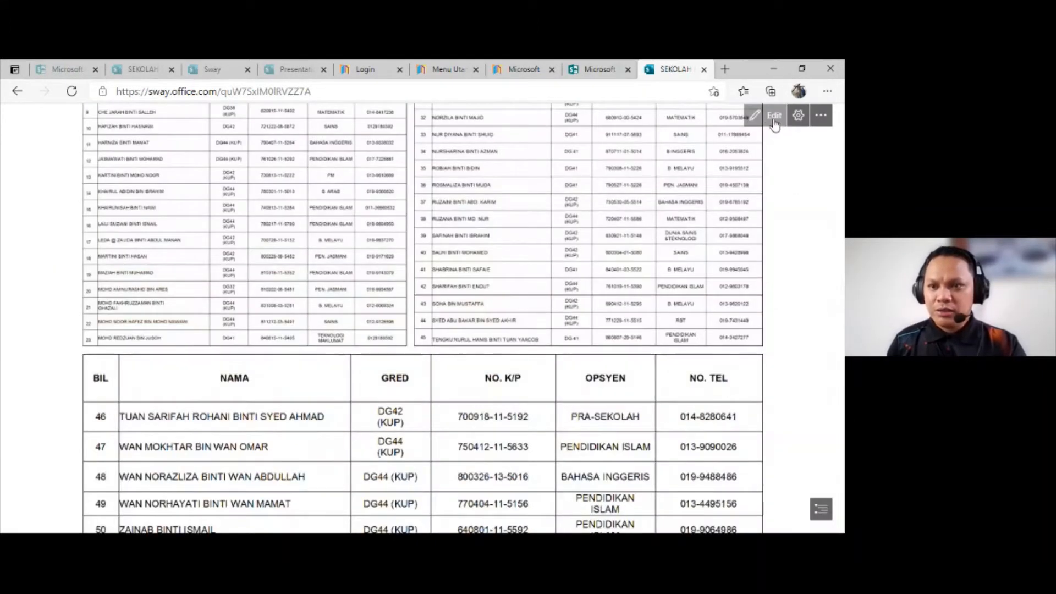
Step: Reopen the presentation for editing and look over the title card, image cards and first heading section in the Storyline
left_click(774, 117)
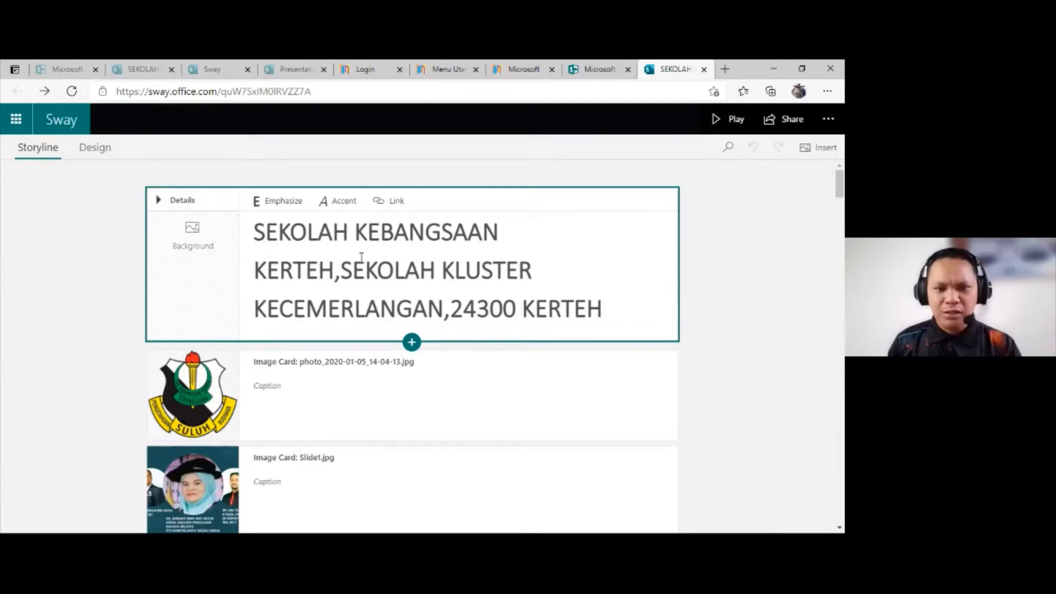
scroll(385, 324, "down", 1)
scroll(671, 330, "down", 8)
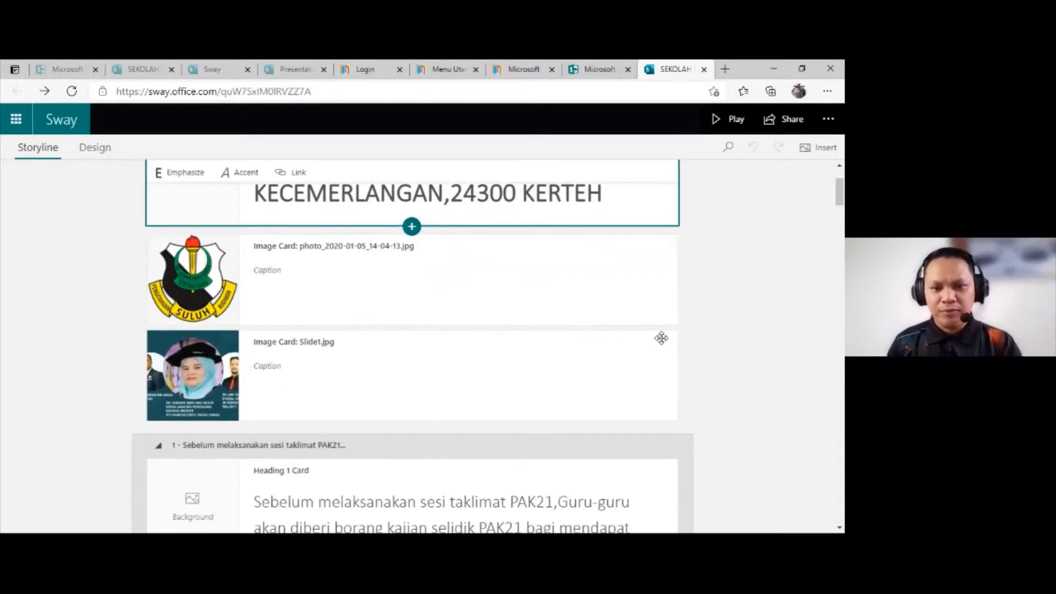
scroll(654, 342, "down", 3)
scroll(636, 334, "up", 11)
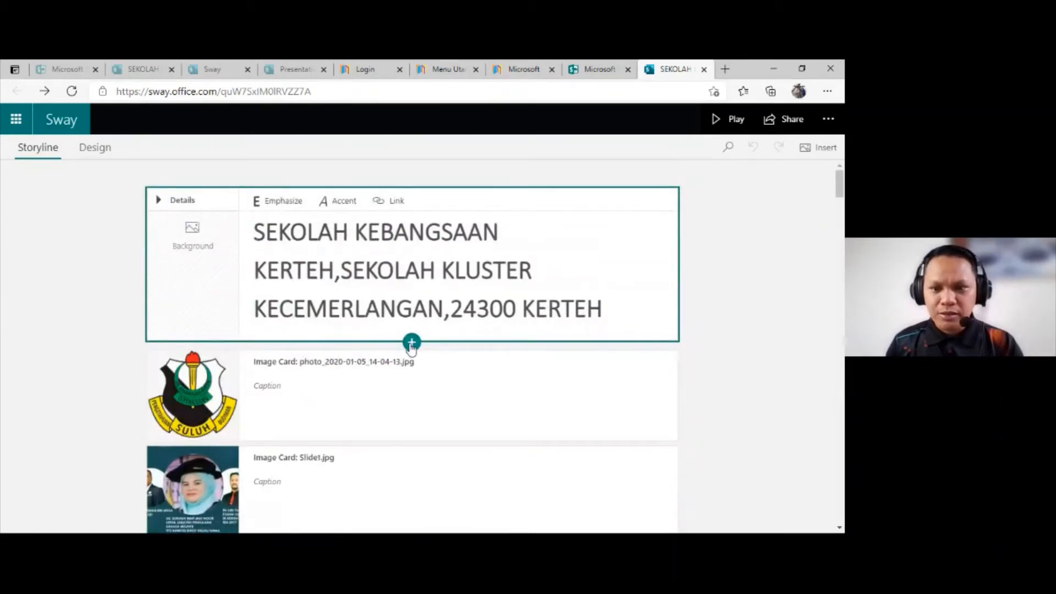
Step: Insert a Stack group directly below the title card and add an empty image card to it
left_click(411, 343)
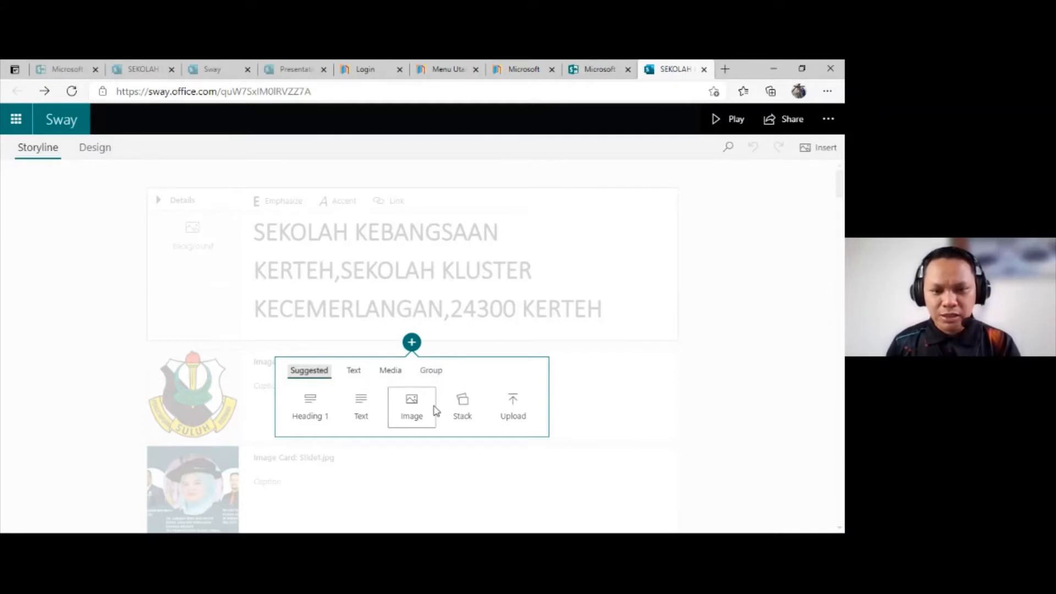
left_click(468, 408)
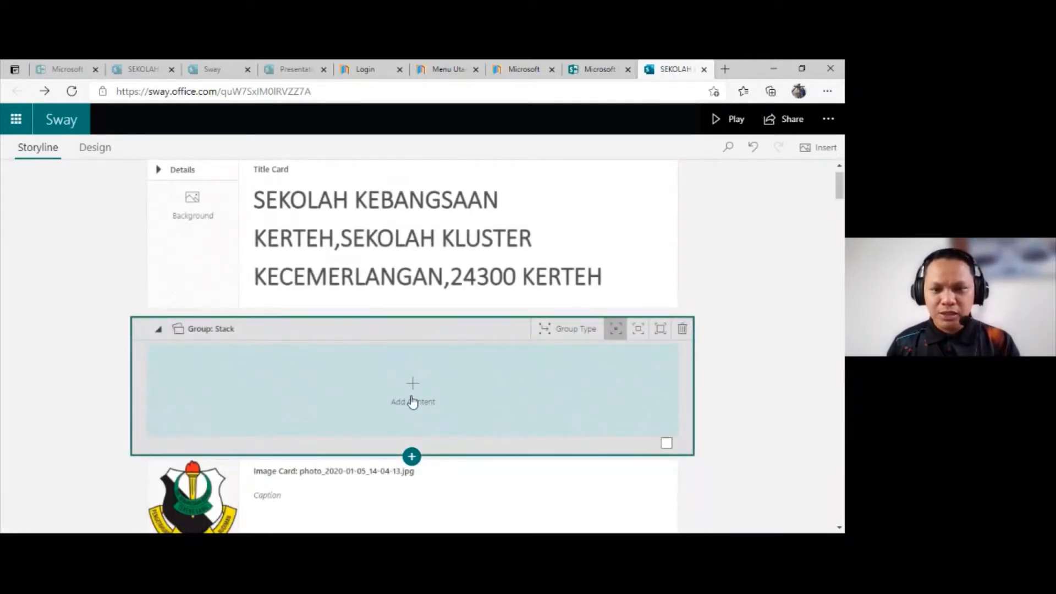
left_click(415, 387)
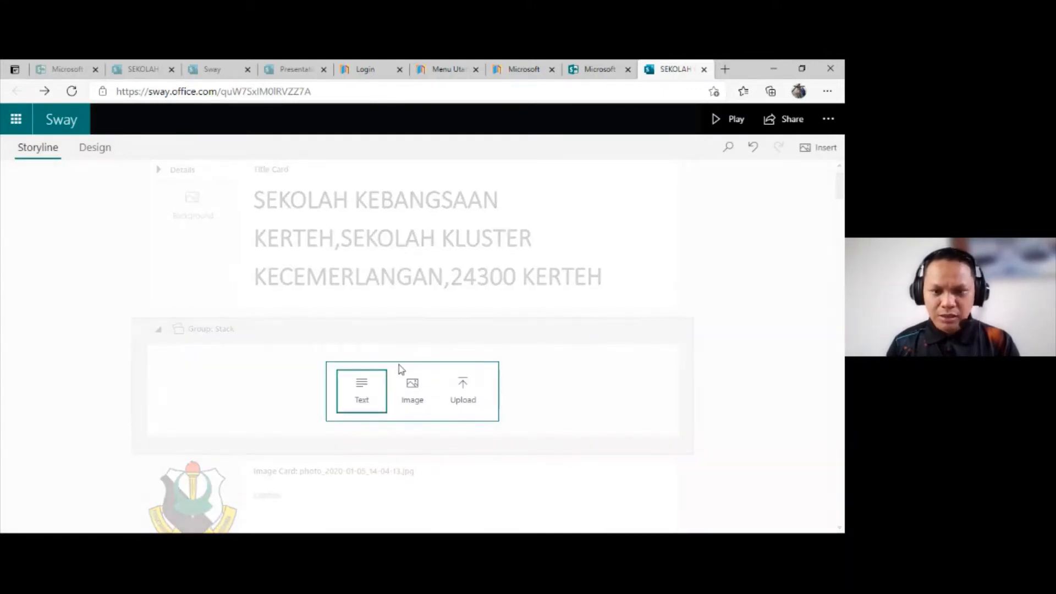
left_click(419, 401)
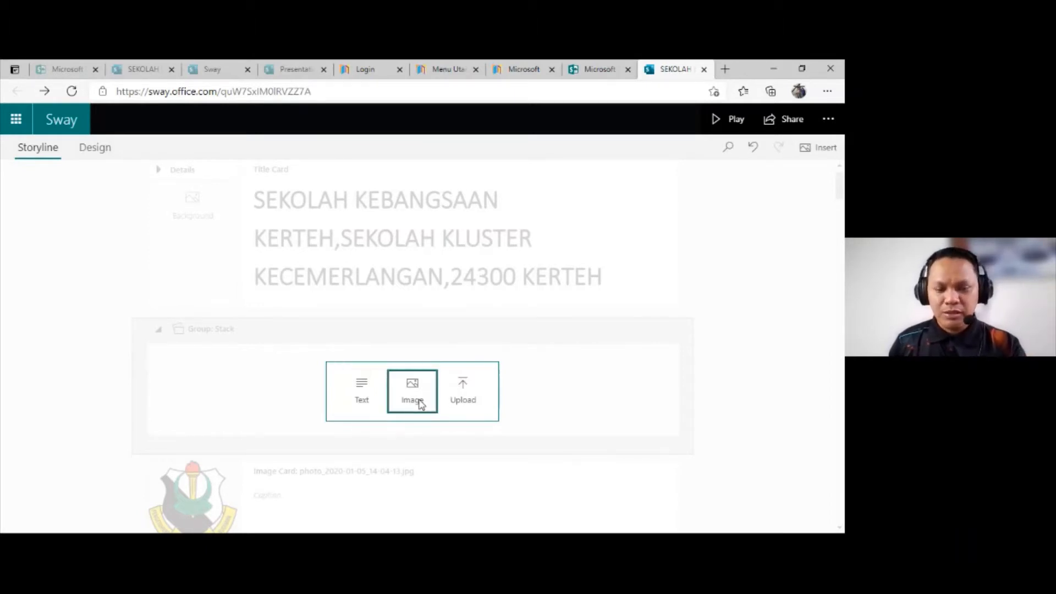
left_click(420, 401)
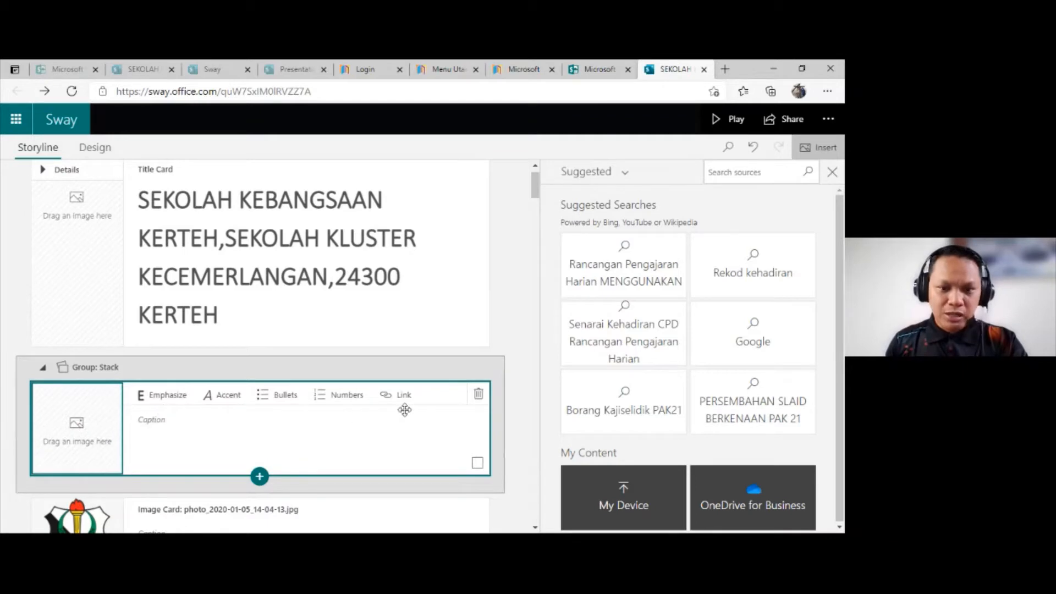
Step: Enter "link kehadiran : KEPRIST HADIR" as the caption of the image card in the stack
left_click(210, 431)
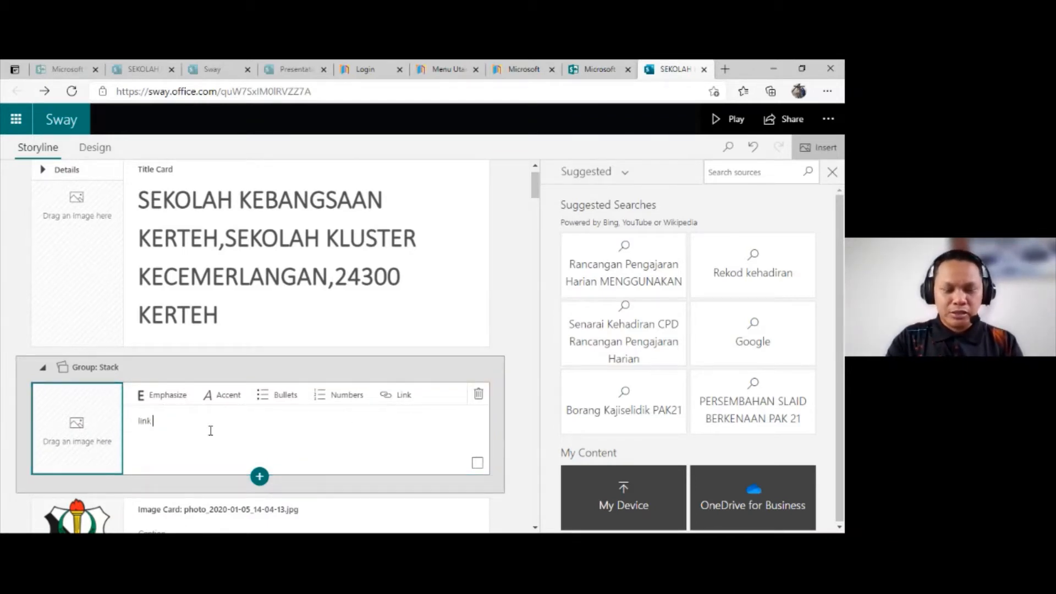
type("link kehadi")
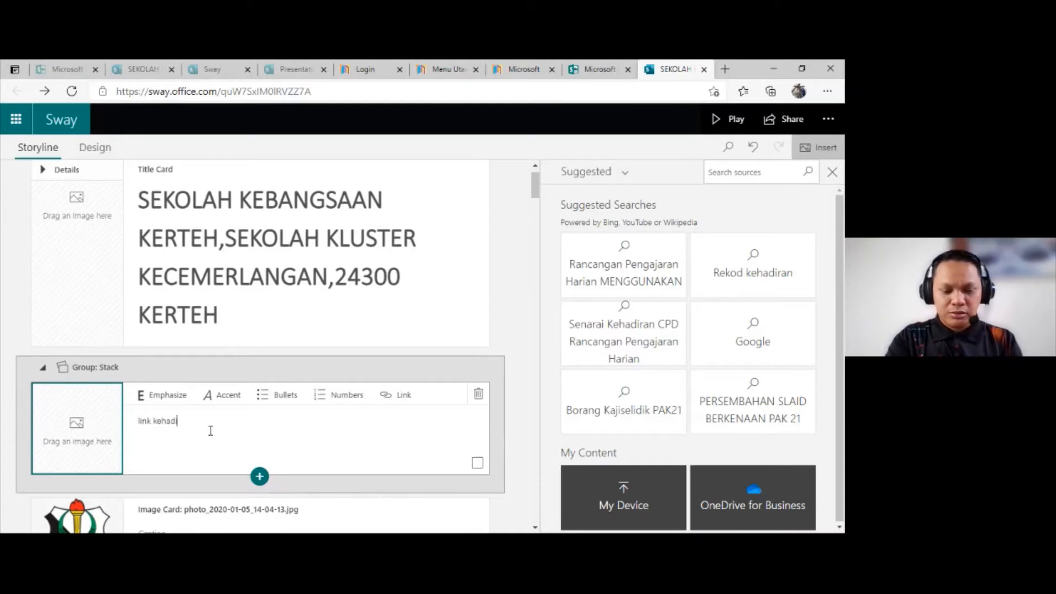
type("ran KEPRIST HADIR")
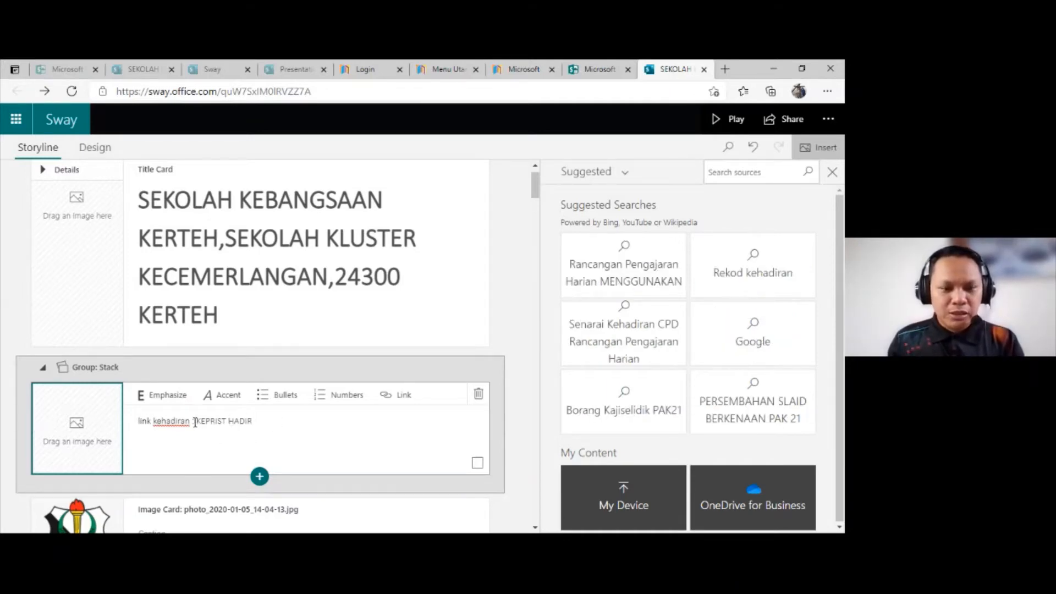
left_click_drag(193, 421, 259, 426)
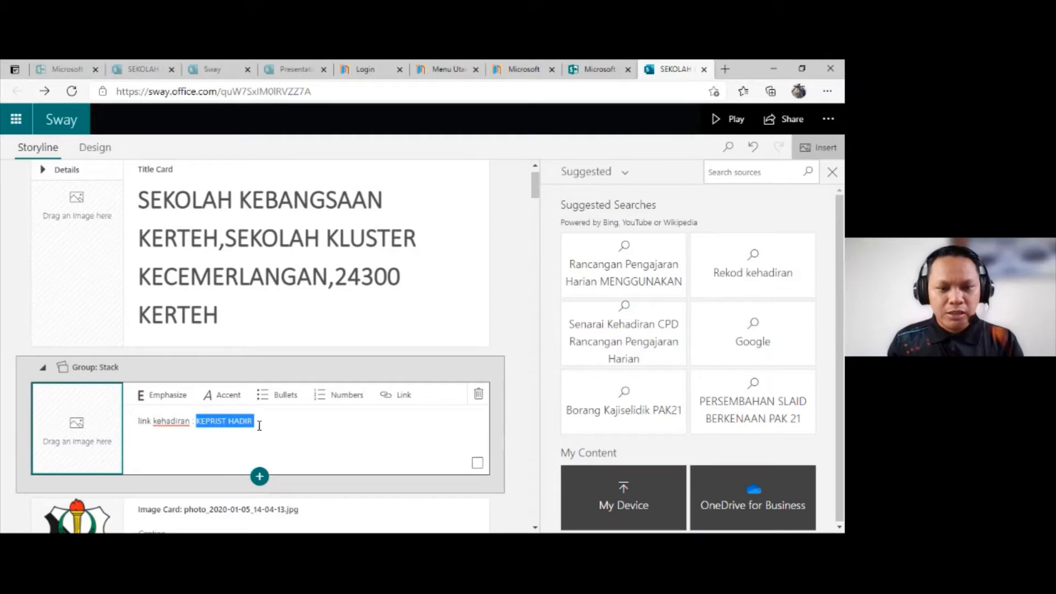
left_click(384, 397)
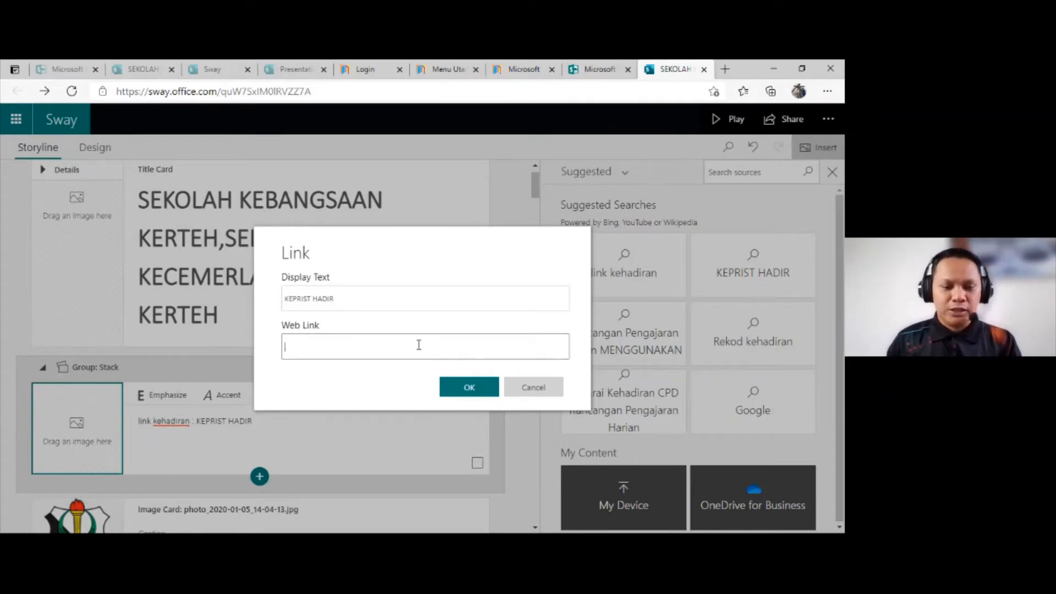
left_click(530, 388)
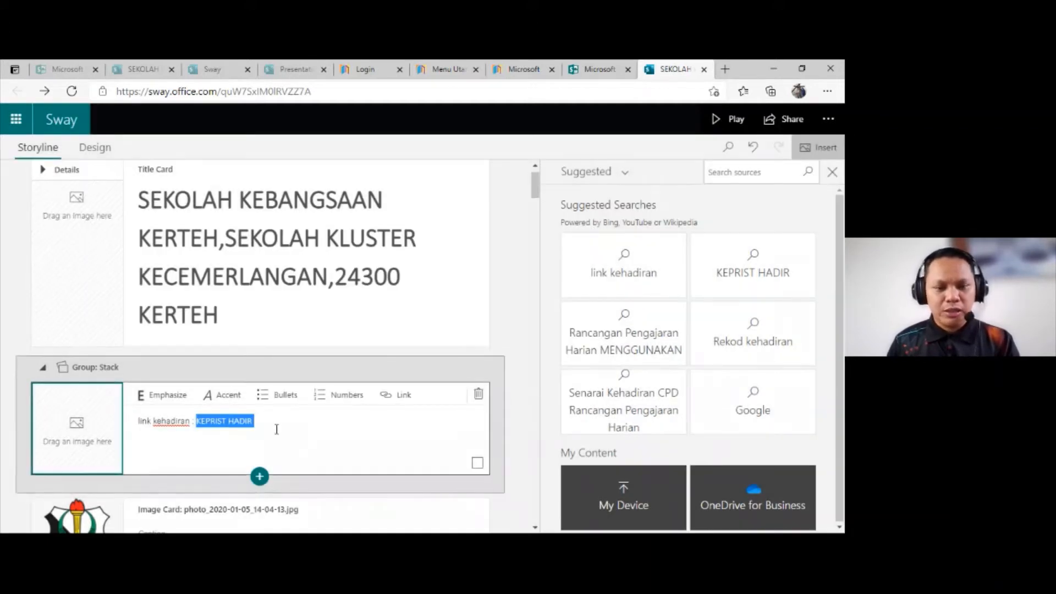
Step: Emphasize the entire "link kehadiran : KEPRIST HADIR" caption and leave the image card
left_click(273, 424)
left_click_drag(273, 424, 134, 422)
left_click(278, 424)
left_click_drag(279, 422, 138, 420)
left_click(175, 399)
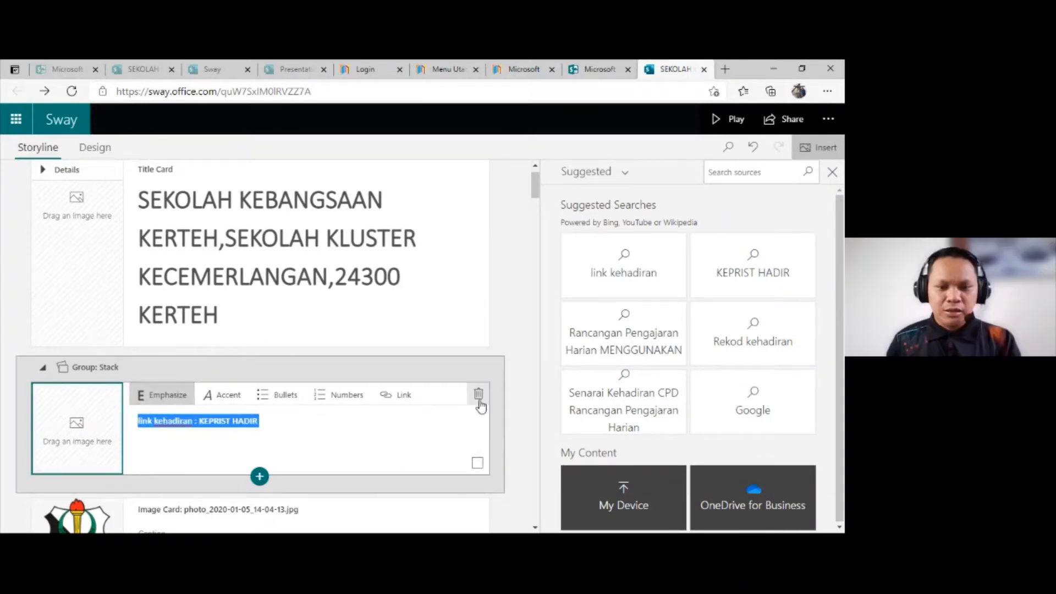
scroll(478, 399, "down", 2)
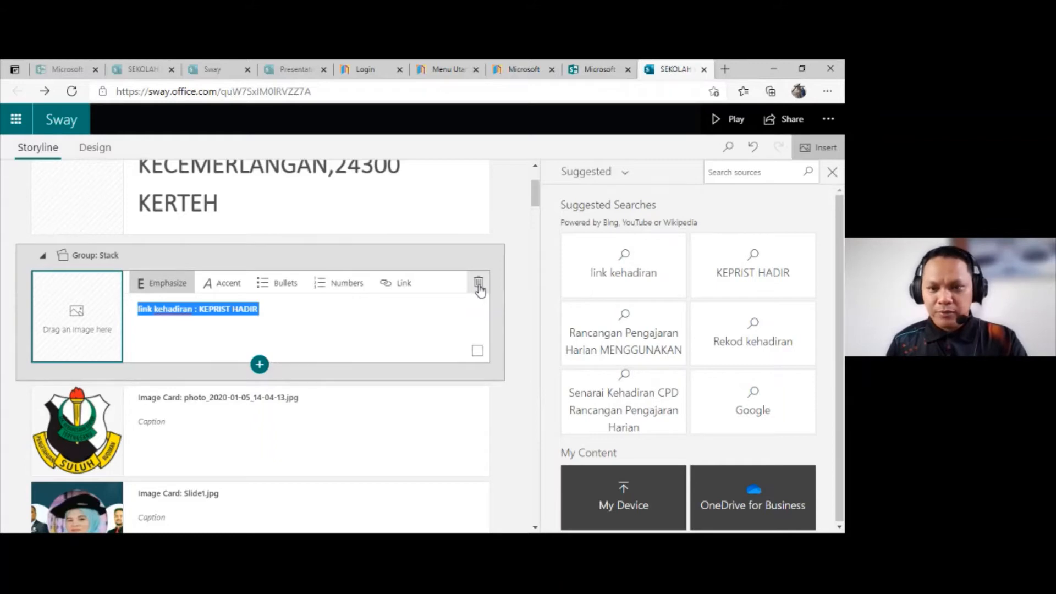
left_click(519, 224)
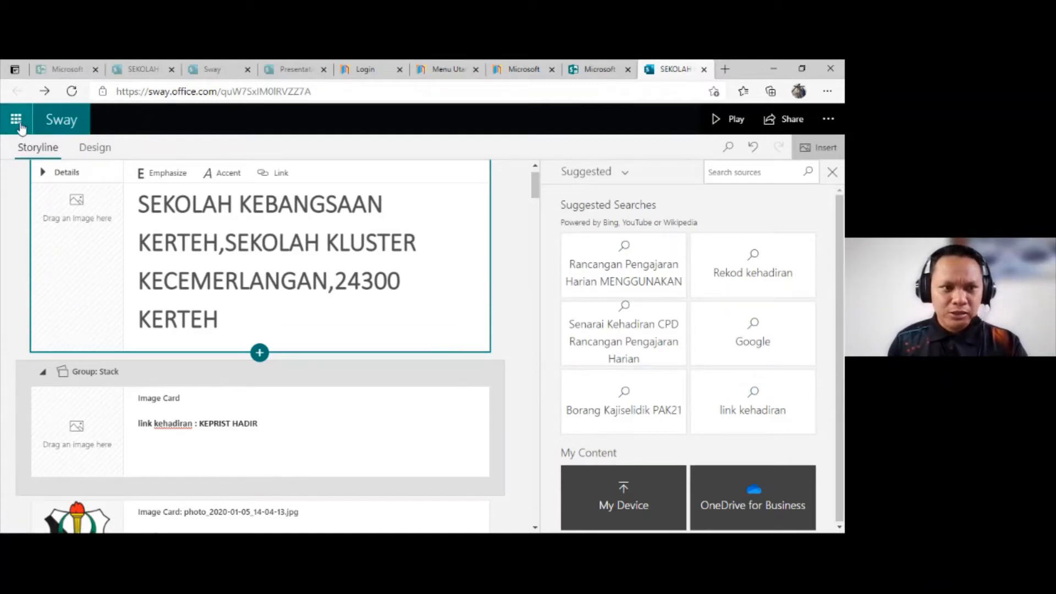
Step: Return to the Sway start page and look over the My Sways list and the options for starting a new Sway, including starting from a topic
left_click(52, 122)
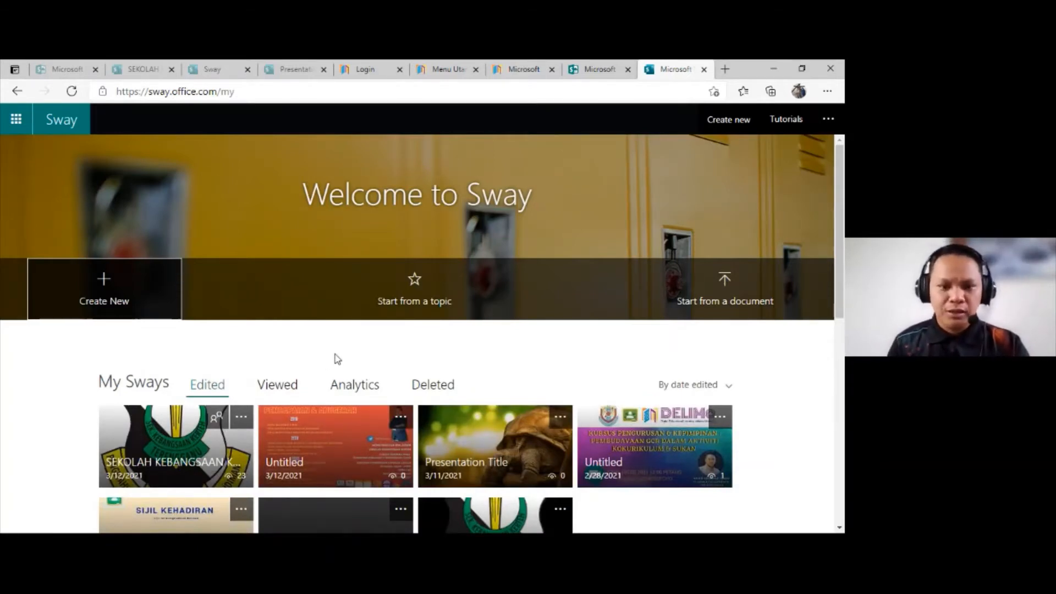
scroll(336, 358, "down", 2)
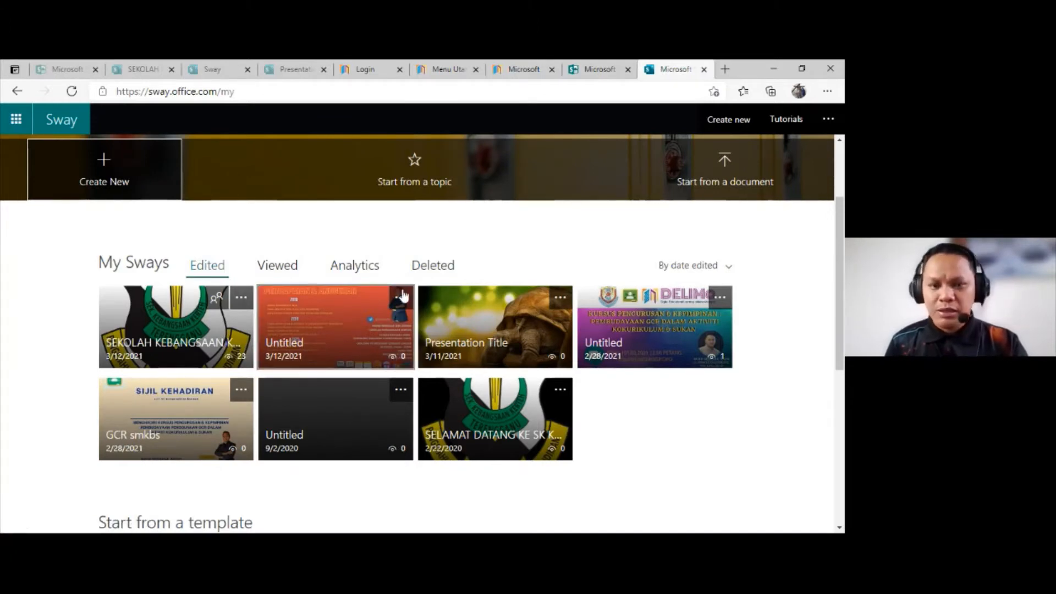
left_click(103, 174)
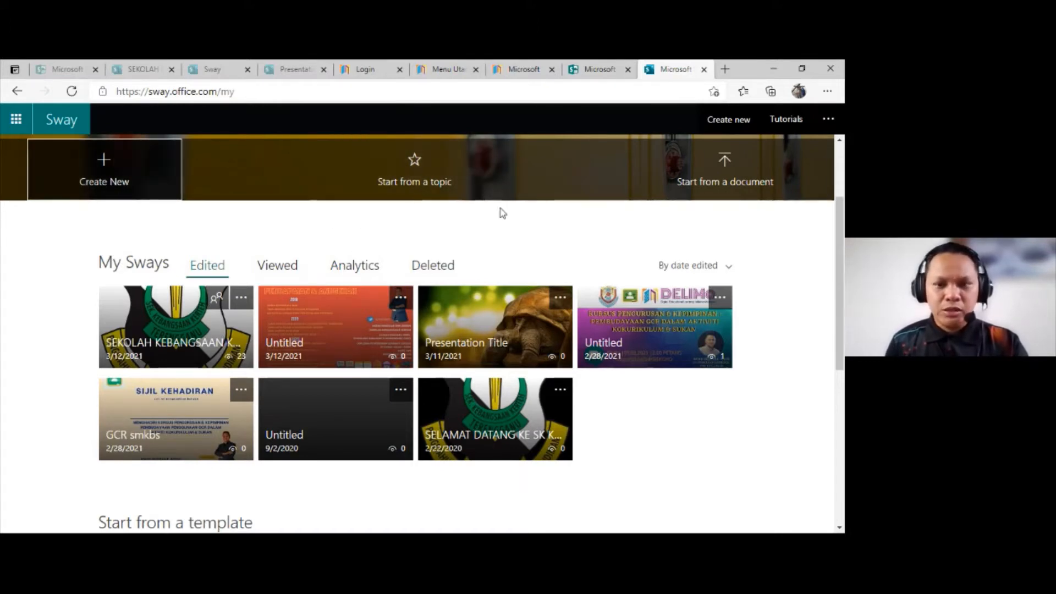
scroll(581, 215, "up", 2)
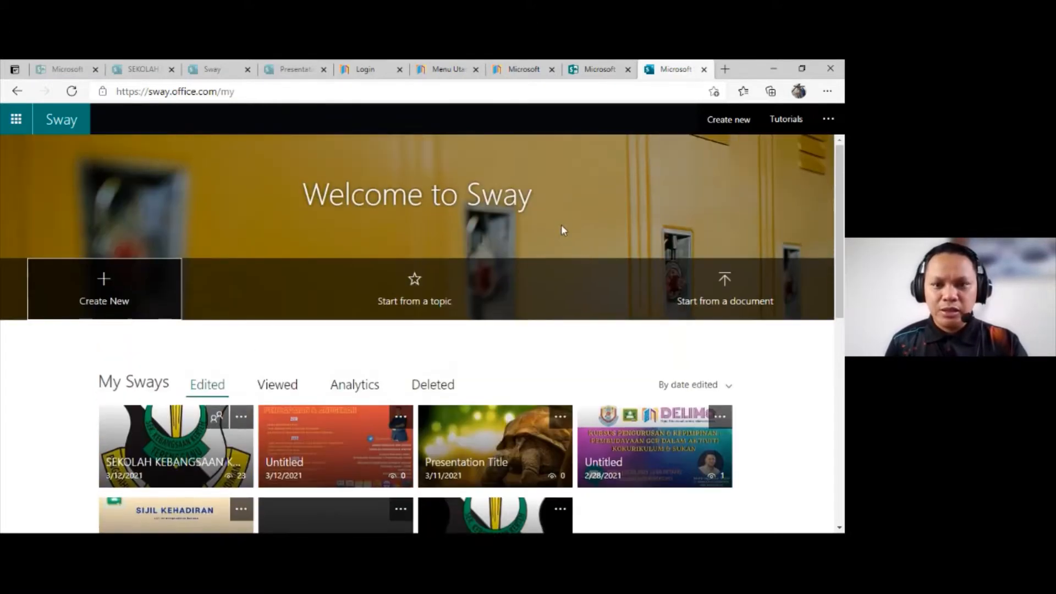
left_click(419, 304)
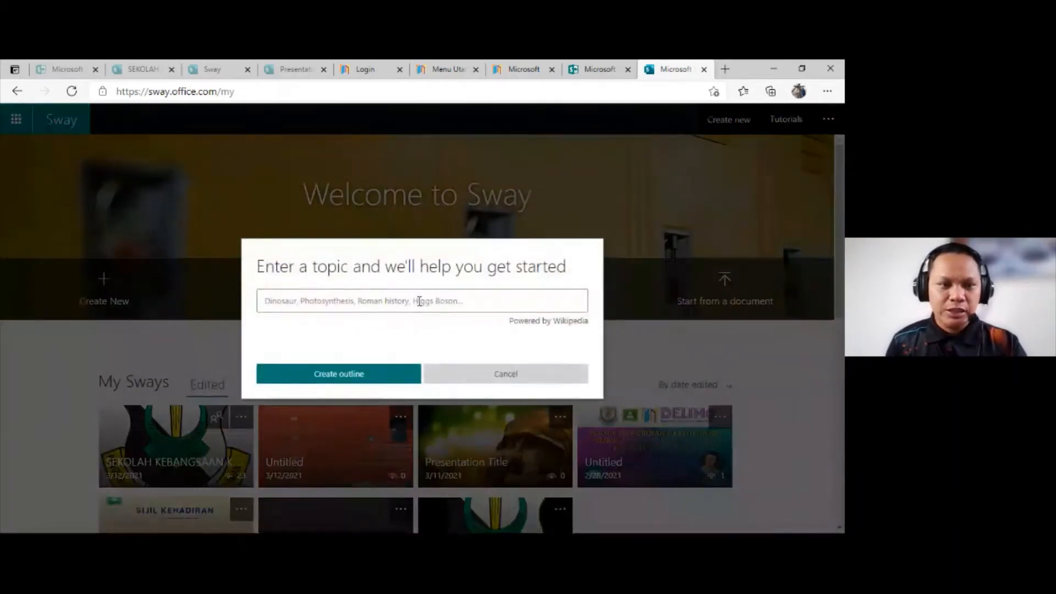
left_click(457, 370)
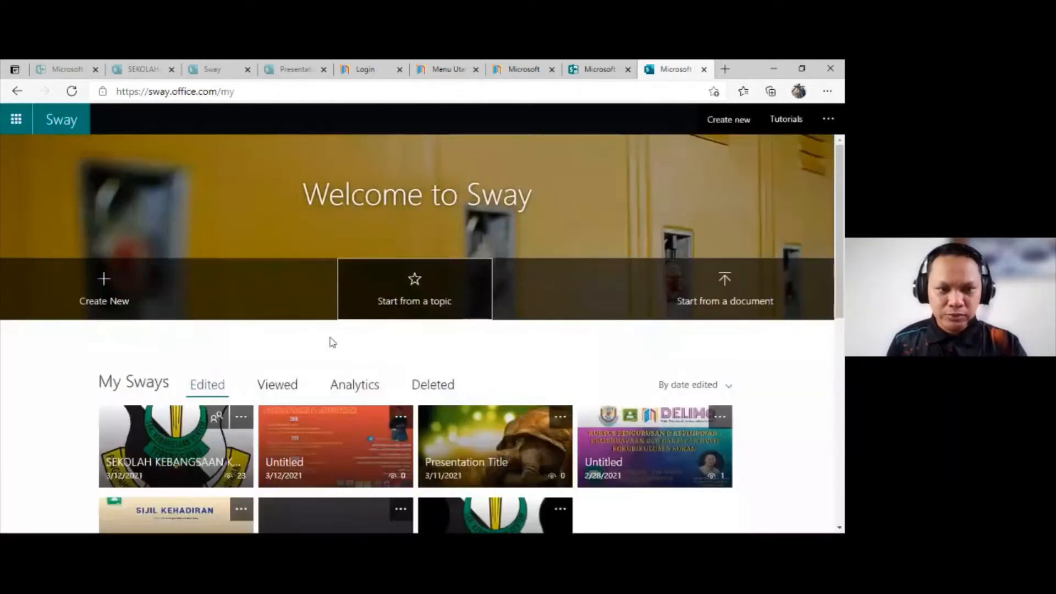
Step: Create a new blank Sway, look at its Design view and return to the Storyline
left_click(118, 304)
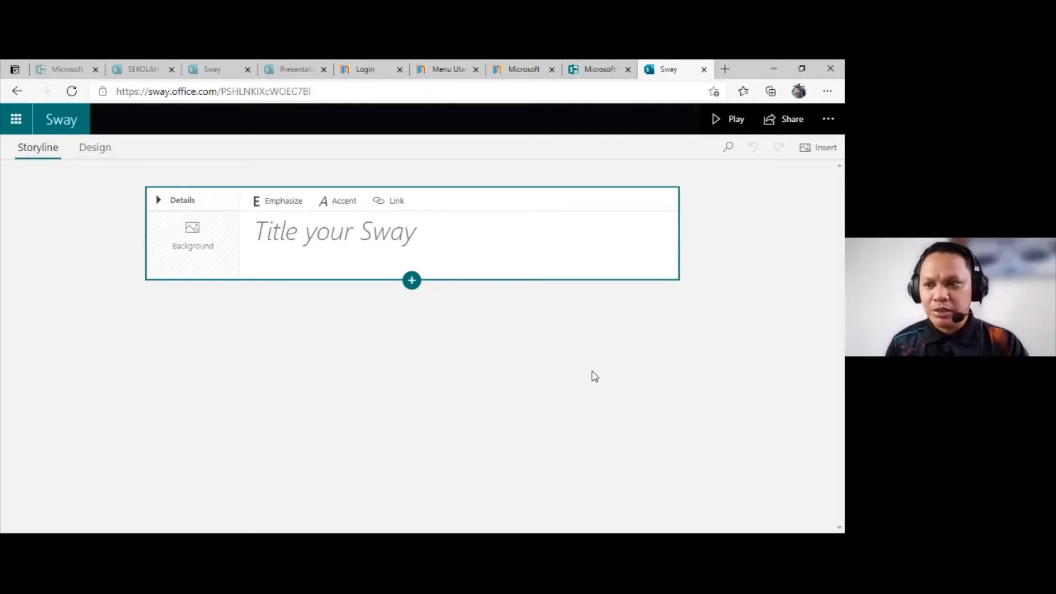
left_click(92, 154)
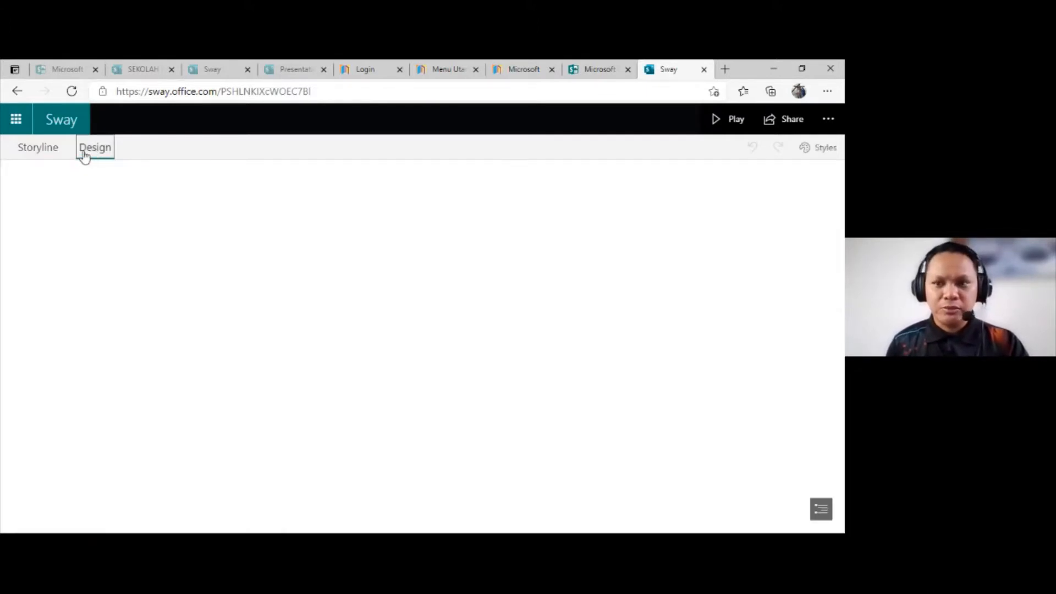
left_click(53, 157)
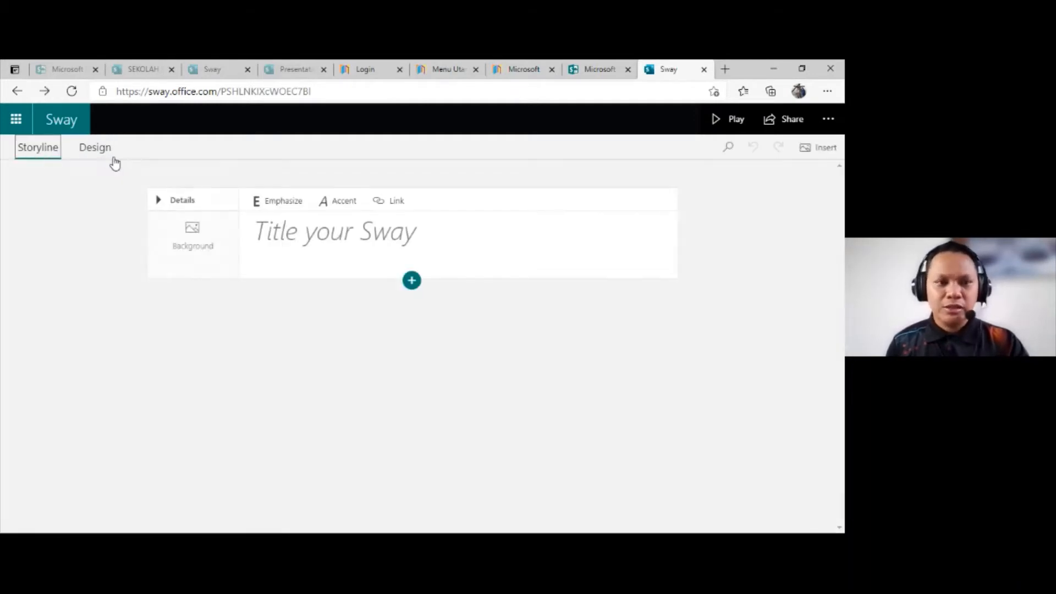
left_click(111, 162)
left_click(26, 147)
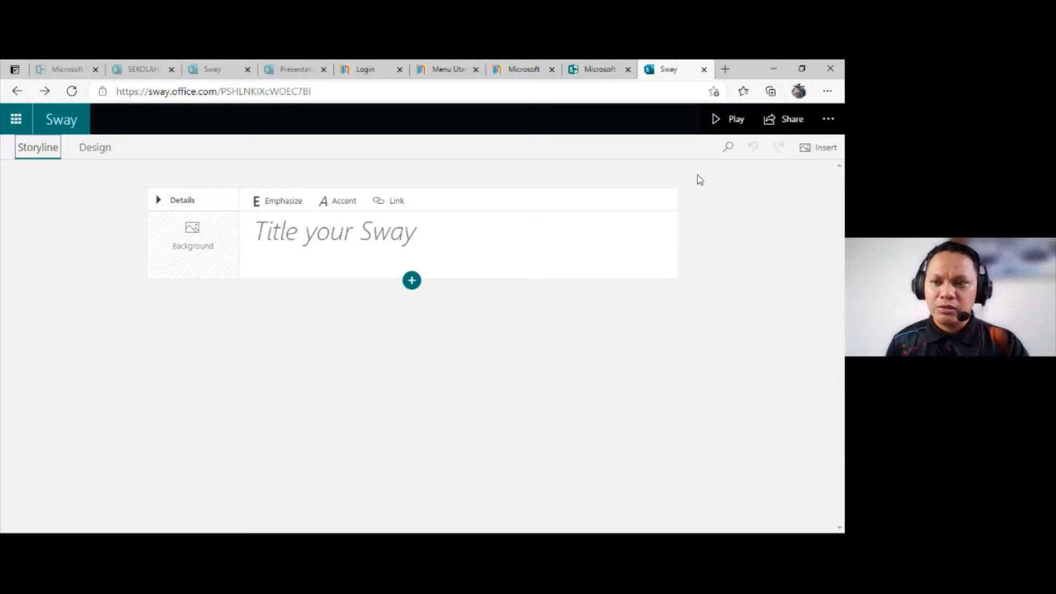
Step: Title the new Sway "presentation with sway" and emphasize the whole title
left_click(314, 238)
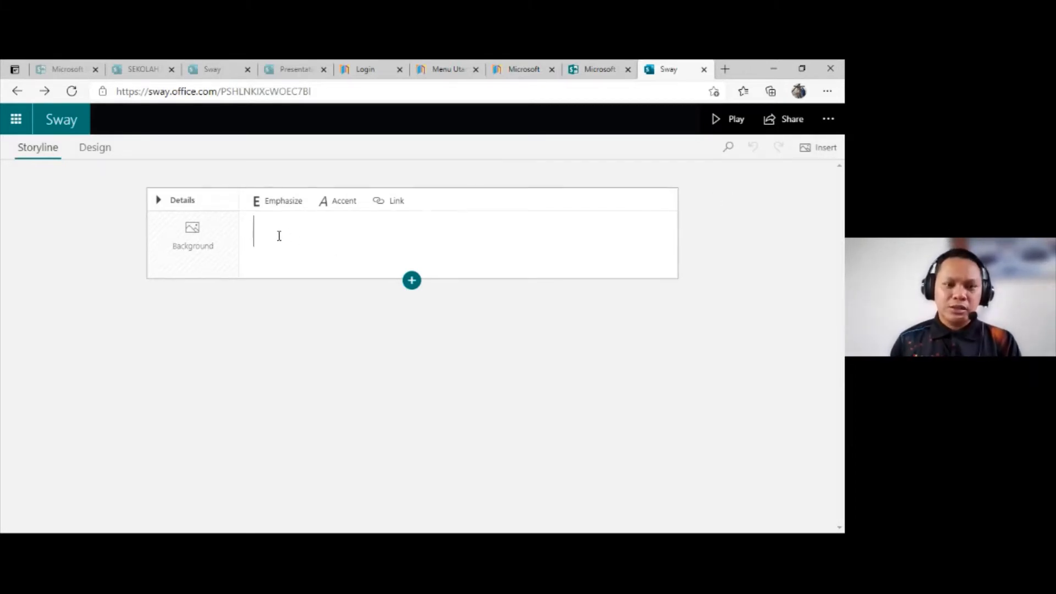
type("S")
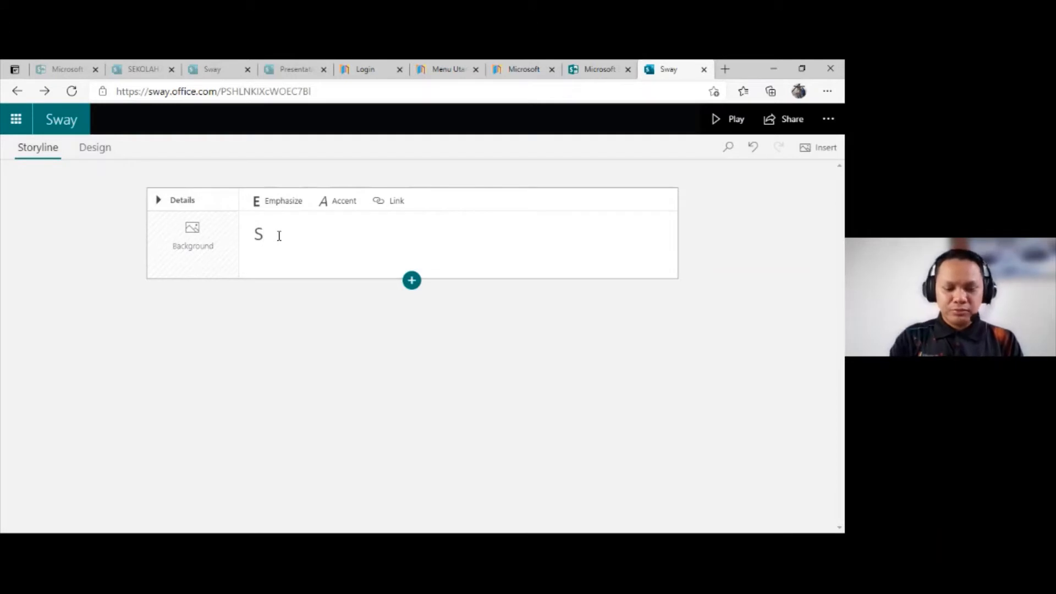
key("BackSpace")
type("pres")
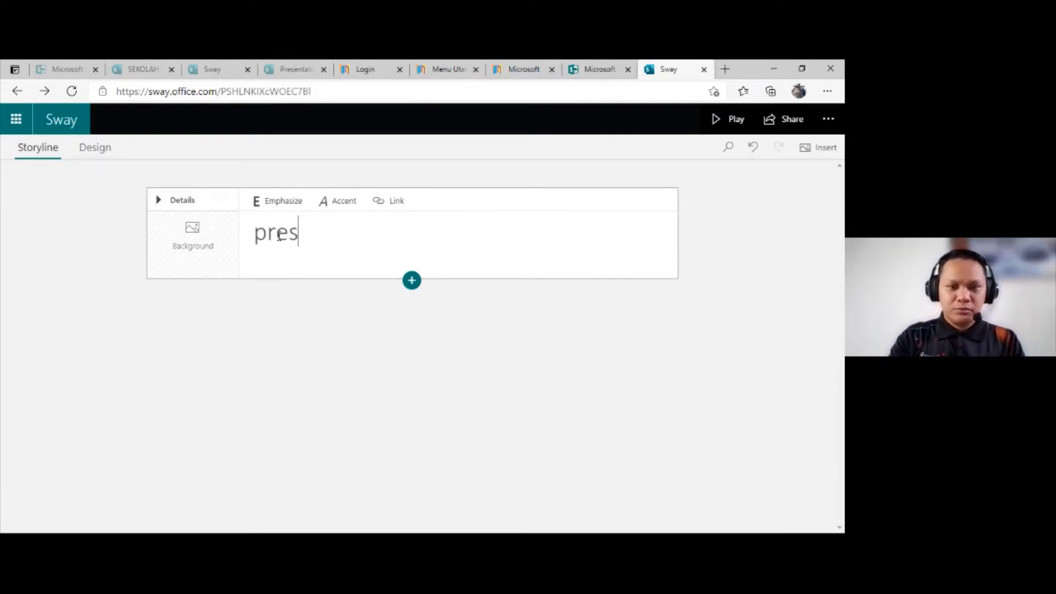
type("en")
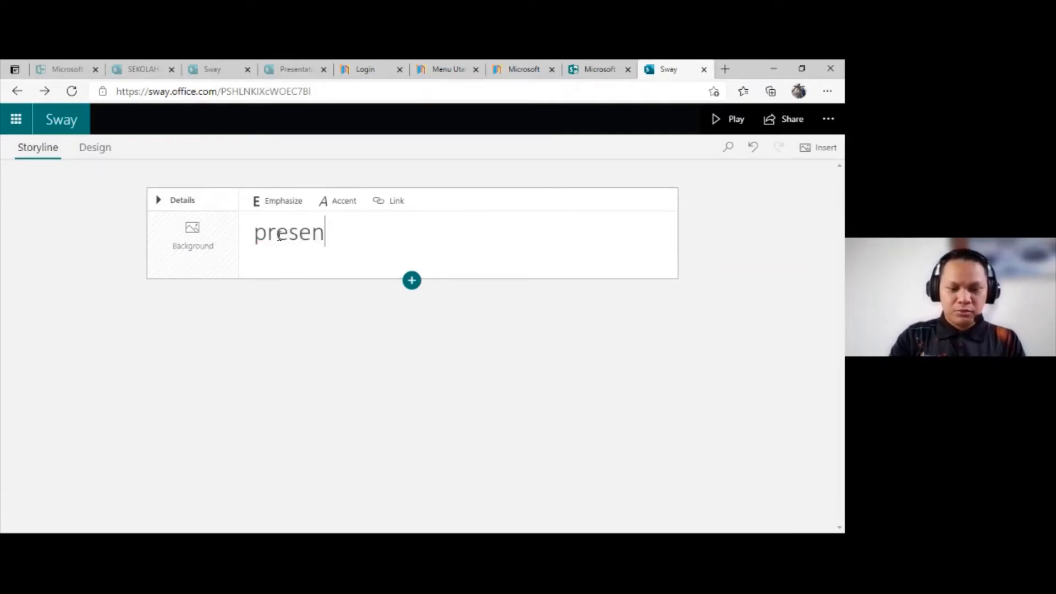
type("tation w")
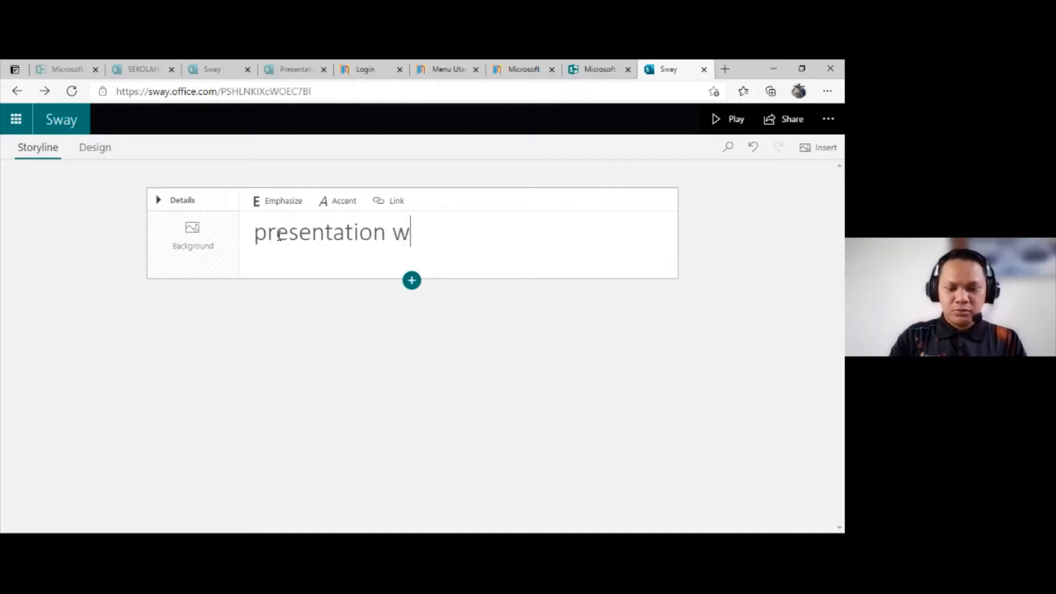
type("ith sway")
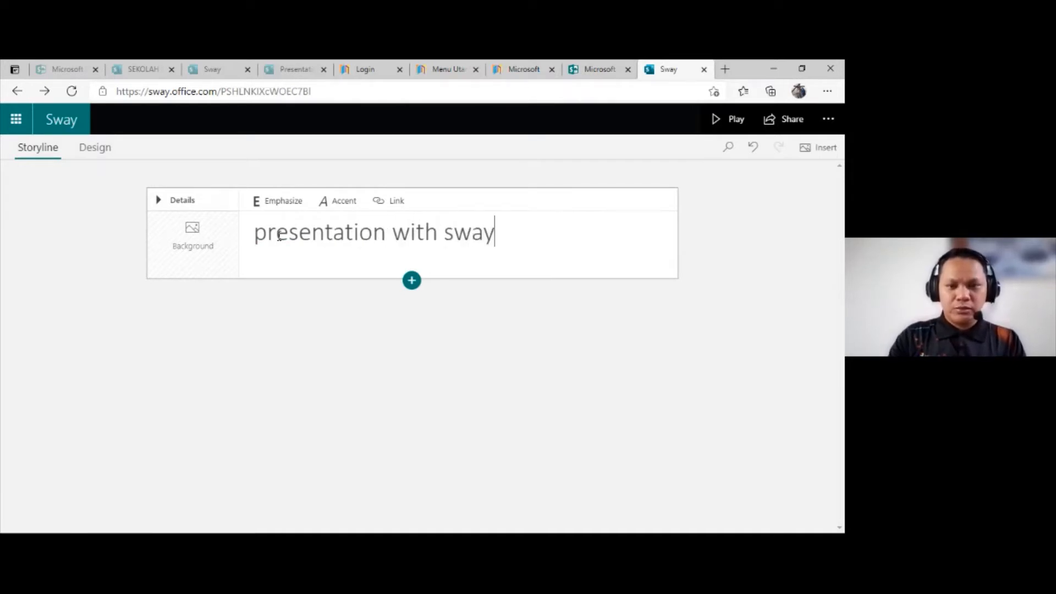
left_click_drag(500, 231, 252, 234)
left_click(282, 202)
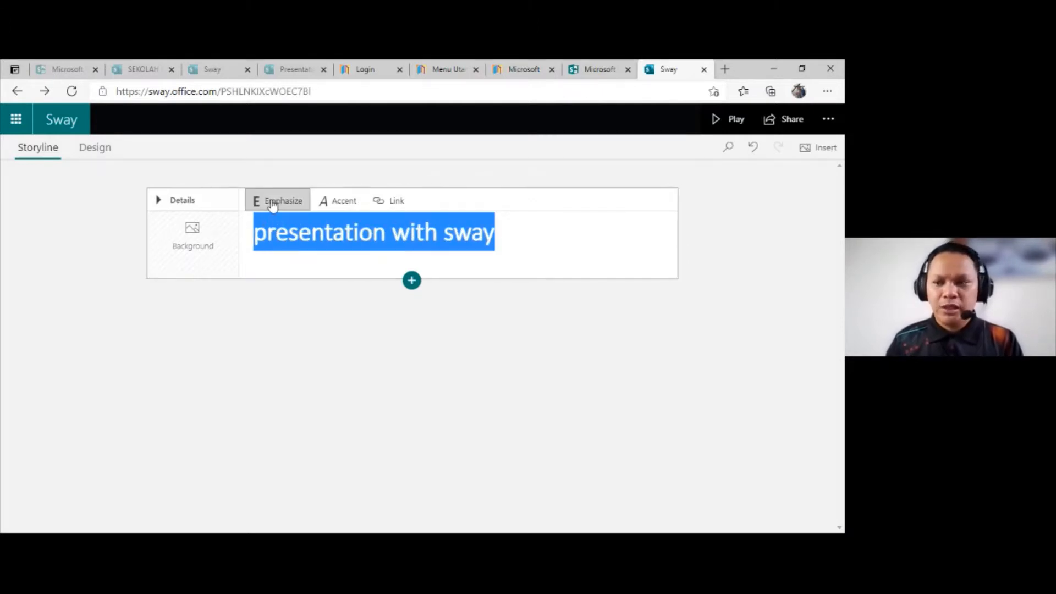
Step: Set the title card background to the suggested "presentation" image of a presenter pointing at charts, and preview the Sway before returning to editing
left_click(206, 257)
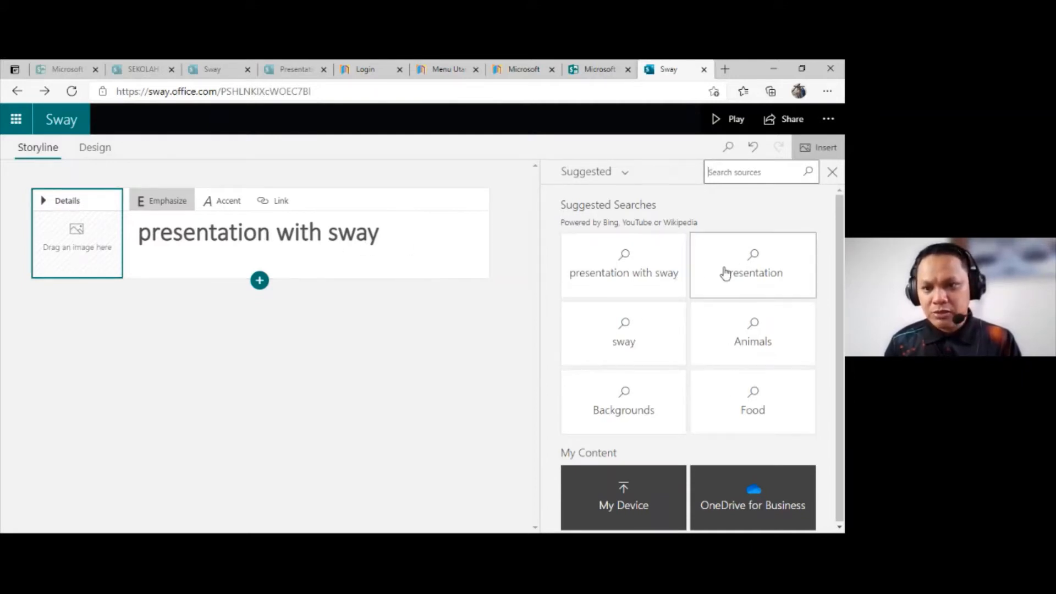
left_click(744, 279)
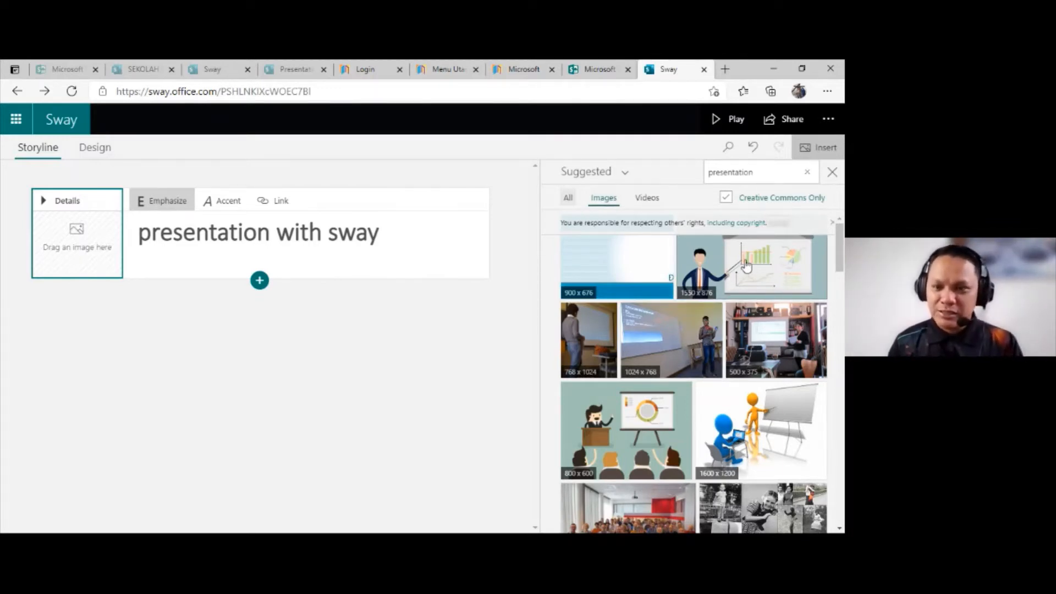
left_click(726, 278)
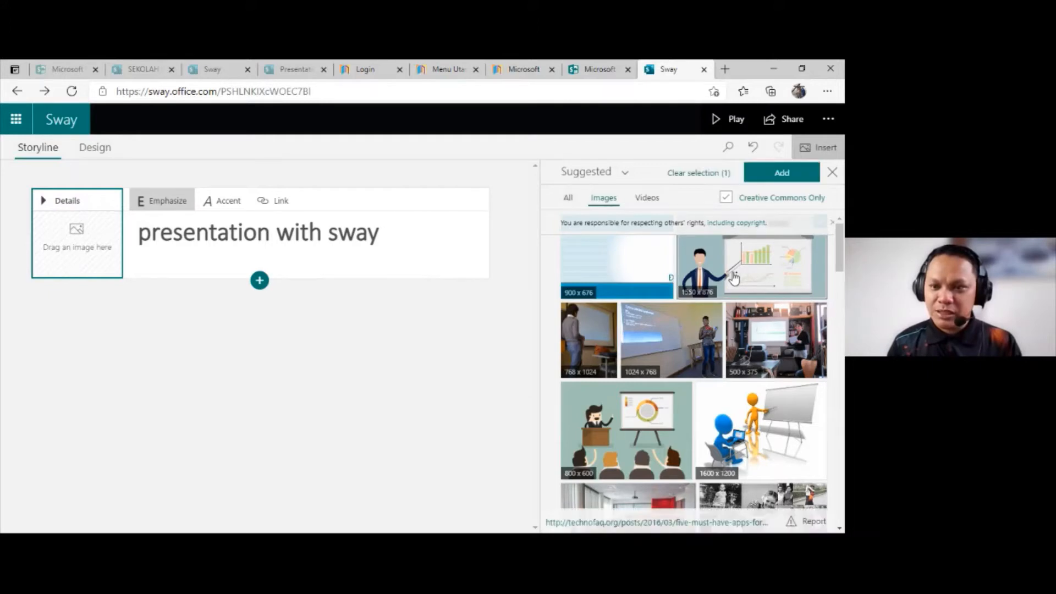
left_click(777, 181)
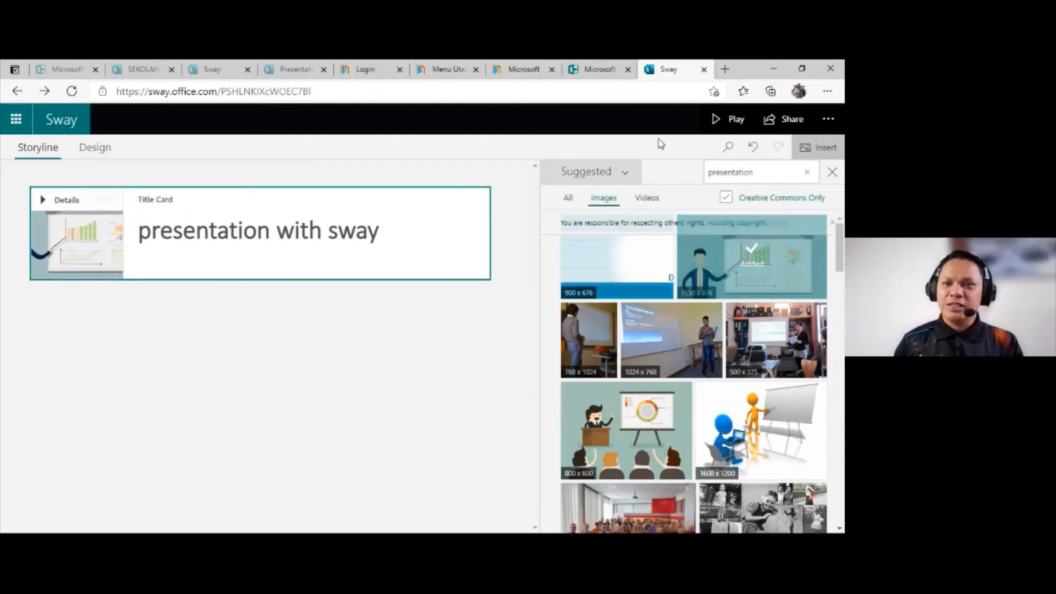
left_click(730, 123)
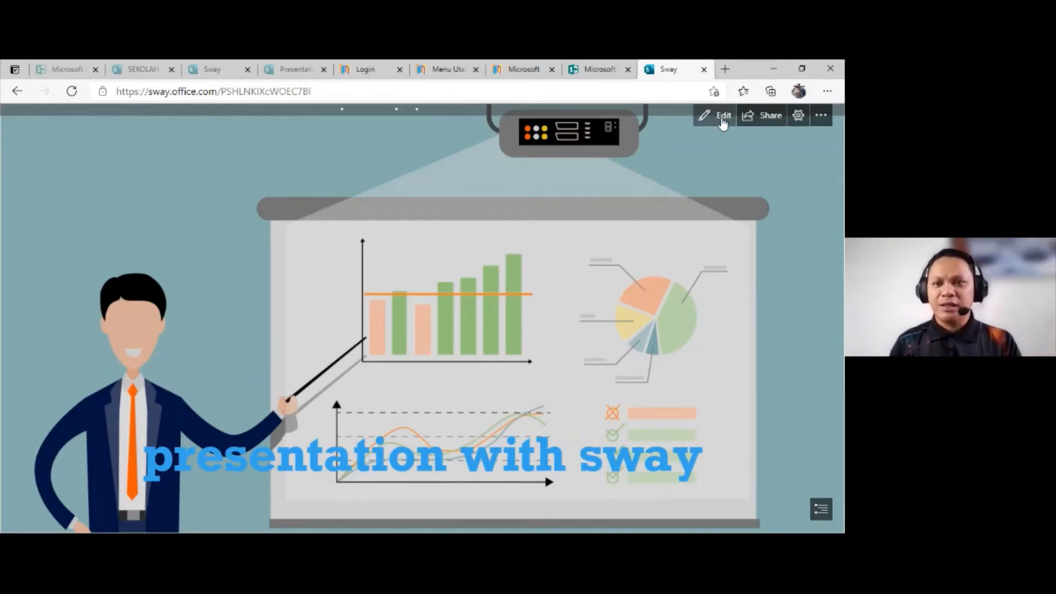
left_click(721, 116)
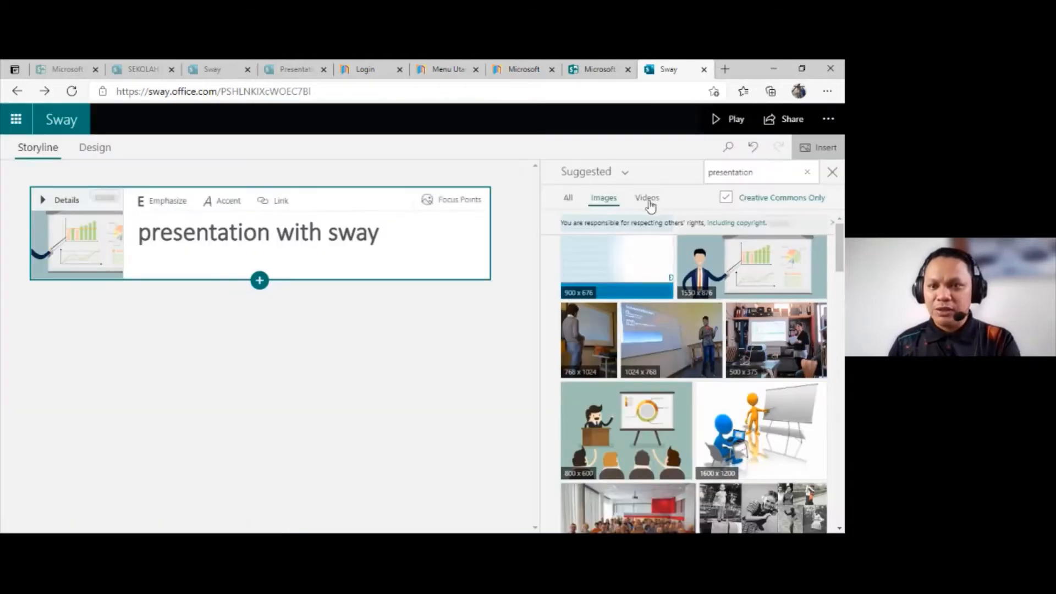
Step: Browse the "presentation" video results and add the 4:18 "How to Start your Presen..." video below the title card
left_click(646, 197)
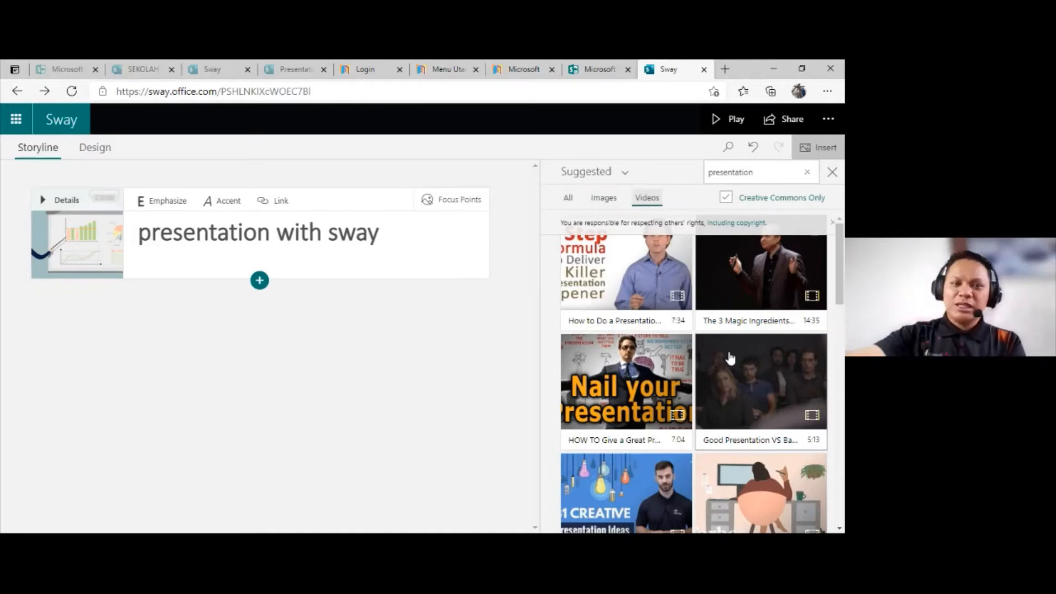
left_click(742, 288)
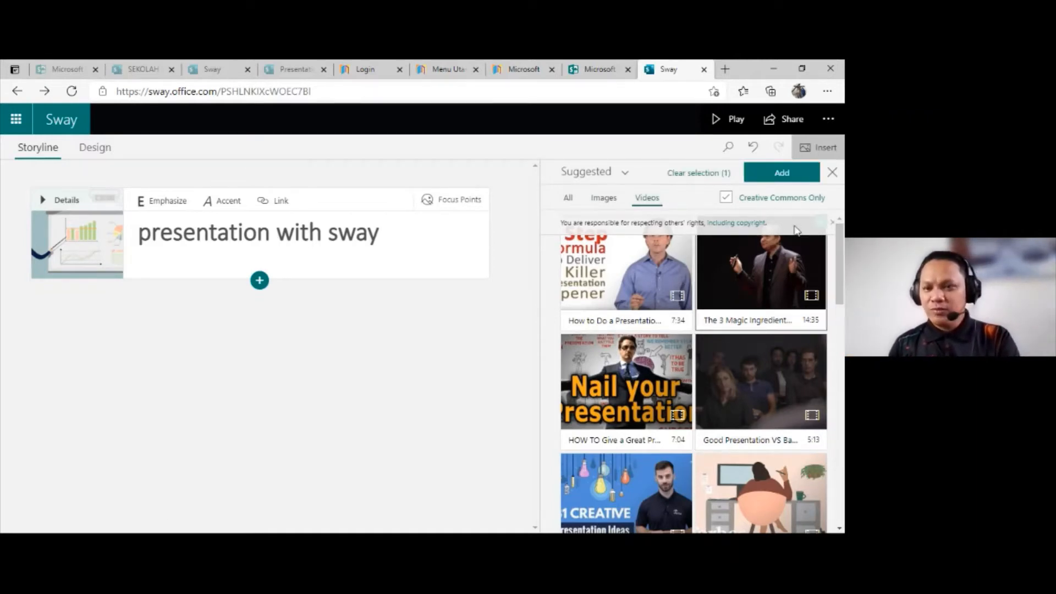
left_click(787, 267)
scroll(694, 374, "down", 2)
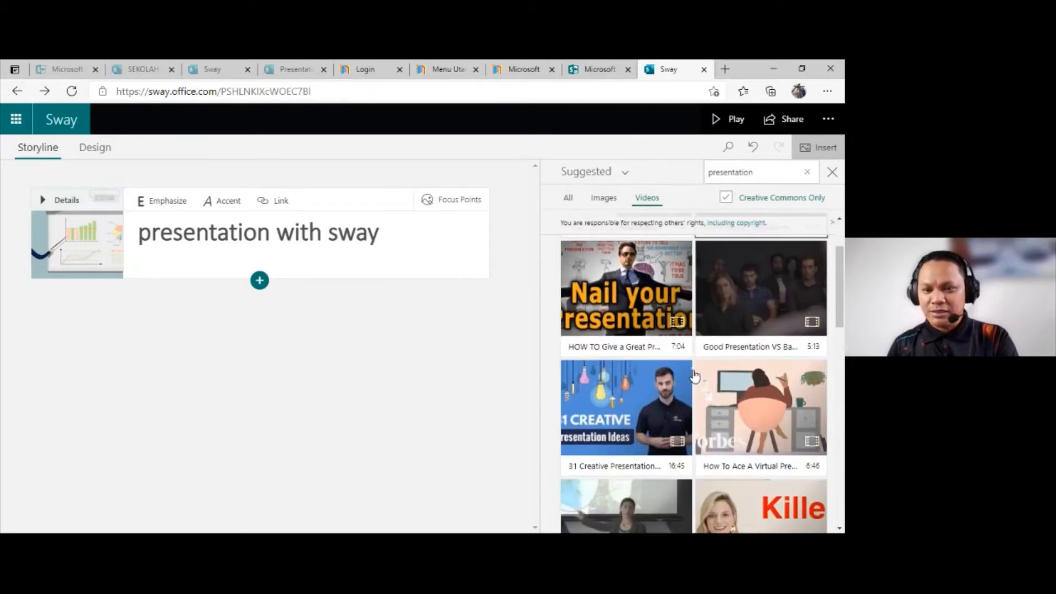
scroll(635, 371, "down", 1)
scroll(635, 362, "down", 3)
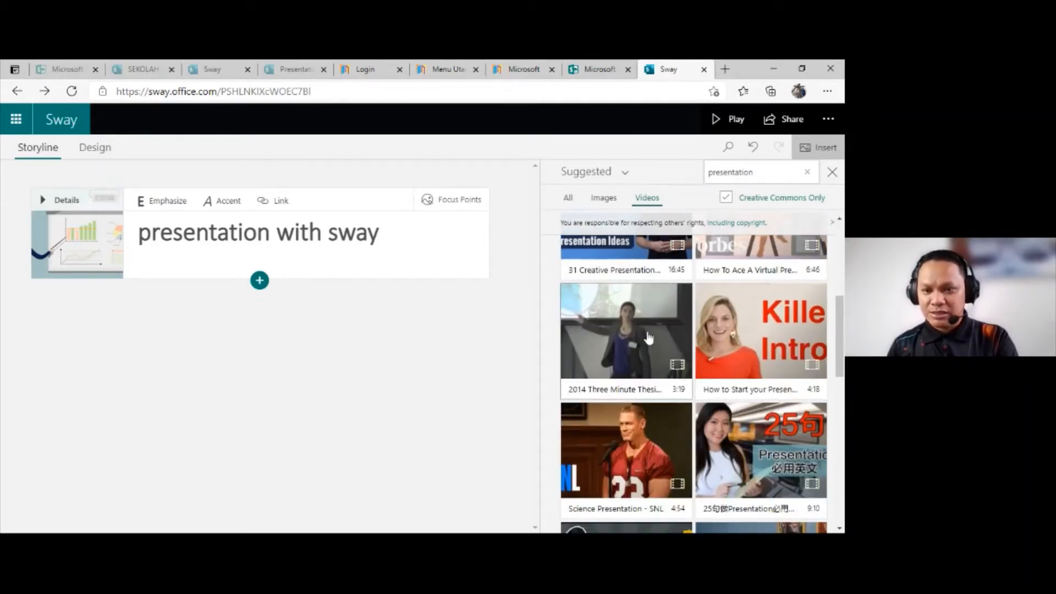
left_click(768, 334)
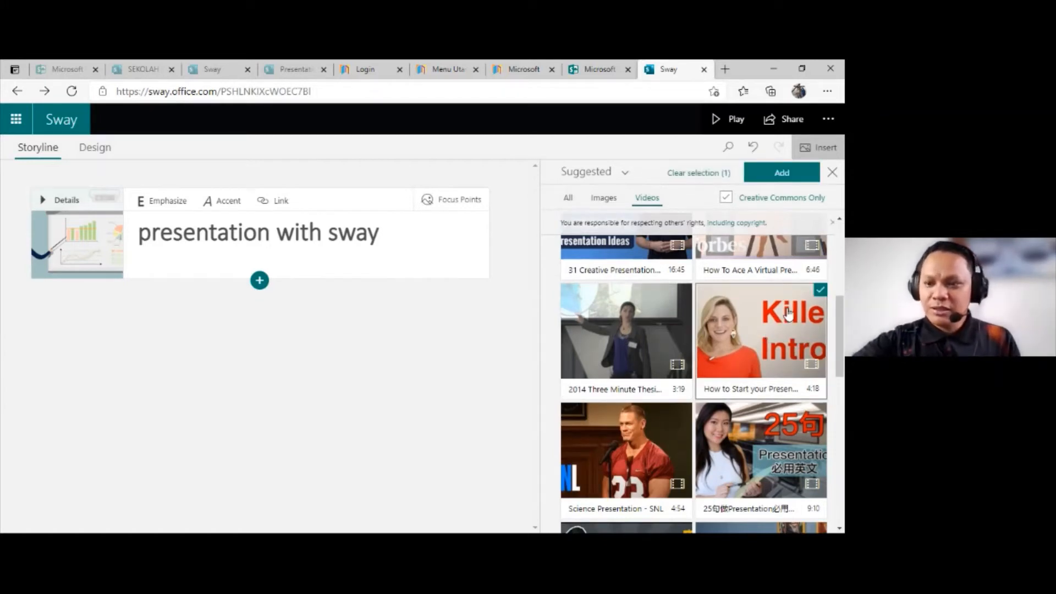
left_click(789, 172)
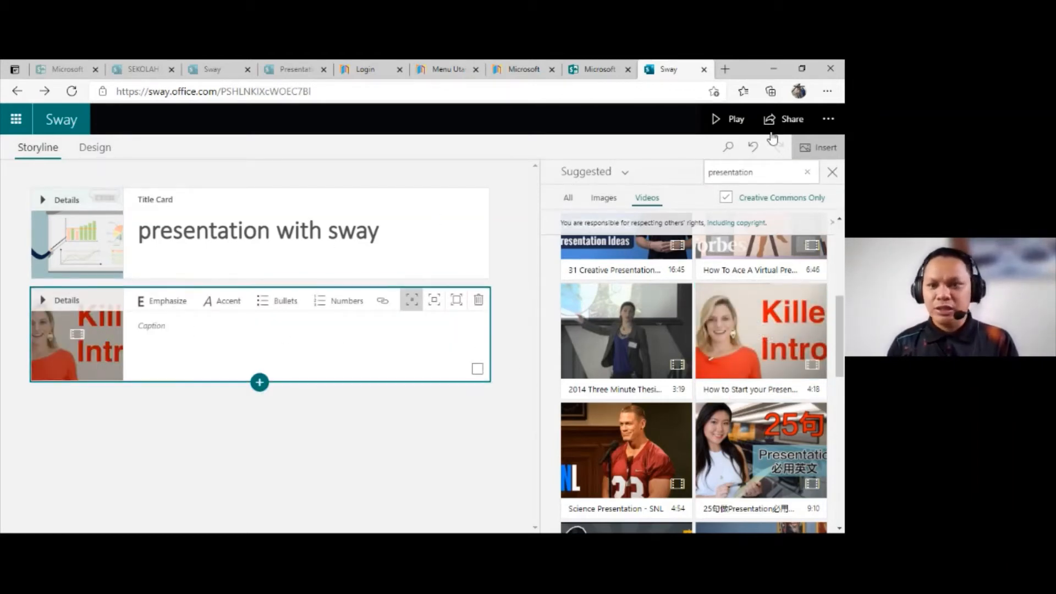
Step: Play the Sway to check the title image and the embedded video, and return to editing
left_click(730, 121)
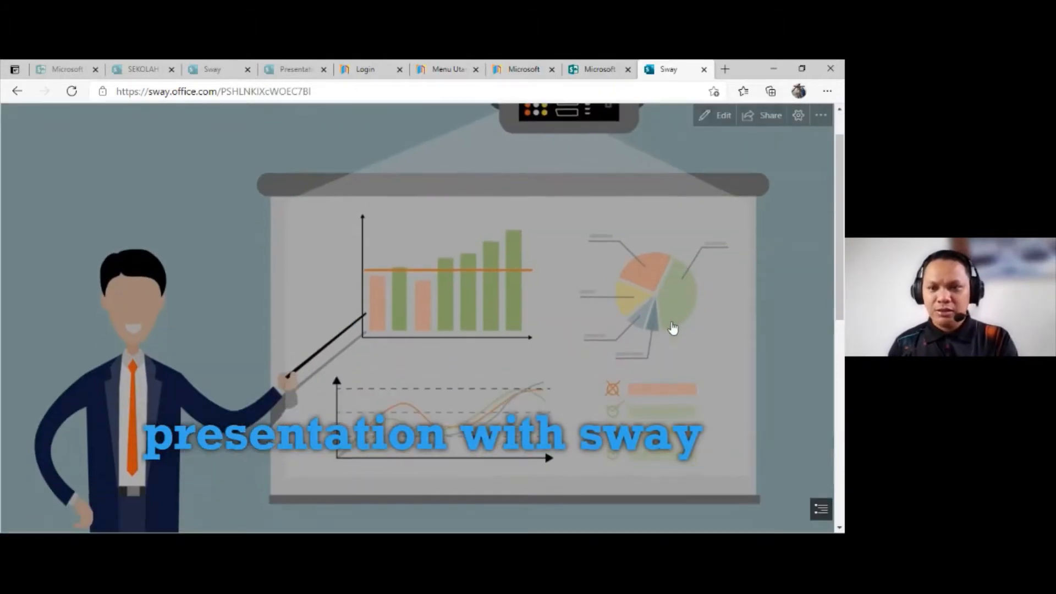
scroll(685, 322, "down", 5)
scroll(469, 226, "up", 2)
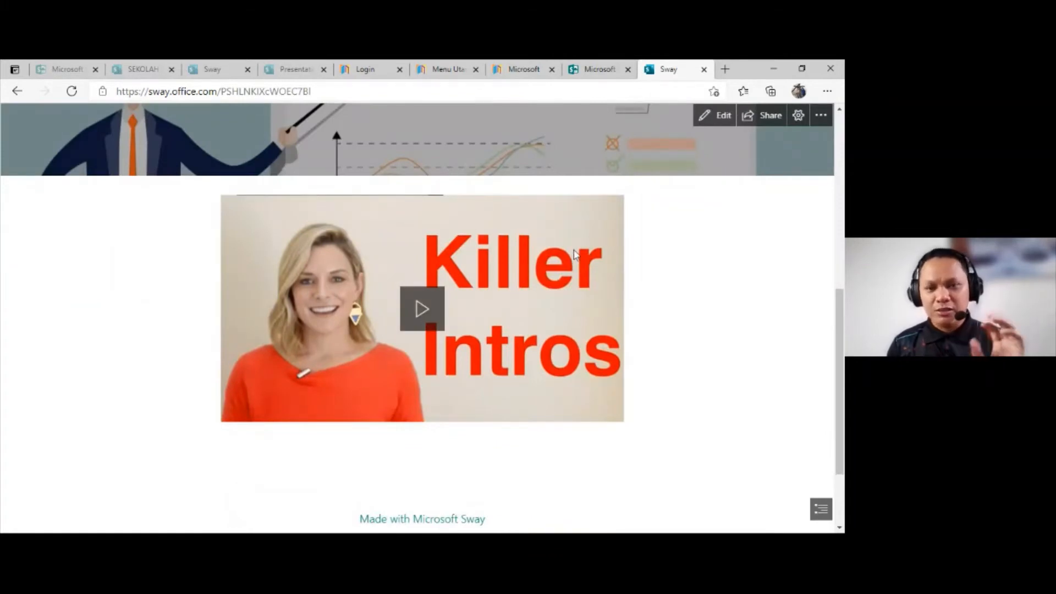
scroll(573, 253, "up", 5)
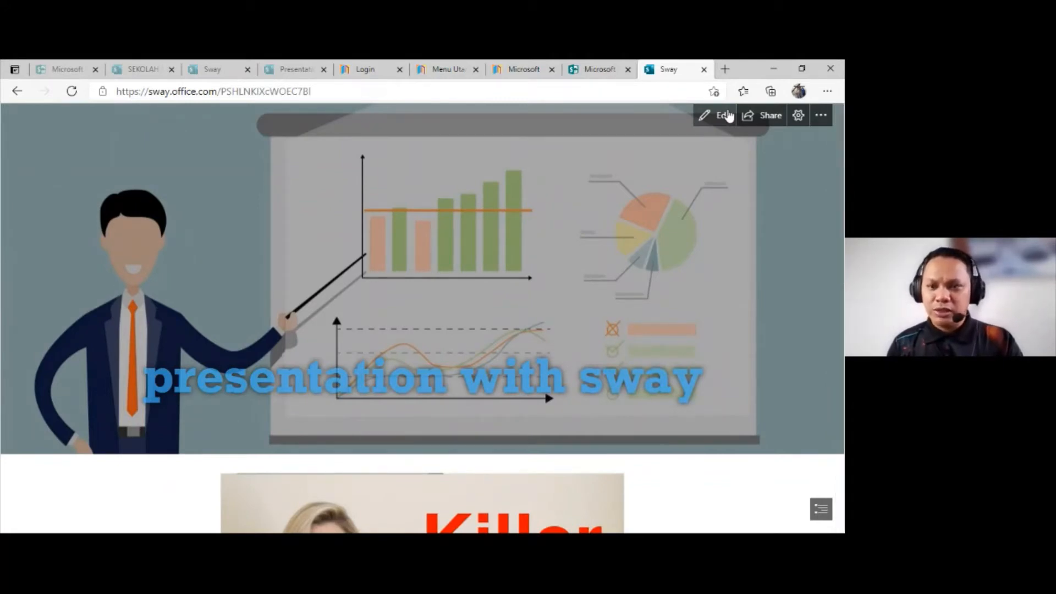
left_click(728, 116)
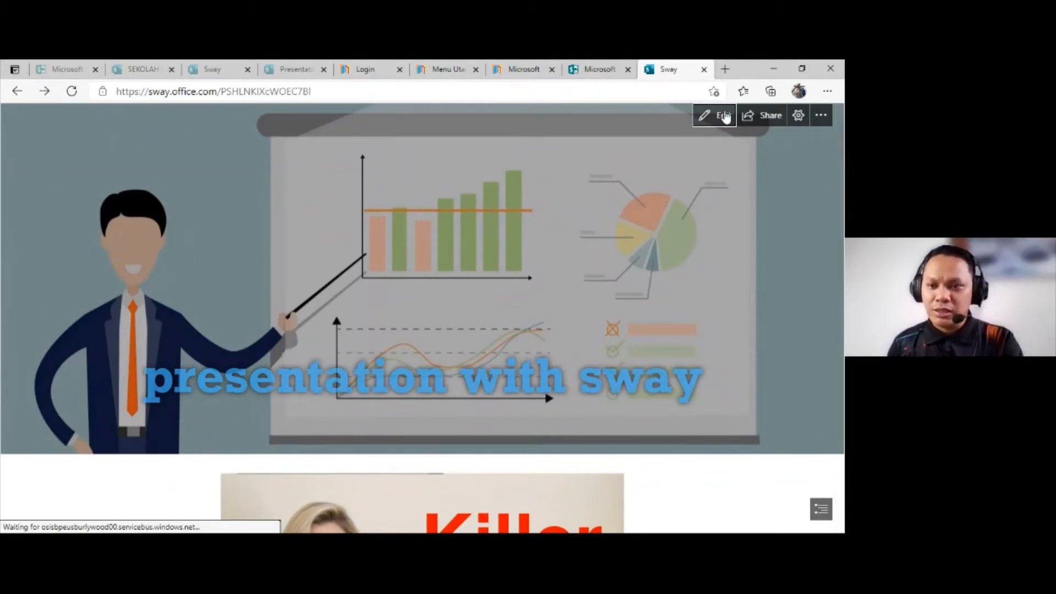
Step: Search the suggested videos for "presentation with sway"
scroll(762, 266, "down", 5)
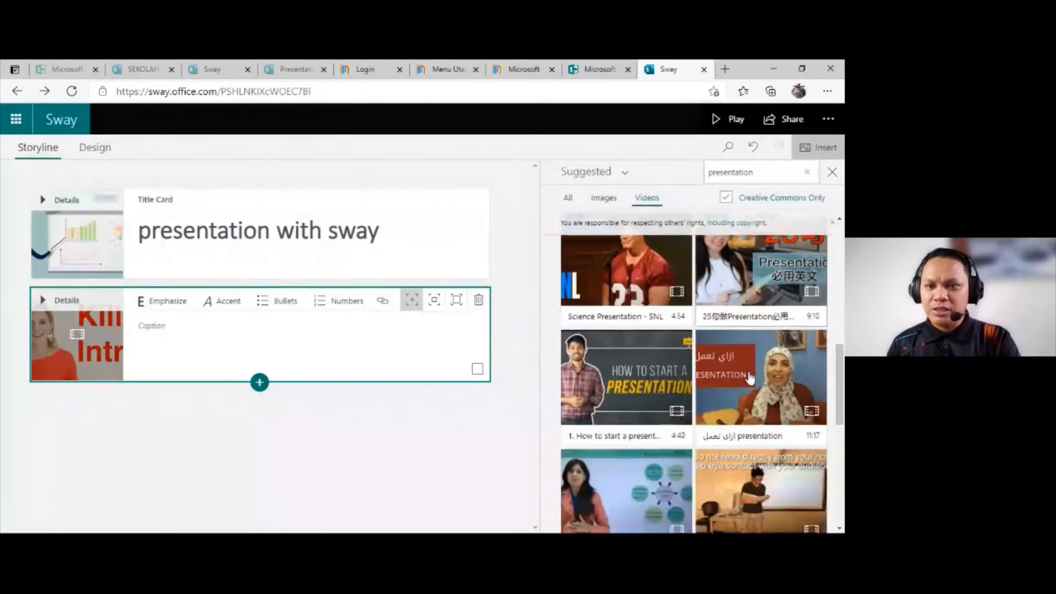
left_click(766, 172)
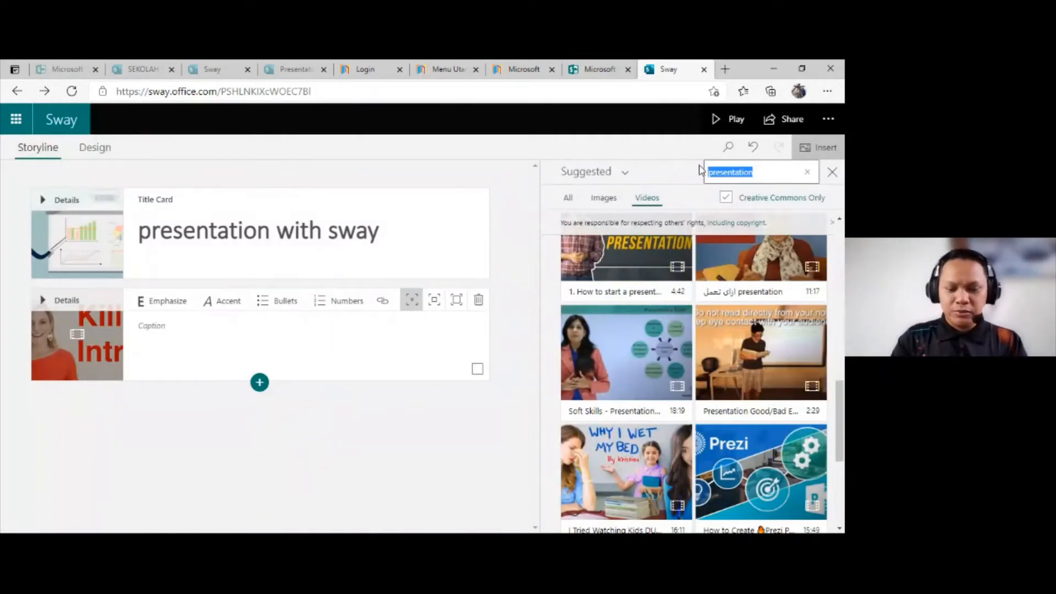
left_click(764, 180)
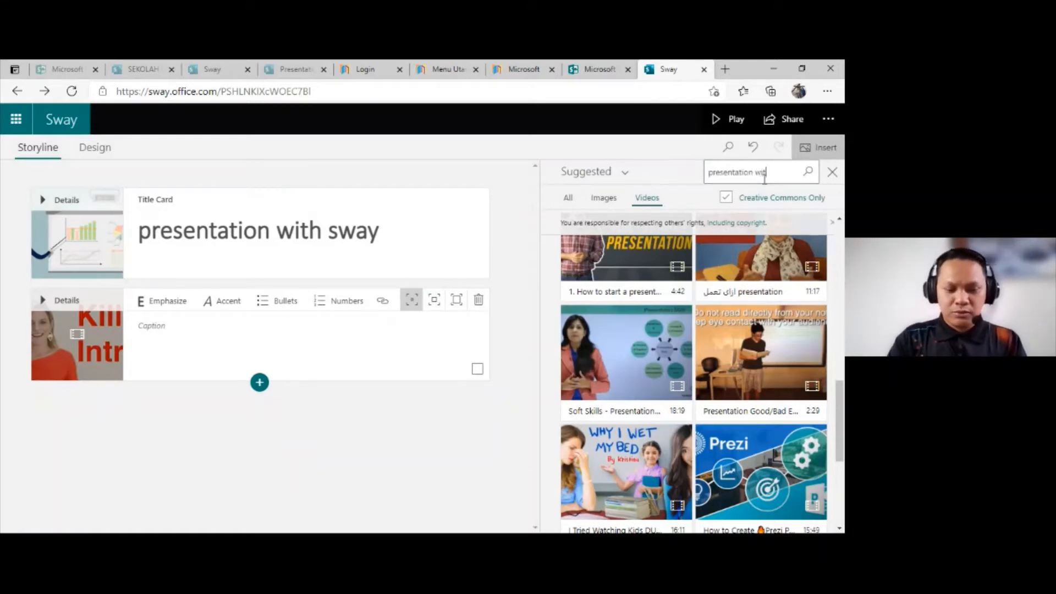
key("Return")
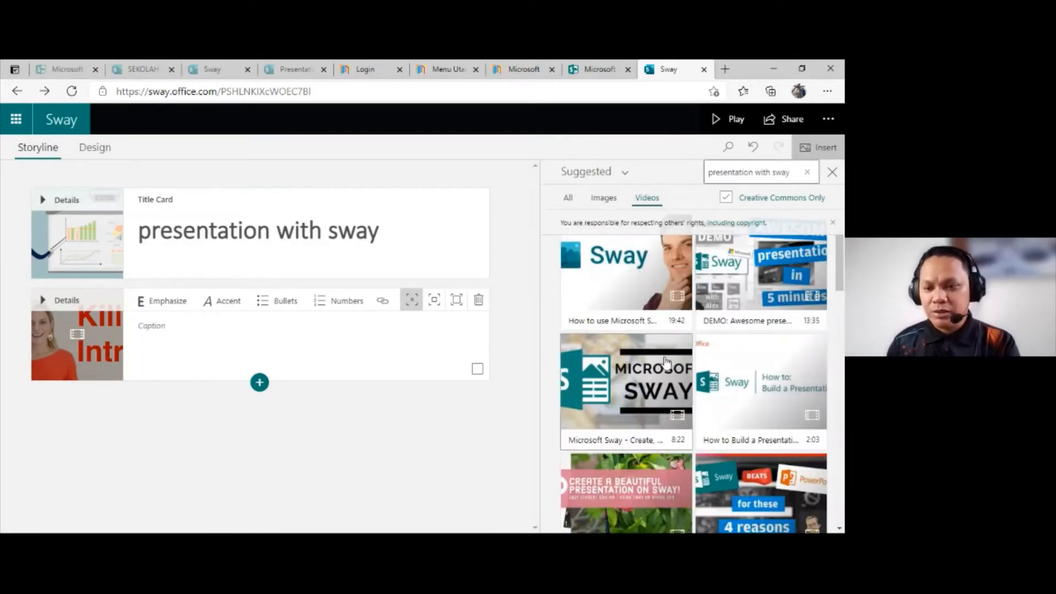
Step: Add the suggested videos "Sway beats Powerpoint" (3:29), "How to Create Interactive..." (10:50) and "Tuto - Qu'est ce que Sway" (10:16) to the Storyline
scroll(743, 306, "down", 3)
scroll(743, 305, "down", 2)
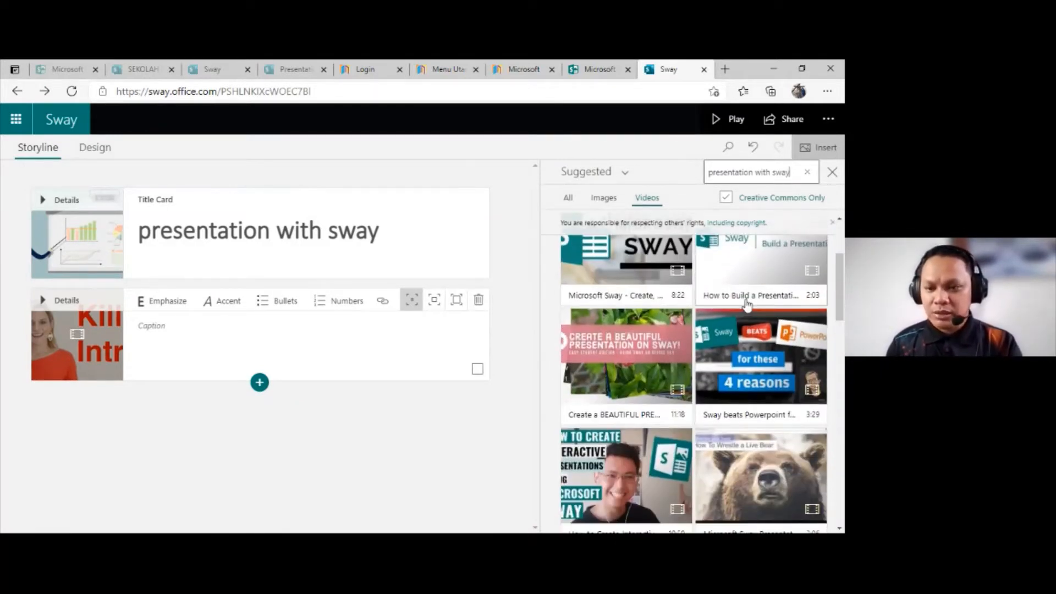
left_click(744, 355)
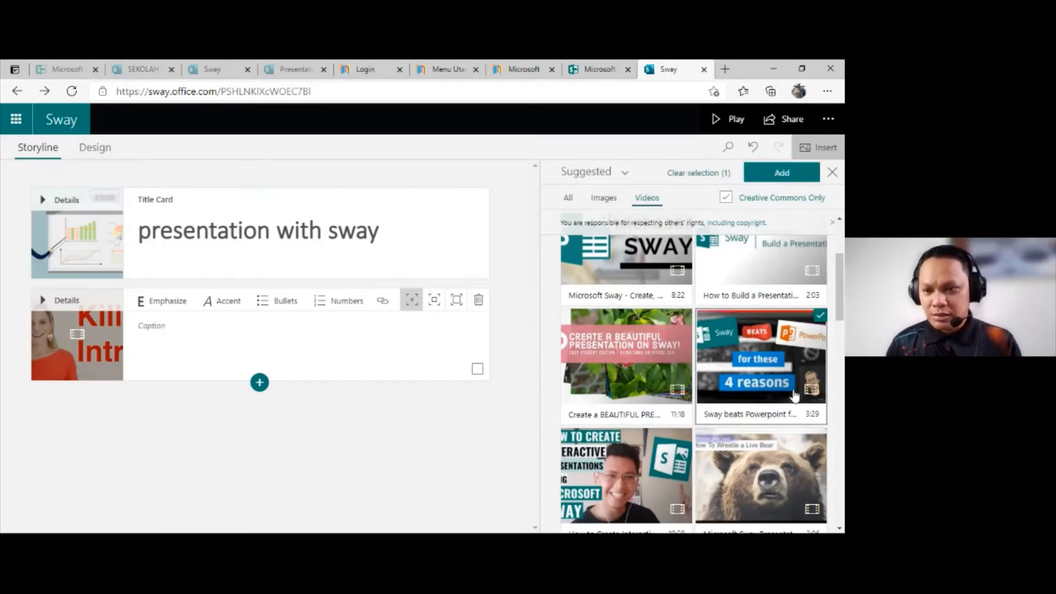
scroll(796, 374, "down", 1)
left_click(676, 417)
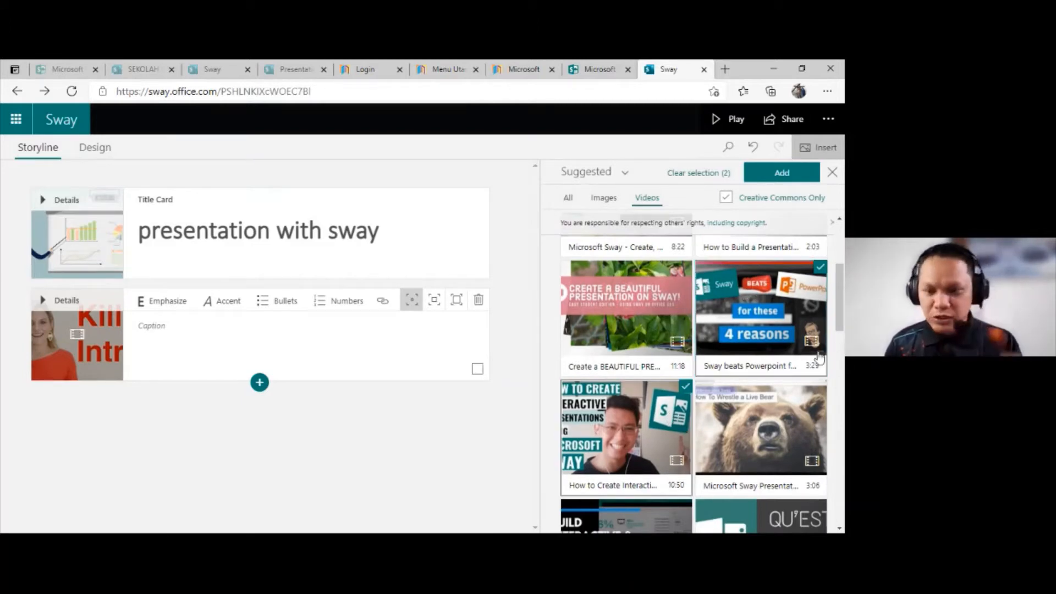
scroll(783, 391, "down", 1)
left_click(777, 470)
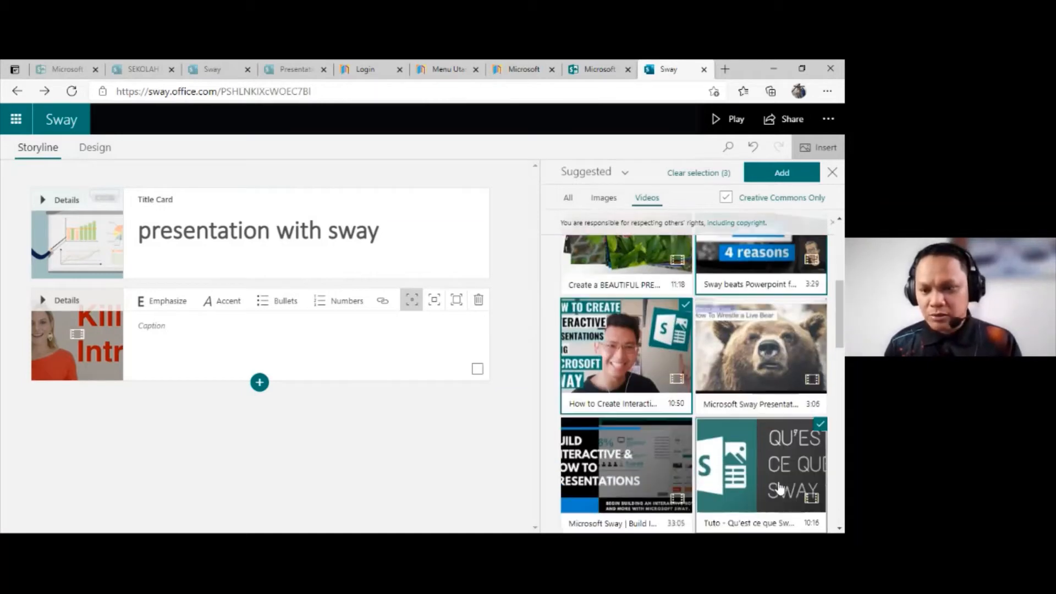
left_click(792, 177)
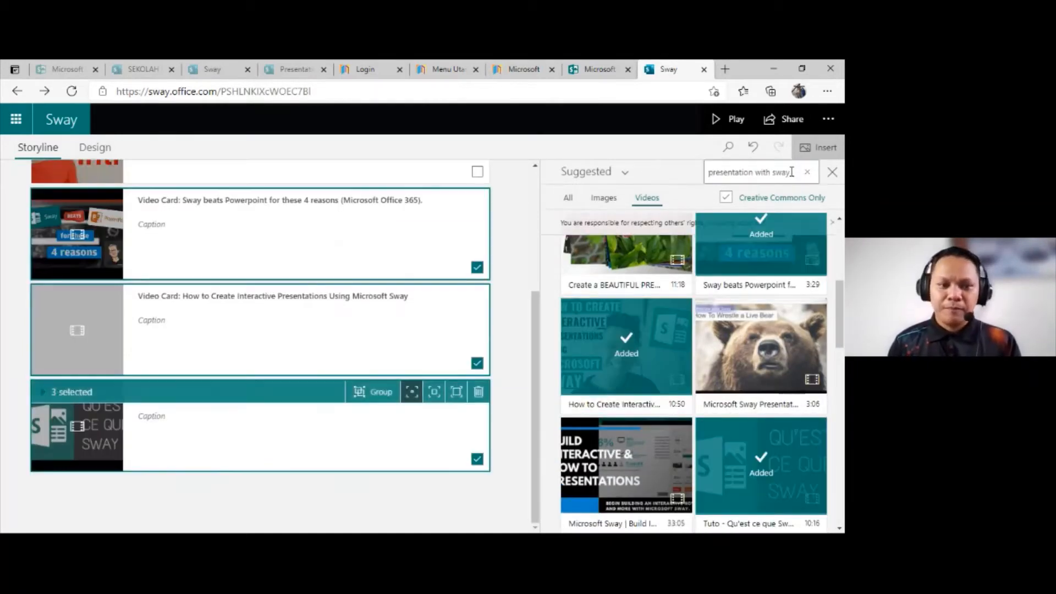
Step: Select the Killer Intro, Interactive Presentations and Tuto video cards, leave out "Sway beats Powerpoint", and give the selected cards the strongest emphasis
scroll(282, 310, "up", 2)
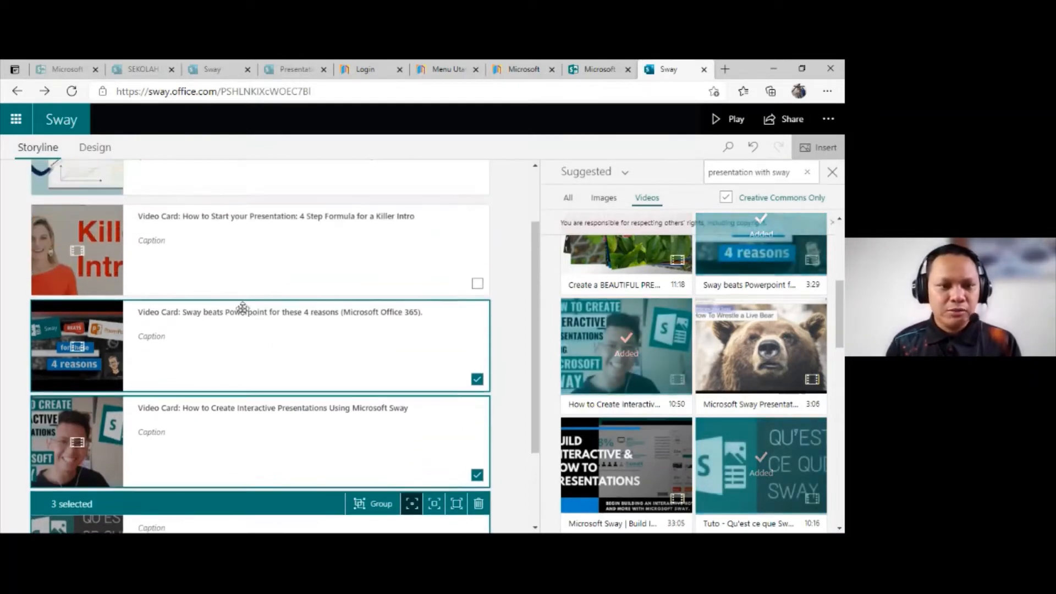
scroll(281, 383, "down", 2)
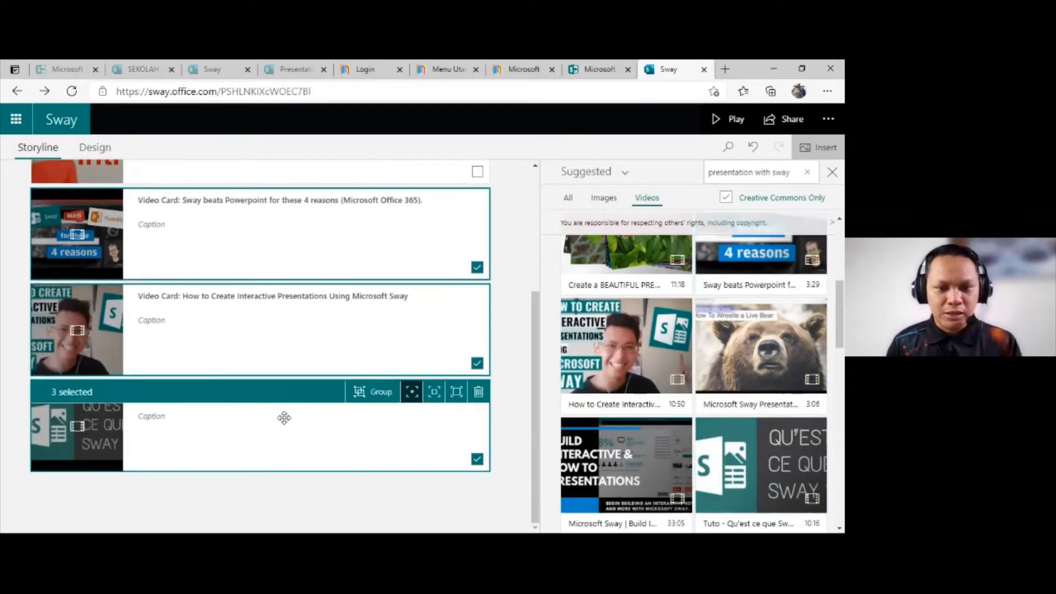
scroll(312, 388, "up", 2)
left_click(396, 240, "ctrl")
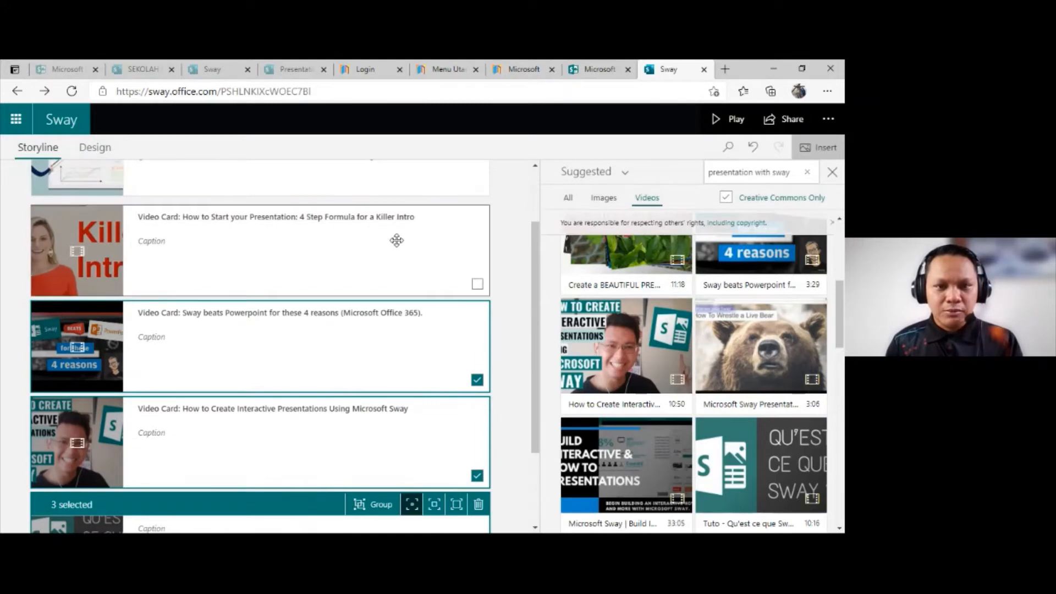
left_click(322, 345, "ctrl")
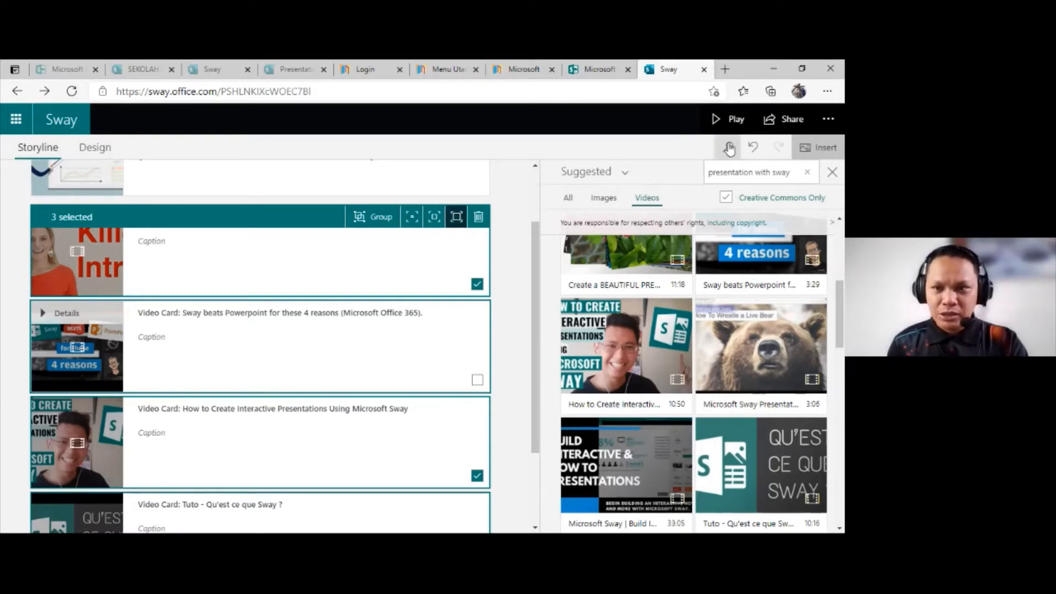
Step: Play the Sway to compare the sizes of the embedded videos, and return to editing
left_click(729, 122)
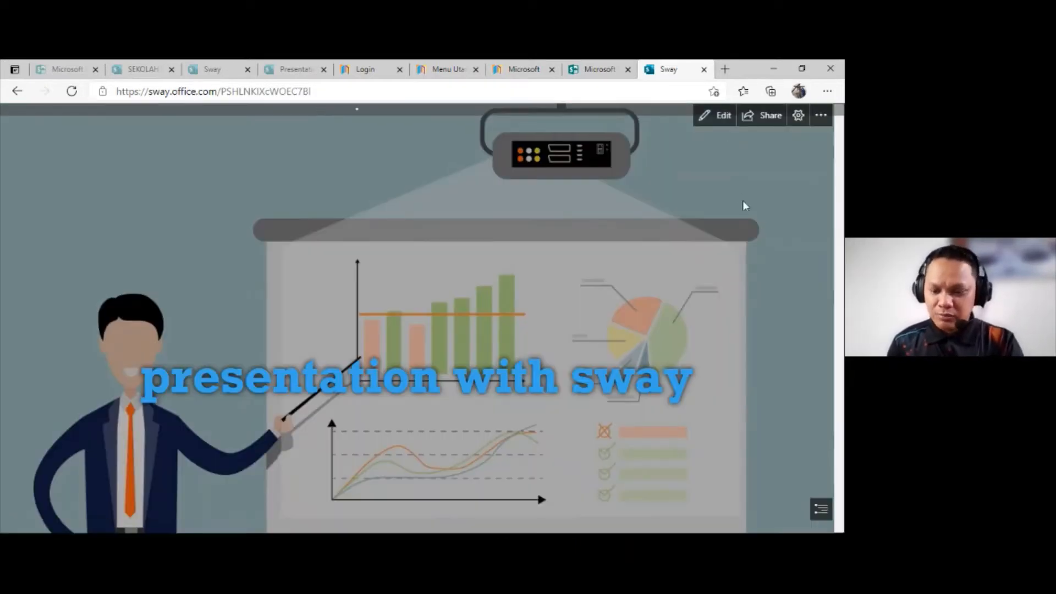
scroll(748, 225, "down", 3)
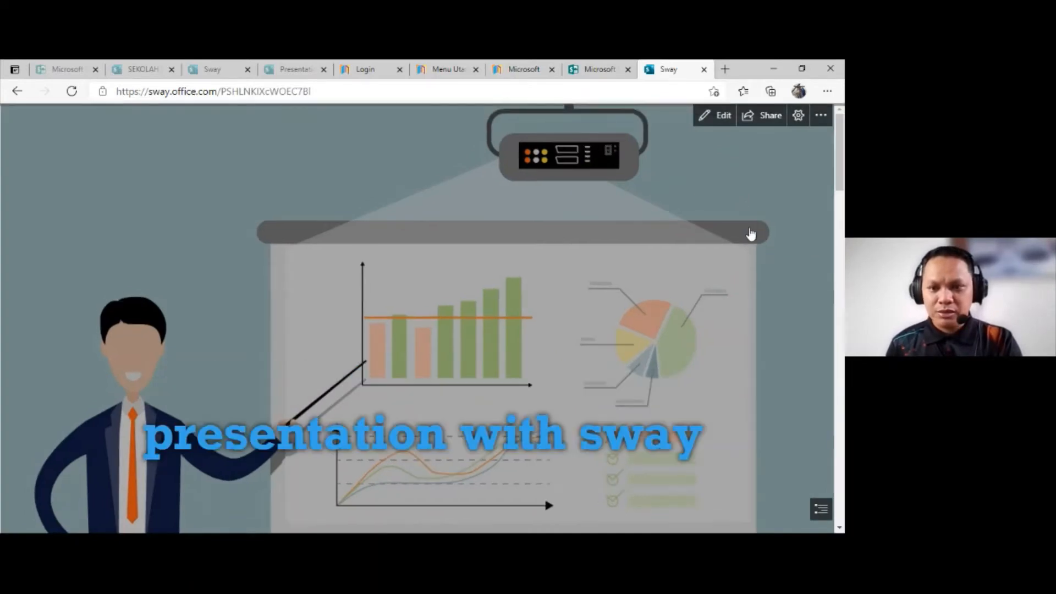
scroll(732, 247, "down", 5)
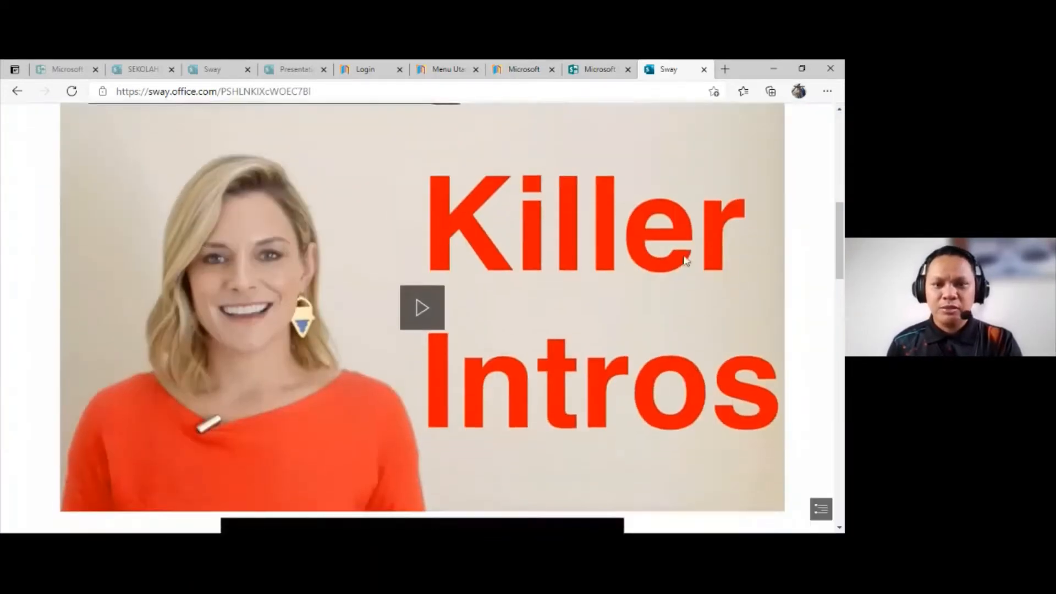
scroll(449, 187, "down", 10)
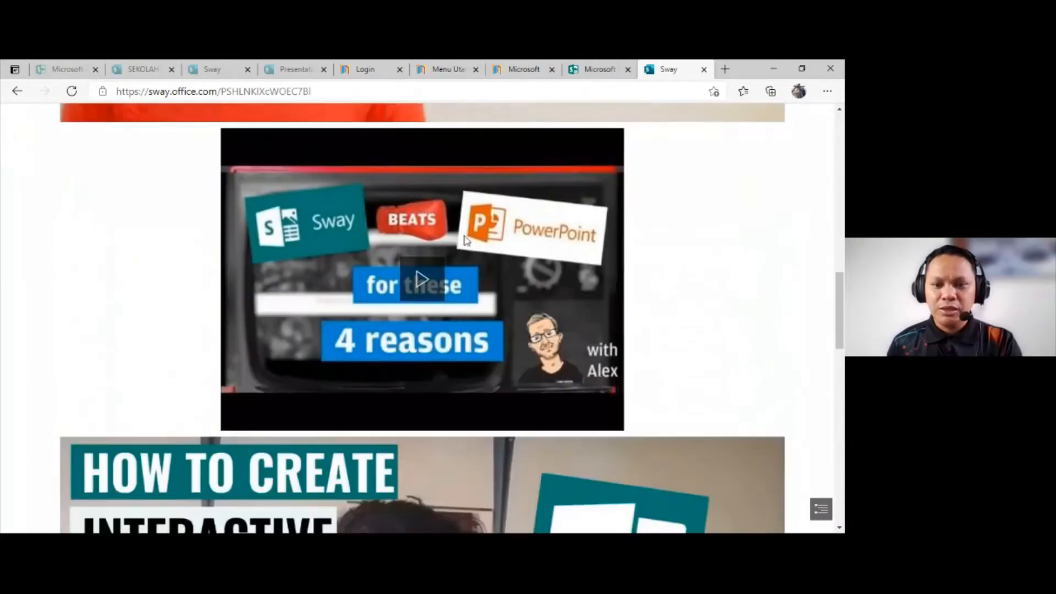
scroll(460, 251, "up", 3)
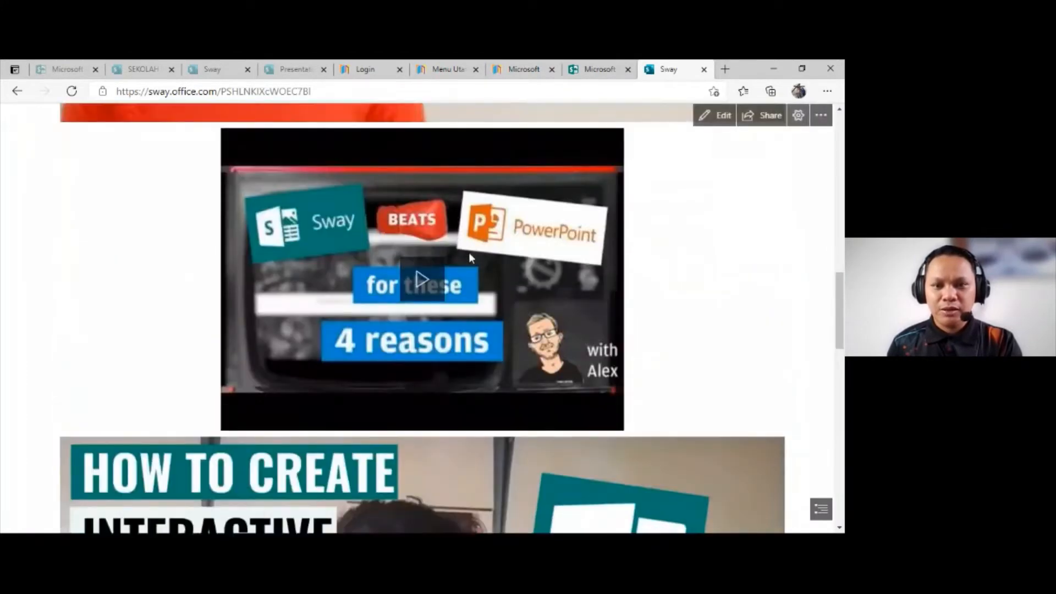
scroll(450, 257, "up", 6)
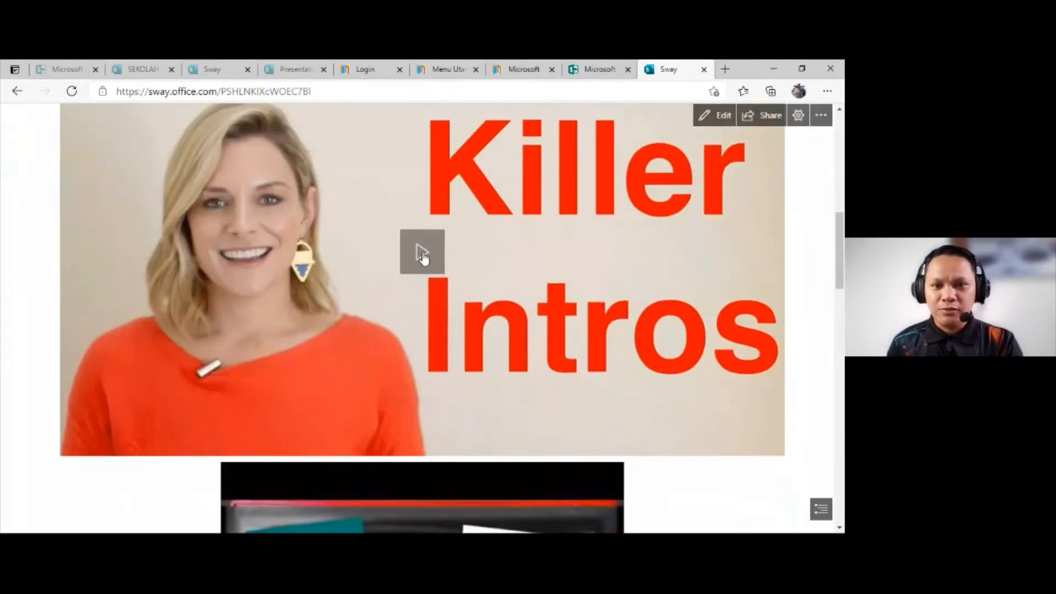
scroll(423, 254, "down", 6)
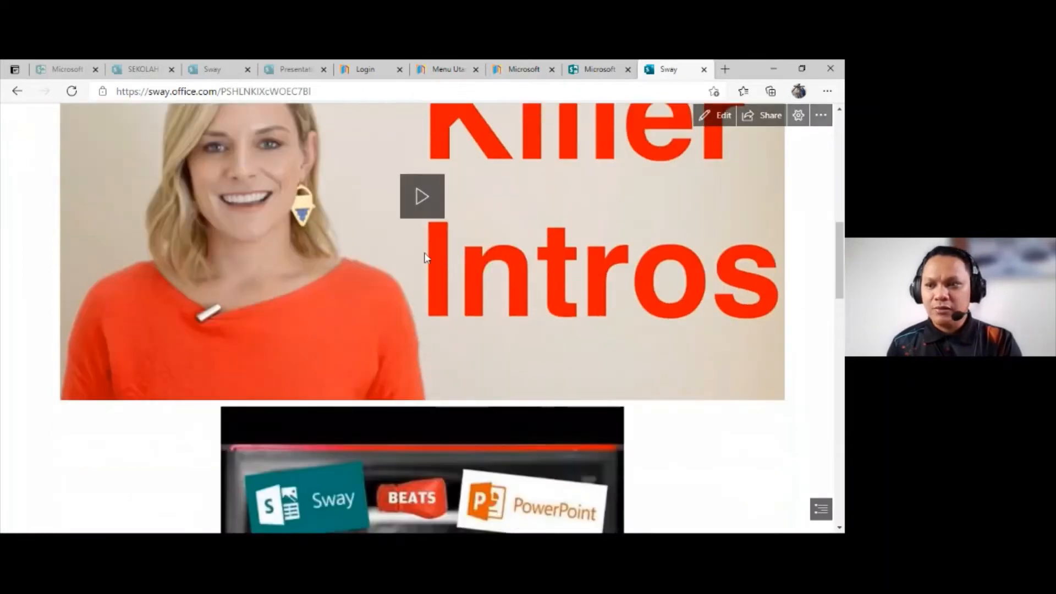
scroll(445, 264, "up", 1)
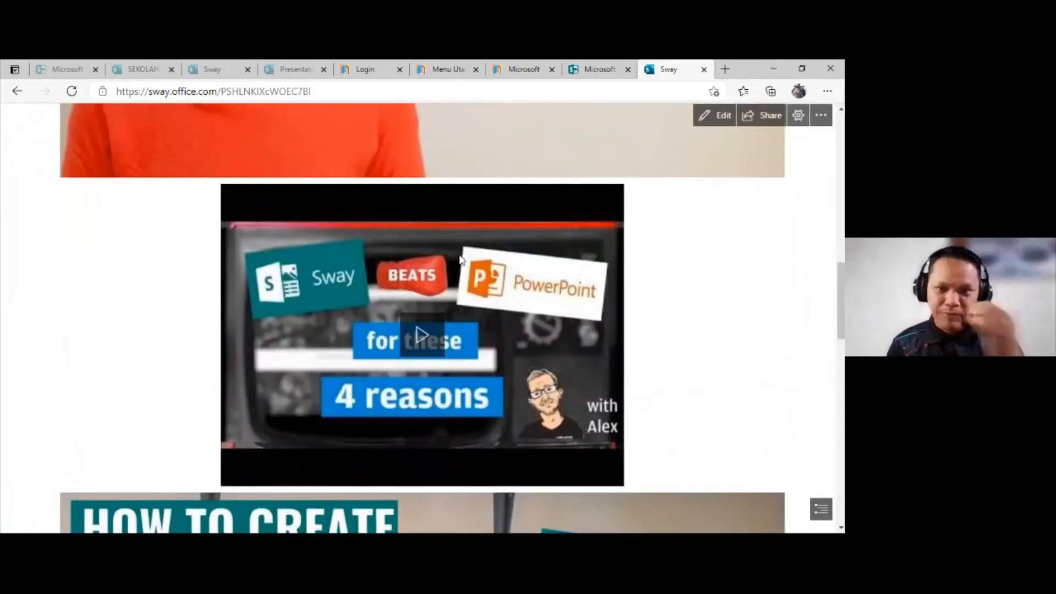
left_click(720, 117)
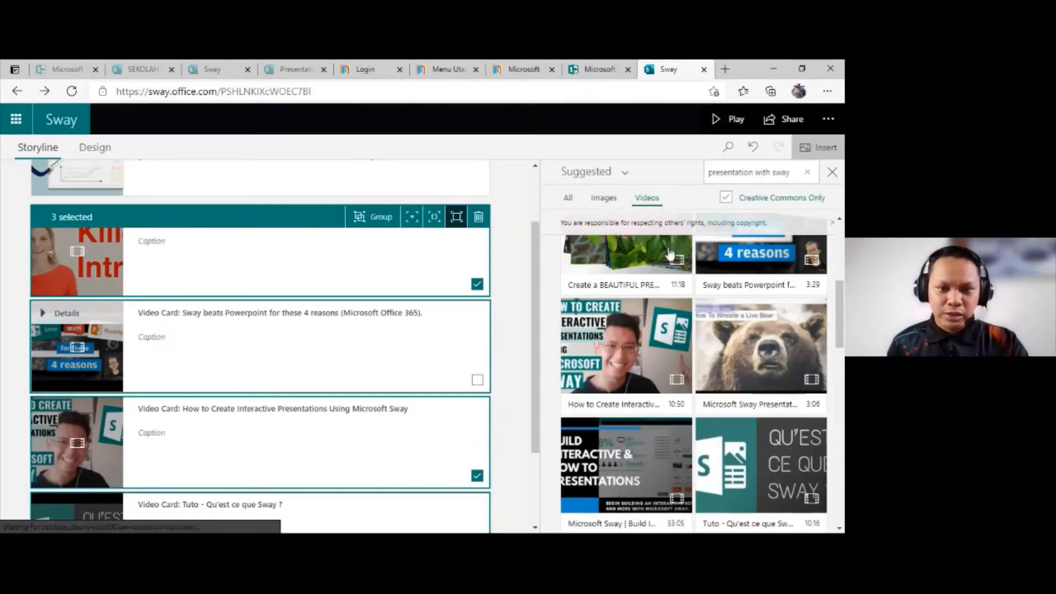
Step: Group the three selected video cards and review the group in the Storyline
left_click(379, 218)
scroll(583, 242, "down", 3)
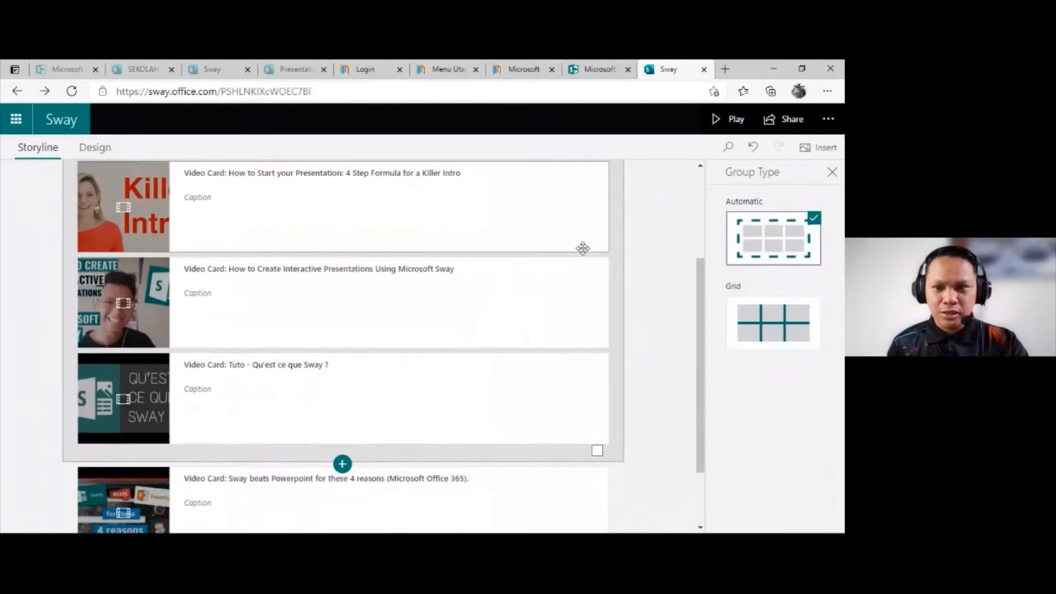
scroll(518, 243, "up", 4)
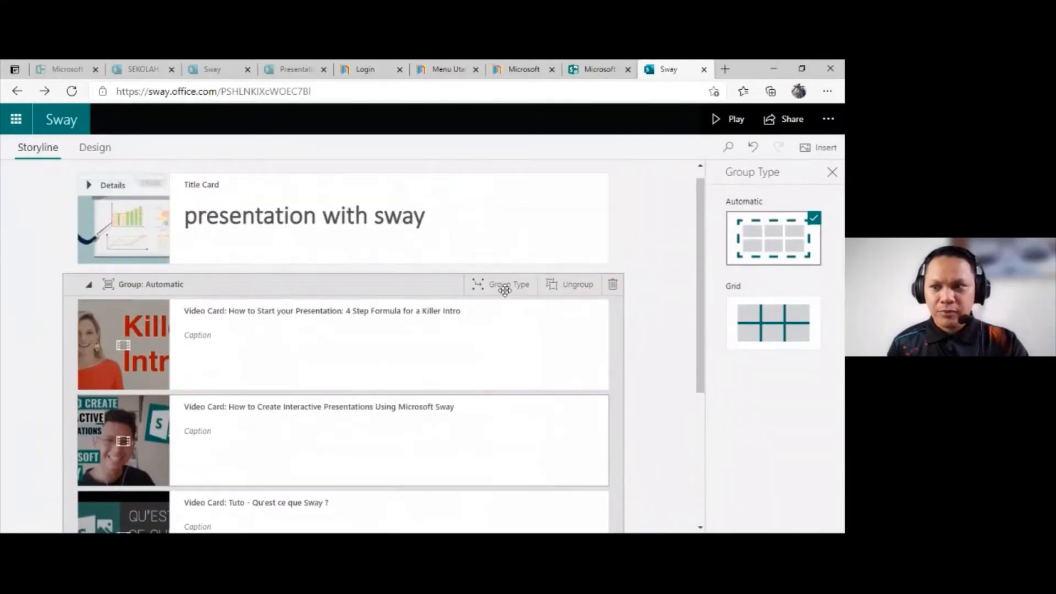
scroll(512, 345, "down", 3)
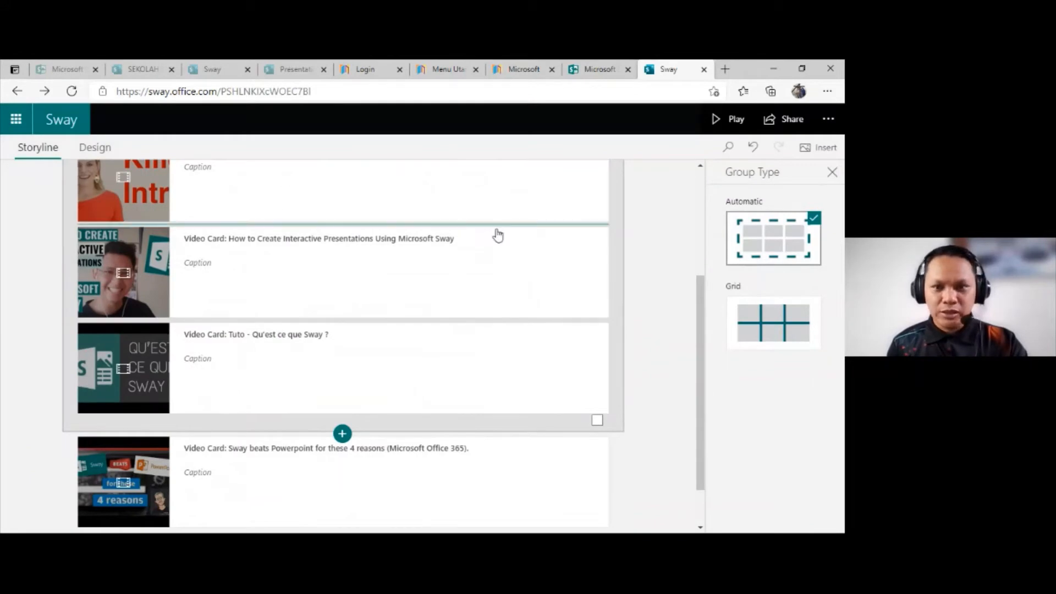
scroll(499, 248, "up", 3)
left_click(489, 285)
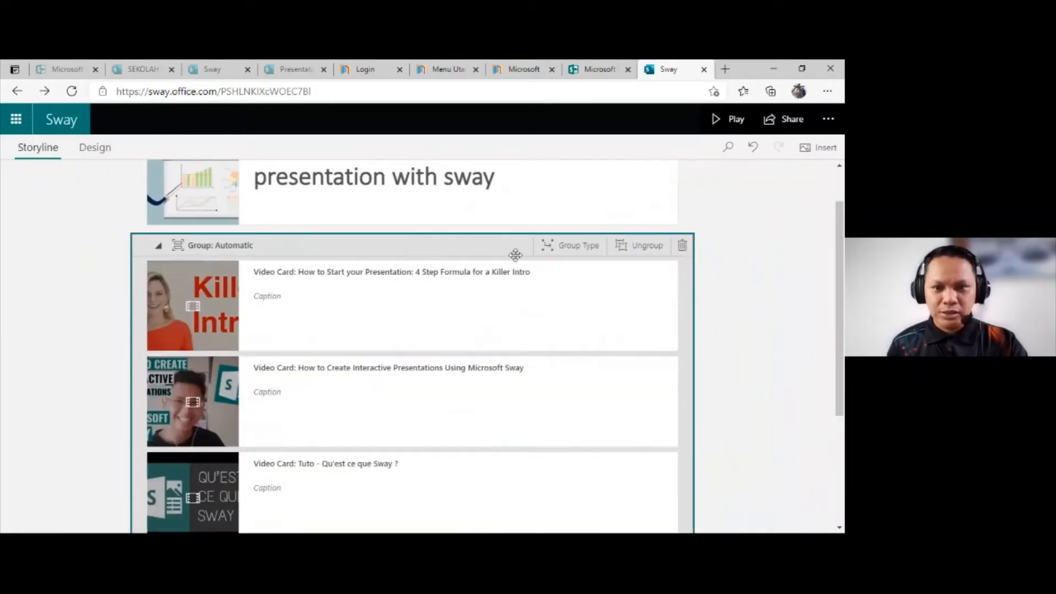
Step: Ungroup the three video cards and clear the selection of each one
left_click(645, 256)
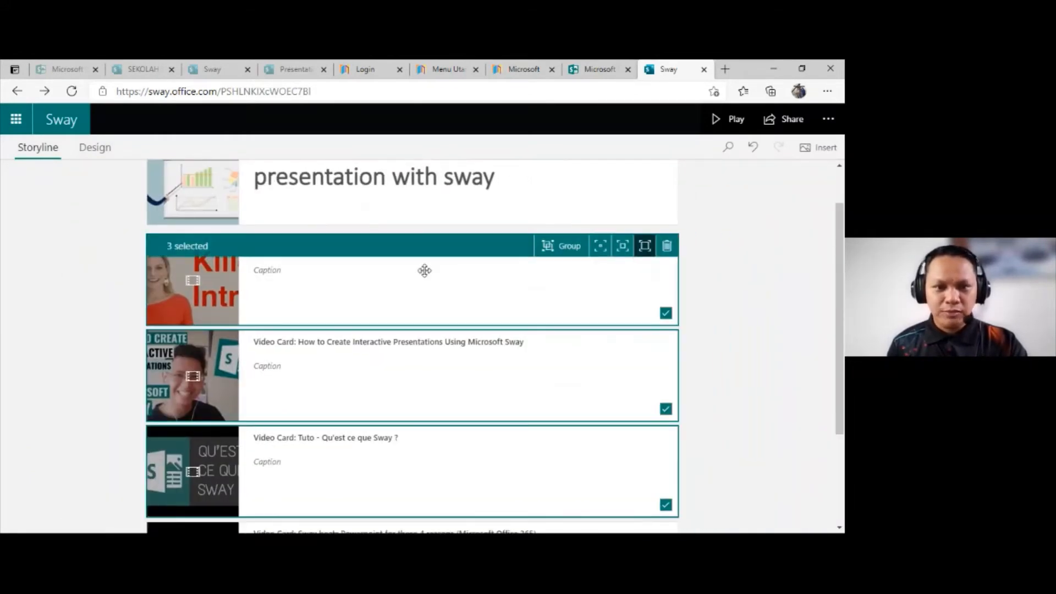
scroll(605, 291, "down", 1)
left_click(666, 257)
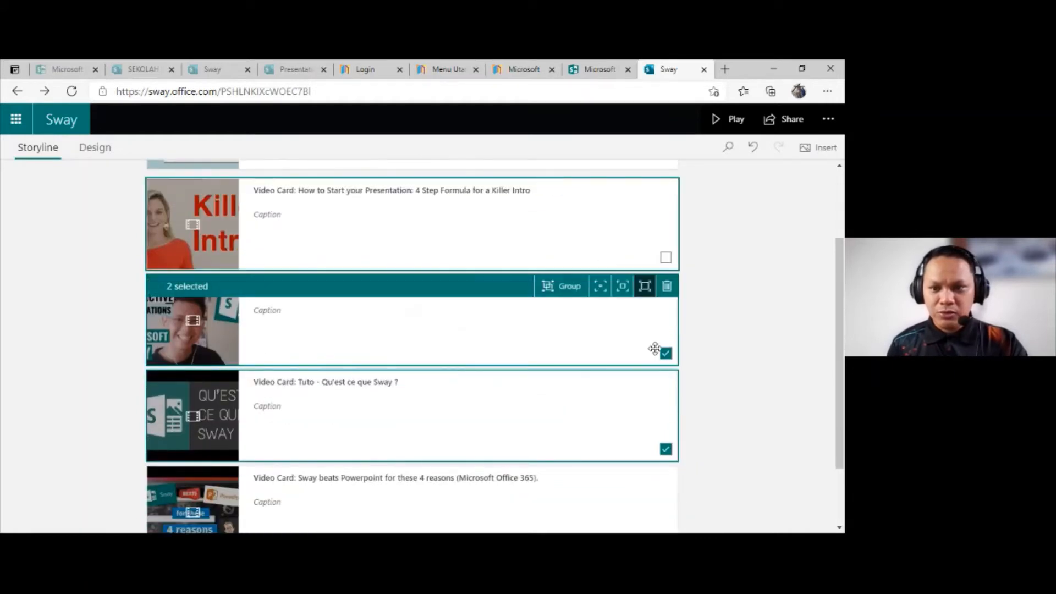
left_click(665, 353)
left_click(665, 450)
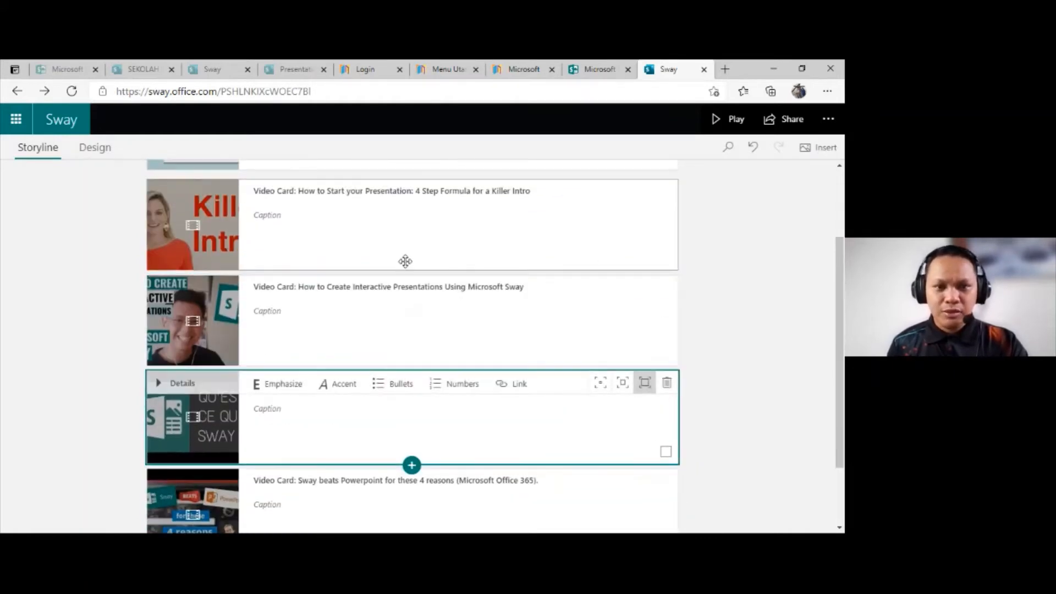
Step: Group the Killer Intro, Interactive Presentations and Tuto video cards, leaving the "Sway beats Powerpoint" card outside the group
scroll(516, 344, "up", 2)
scroll(585, 290, "down", 1)
left_click(592, 279)
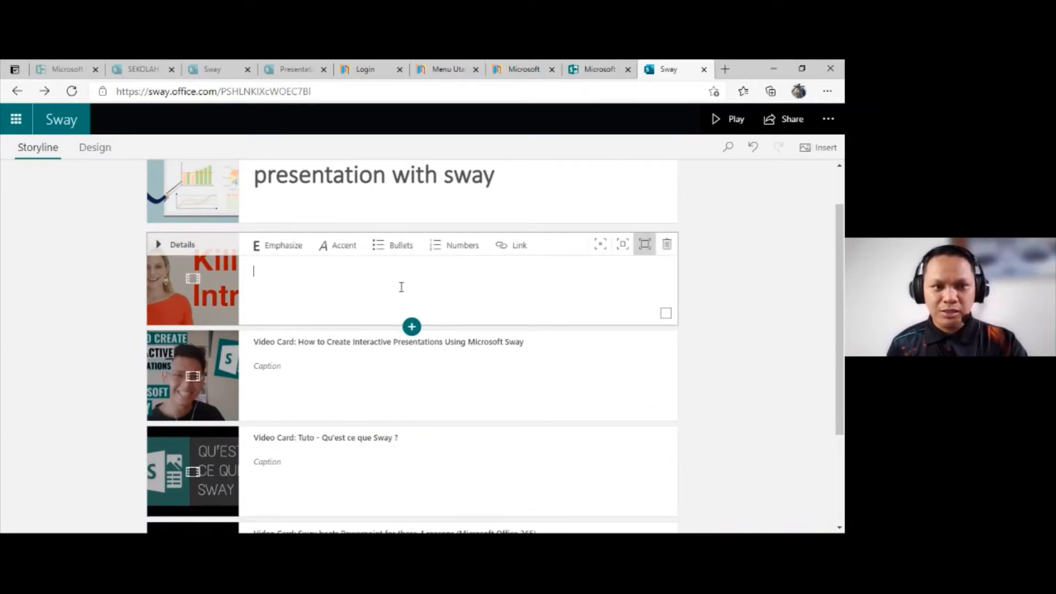
left_click(664, 313)
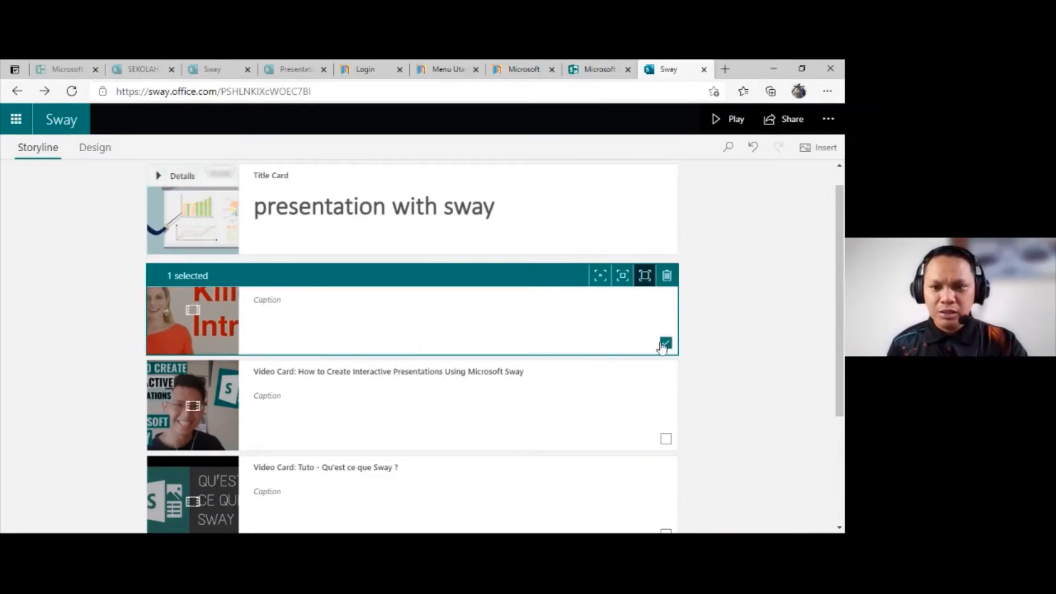
scroll(648, 362, "down", 2)
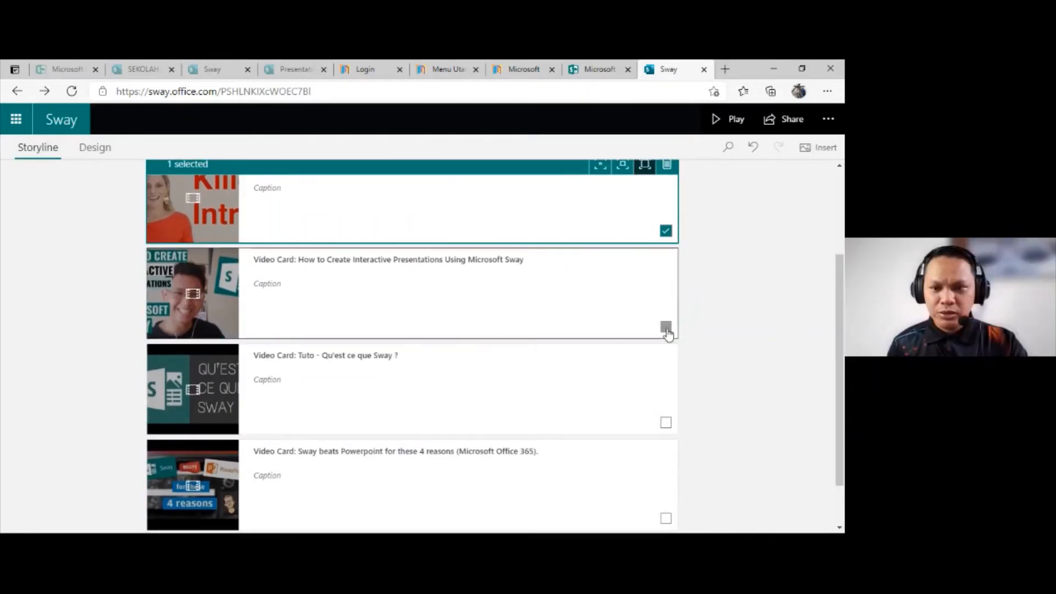
left_click(666, 326)
left_click(666, 422)
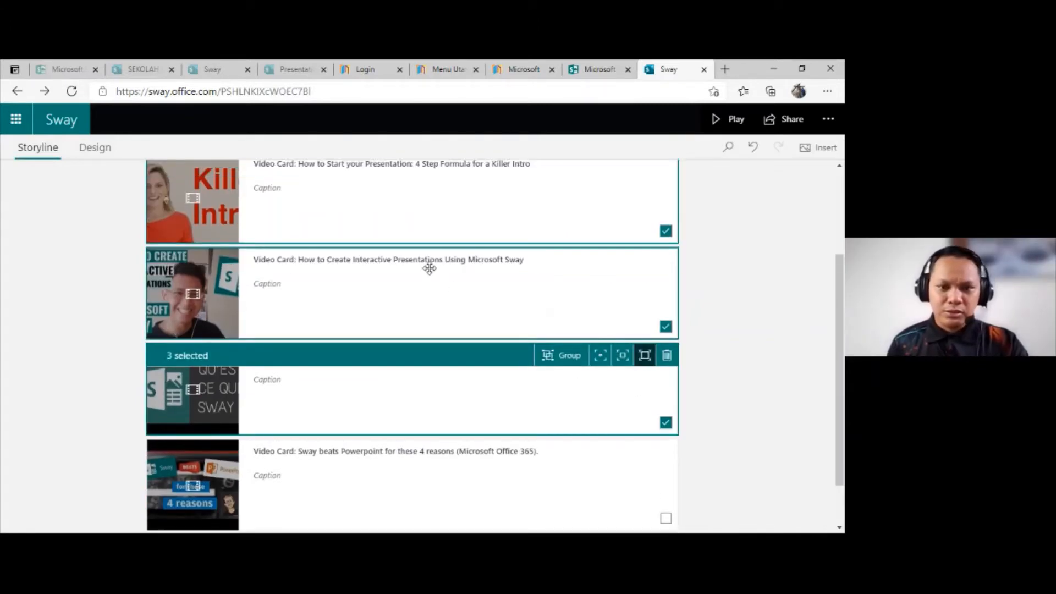
scroll(429, 268, "up", 1)
scroll(440, 258, "up", 2)
scroll(589, 365, "down", 2)
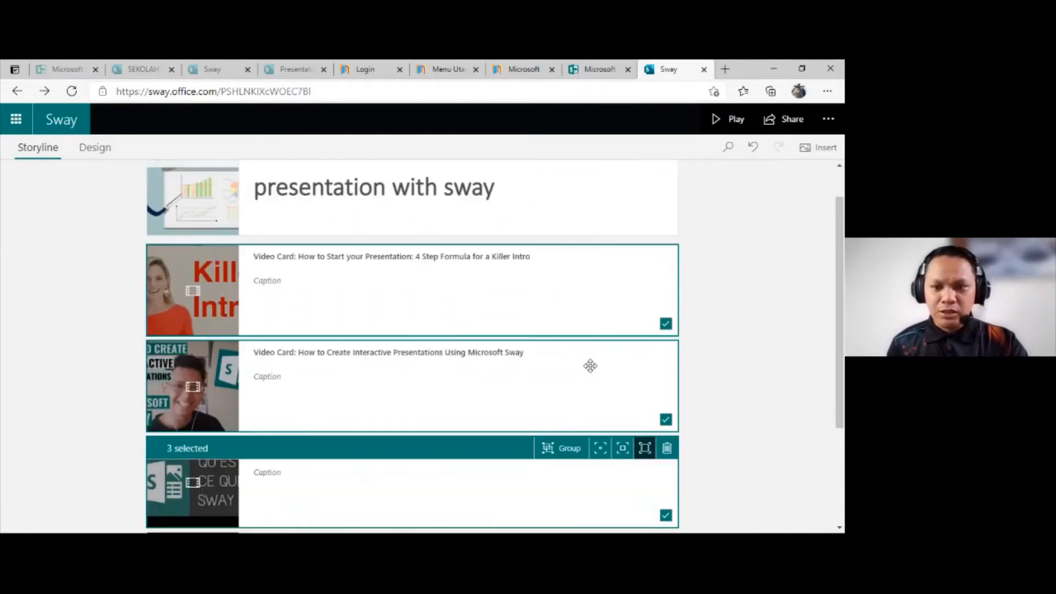
left_click(603, 213)
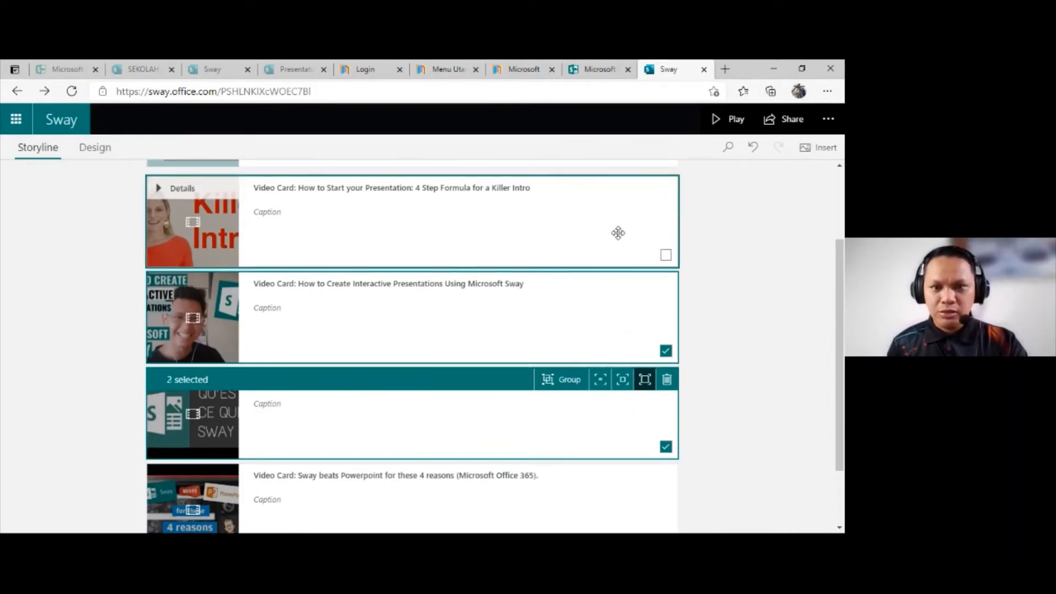
left_click(665, 254)
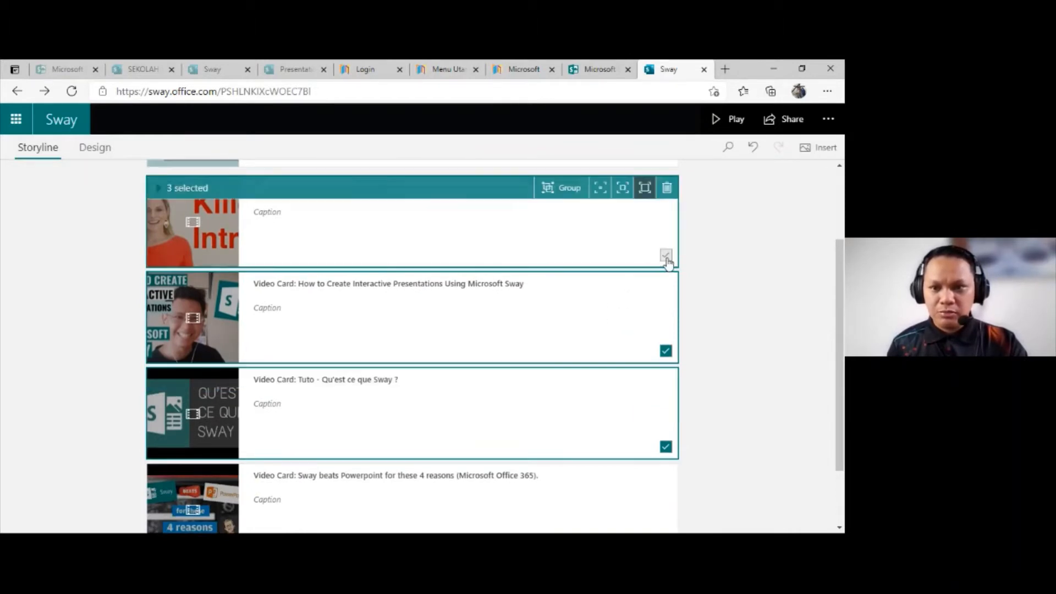
left_click(565, 188)
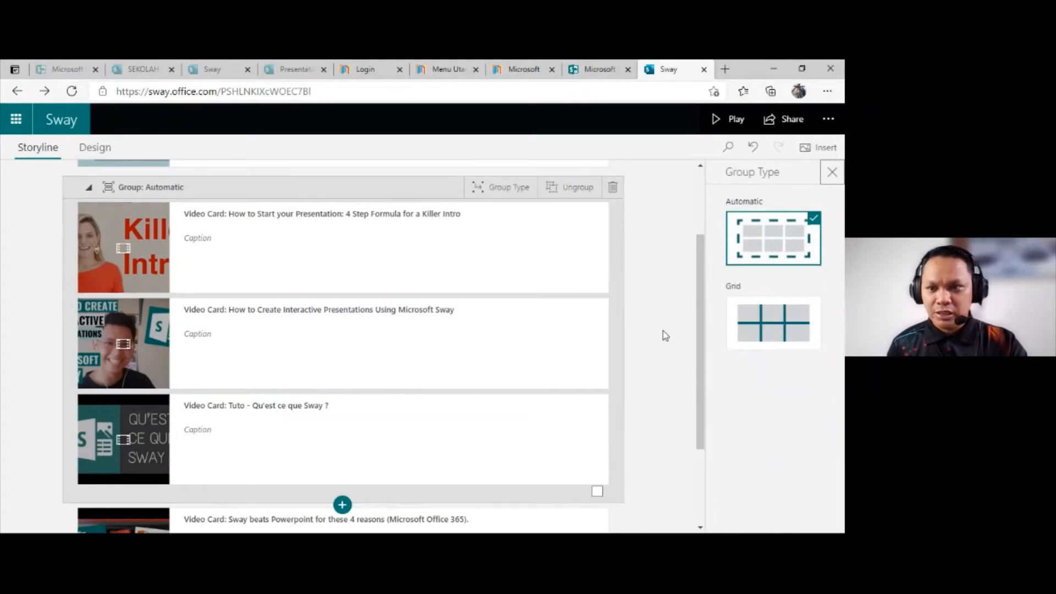
Step: Set the video card group's type to Grid and play the Sway
left_click(778, 315)
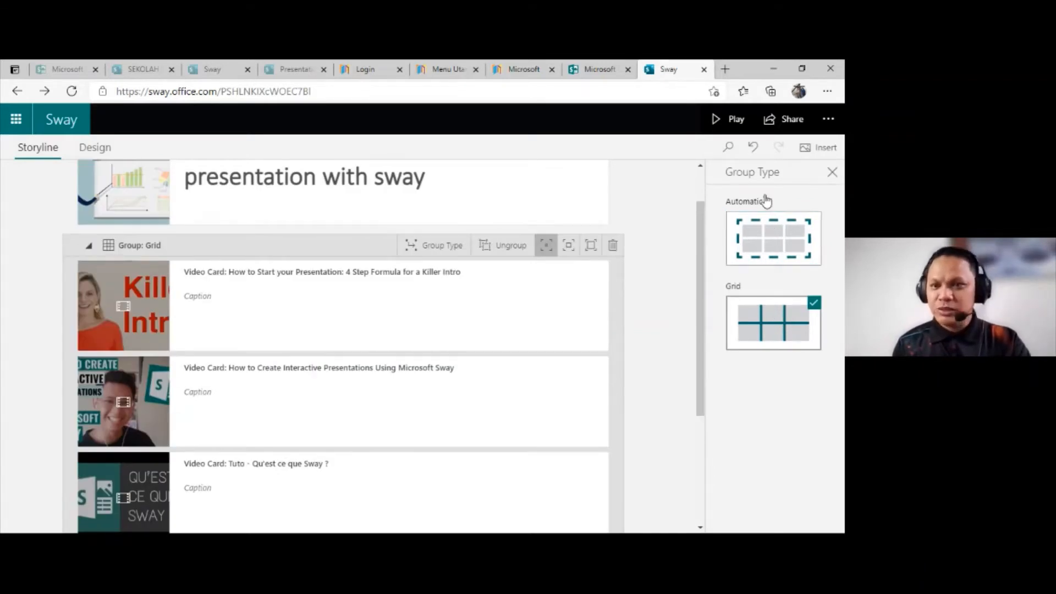
left_click(736, 123)
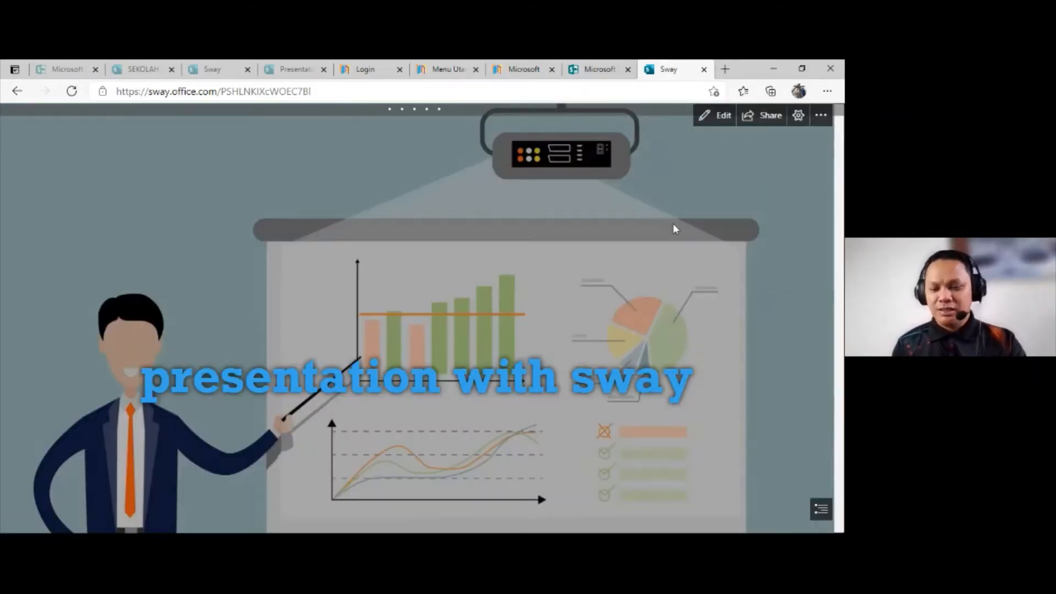
Step: Review the title background and the video grid in the played Sway, and return to editing the Storyline
scroll(665, 275, "down", 10)
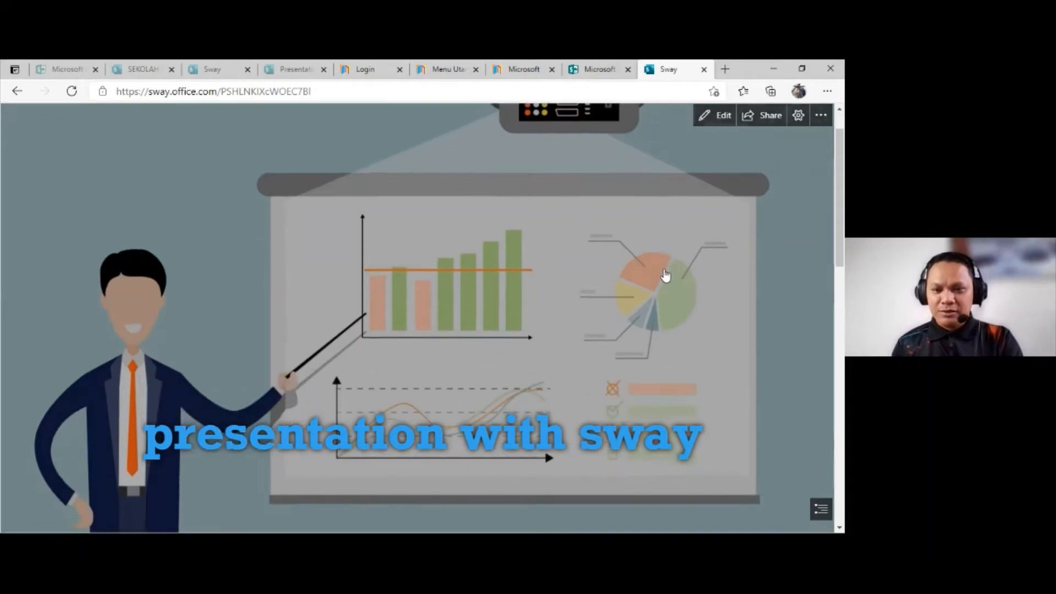
scroll(665, 273, "down", 2)
scroll(665, 274, "up", 2)
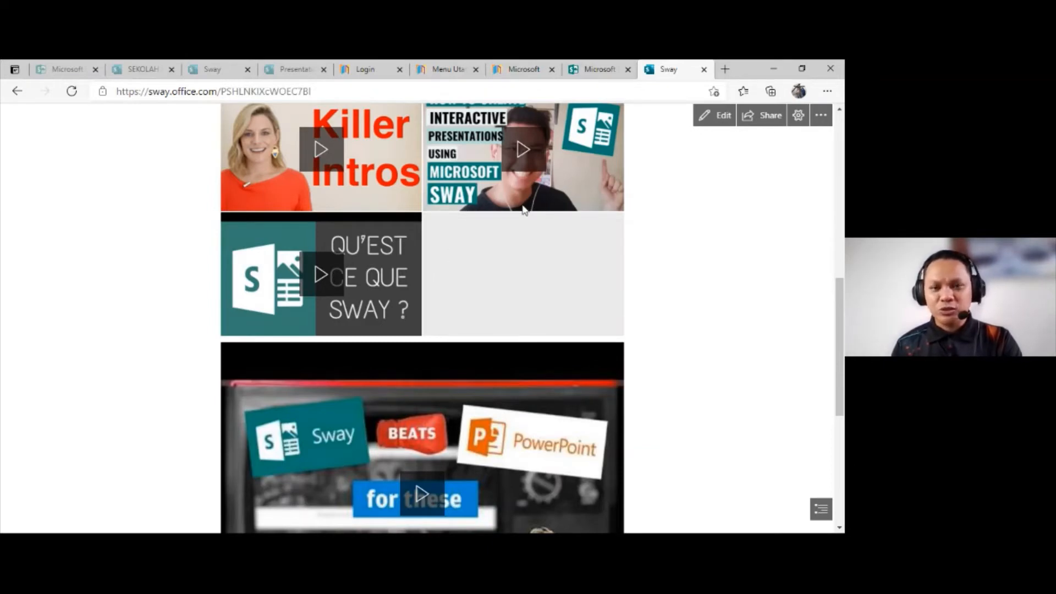
scroll(523, 210, "up", 1)
scroll(541, 204, "up", 2)
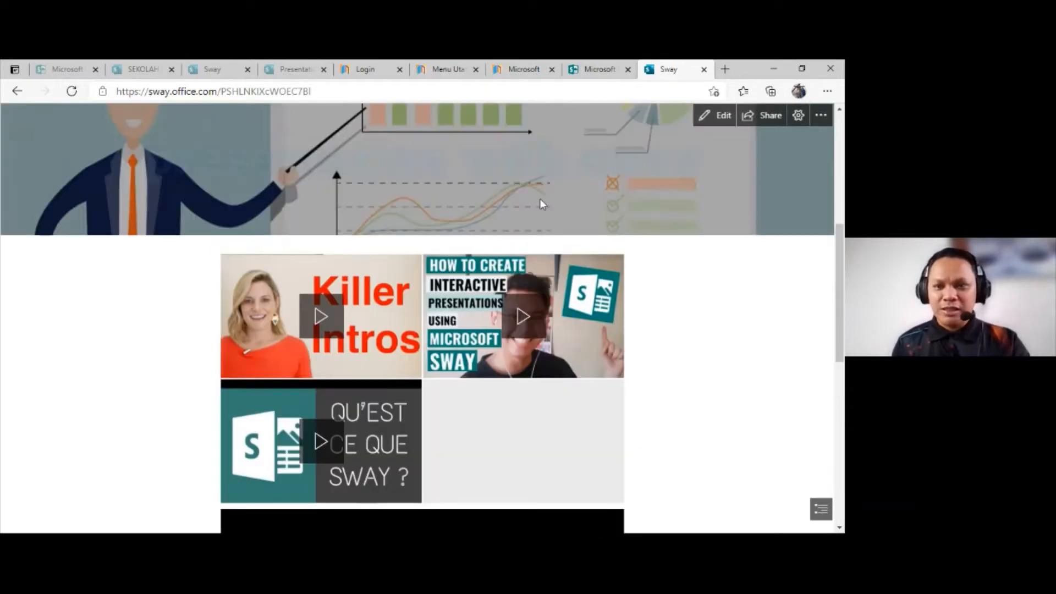
scroll(542, 204, "up", 2)
left_click(711, 115)
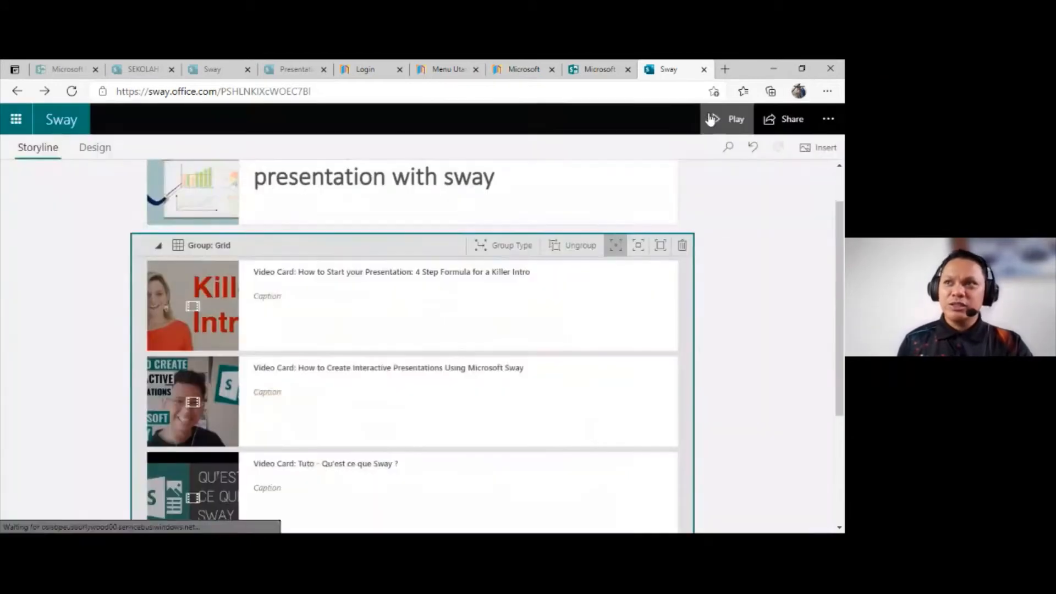
Step: Ungroup the video grid, regroup its three cards as an Automatic group, and ungroup them again
left_click(564, 245)
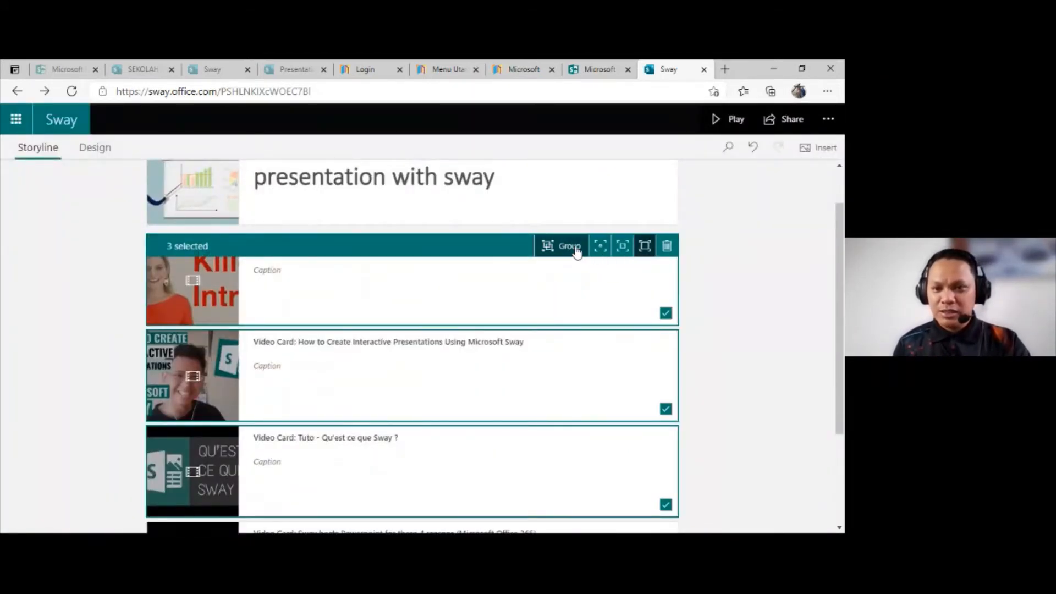
left_click(570, 246)
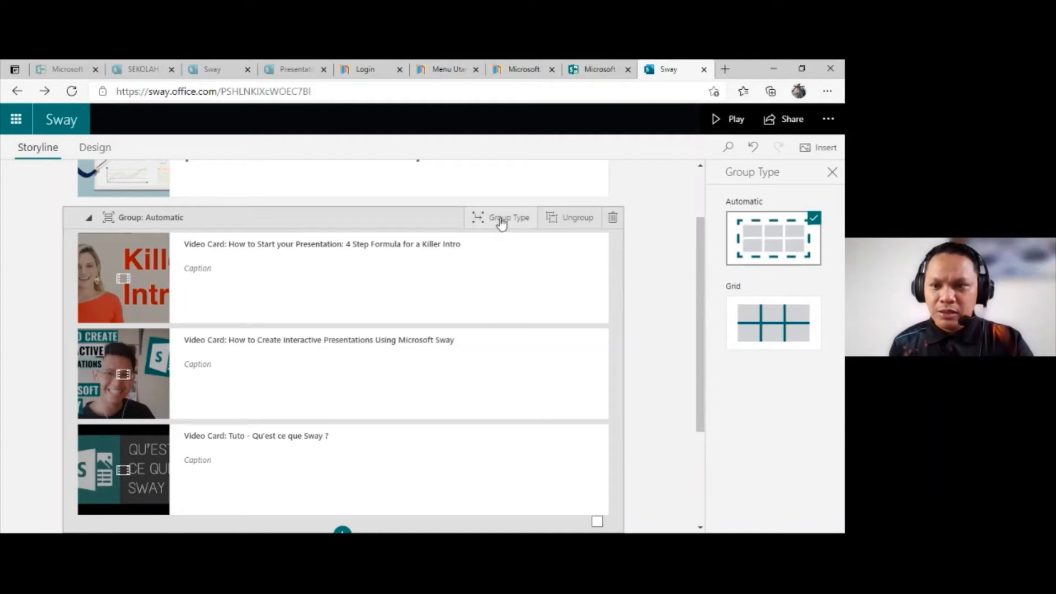
left_click(579, 219)
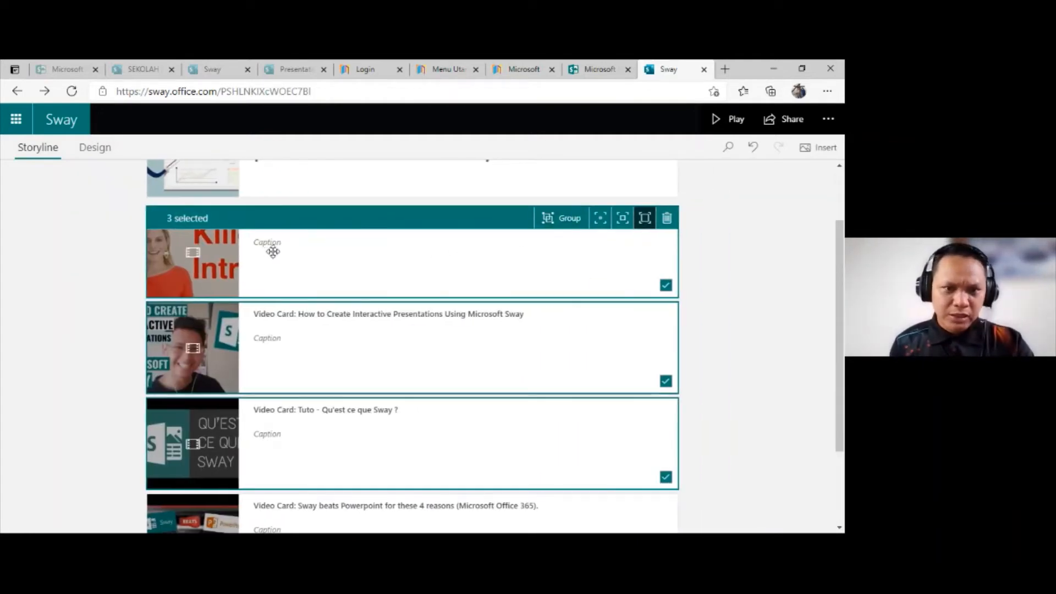
Step: Clear the selection of the three ungrouped video cards
left_click(272, 243)
left_click(297, 237)
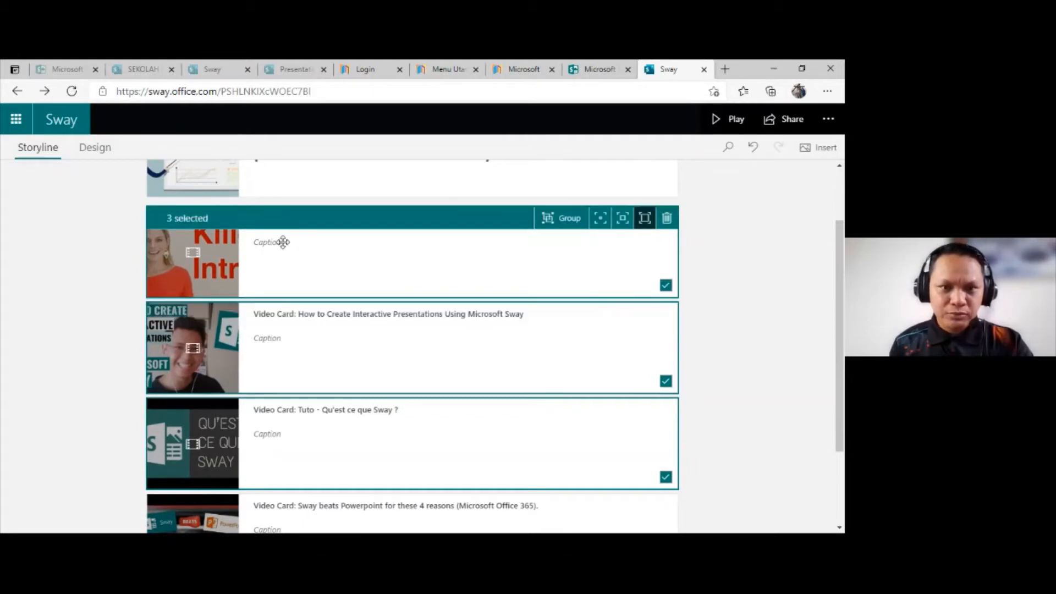
left_click(290, 246)
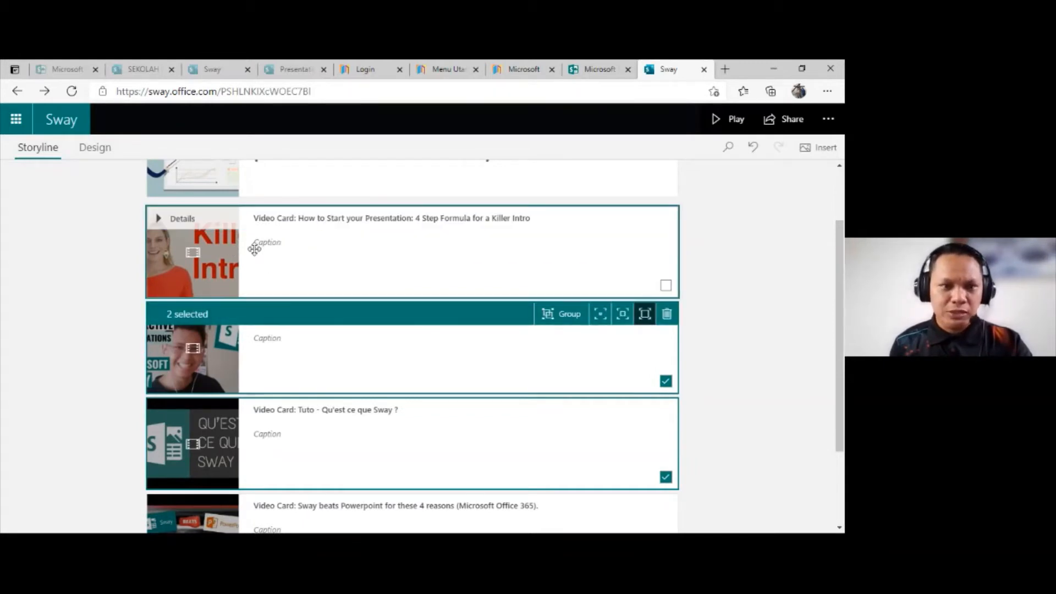
left_click(464, 254)
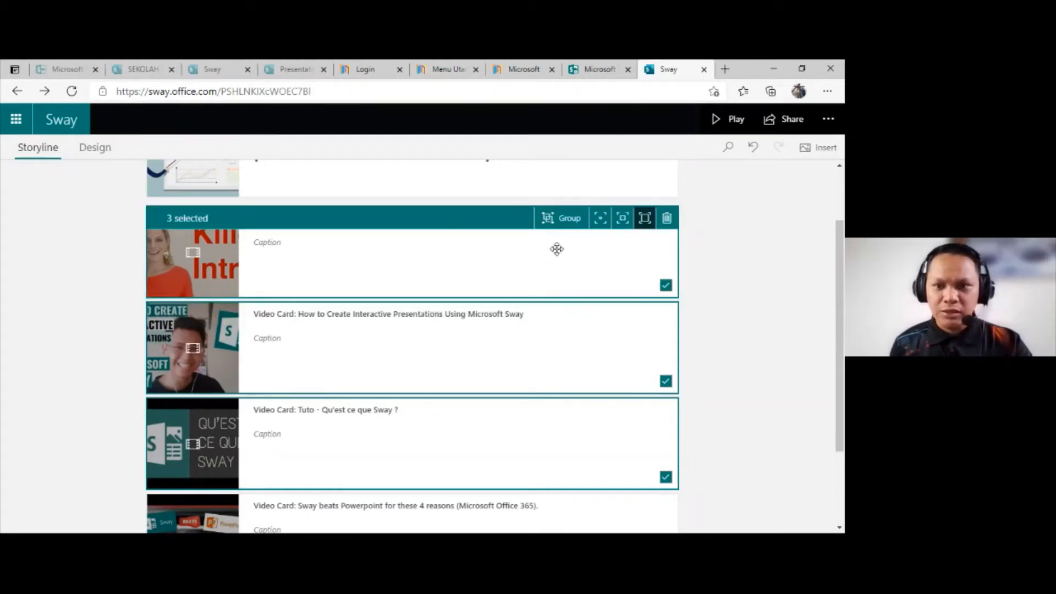
left_click(666, 285)
left_click(434, 272)
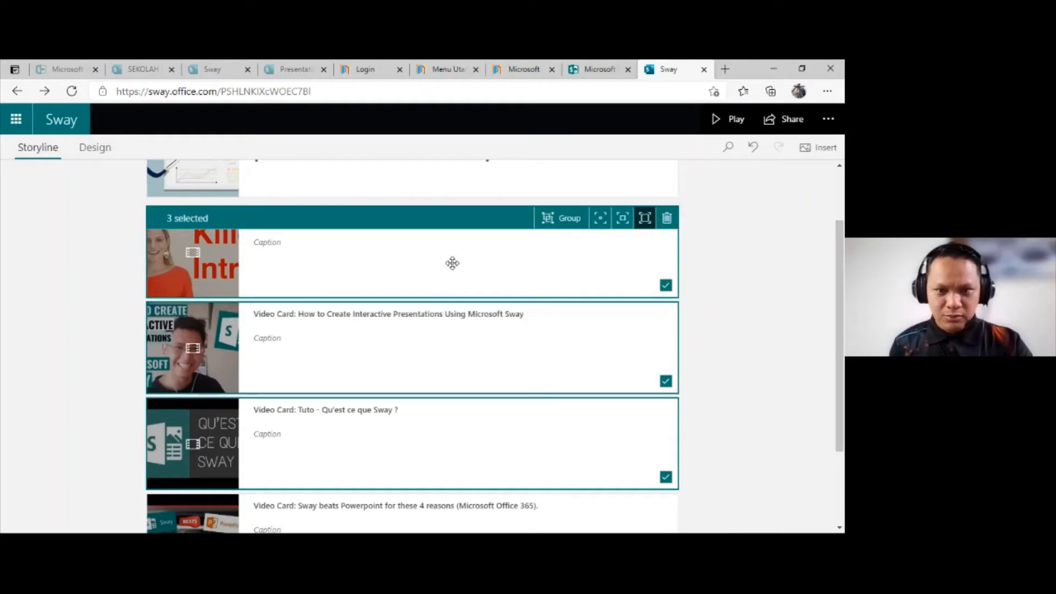
left_click(710, 270)
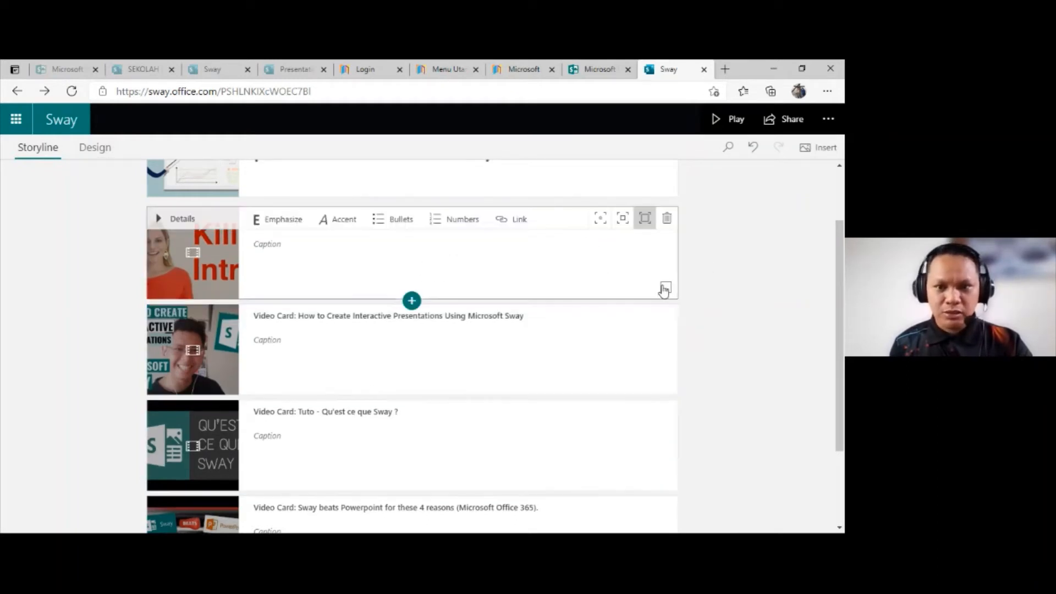
Step: Enter the caption "penggunaan sway kepada guru-guru" on the "How to Create Interactive Presentations Using Microsoft Sway" video card
left_click(369, 250)
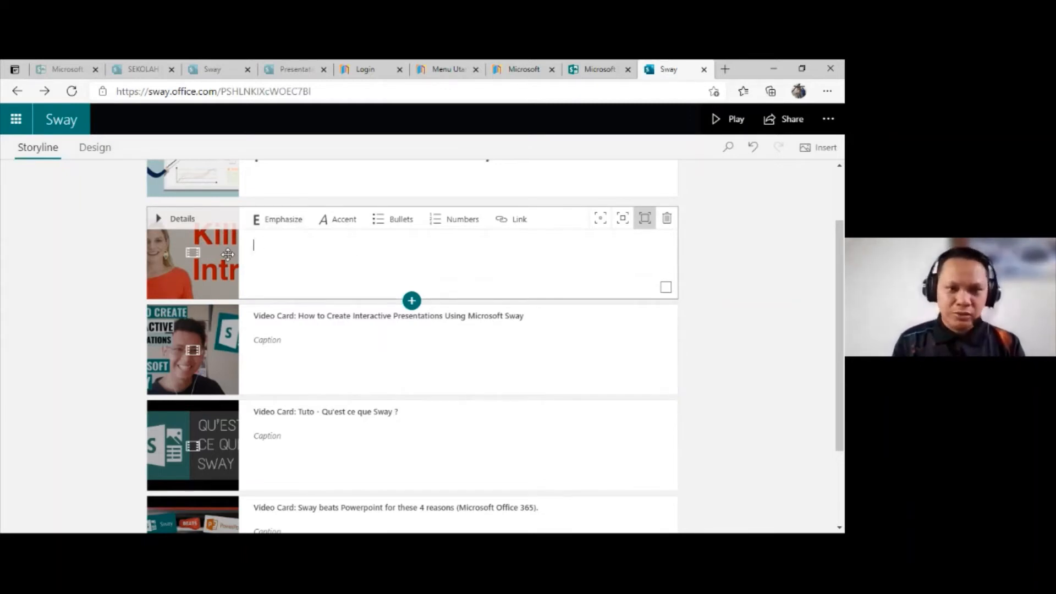
left_click(383, 345)
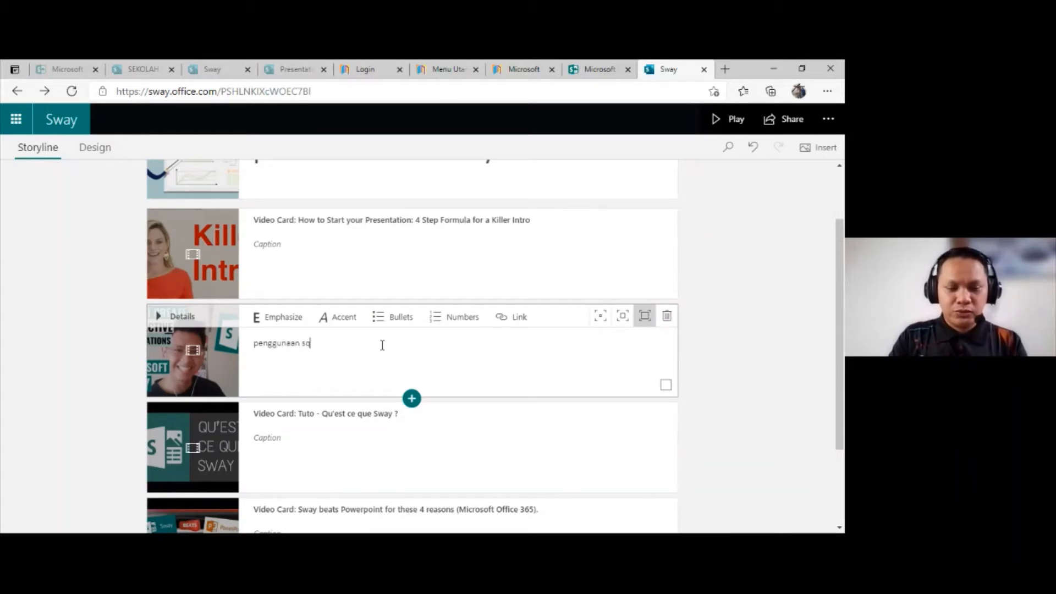
type("penggunaan sway ")
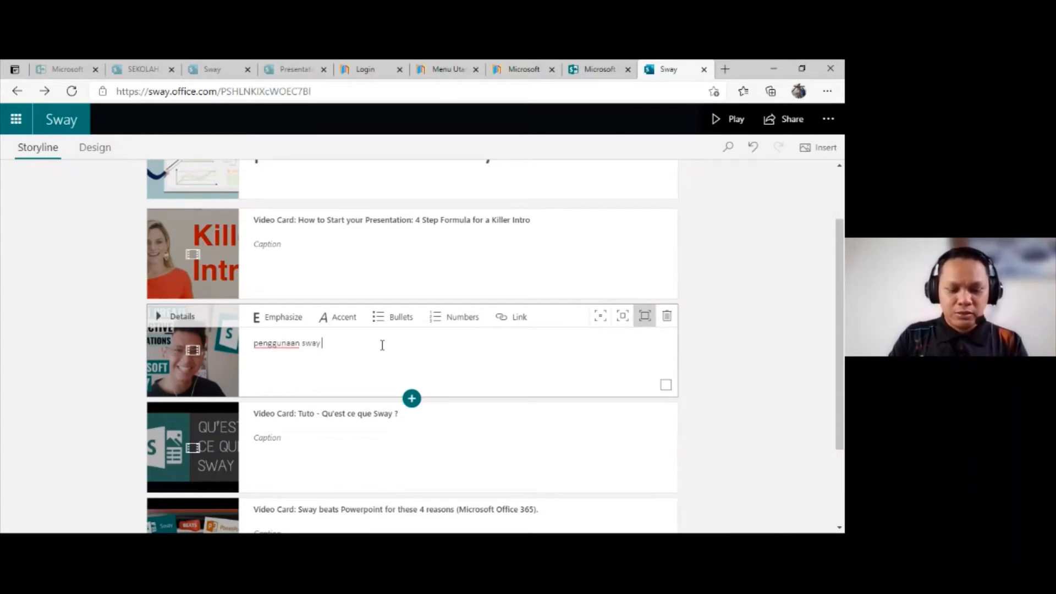
type("kepada guru-guru")
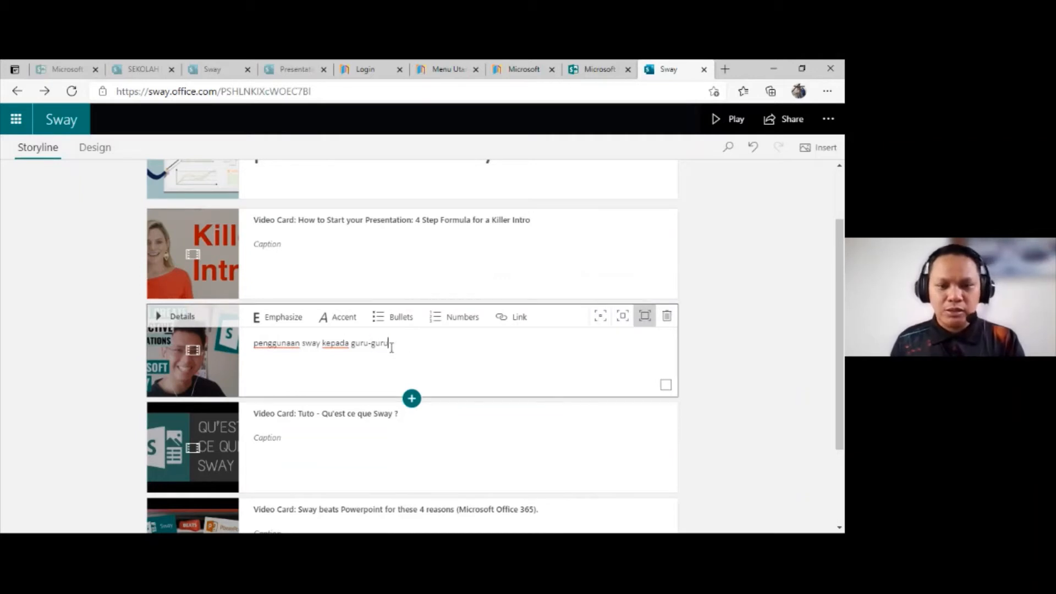
Step: Apply Accent and Emphasize to the whole caption and set the video card to the lowest emphasis level
left_click_drag(388, 343, 253, 332)
left_click(342, 317)
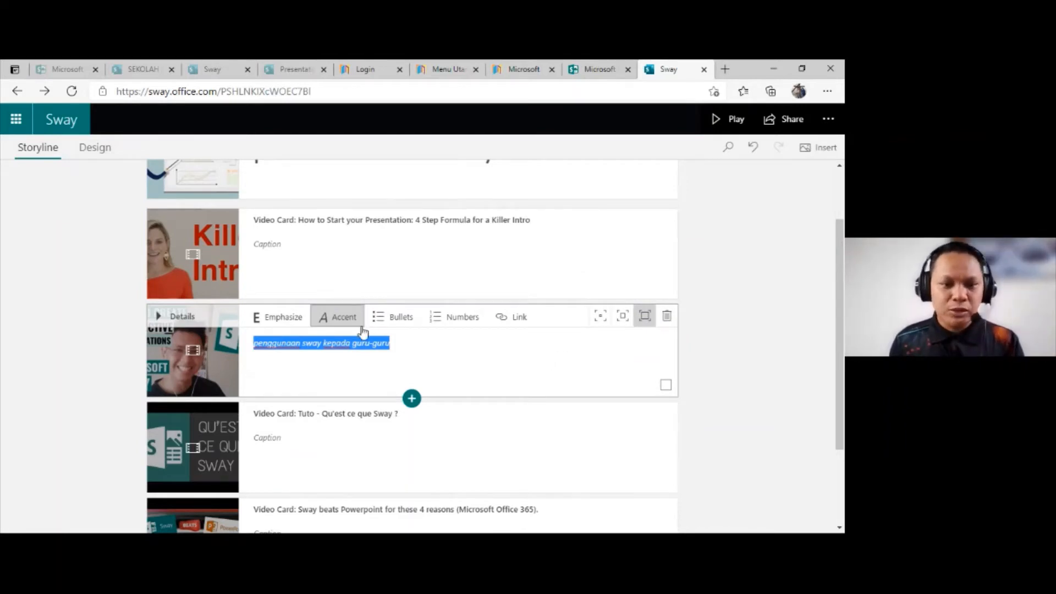
left_click(281, 325)
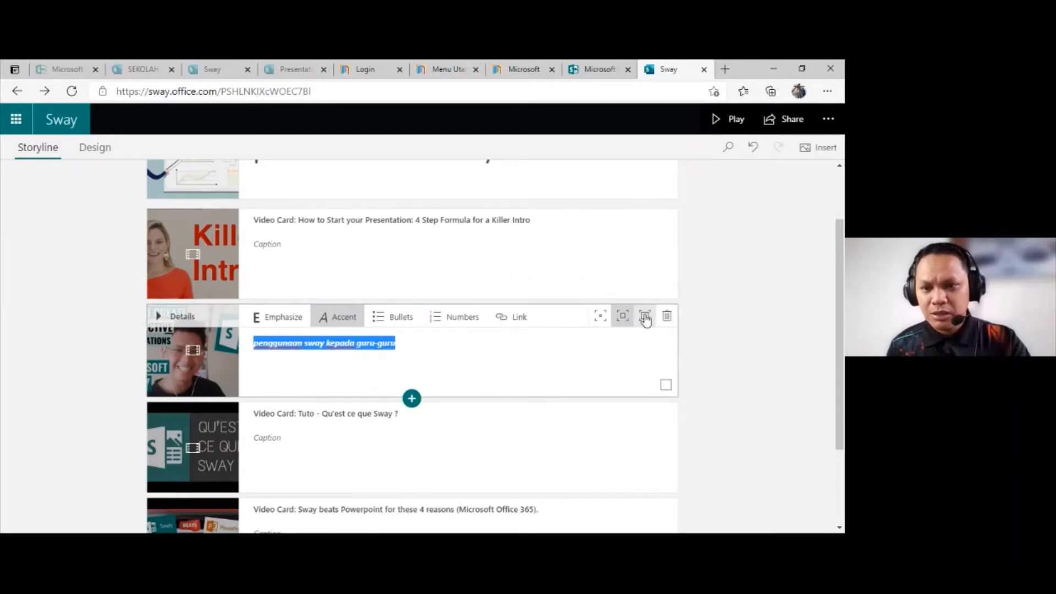
left_click(598, 324)
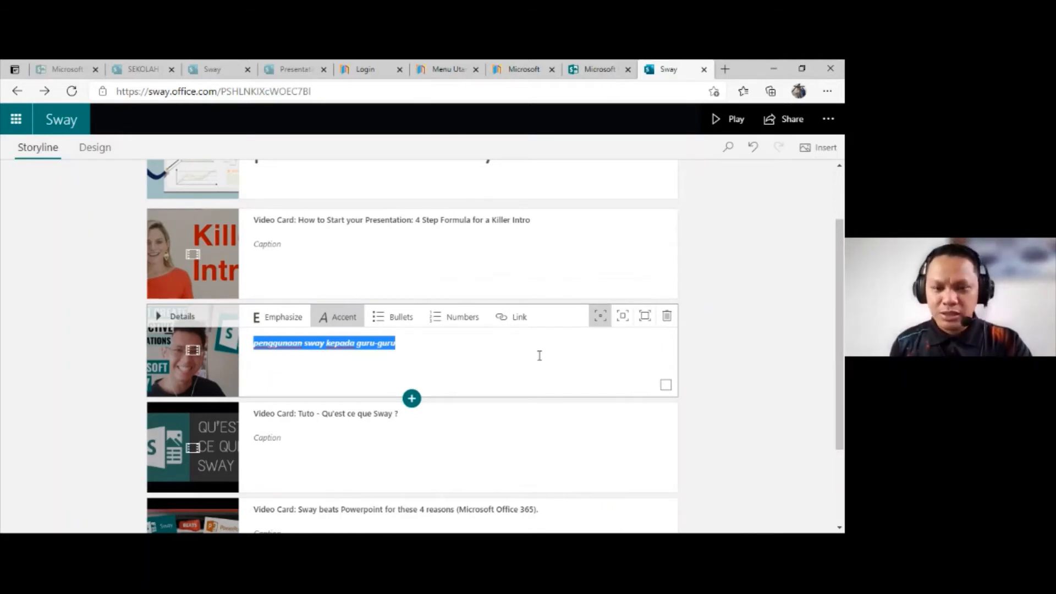
Step: Insert a Stack group below the captioned Interactive Presentations video card and add an image card to it
scroll(580, 383, "down", 3)
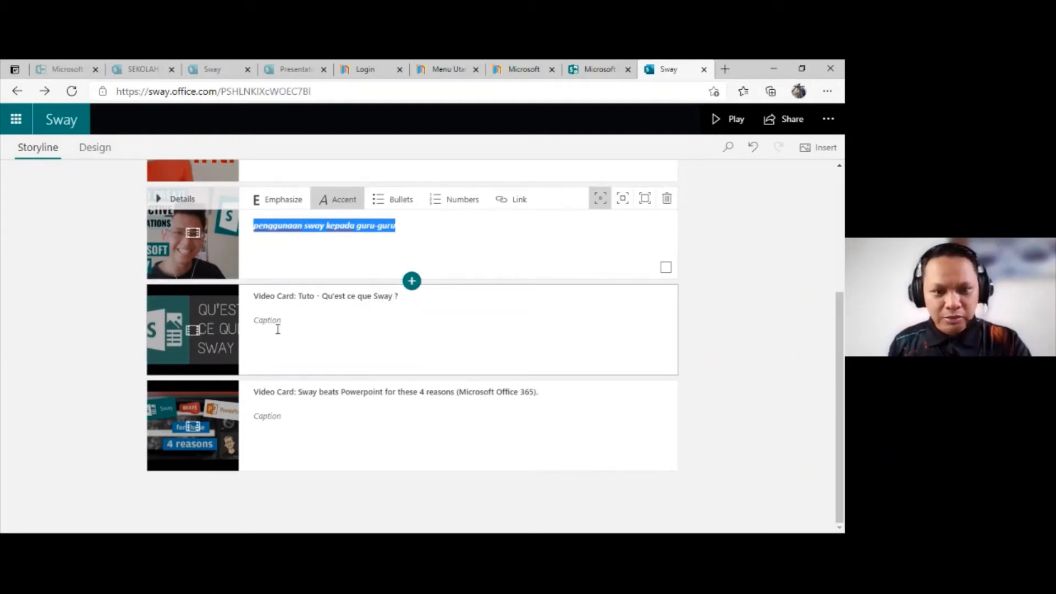
left_click(411, 282)
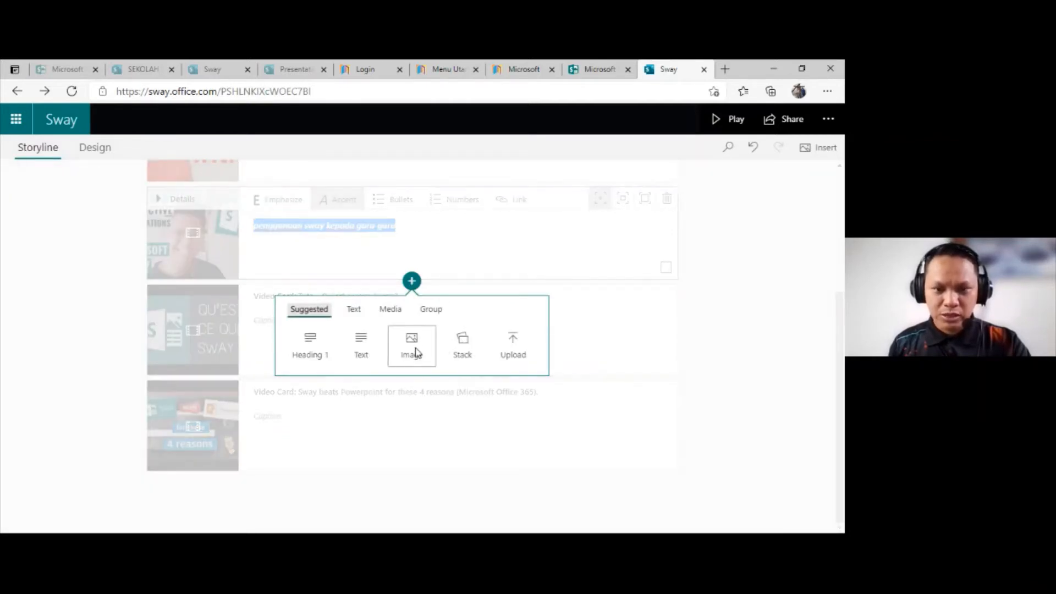
left_click(464, 342)
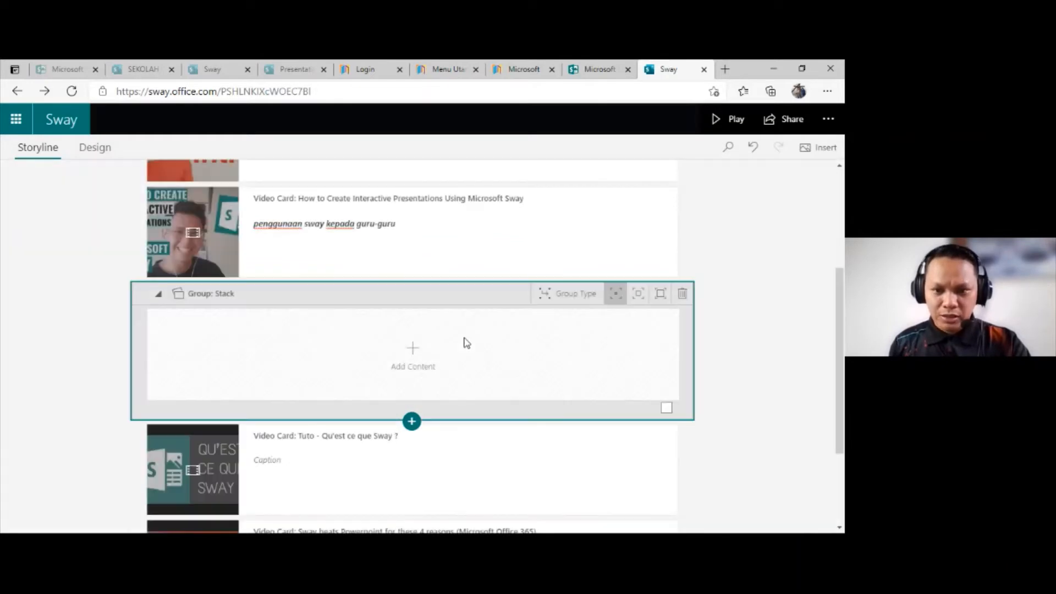
left_click(414, 352)
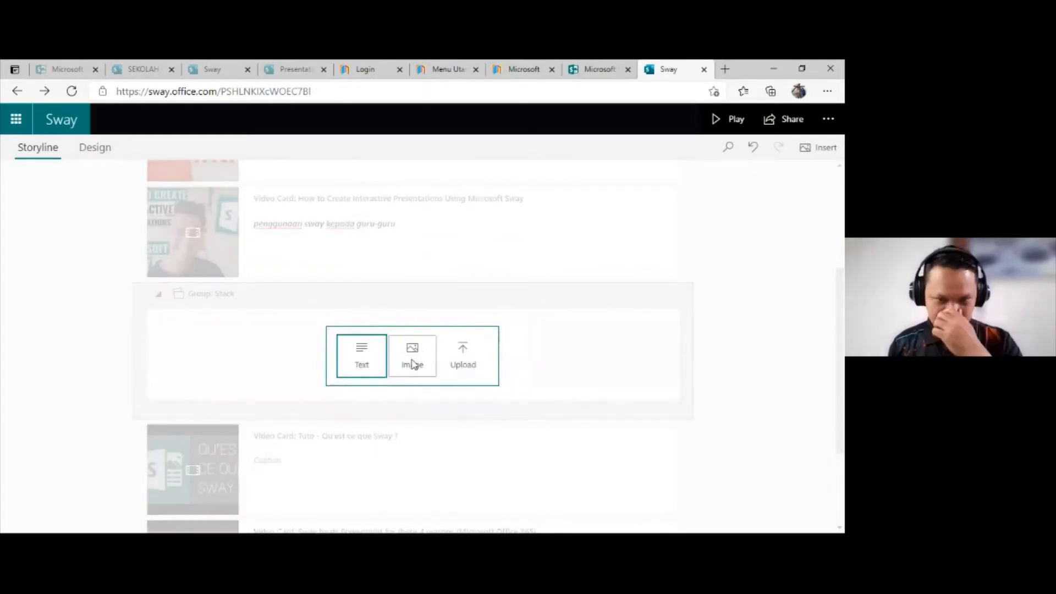
left_click(413, 363)
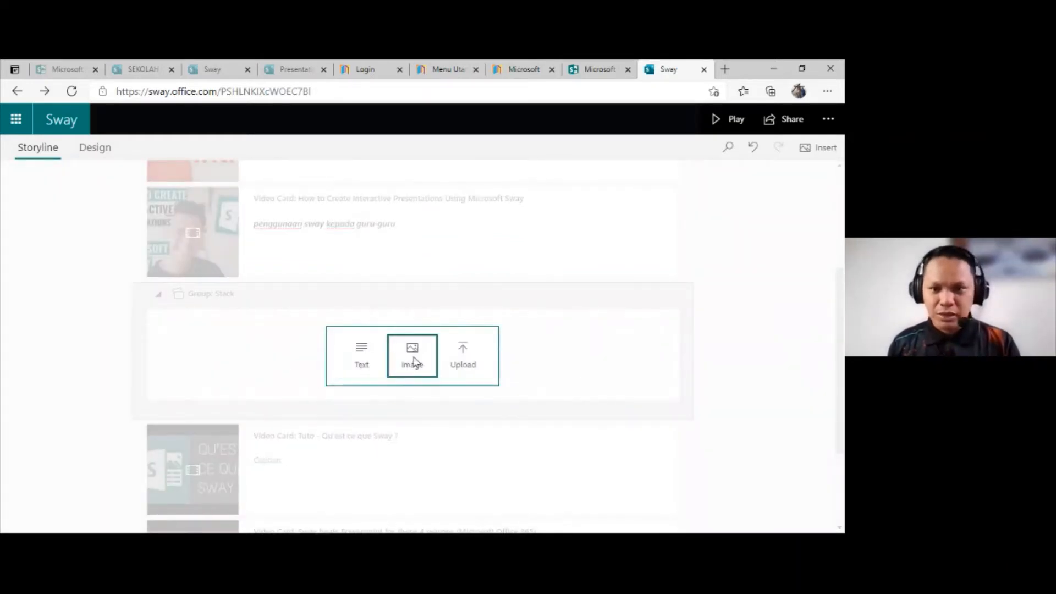
left_click(415, 361)
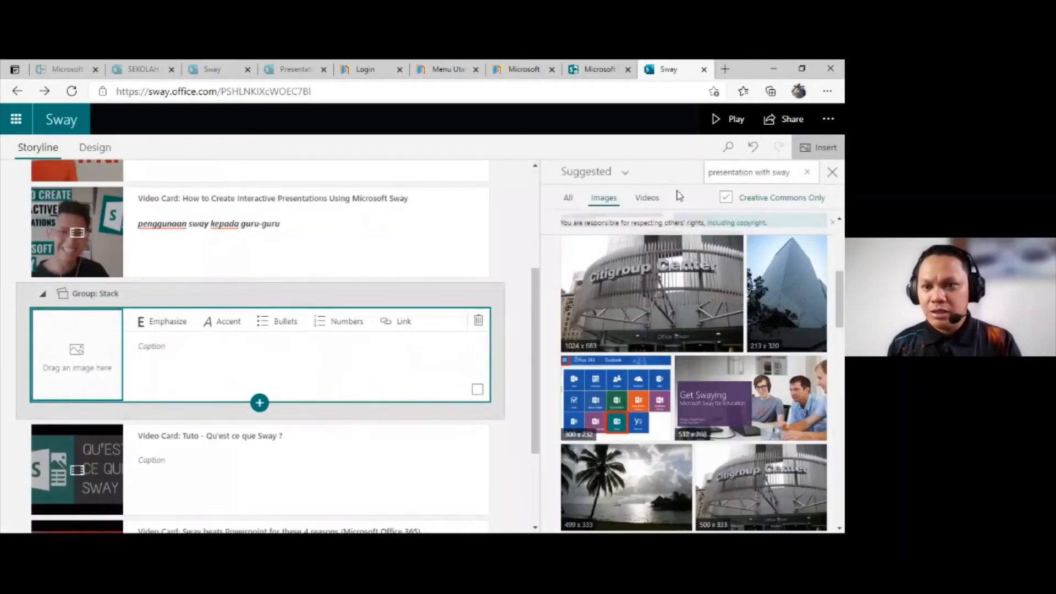
Step: Look through the images suggested for "presentation with sway"
left_click(787, 173)
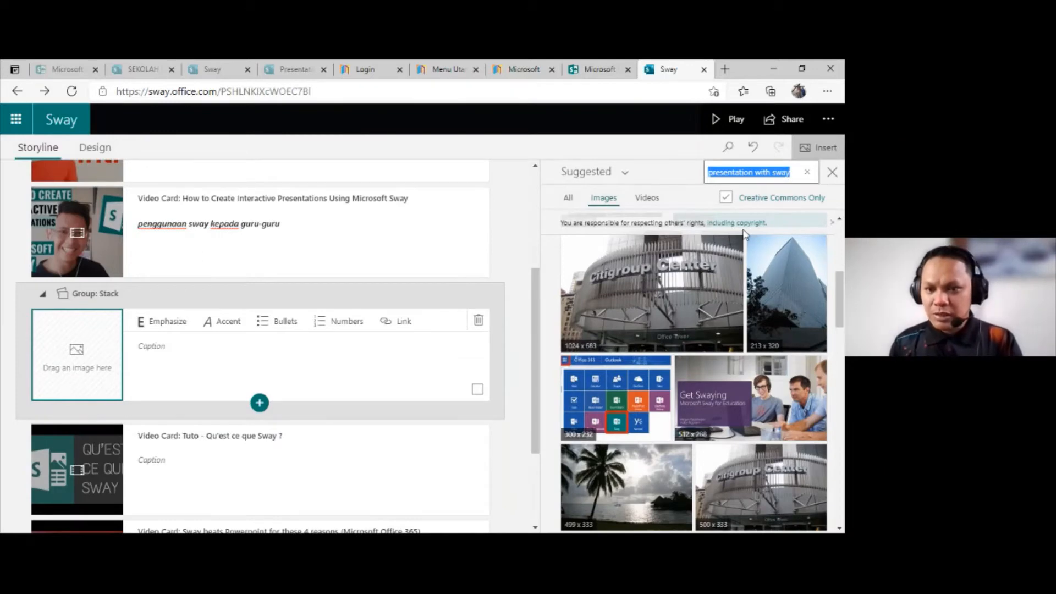
scroll(742, 333, "down", 1)
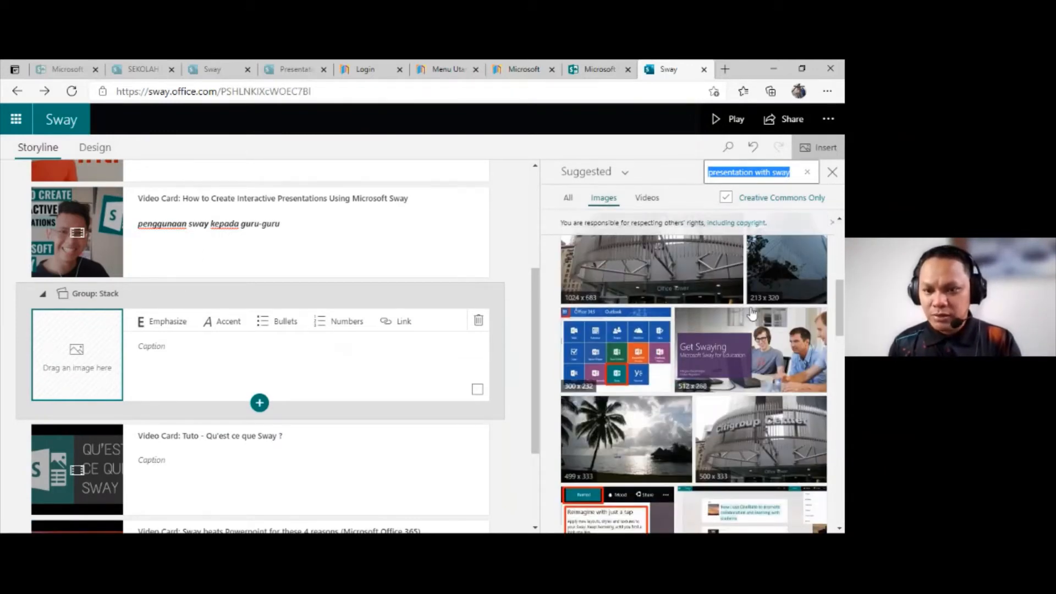
scroll(752, 314, "down", 5)
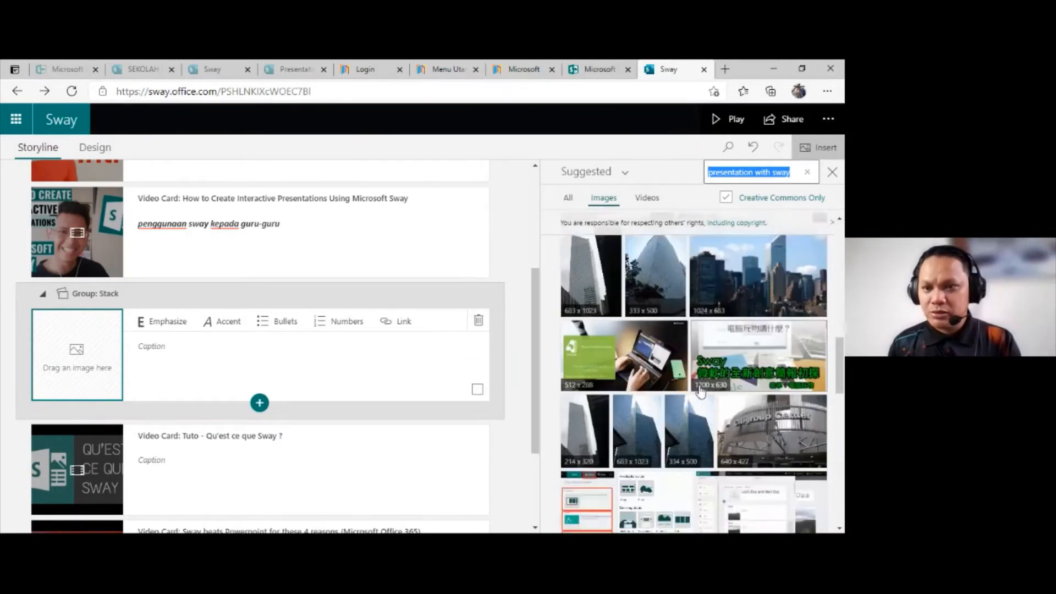
scroll(700, 392, "up", 5)
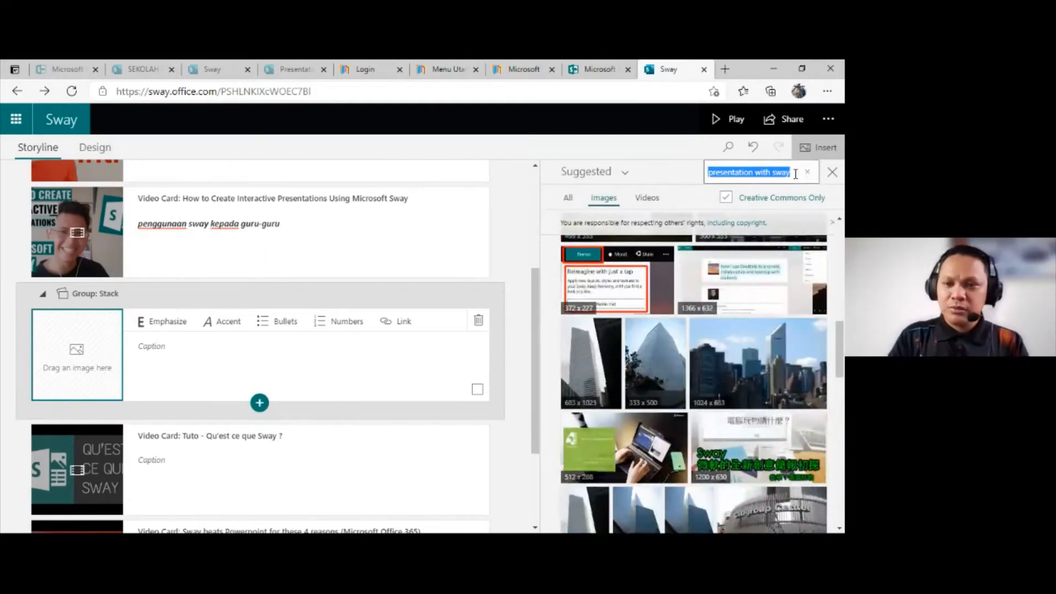
Step: Search the suggested images for "best thing using sway" and look through the results
left_click(795, 174)
key("BackSpace")
key("BackSpace")
key("BackSpace")
key("BackSpace")
key("BackSpace")
key("BackSpace")
key("BackSpace")
key("BackSpace")
key("BackSpace")
key("BackSpace")
key("BackSpace")
key("BackSpace")
key("BackSpace")
key("BackSpace")
key("BackSpace")
key("BackSpace")
key("BackSpace")
key("BackSpace")
key("BackSpace")
key("BackSpace")
type("best thing using")
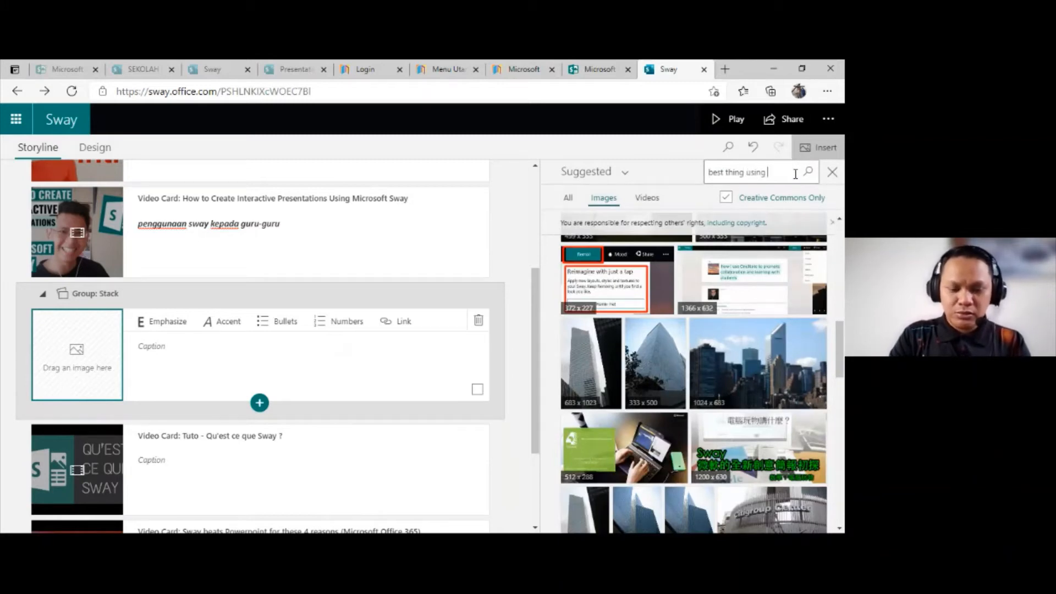
type(" sway")
key("Return")
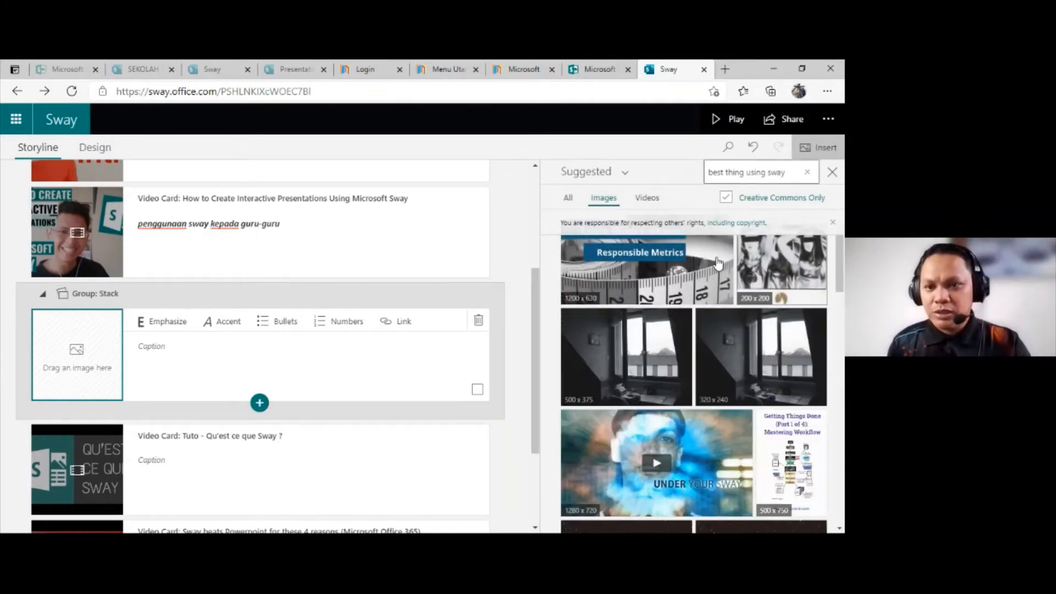
scroll(709, 278, "down", 2)
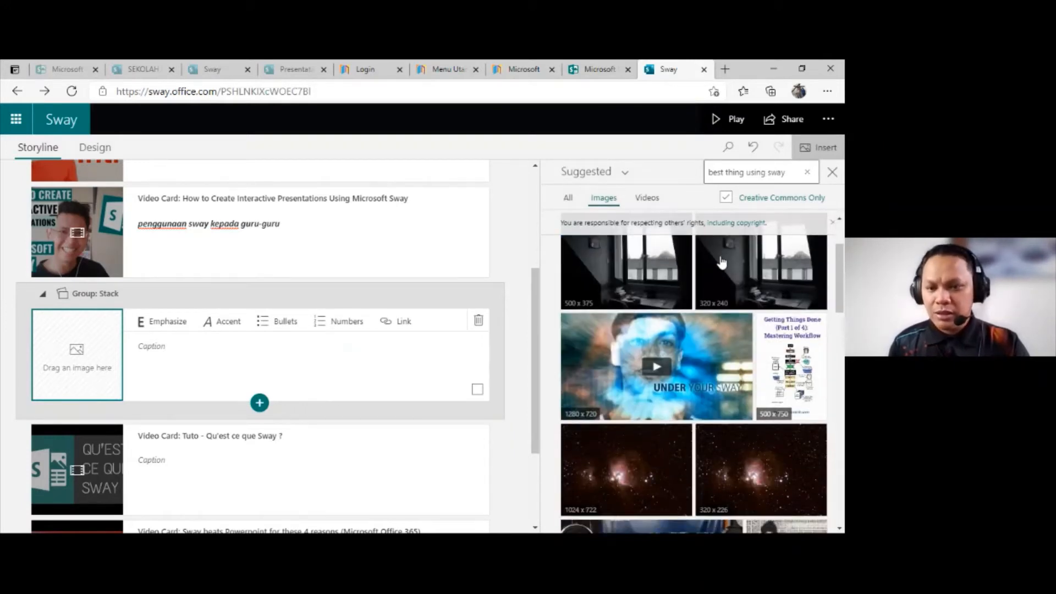
scroll(722, 263, "down", 3)
scroll(724, 275, "down", 7)
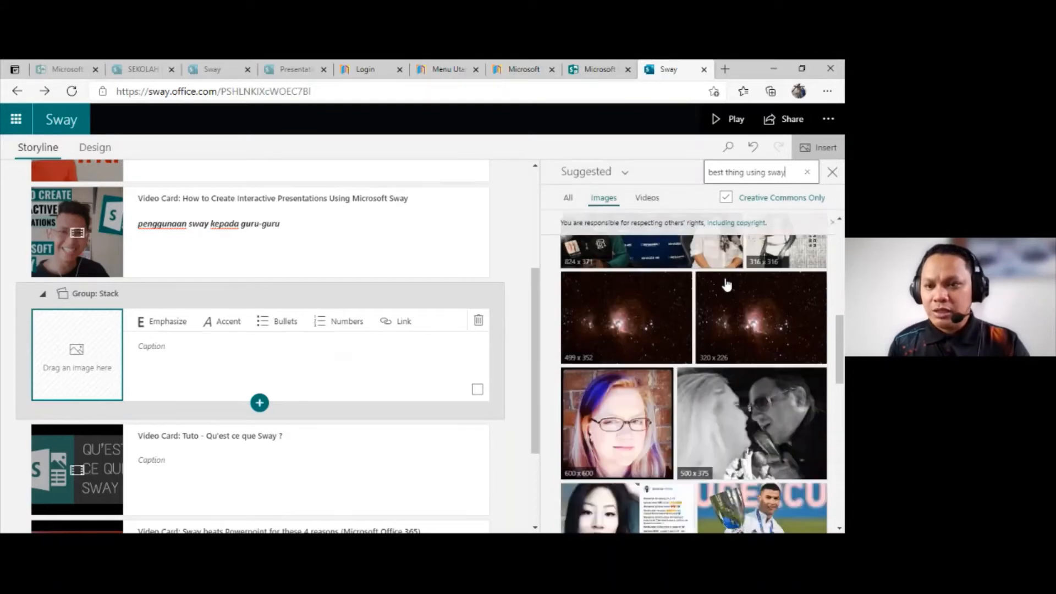
scroll(726, 284, "up", 5)
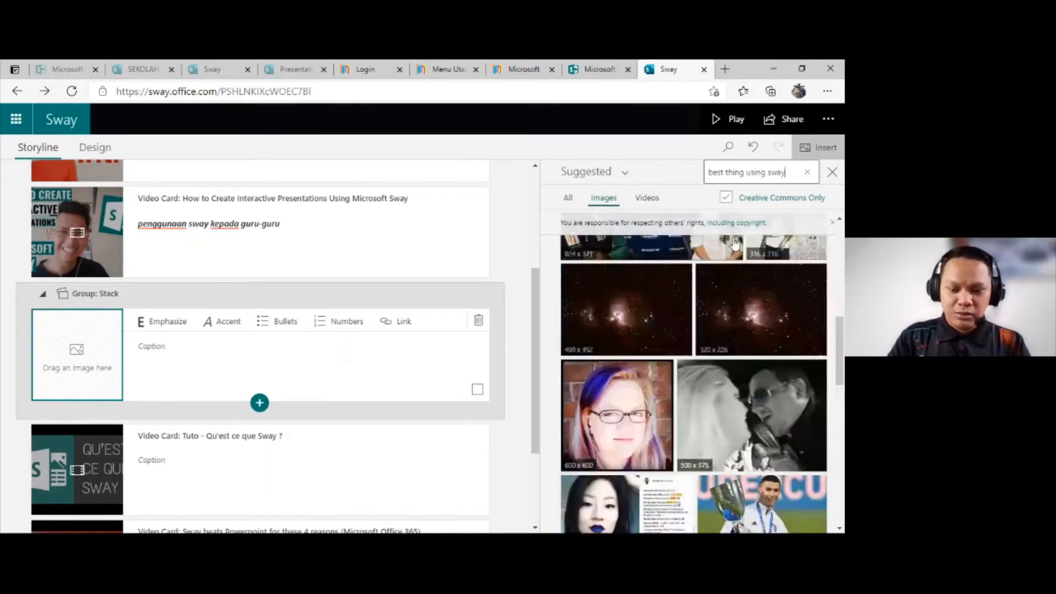
Step: Replace the suggested-image search with "best practise"
left_click_drag(785, 173, 701, 177)
key("BackSpace")
type("best")
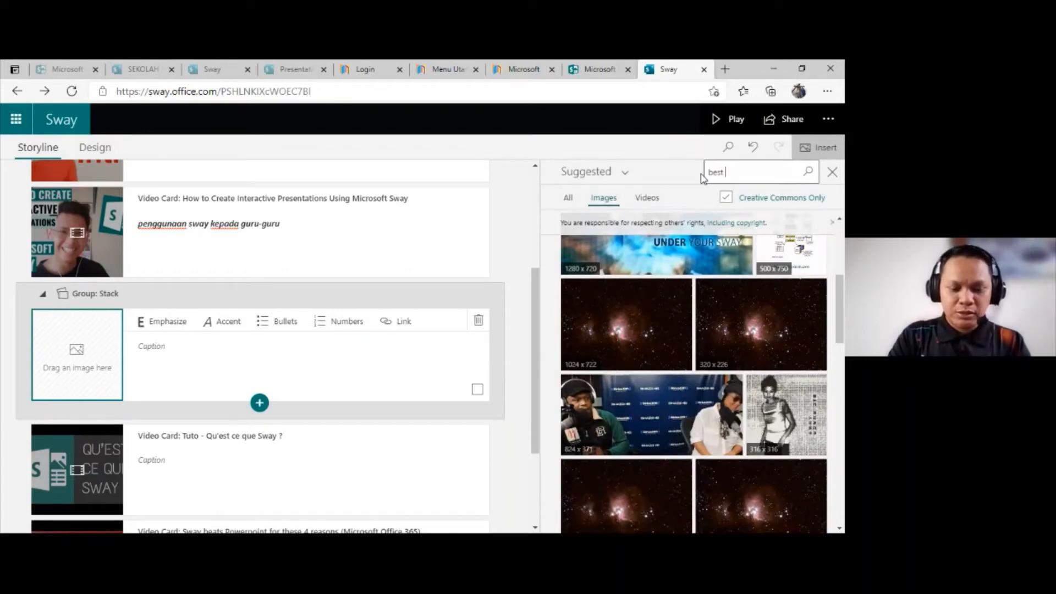
type("practise")
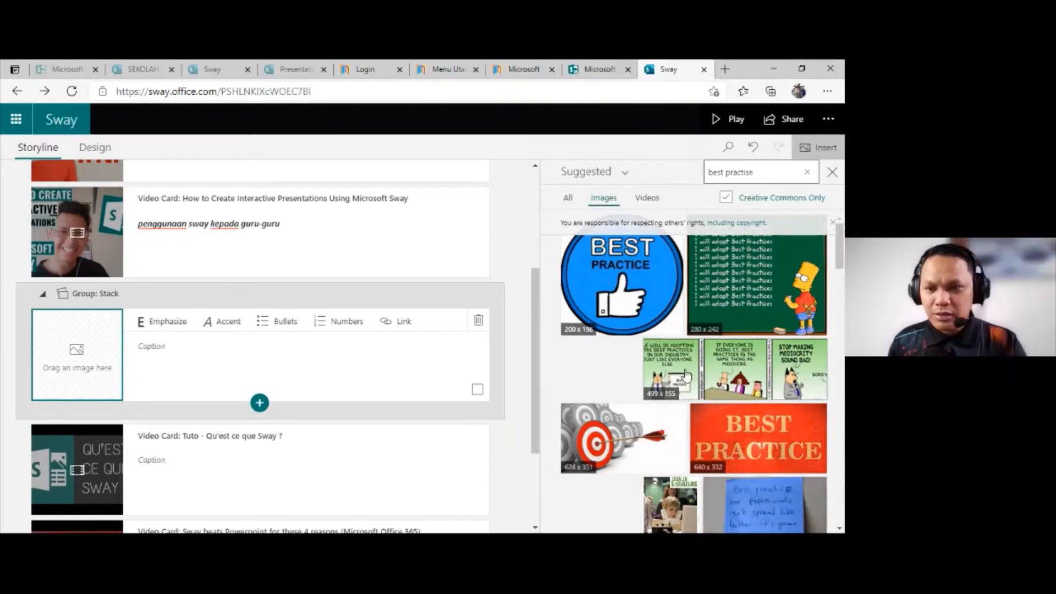
Step: Select the thumbs-up Best Practice icon, the Dilbert comic, the red Best Practice image, the panel discussion photo and the Audit Best Practices chalkboard
left_click(645, 286)
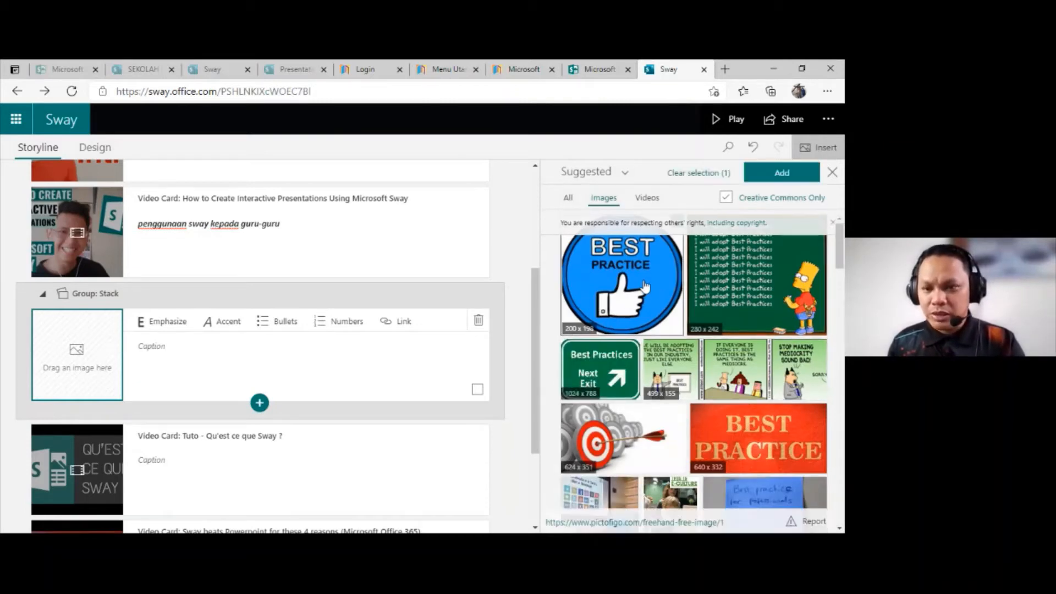
left_click(756, 385)
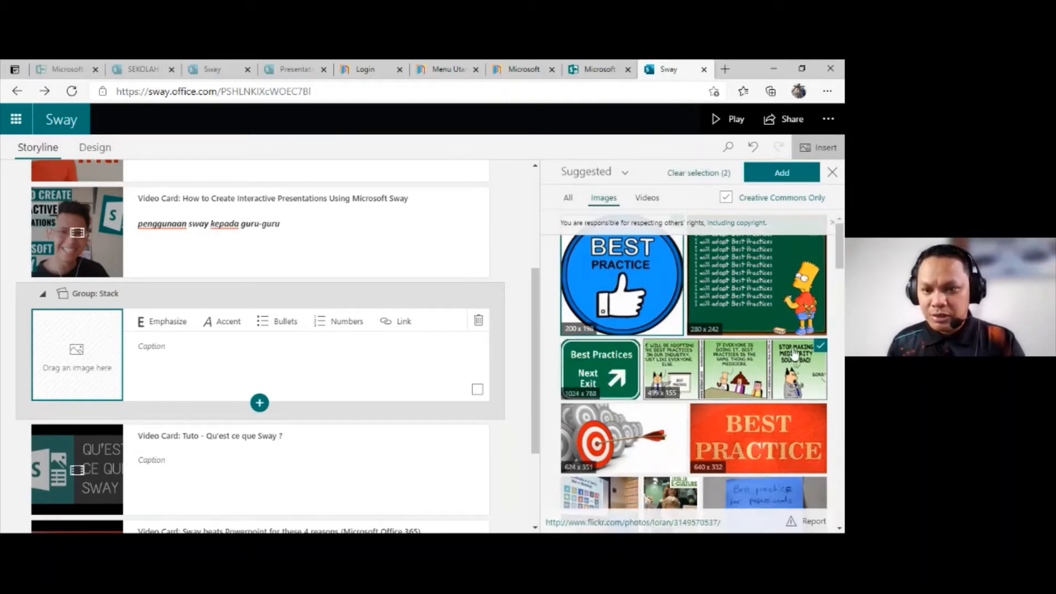
scroll(637, 354, "down", 2)
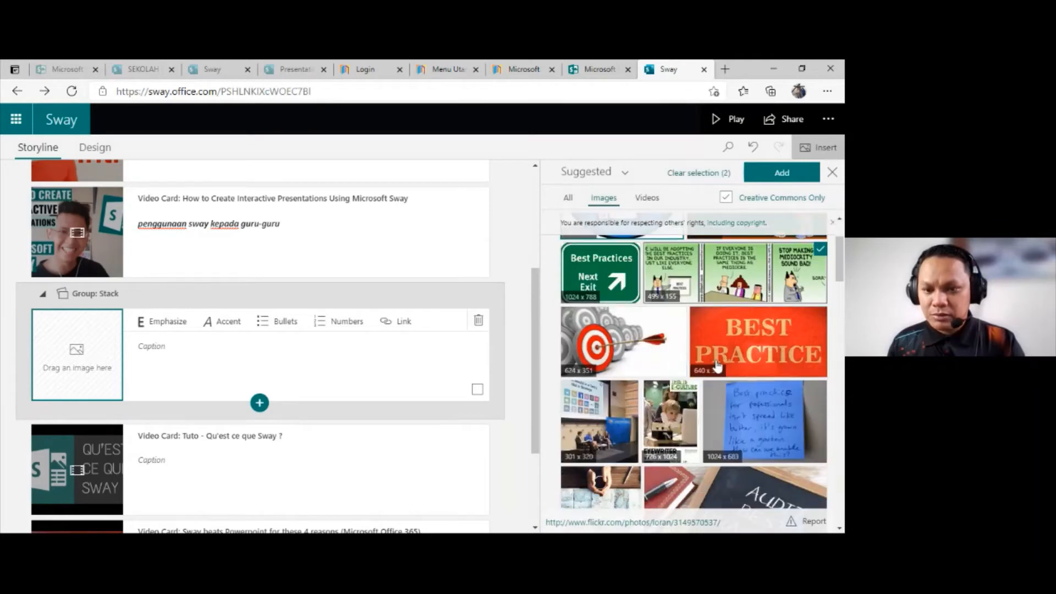
left_click(732, 341)
left_click(621, 426)
scroll(622, 426, "down", 2)
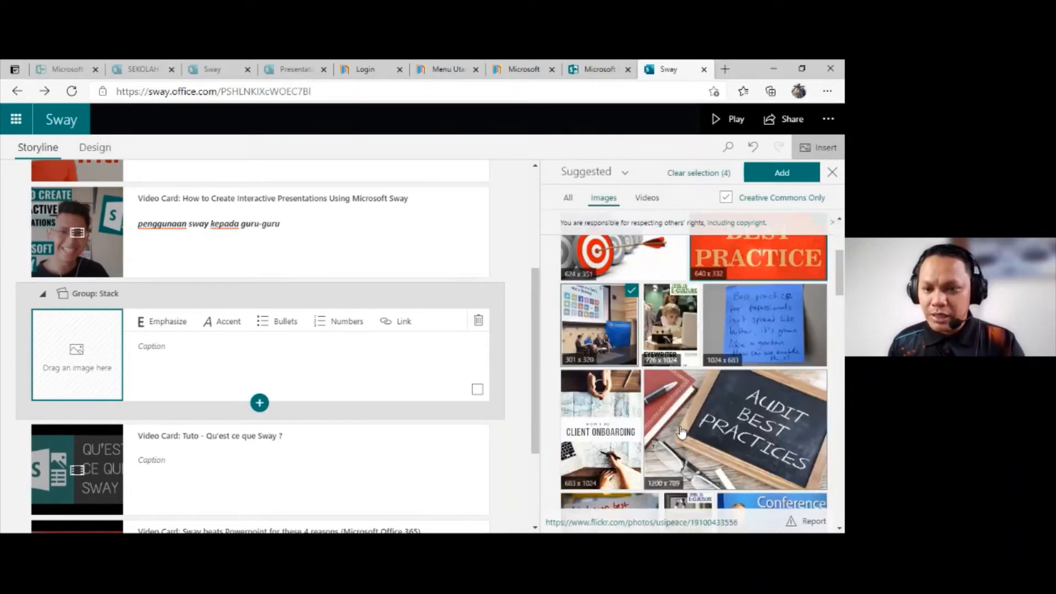
left_click(718, 423)
scroll(674, 422, "down", 3)
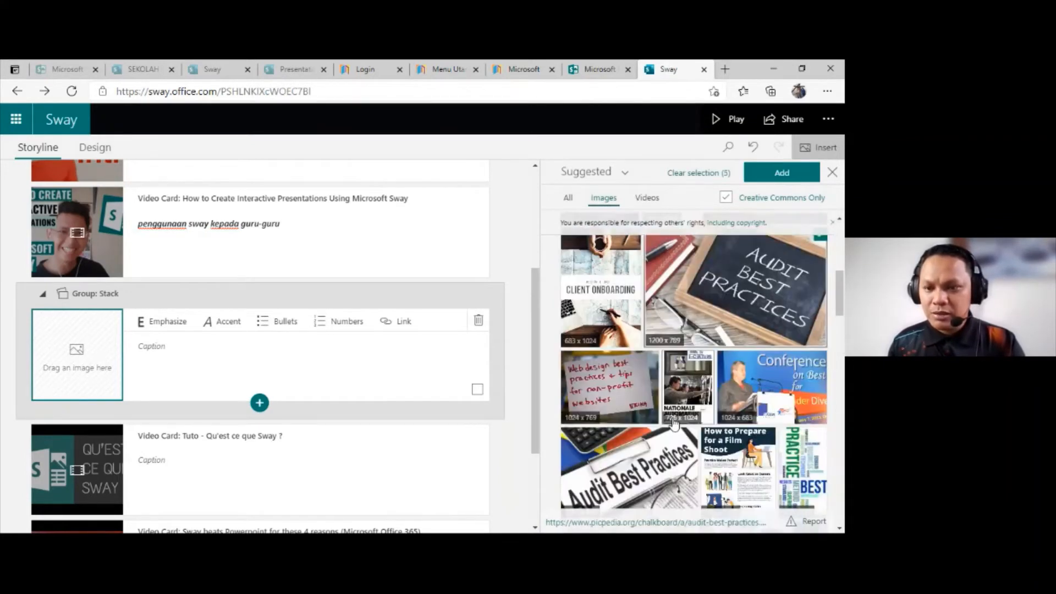
Step: Add the Audit Best Practices clipboard, phone camera, street poster, Data Hygiene and Change/Same images to the selection
scroll(674, 423, "down", 1)
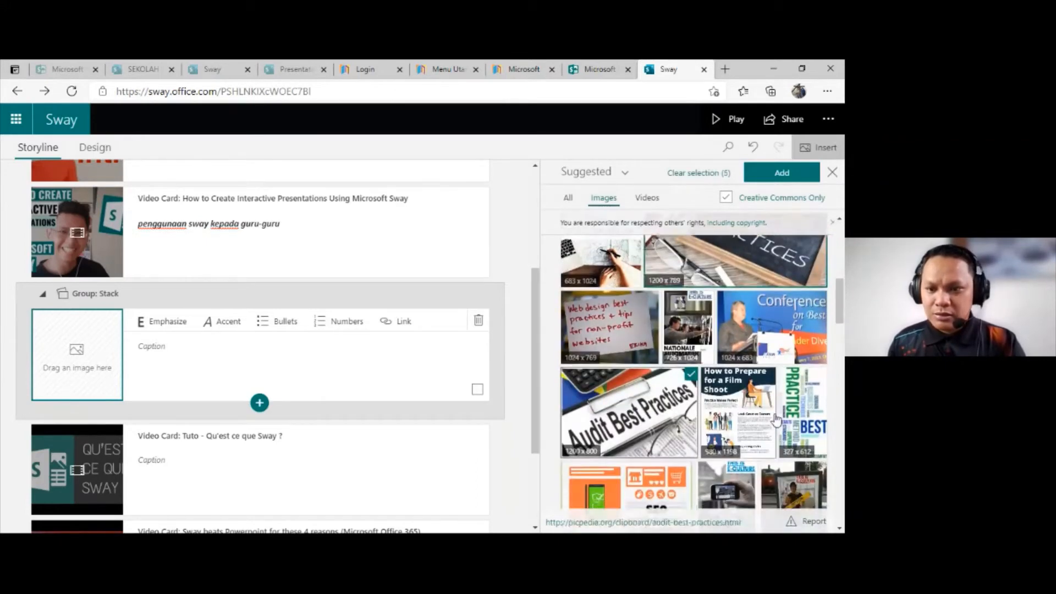
left_click(774, 418)
scroll(774, 418, "down", 3)
left_click(734, 391)
left_click(795, 388)
scroll(792, 390, "down", 2)
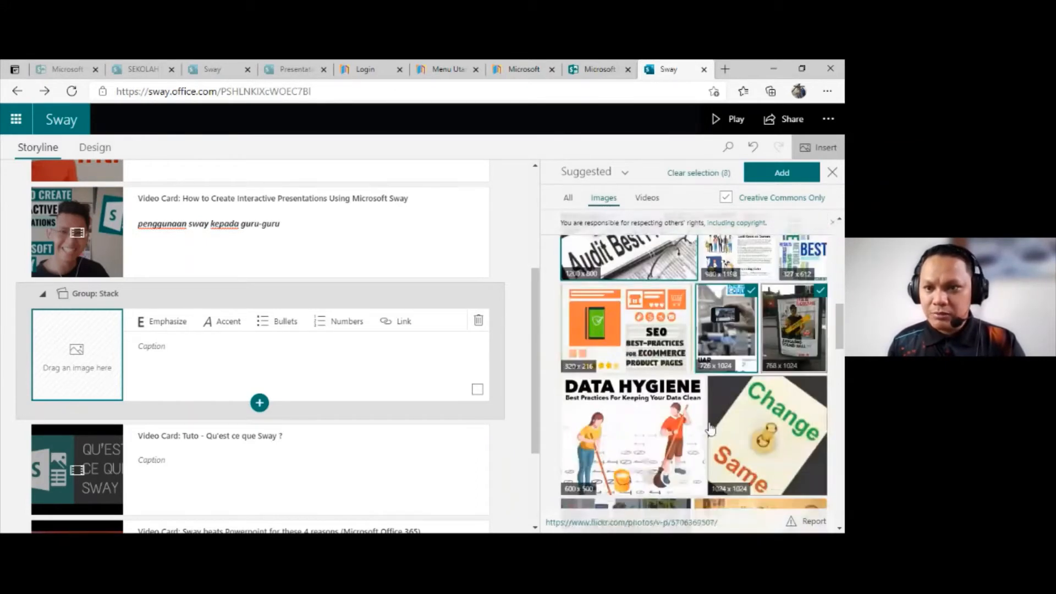
left_click(682, 415)
left_click(759, 407)
scroll(757, 407, "down", 2)
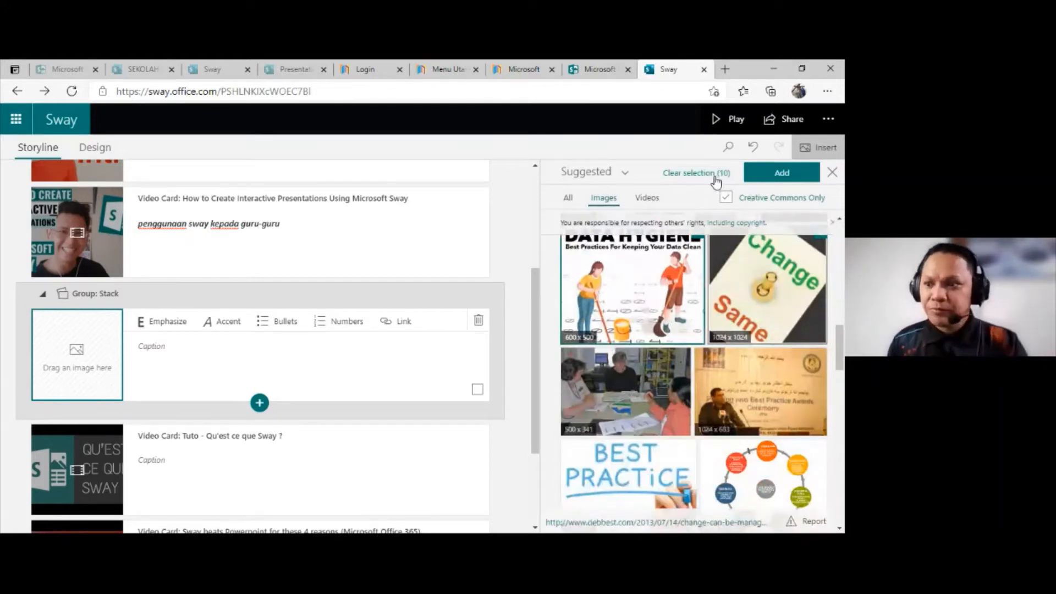
Step: Select the blue head-and-light-bulb image and add all the selected images to the Stack group
scroll(695, 357, "down", 2)
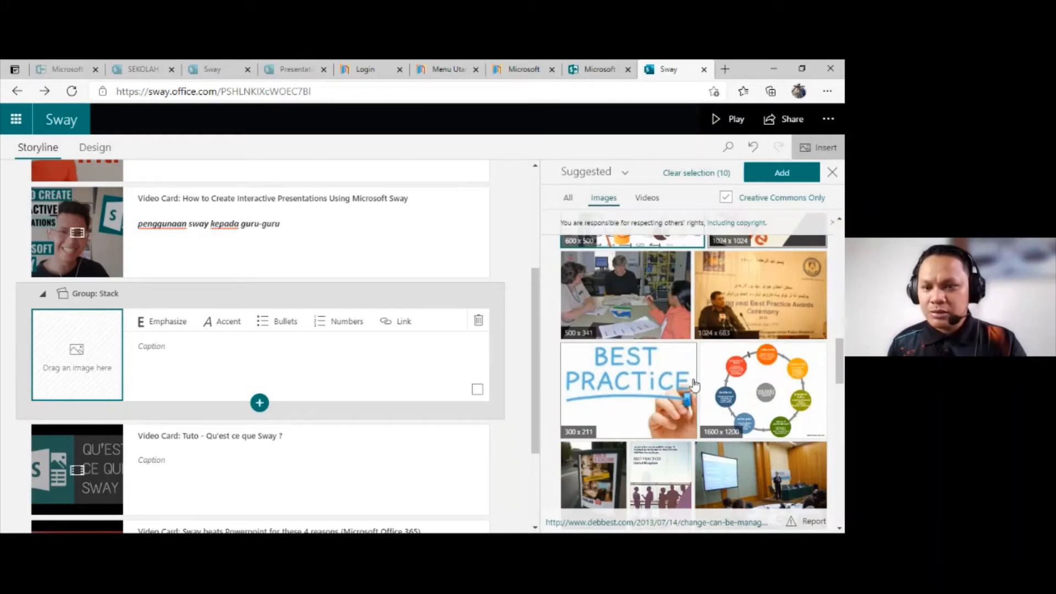
scroll(694, 385, "down", 4)
left_click(694, 390)
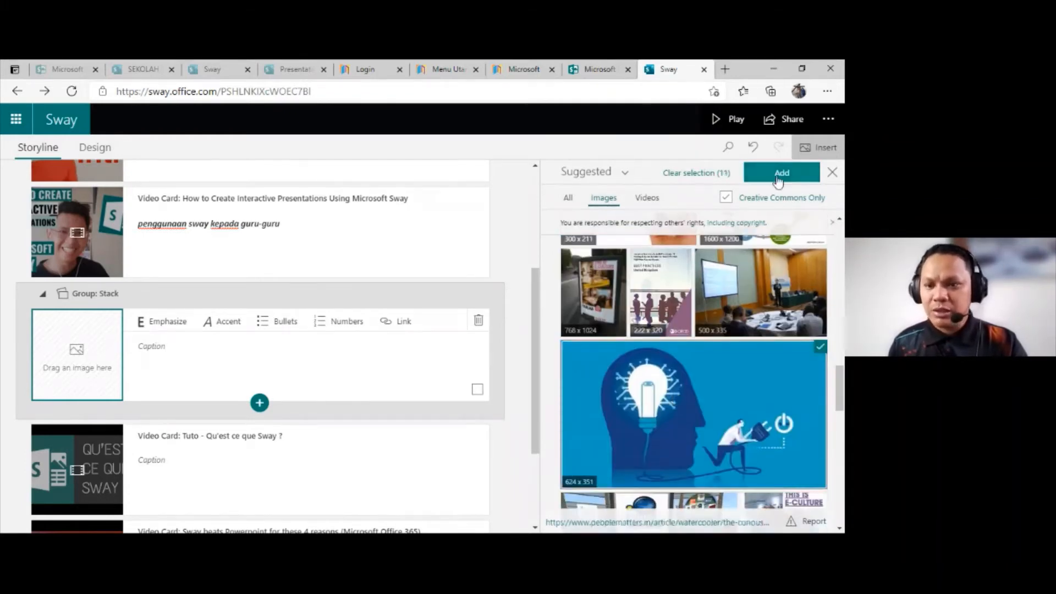
left_click(781, 175)
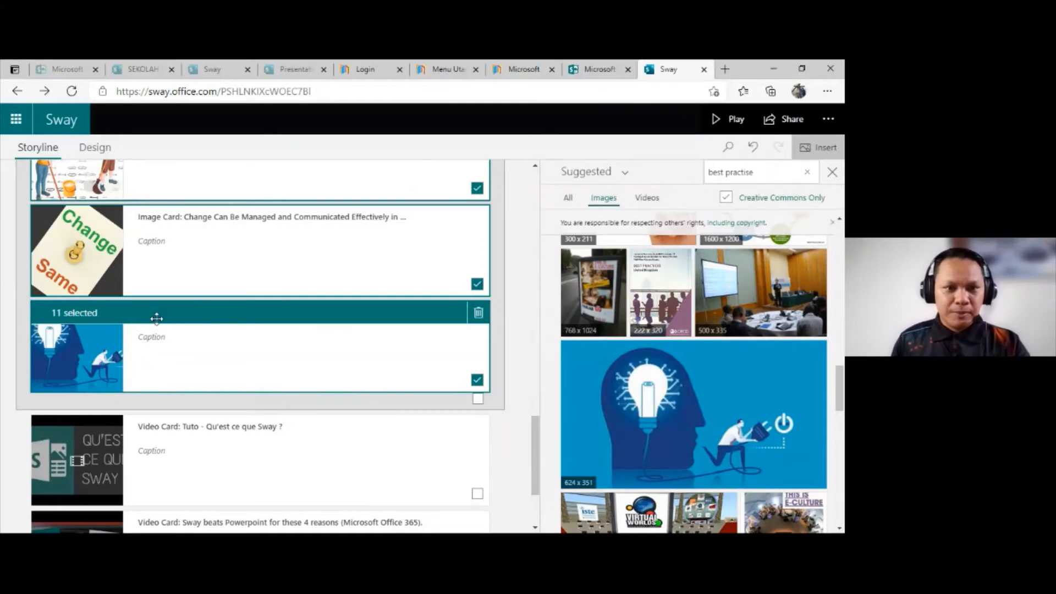
Step: Look over the new image cards, play the Sway and flip through the image stack below the Interactive Presentations video
scroll(160, 318, "up", 2)
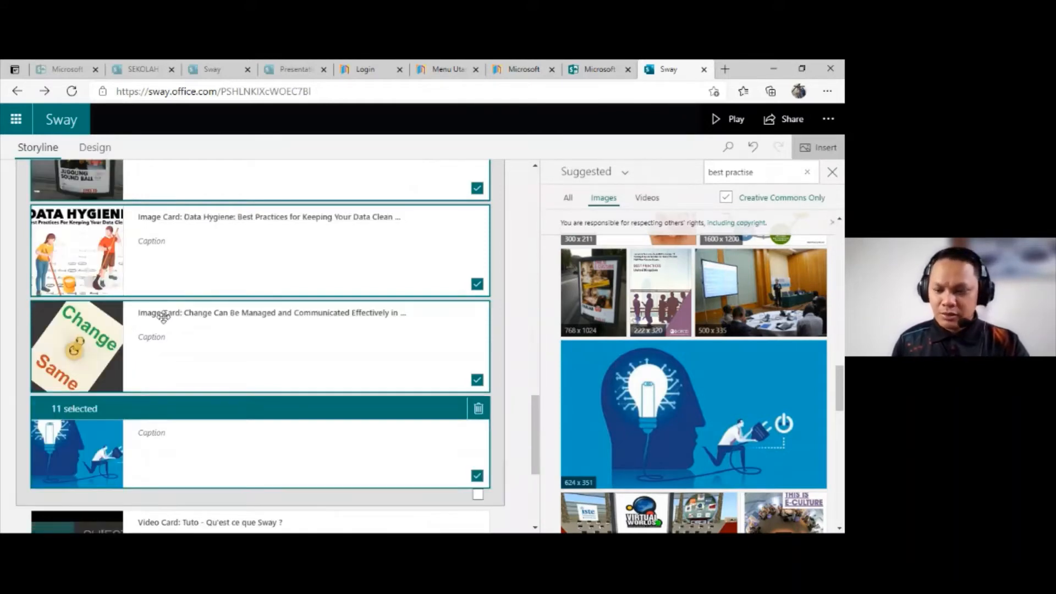
scroll(163, 317, "up", 4)
scroll(168, 314, "up", 10)
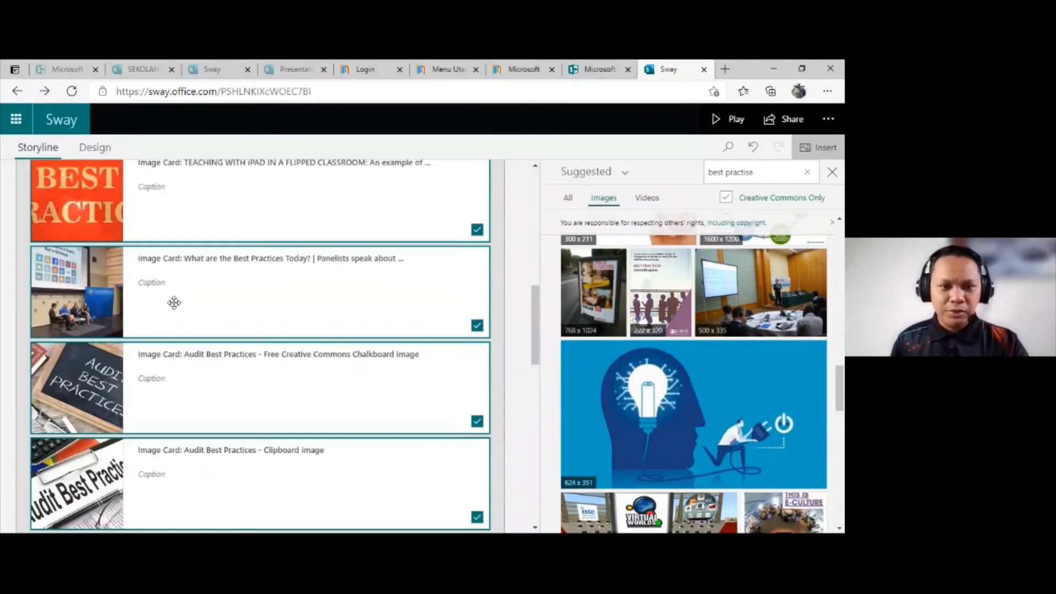
scroll(182, 295, "up", 5)
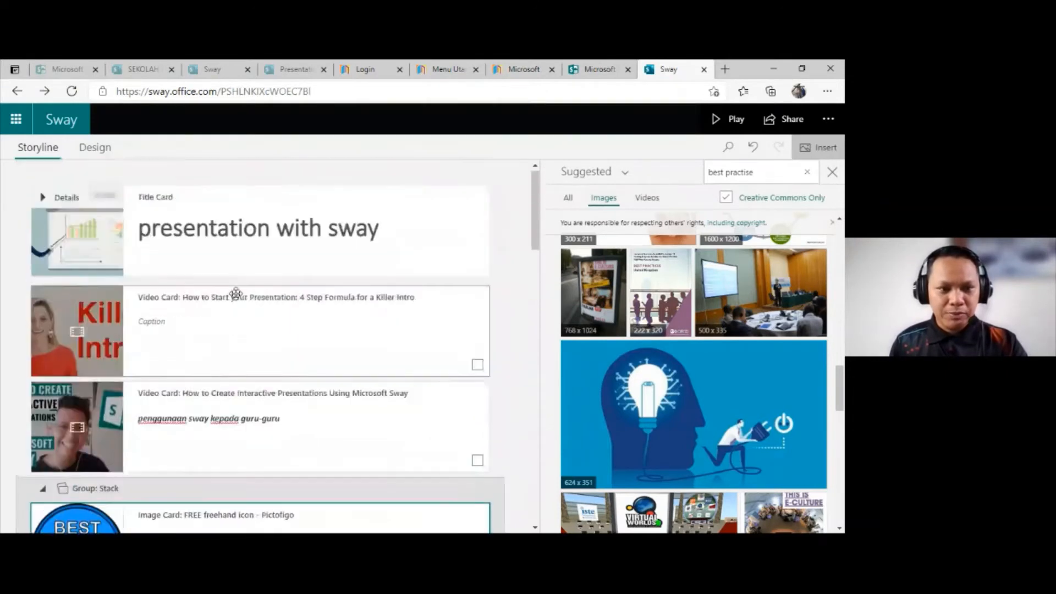
scroll(236, 293, "down", 4)
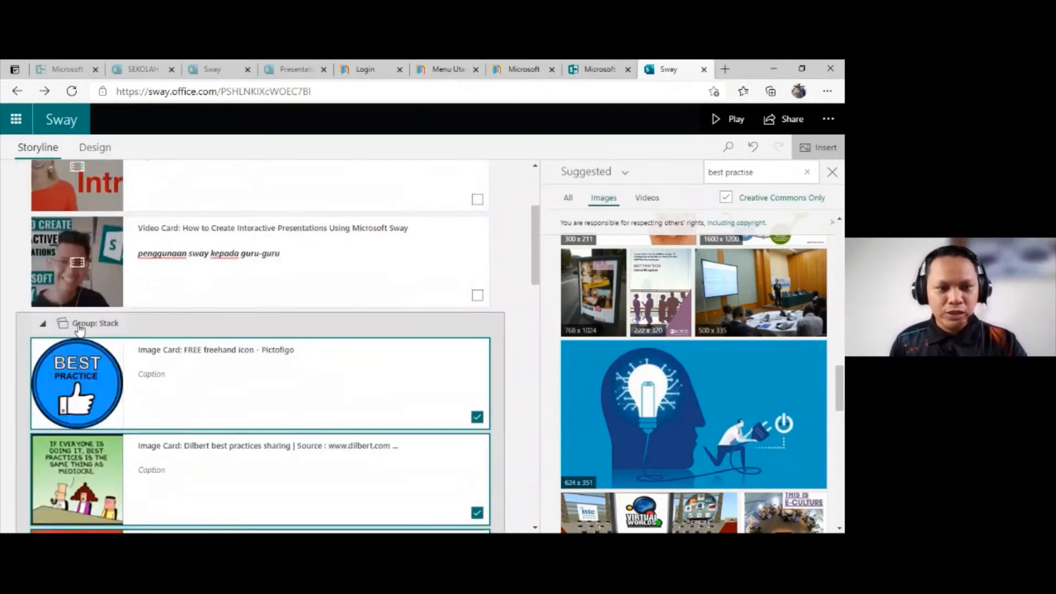
left_click(742, 126)
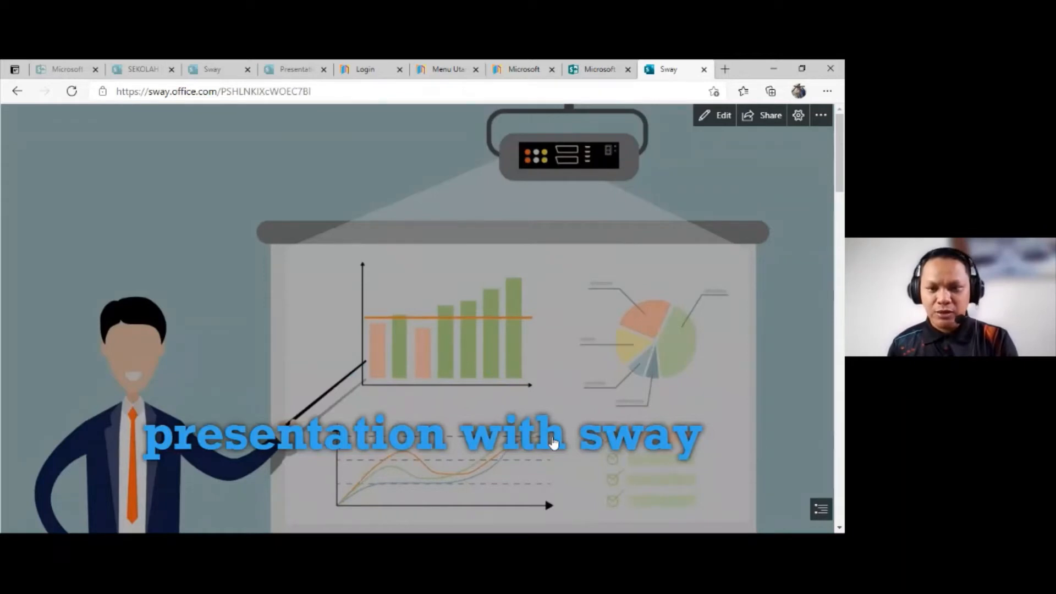
scroll(561, 444, "down", 1)
scroll(566, 443, "down", 5)
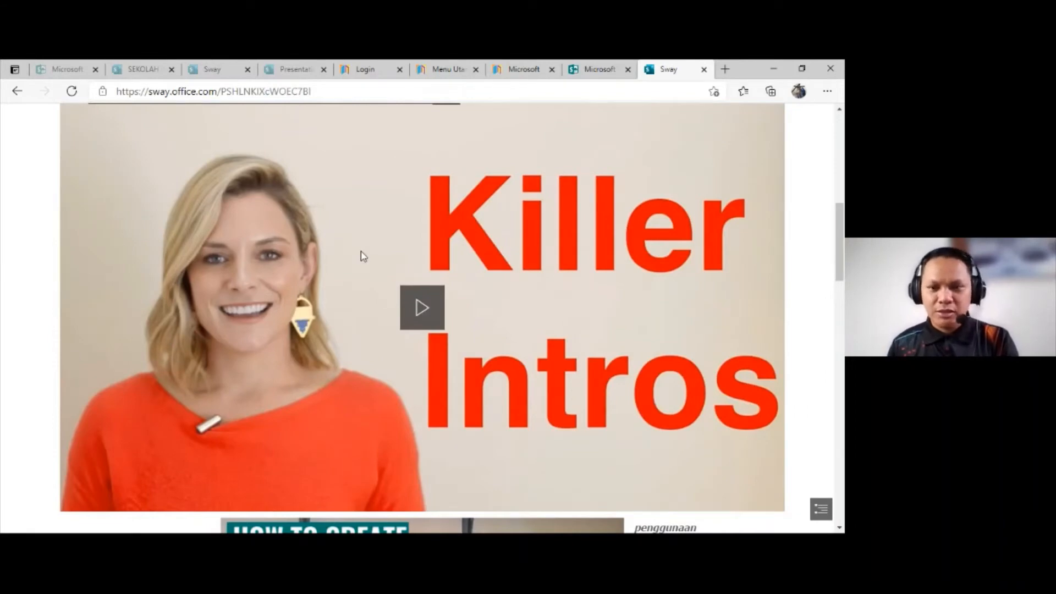
scroll(361, 251, "down", 6)
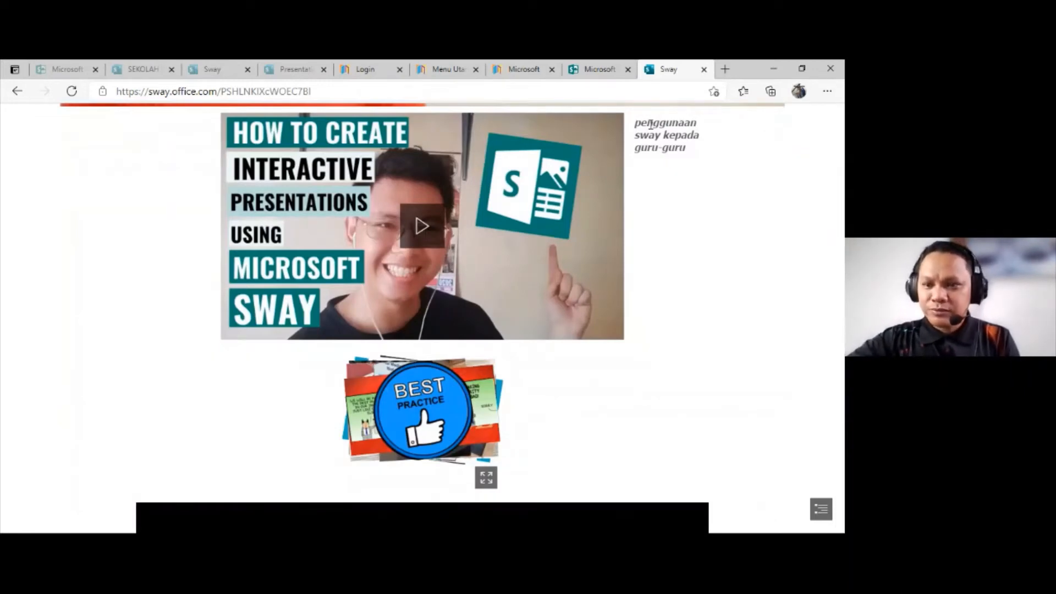
scroll(651, 129, "down", 4)
scroll(649, 136, "up", 2)
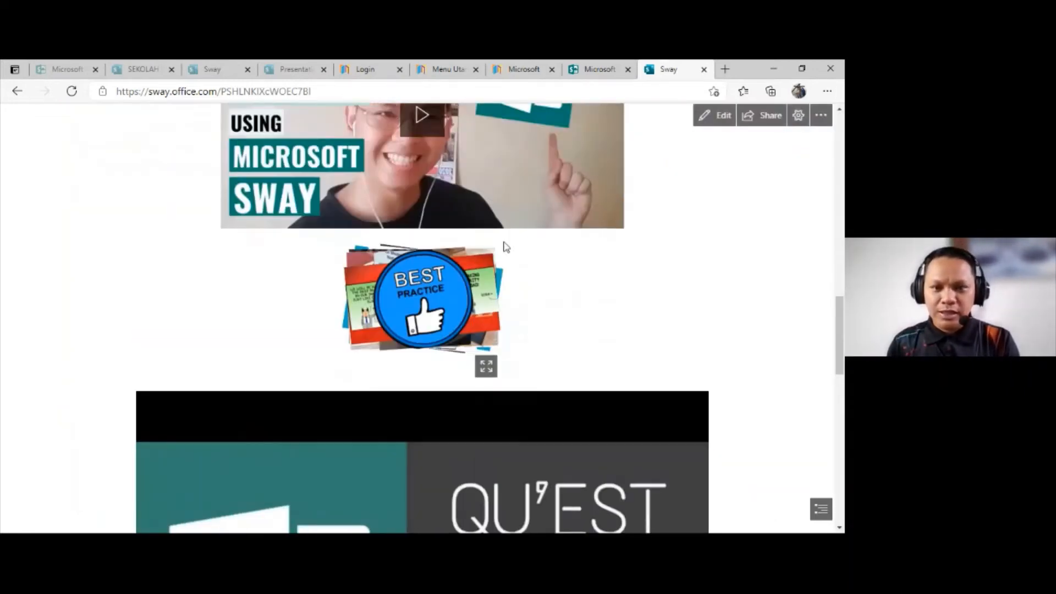
left_click(435, 310)
left_click(435, 310)
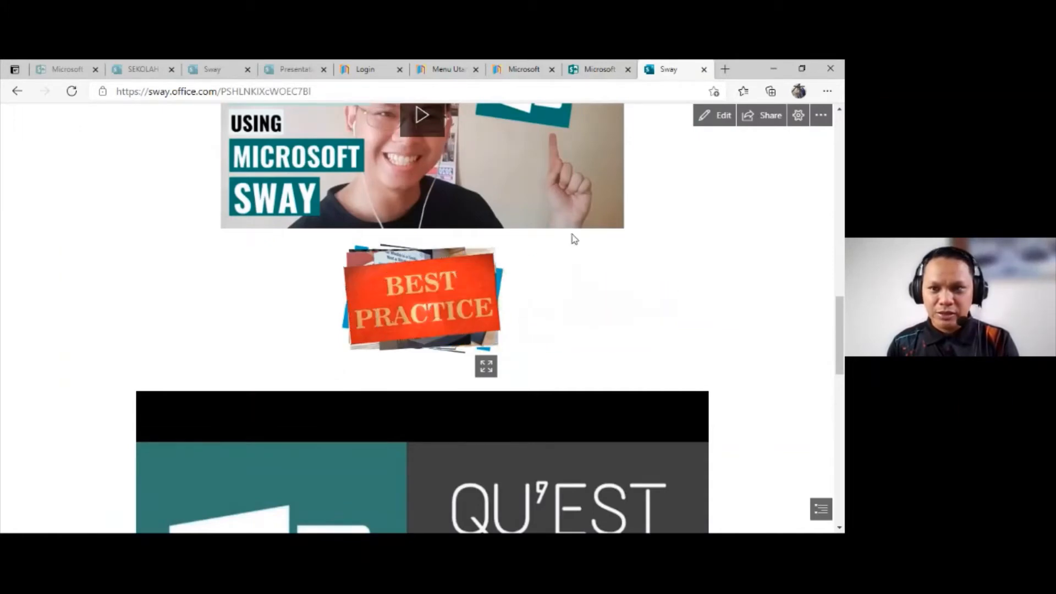
Step: Return to editing and look through the group types available for the Stack group, including Grid and the Slideshow layouts
left_click(713, 122)
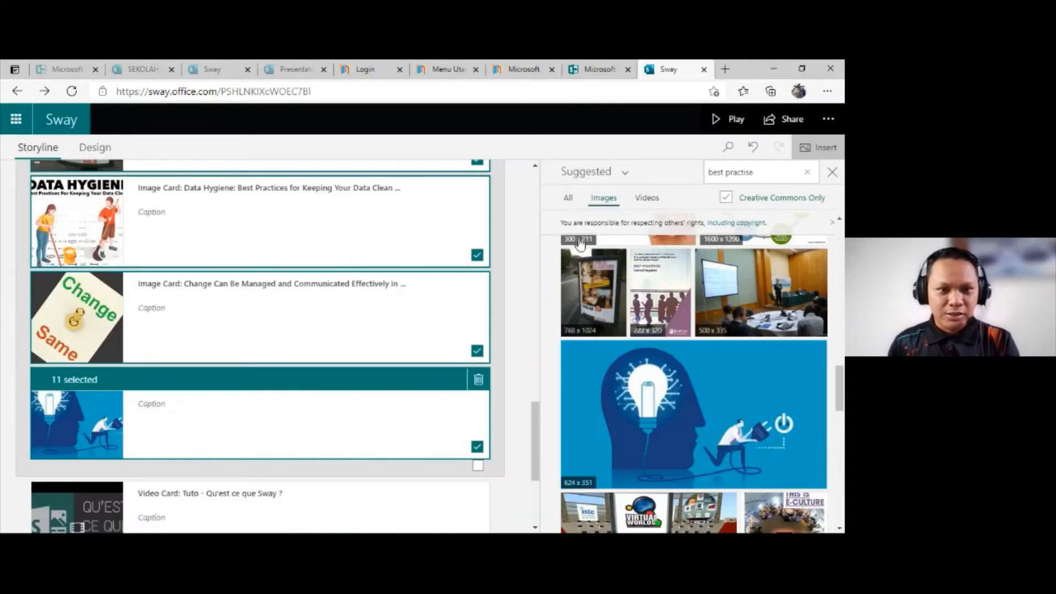
scroll(397, 235, "up", 10)
scroll(400, 259, "up", 5)
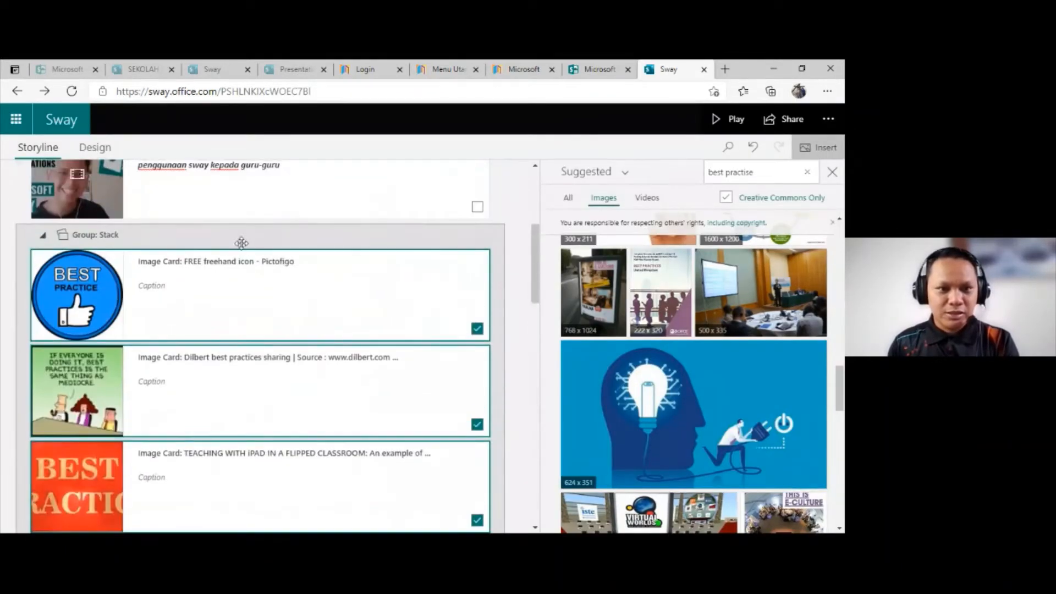
left_click(242, 238)
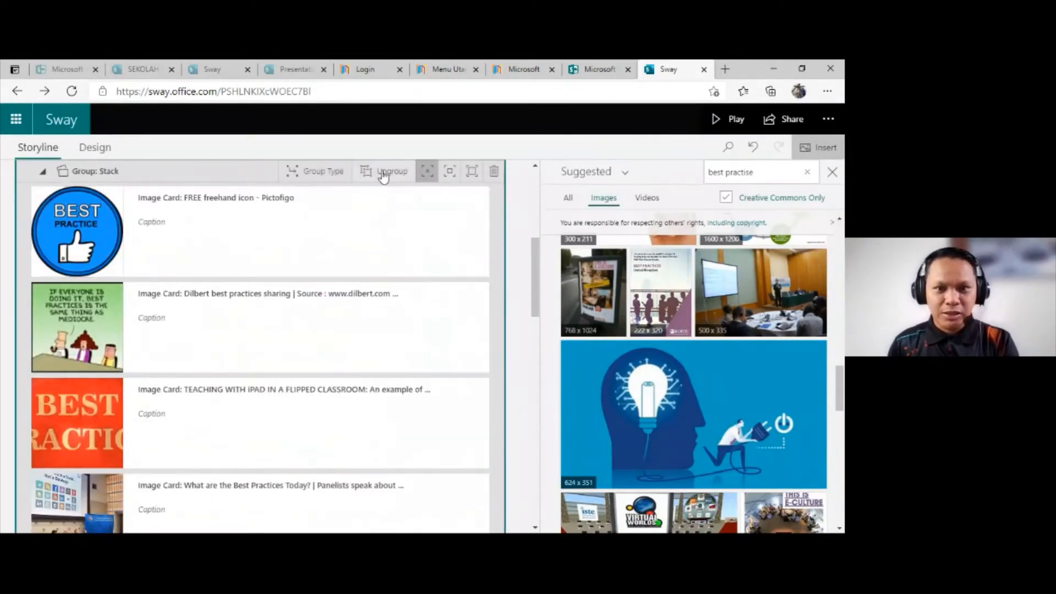
left_click(330, 171)
scroll(731, 286, "down", 3)
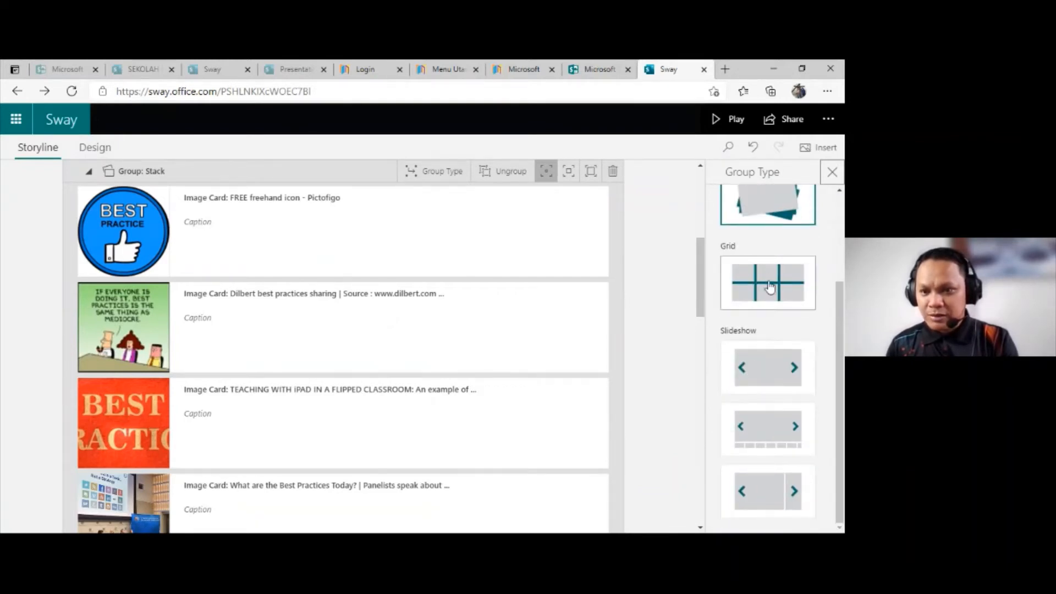
scroll(759, 330, "up", 2)
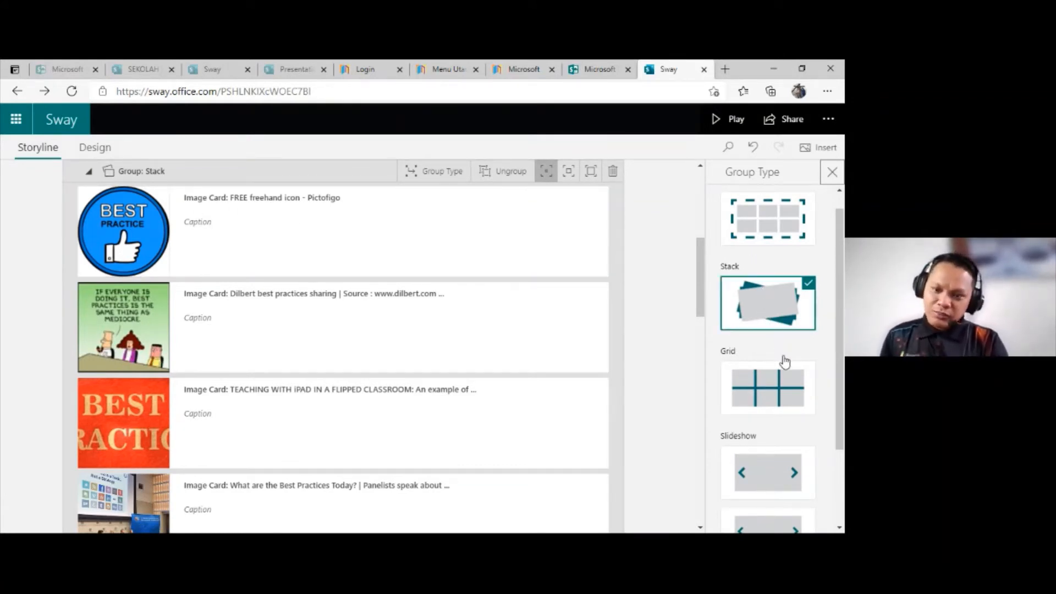
scroll(768, 436, "down", 2)
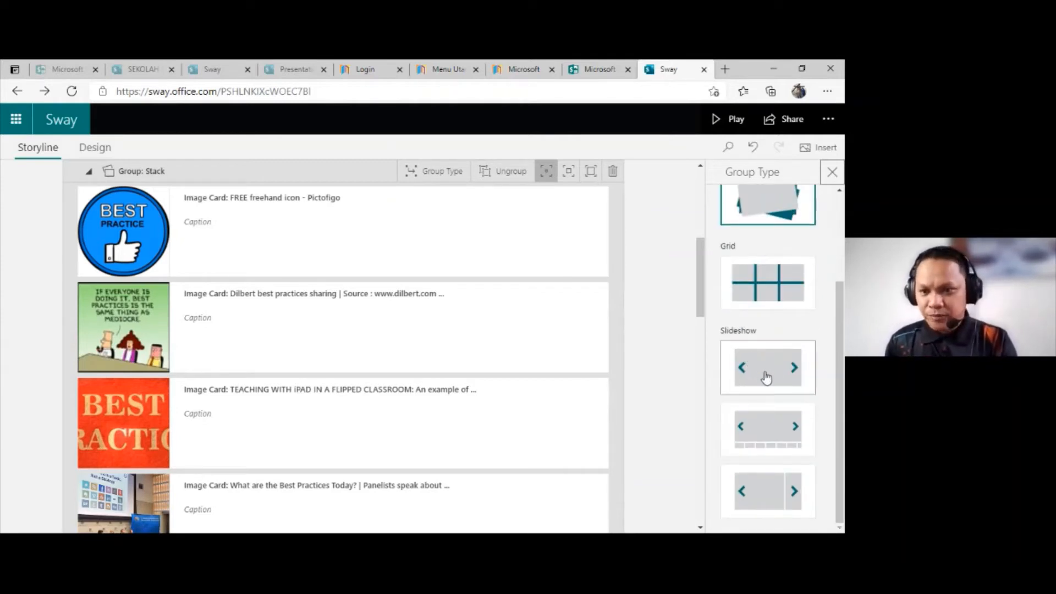
scroll(773, 365, "up", 2)
scroll(768, 401, "down", 2)
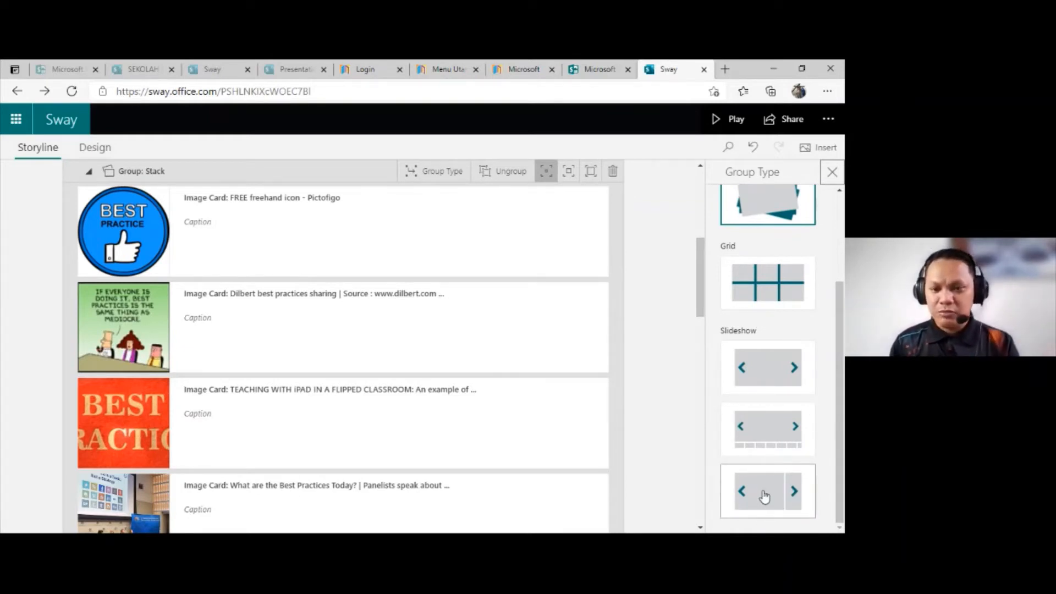
scroll(789, 314, "up", 2)
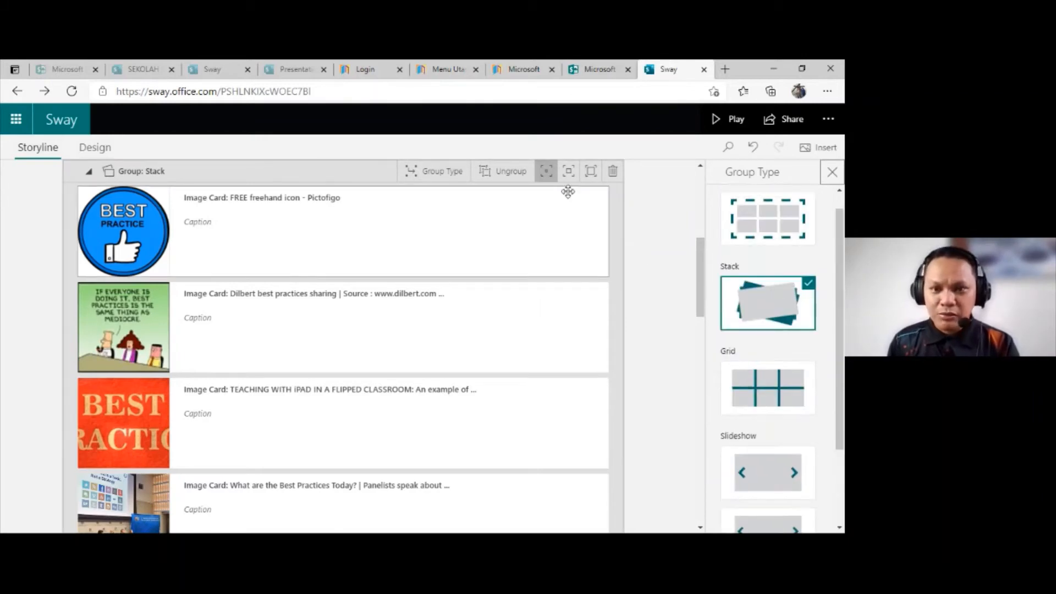
Step: Set the Stack group to the highest emphasis level and play the Sway to view the image stack
left_click(590, 173)
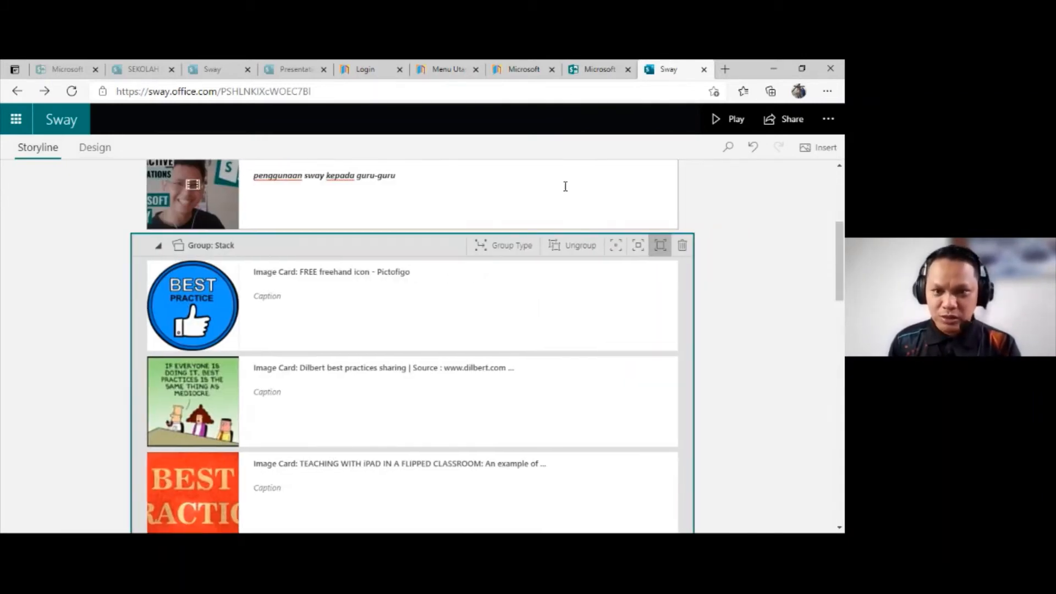
left_click(736, 120)
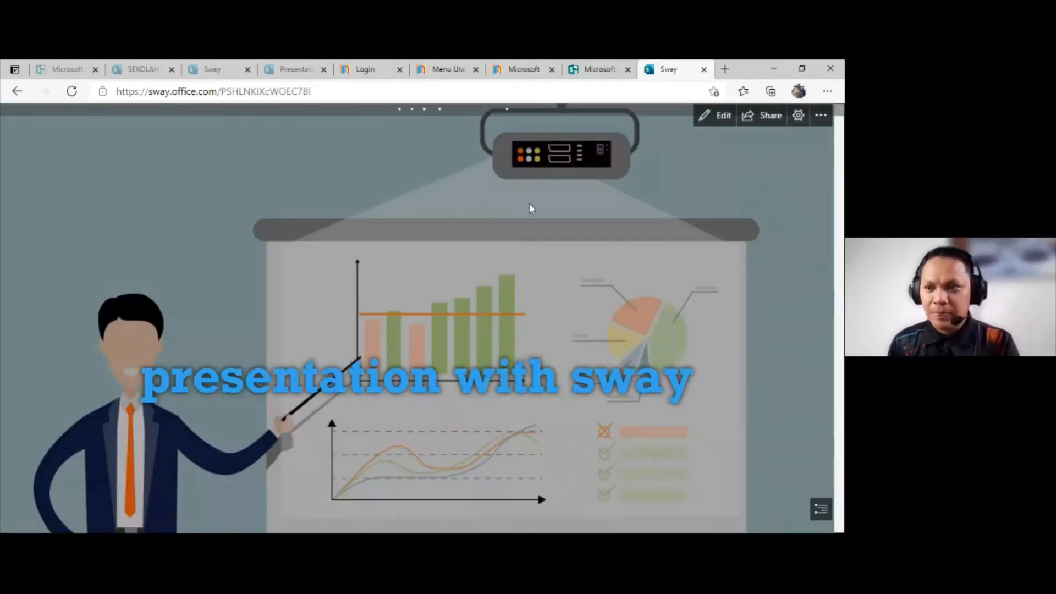
scroll(644, 374, "down", 2)
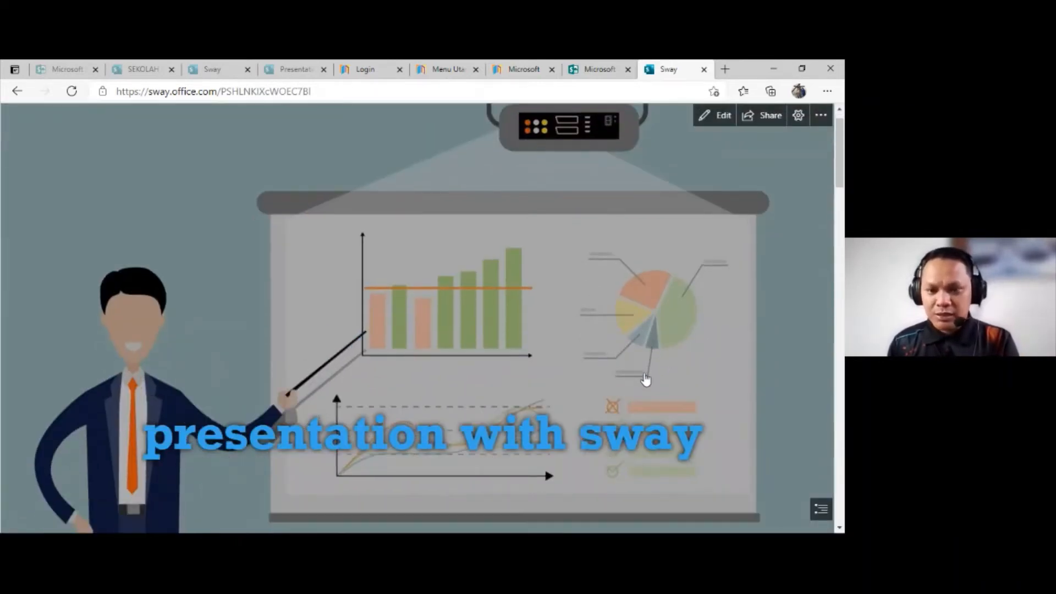
scroll(644, 382, "down", 7)
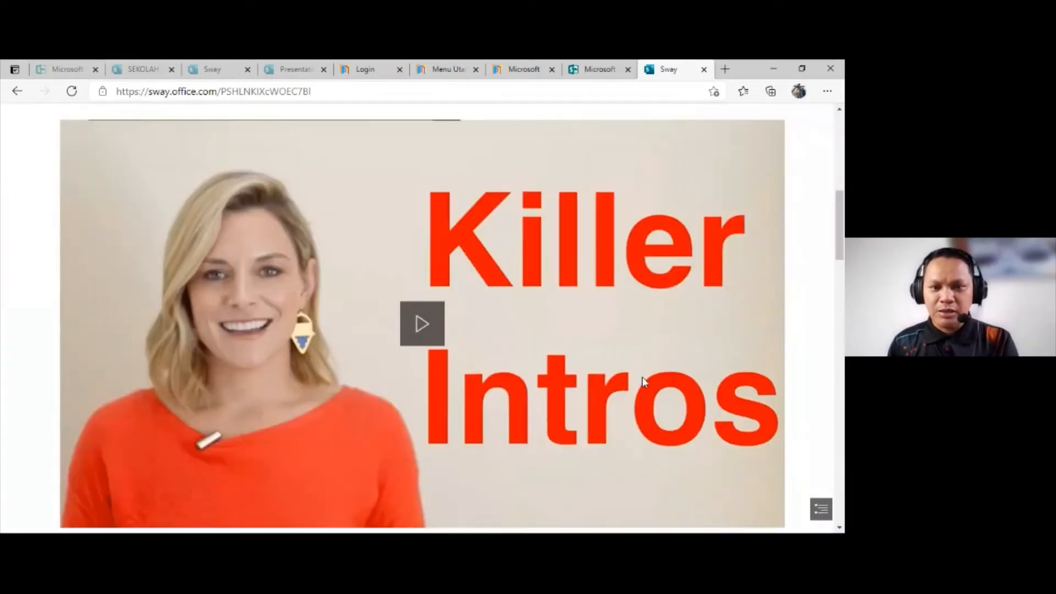
scroll(644, 383, "down", 4)
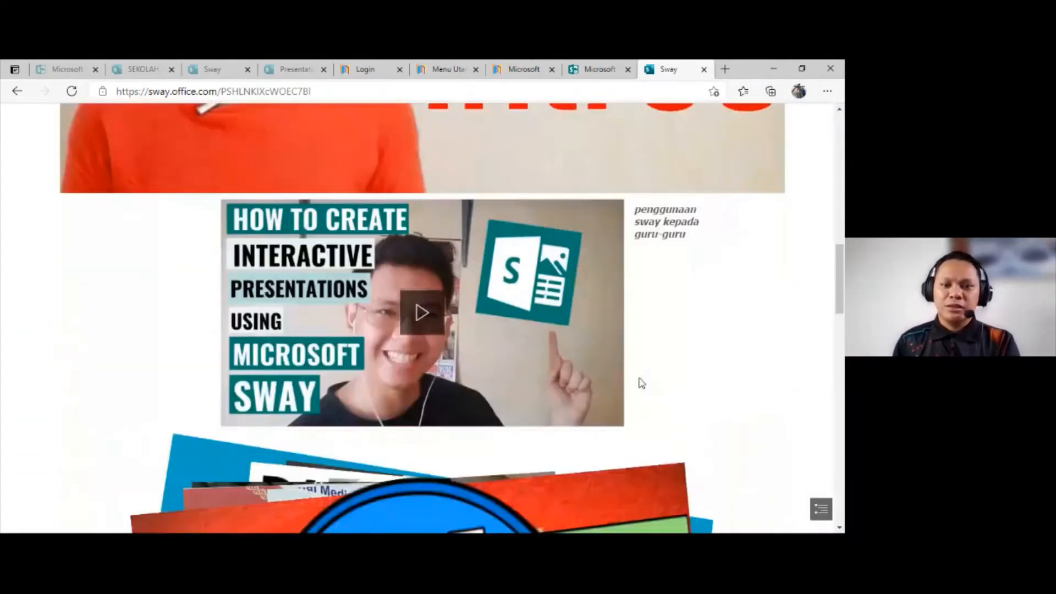
Step: Flip through the images of the enlarged stack in the playing Sway, from the Best Practice thumbs-up picture to the Data Hygiene poster
scroll(641, 384, "down", 2)
scroll(640, 383, "down", 5)
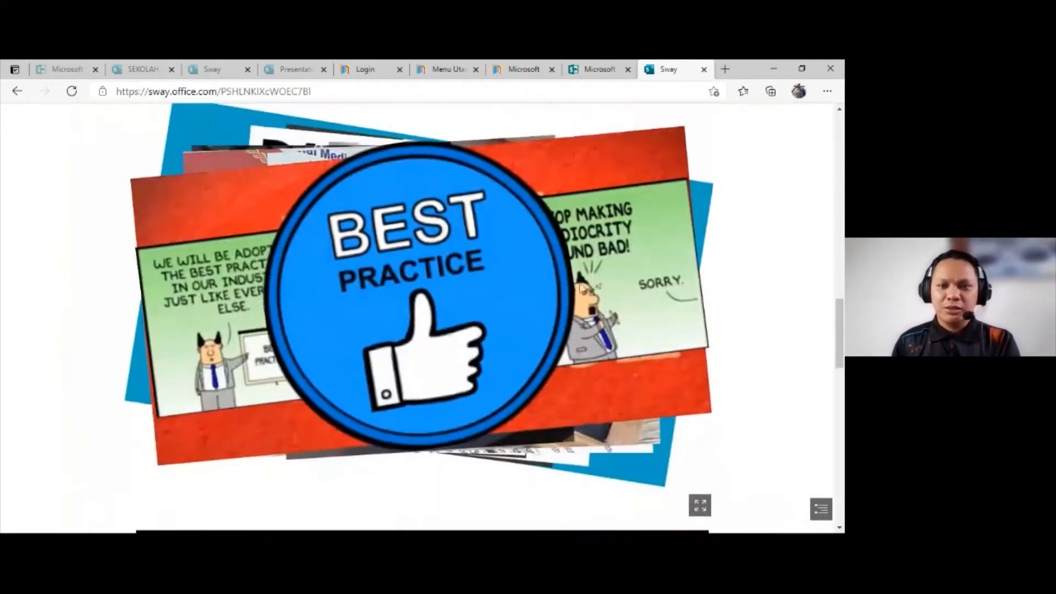
left_click(487, 269)
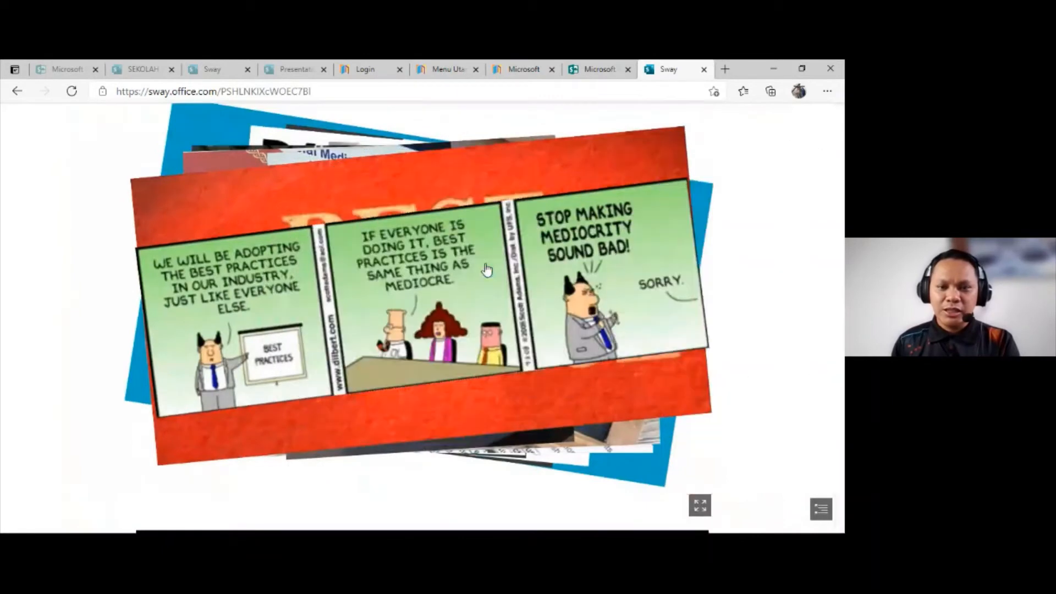
left_click(459, 264)
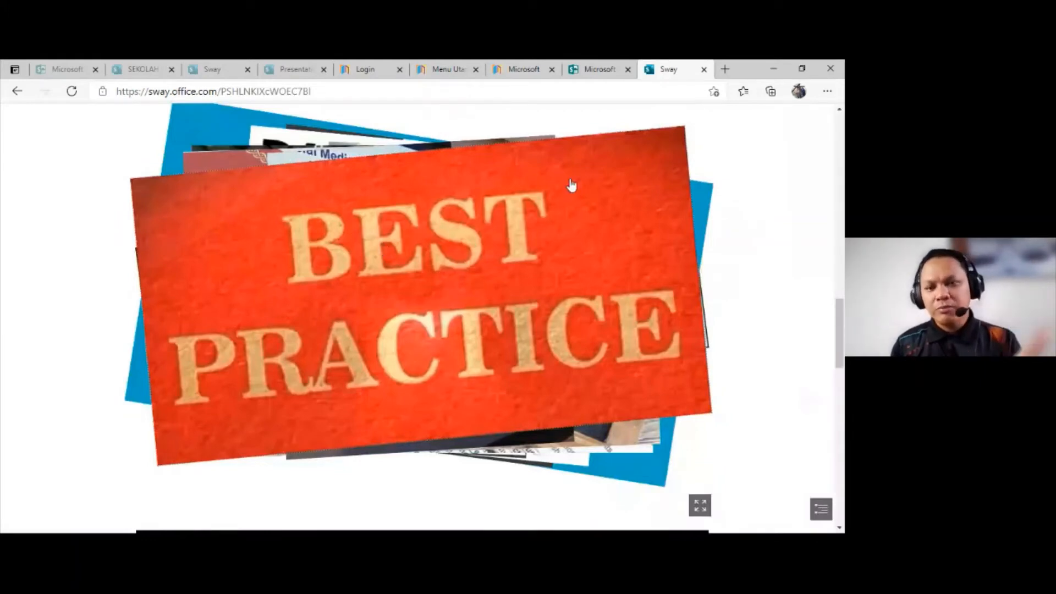
left_click(530, 231)
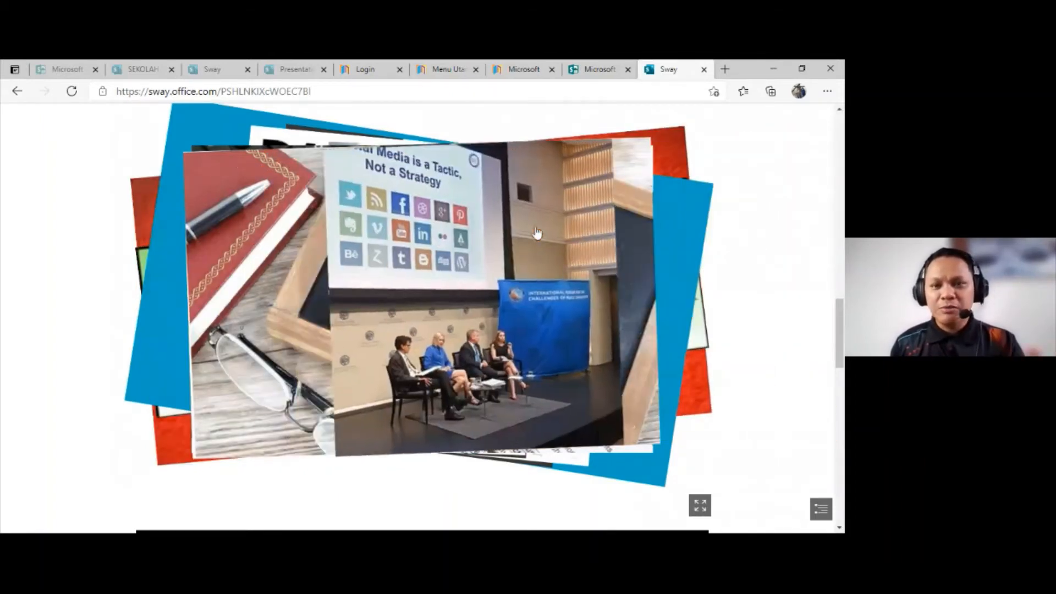
left_click(537, 232)
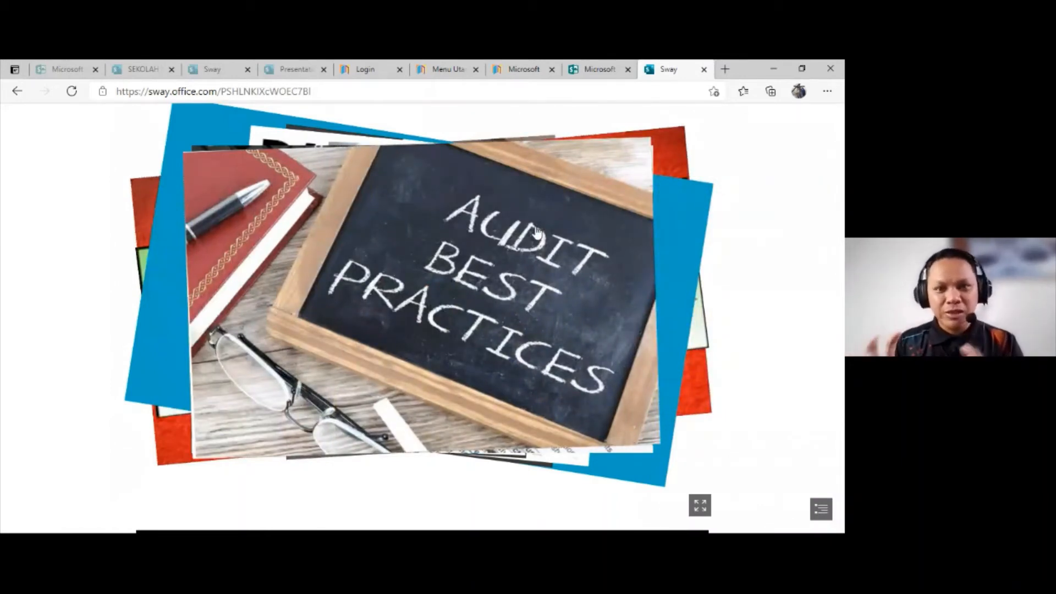
left_click(508, 288)
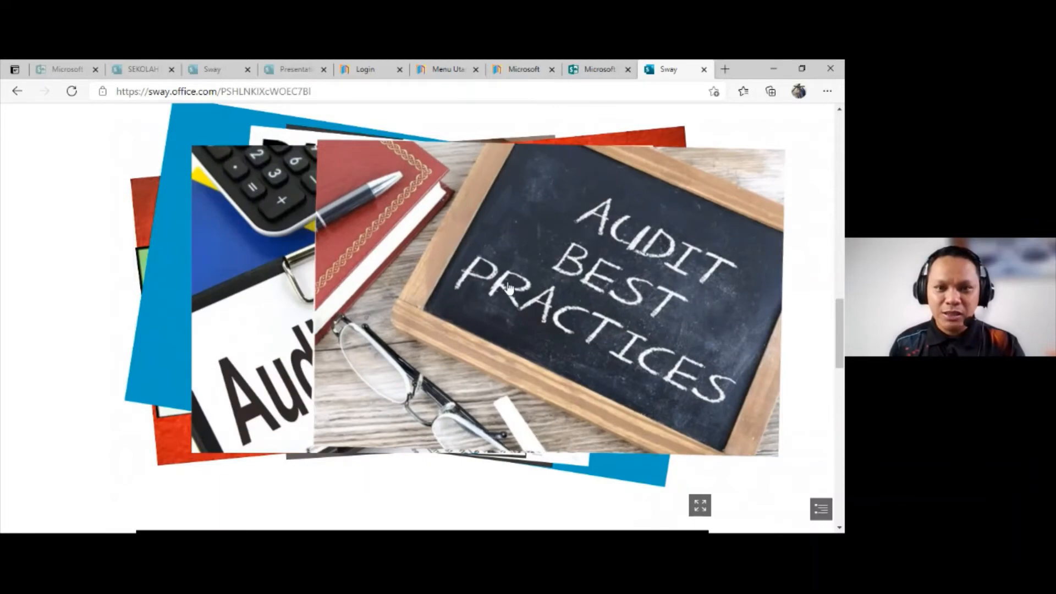
left_click(507, 287)
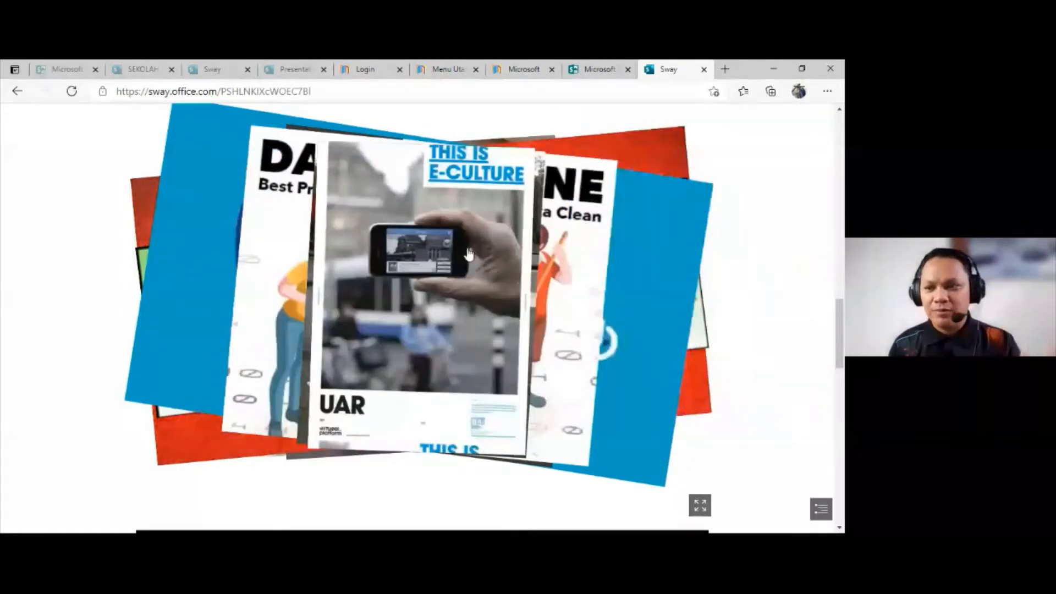
left_click(468, 254)
left_click(467, 264)
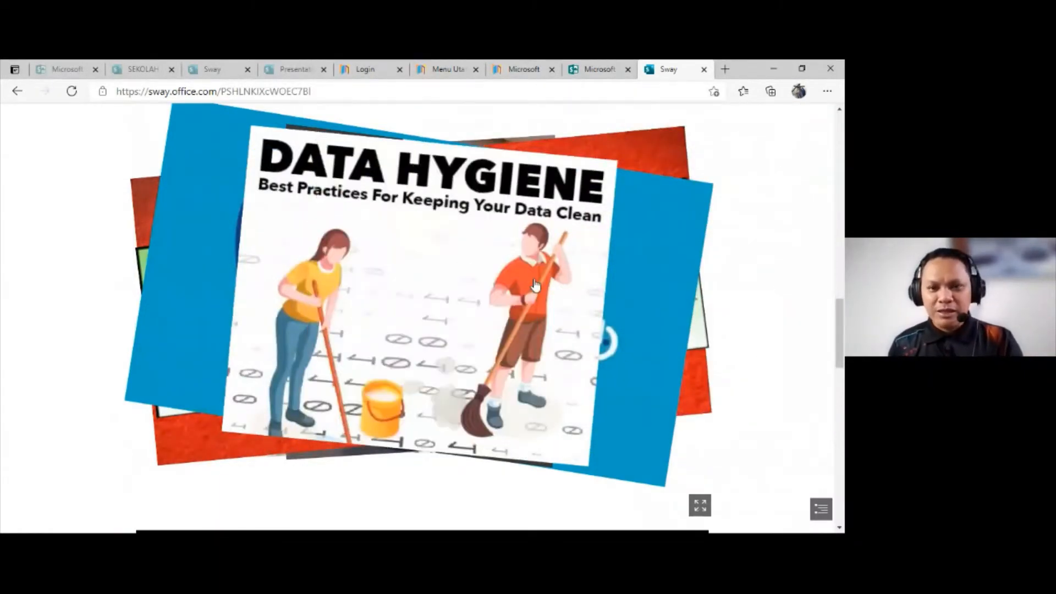
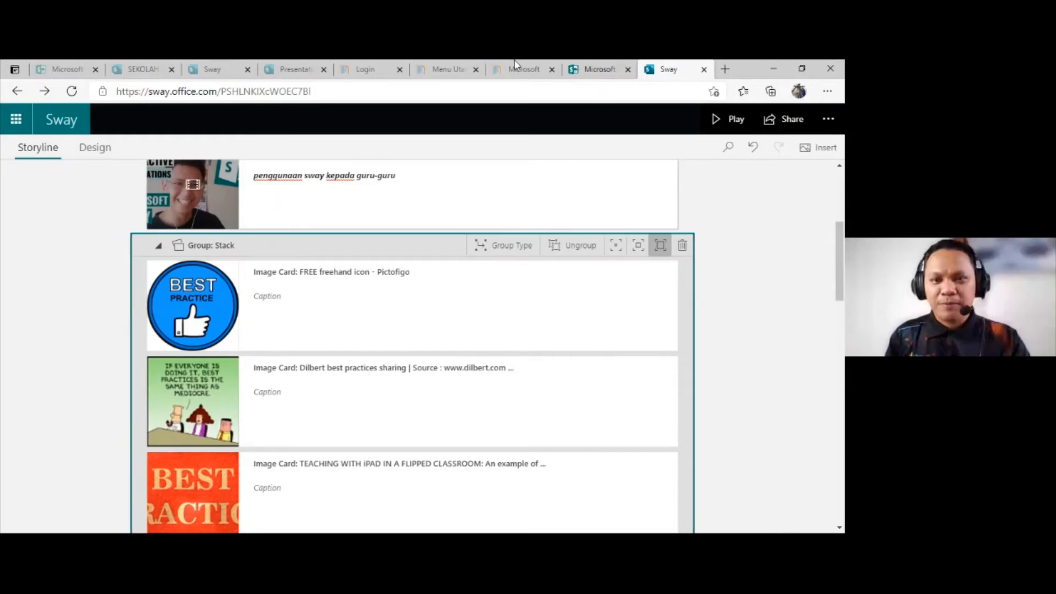
Step: Play the Sway and look over its videos and the enlarged image stack, down to the final Sway beats PowerPoint video
left_click(523, 62)
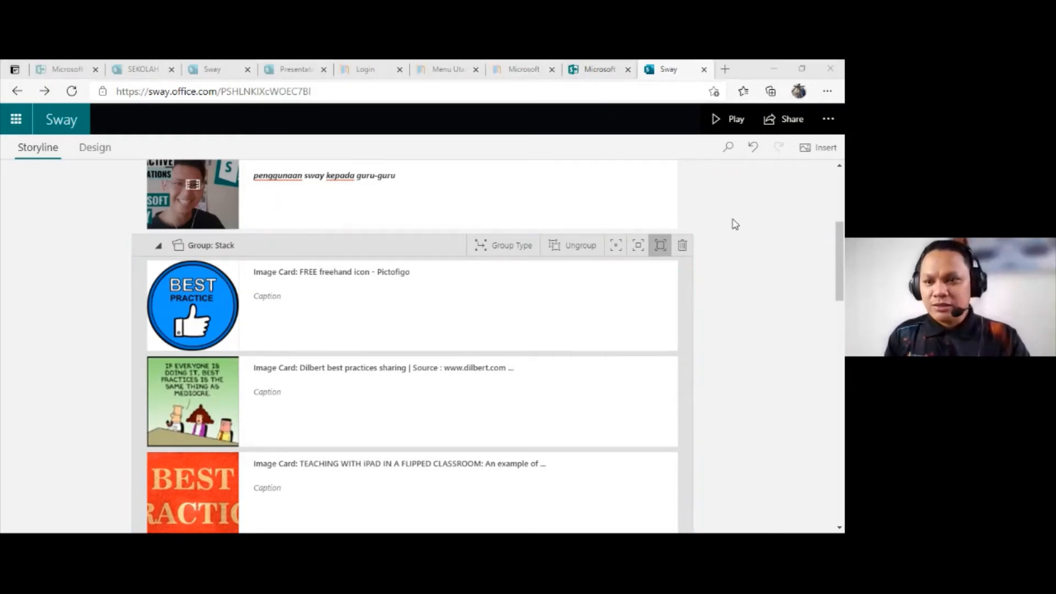
left_click(717, 129)
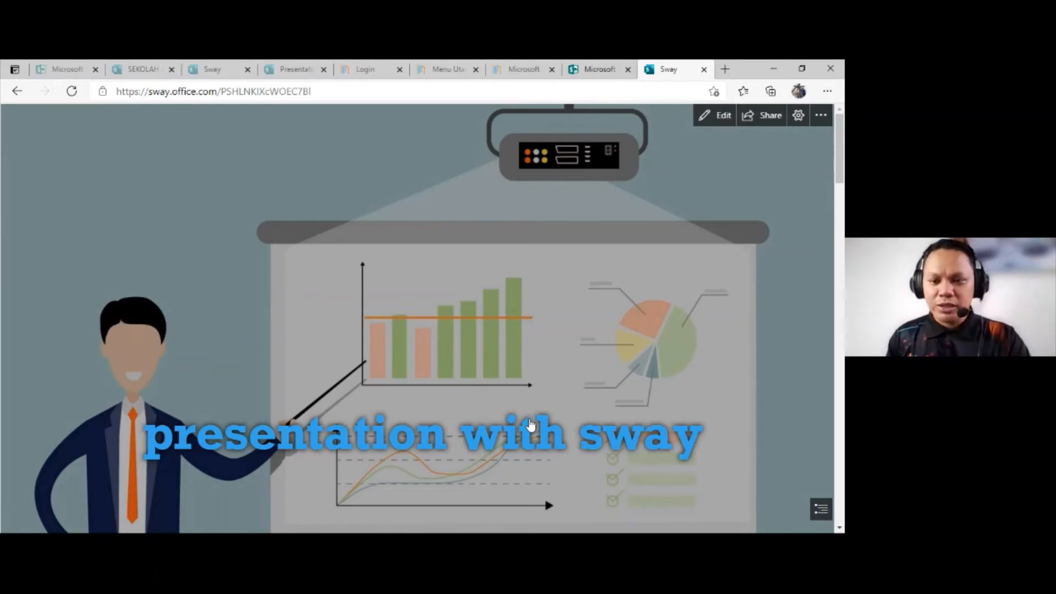
scroll(531, 424, "down", 10)
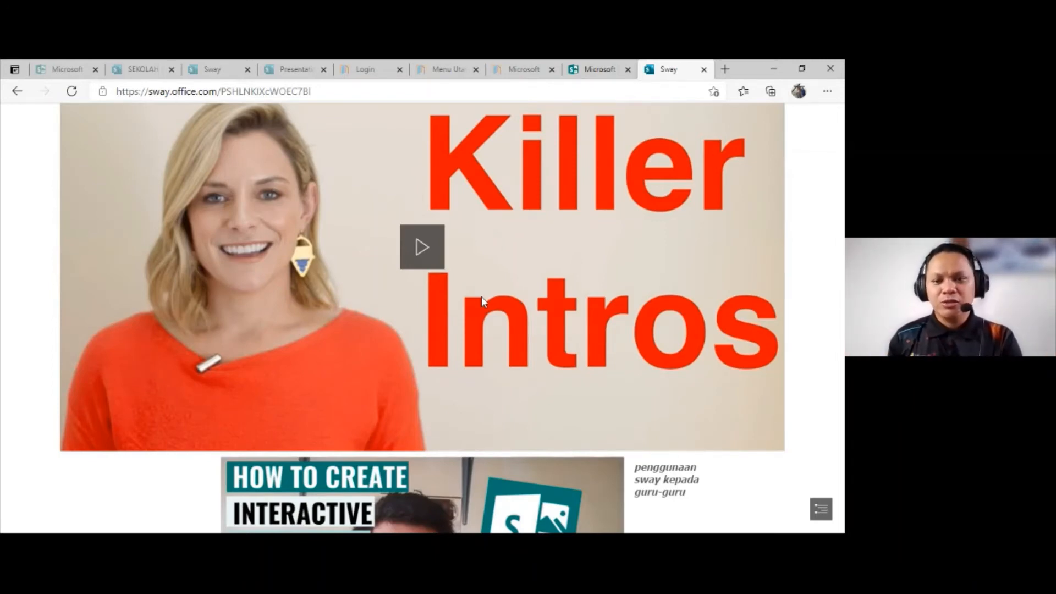
scroll(481, 296, "down", 4)
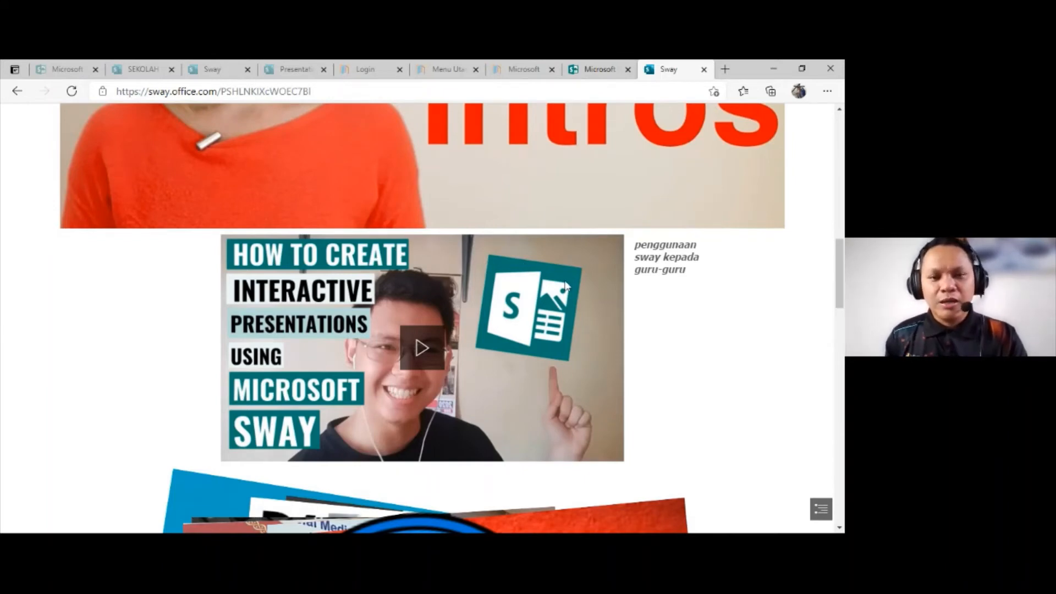
scroll(567, 286, "down", 3)
scroll(567, 289, "down", 2)
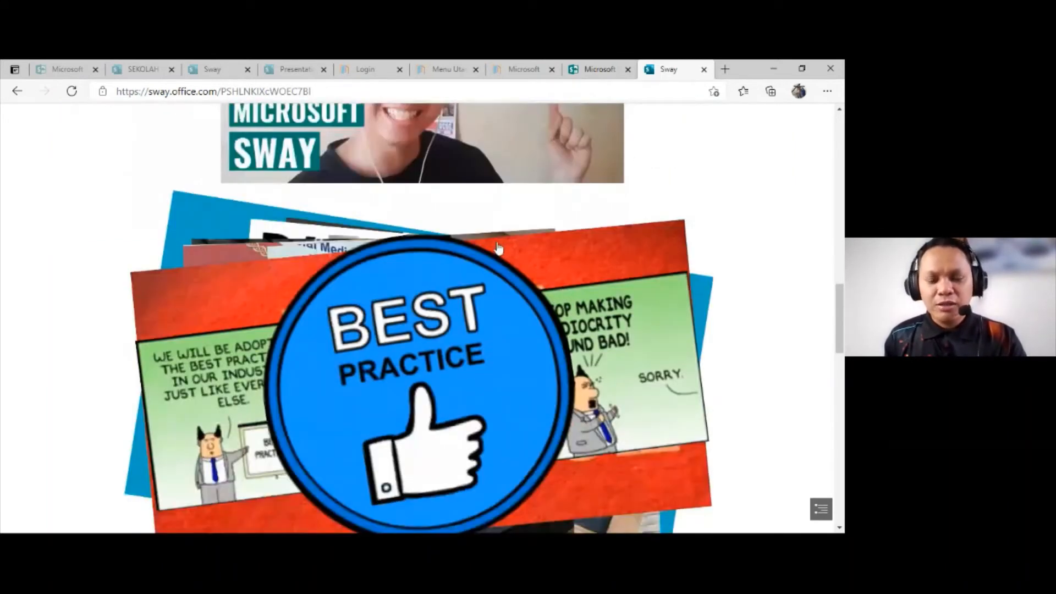
scroll(497, 247, "up", 3)
scroll(450, 244, "up", 2)
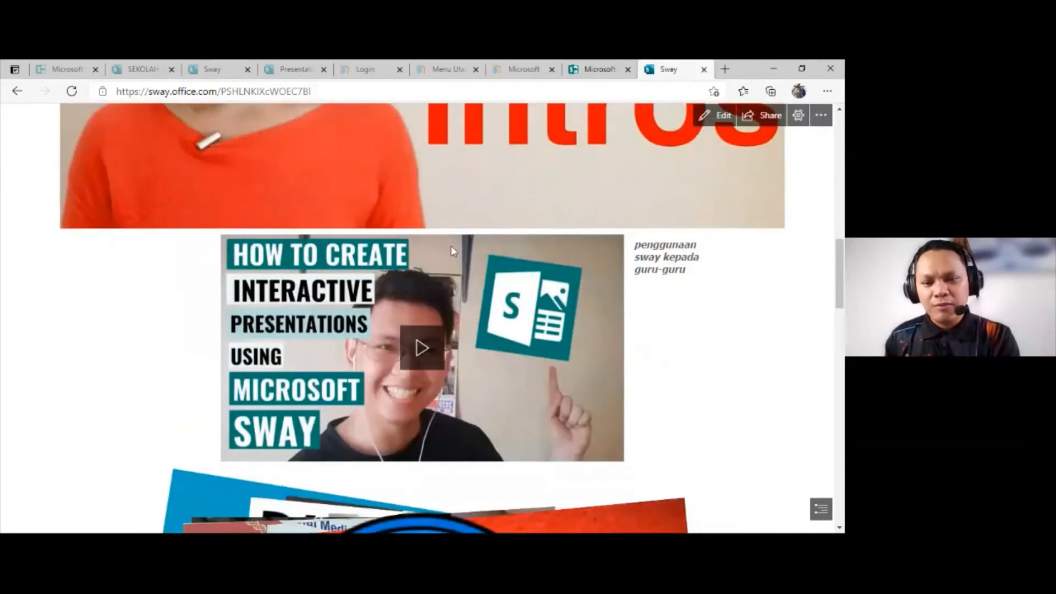
scroll(450, 247, "down", 1)
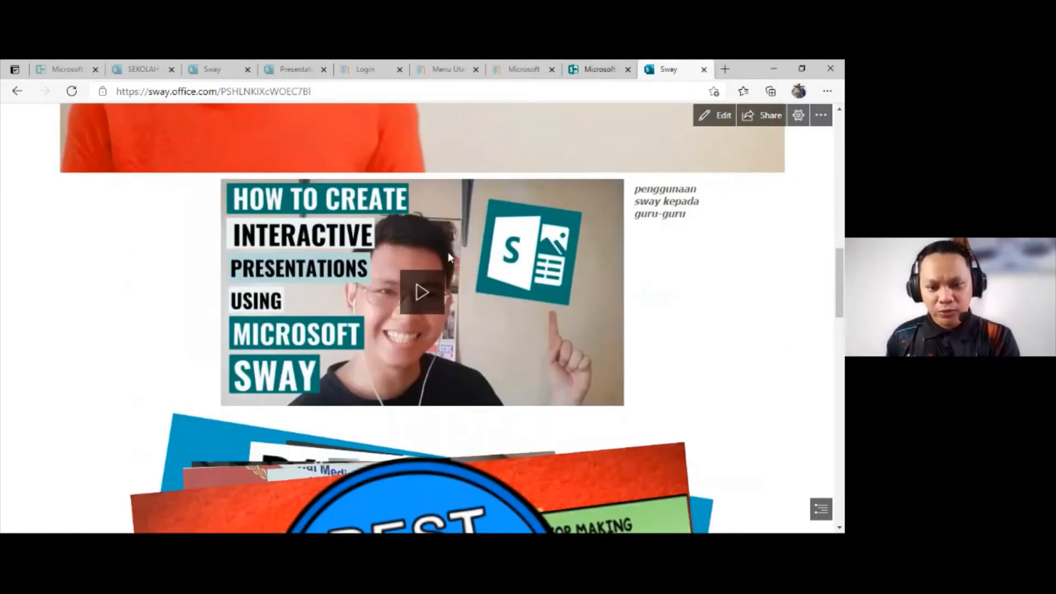
scroll(448, 252, "down", 5)
scroll(447, 259, "down", 15)
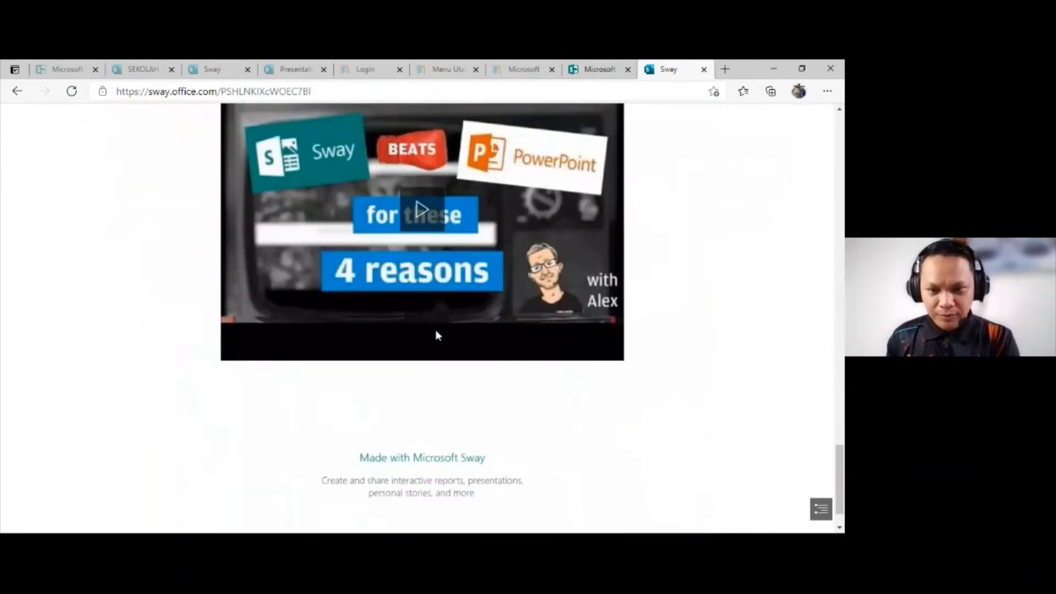
scroll(438, 336, "up", 12)
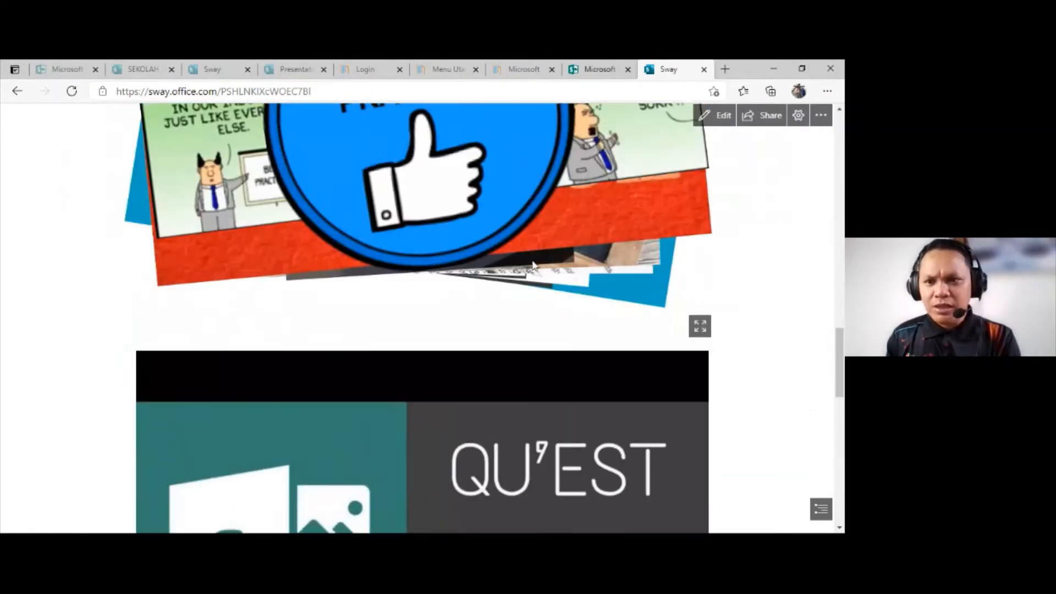
scroll(660, 203, "up", 1)
scroll(680, 199, "up", 3)
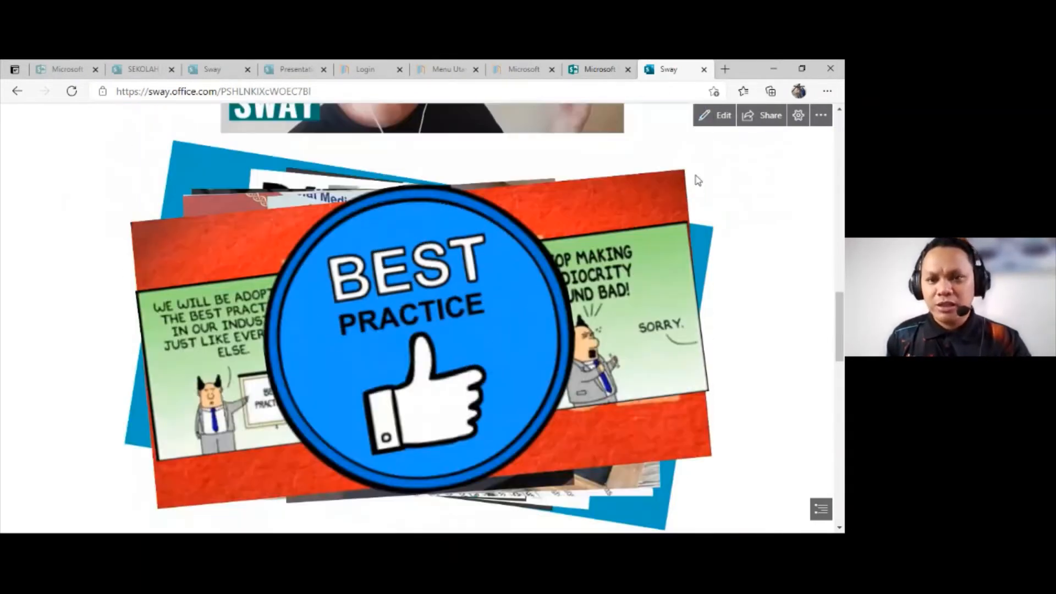
Step: Return to editing and review the group types offered for the Stack group, down to the last Slideshow layout
left_click(715, 121)
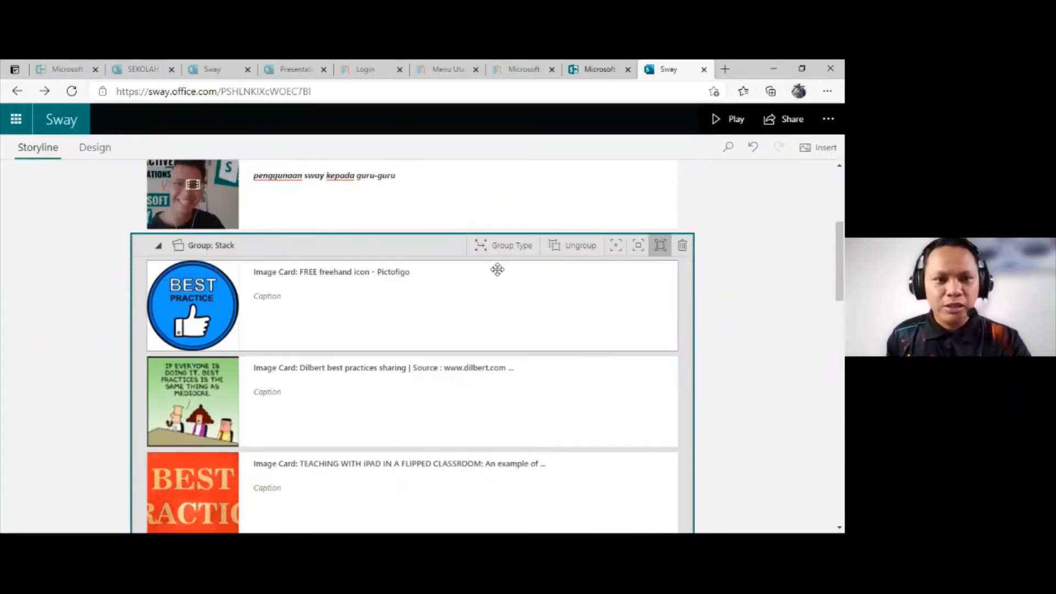
scroll(501, 264, "down", 1)
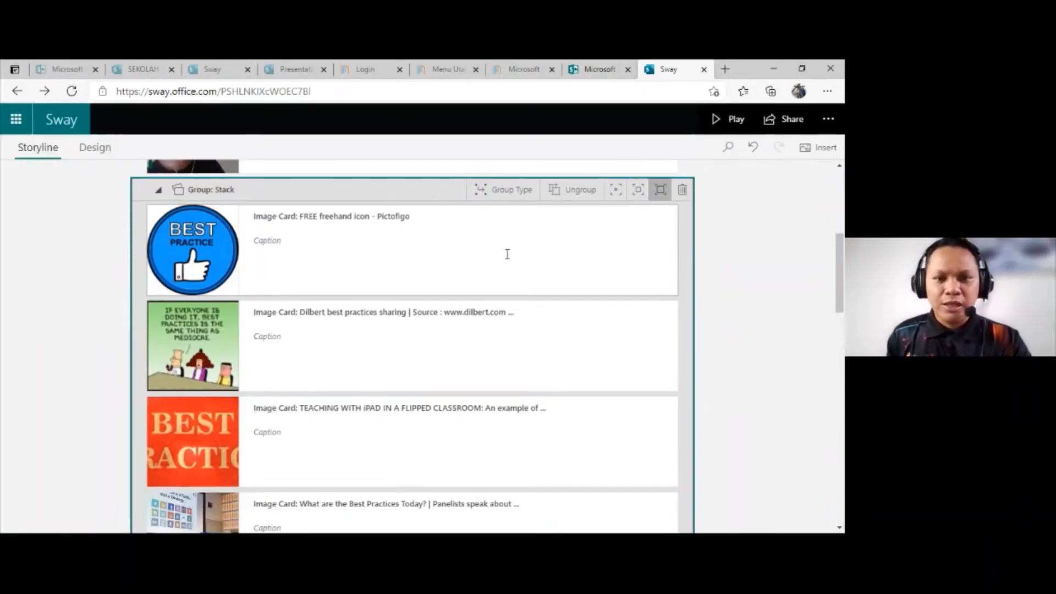
left_click(510, 191)
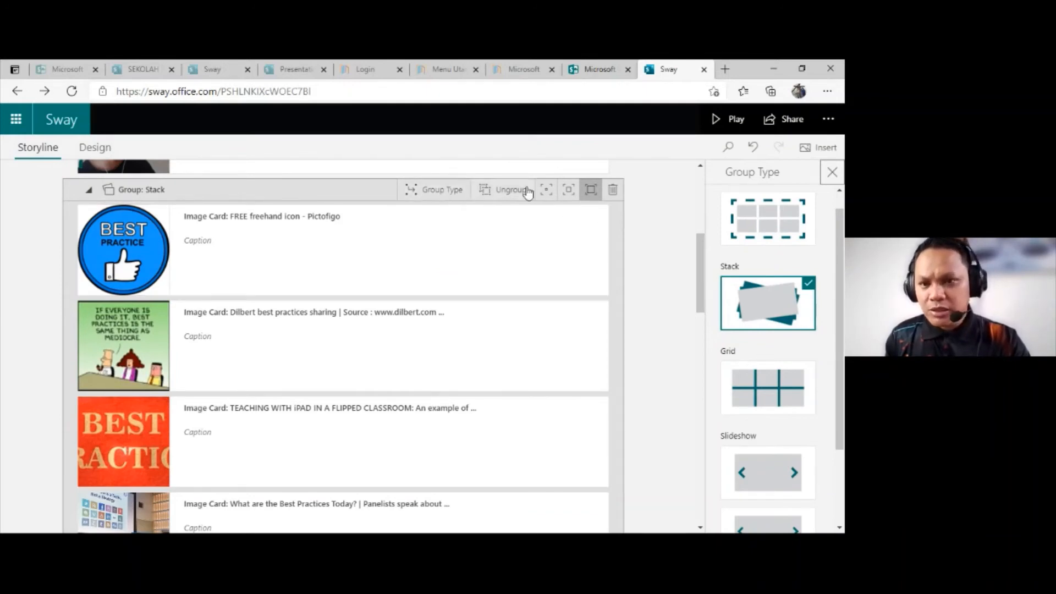
scroll(726, 275, "down", 2)
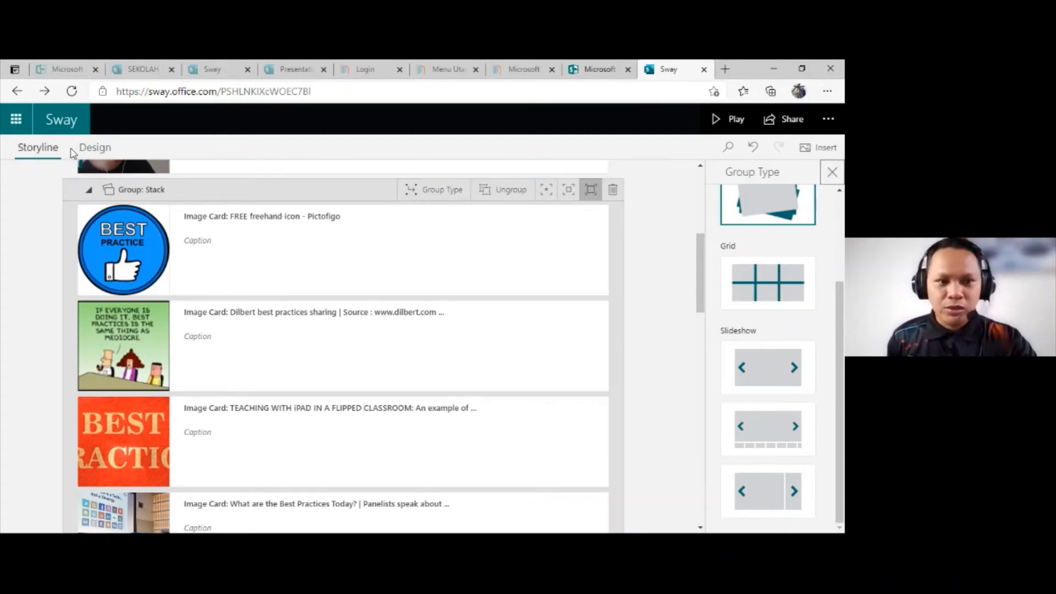
left_click(839, 179)
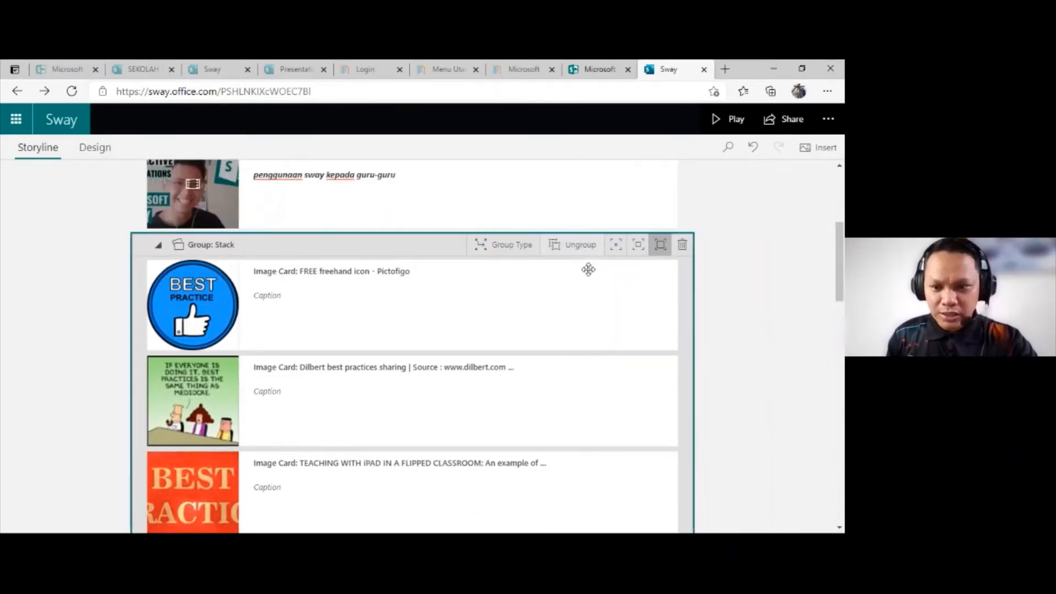
Step: Insert an empty image card after the last video card, "Sway beats Powerpoint for these 4 reasons"
scroll(587, 269, "down", 4)
scroll(760, 403, "down", 5)
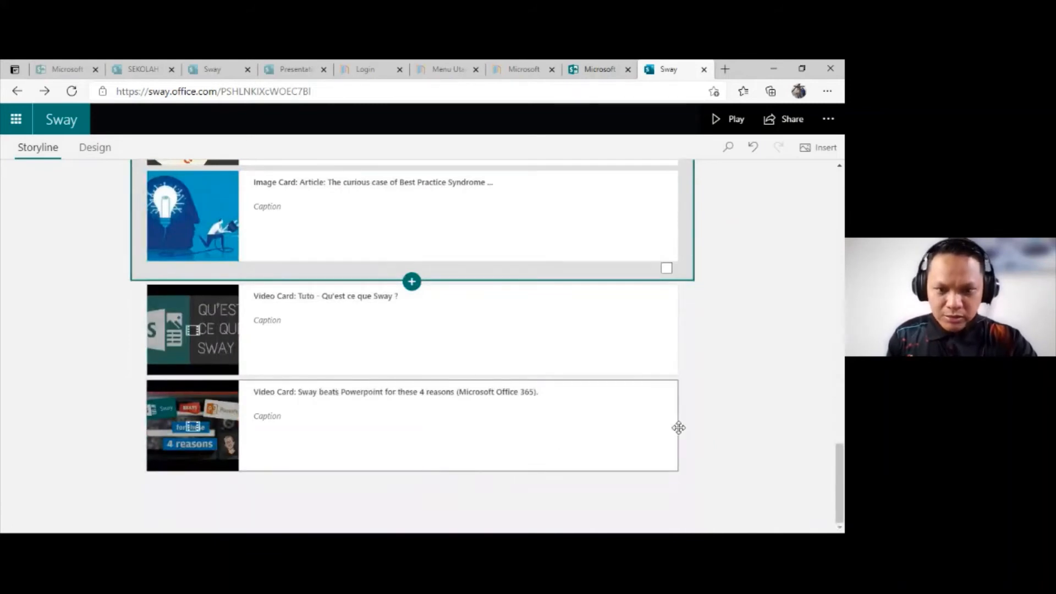
left_click(423, 438)
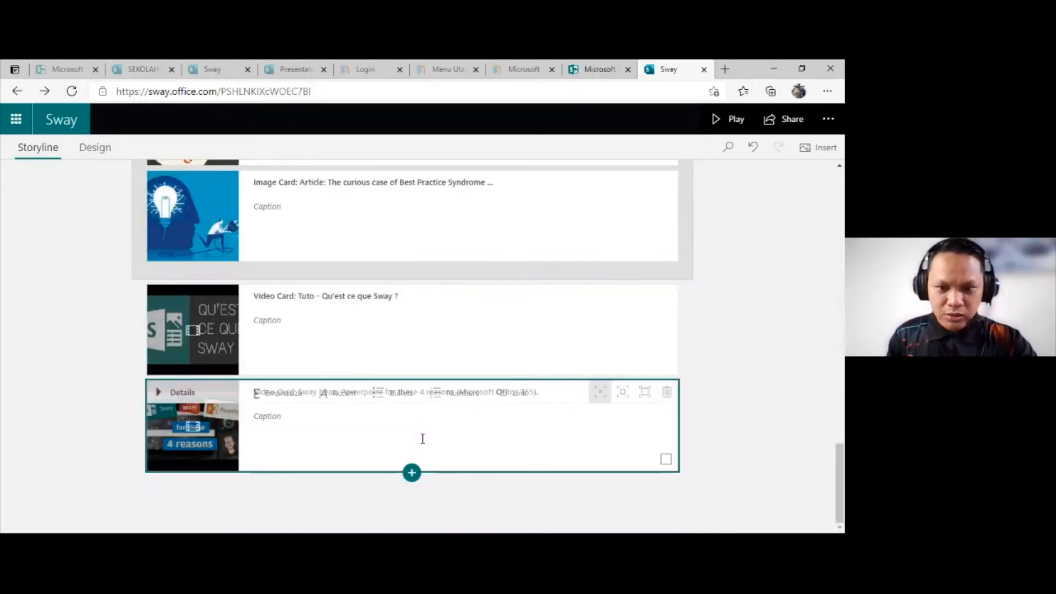
left_click(412, 472)
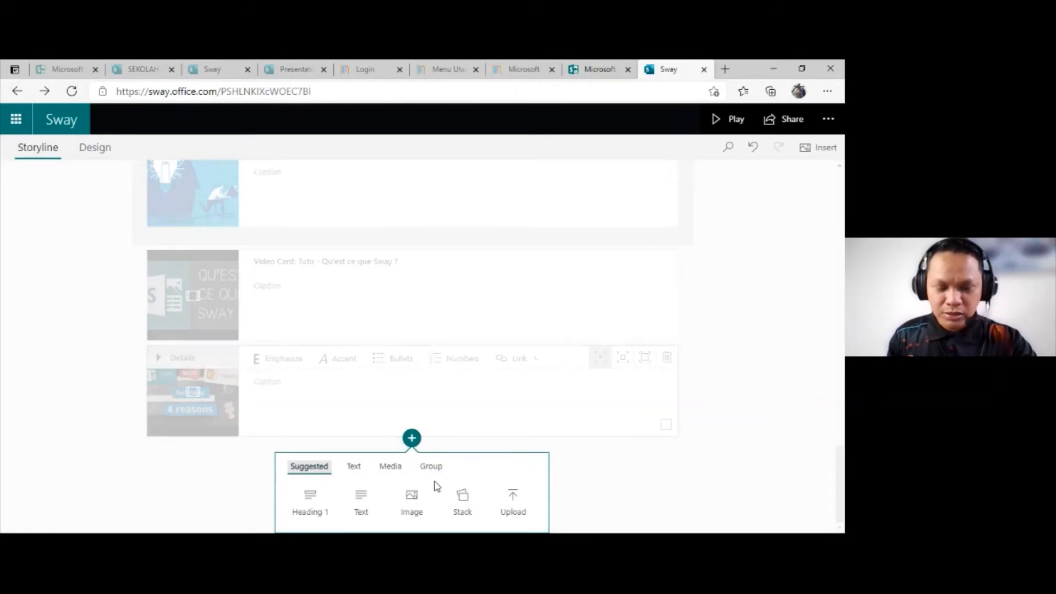
left_click(413, 502)
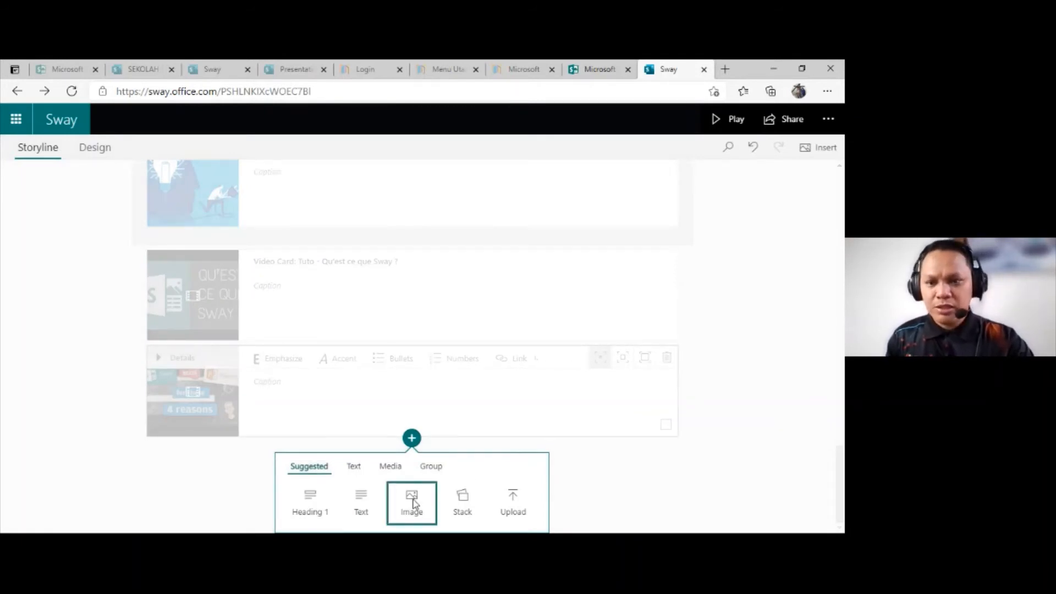
left_click(413, 502)
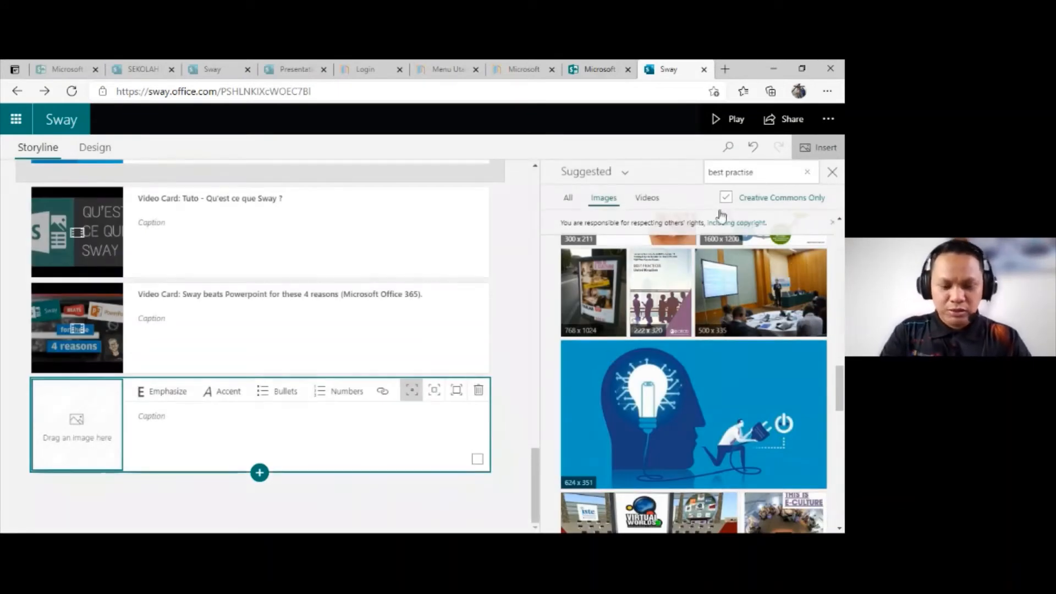
Step: Search the suggested images for "tiger" and look through the list of available content sources
left_click(758, 177)
type("tih")
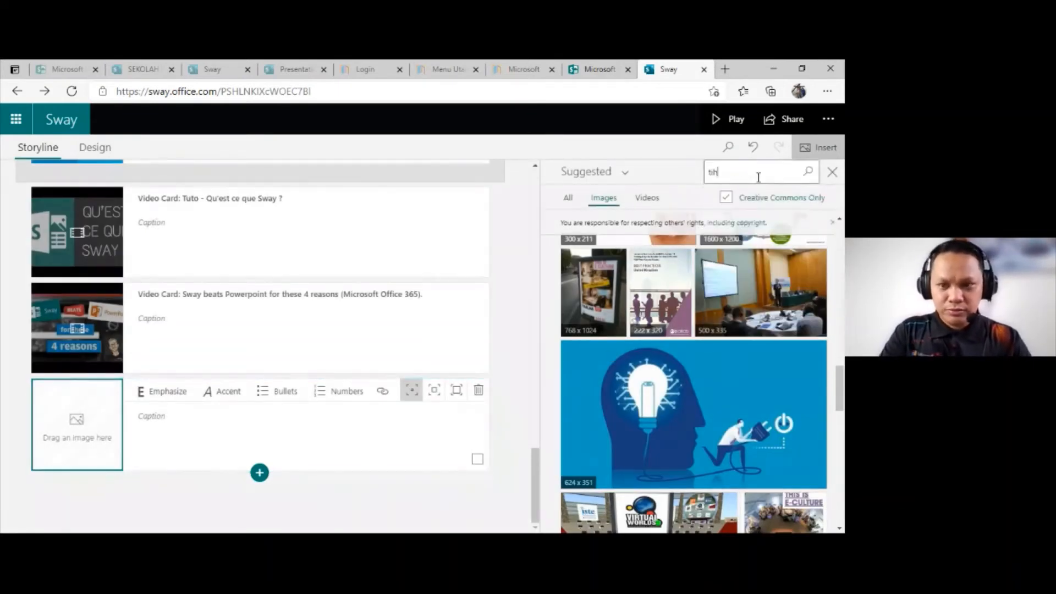
key("BackSpace")
type("ger")
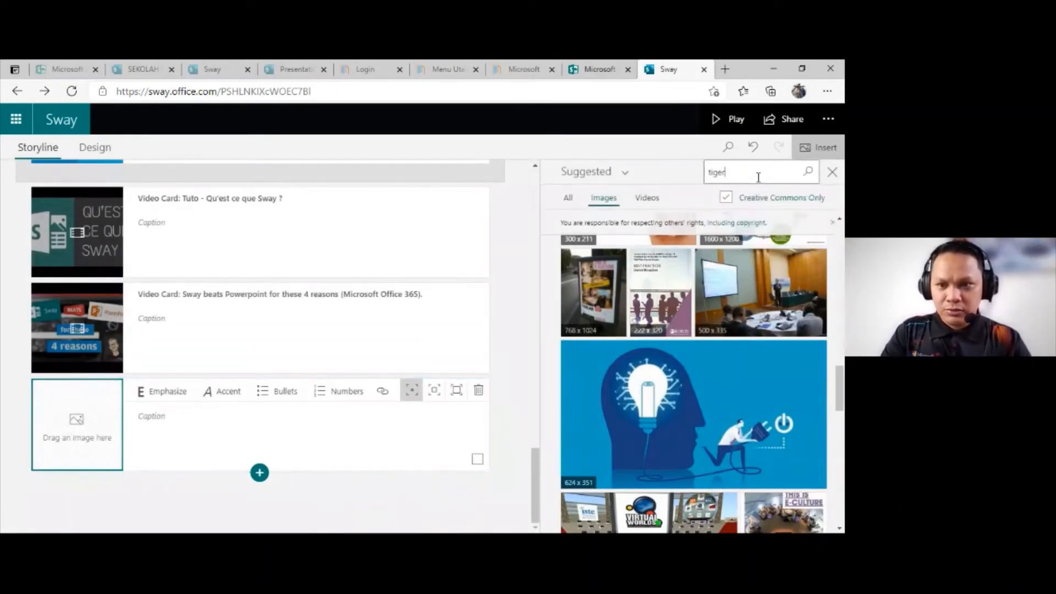
key("Return")
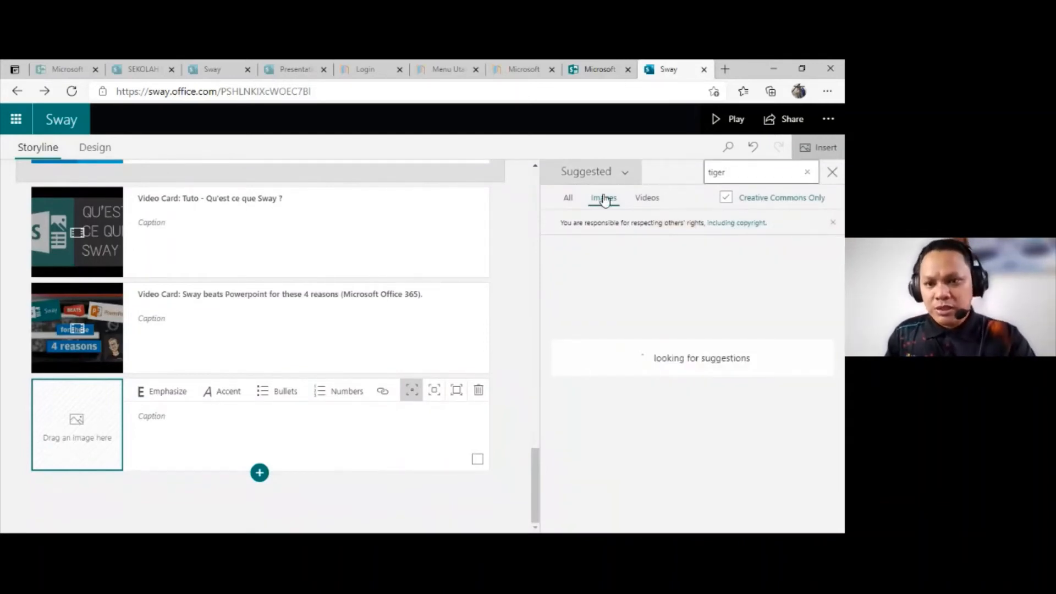
left_click(624, 175)
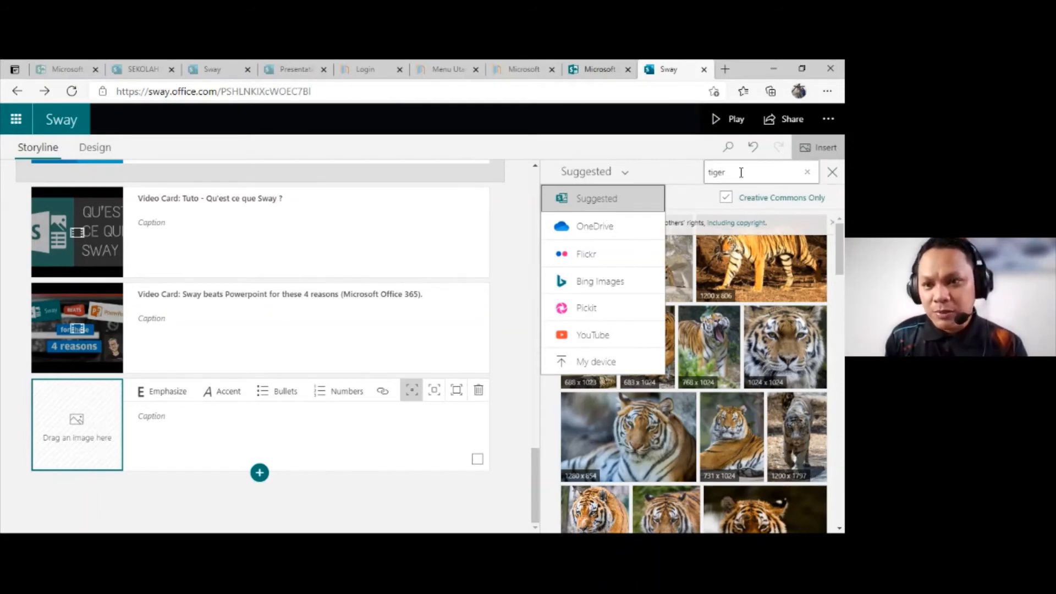
left_click(676, 172)
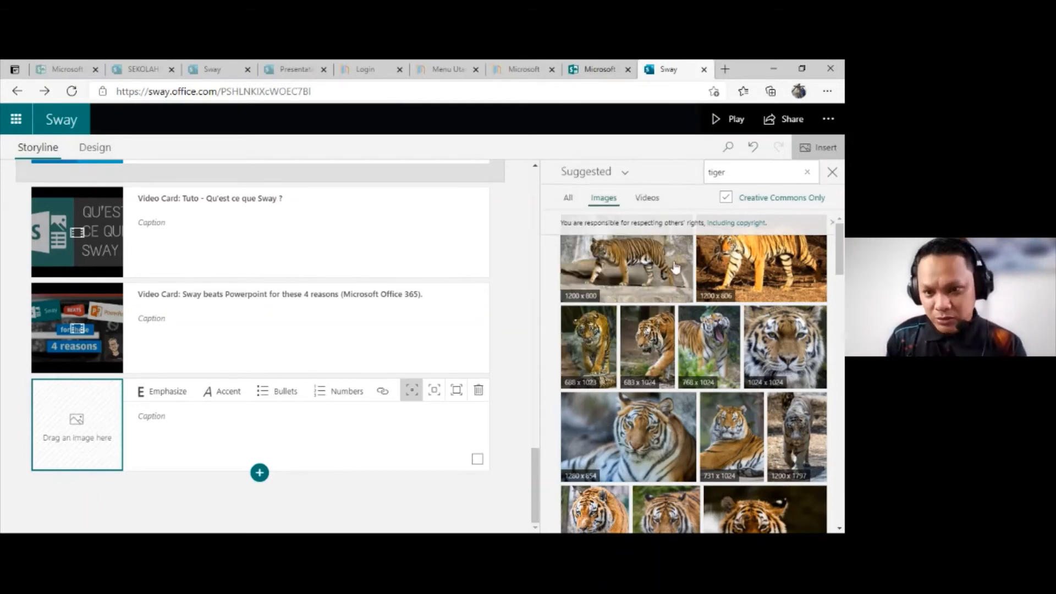
Step: Browse the tiger pictures and add the 896 x 672 image of a walking tiger to the empty image card
scroll(688, 372, "down", 2)
scroll(688, 372, "down", 5)
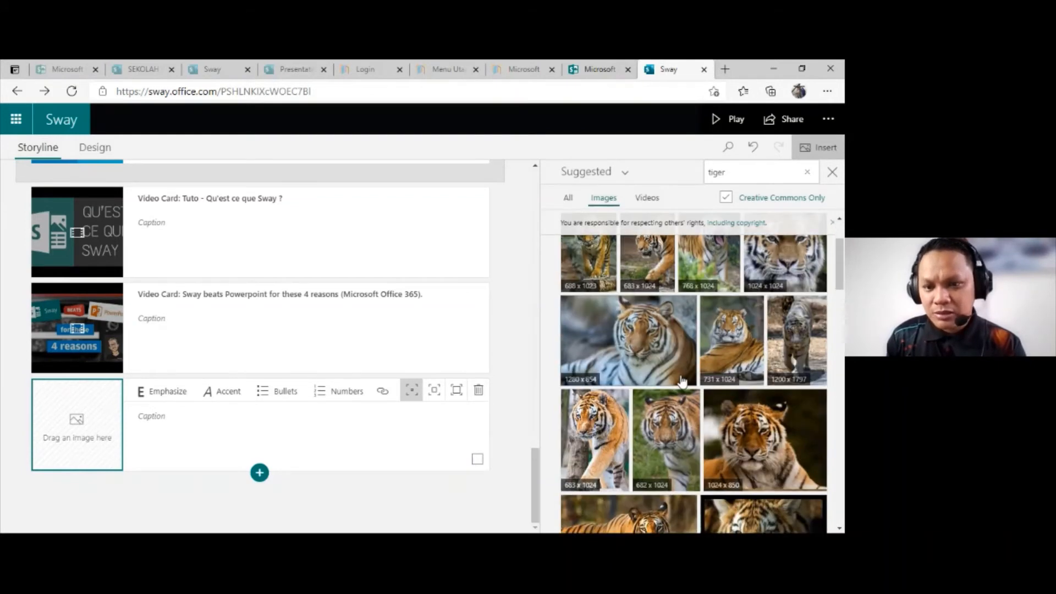
left_click(684, 380)
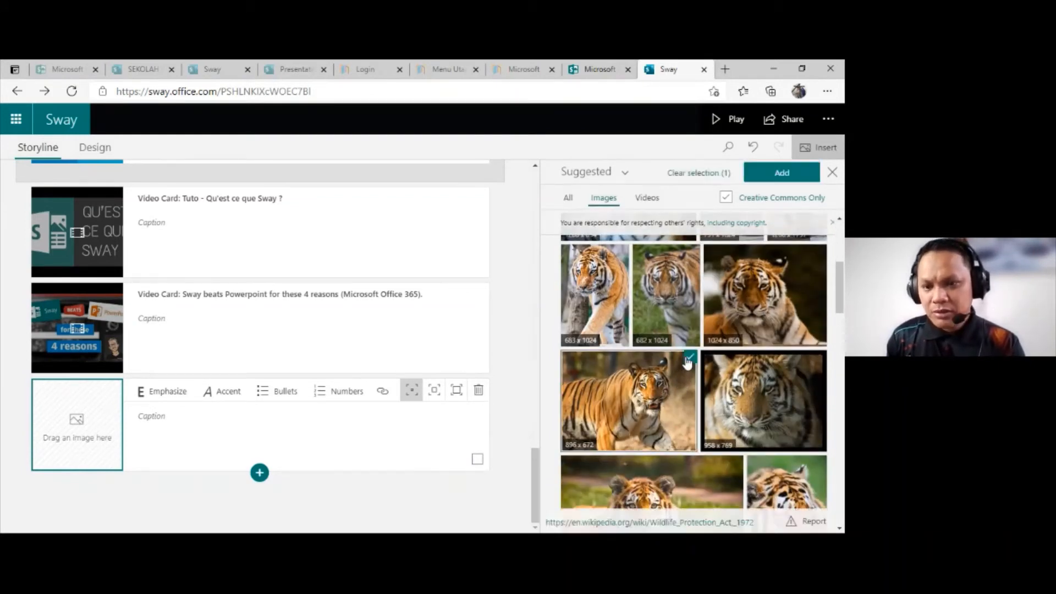
scroll(742, 286, "up", 2)
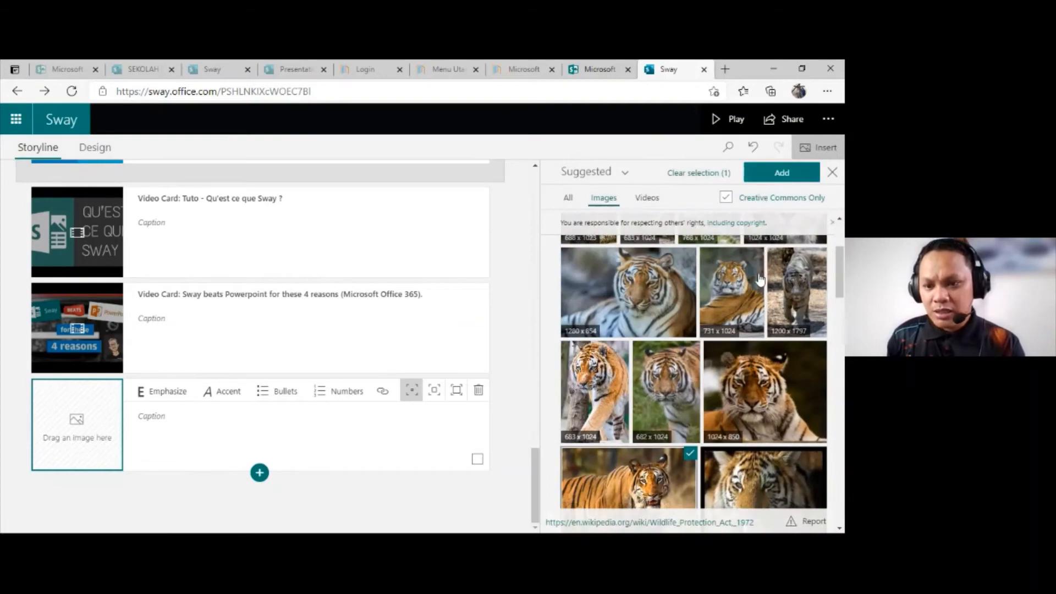
scroll(756, 350, "down", 1)
scroll(756, 351, "down", 6)
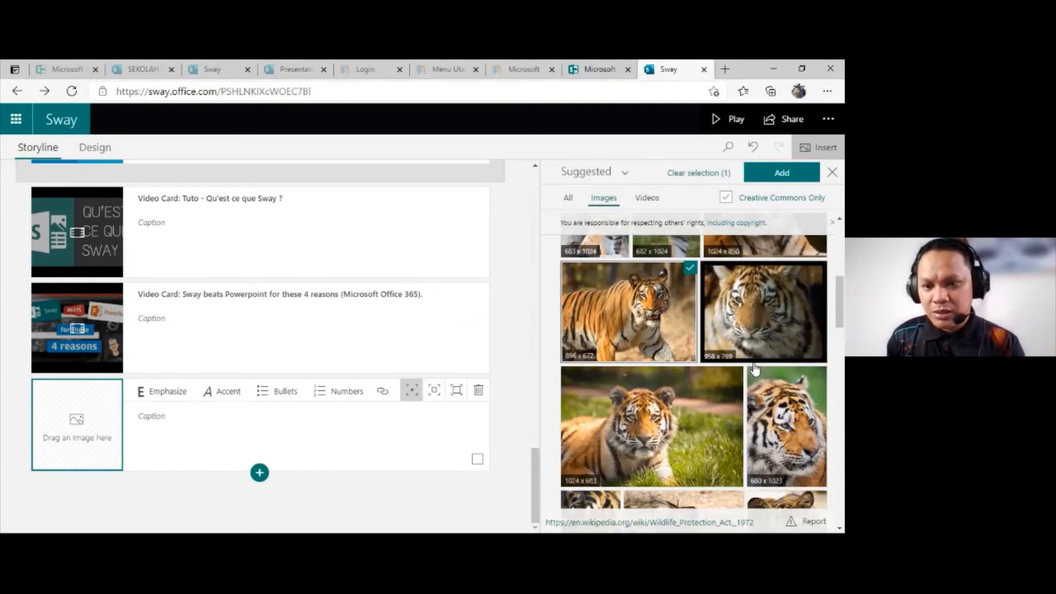
scroll(753, 408, "down", 8)
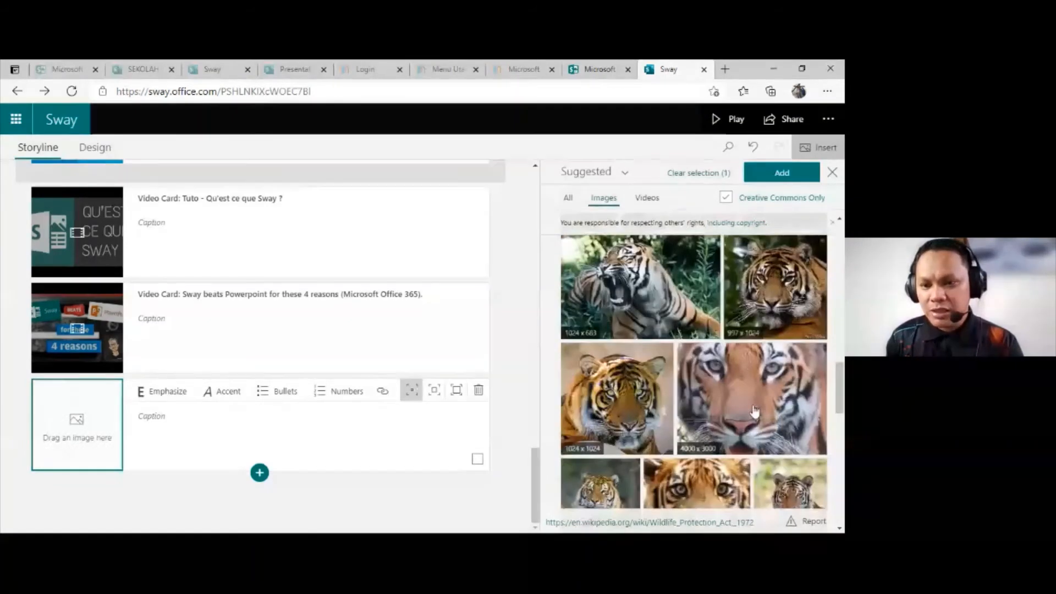
scroll(753, 423, "down", 5)
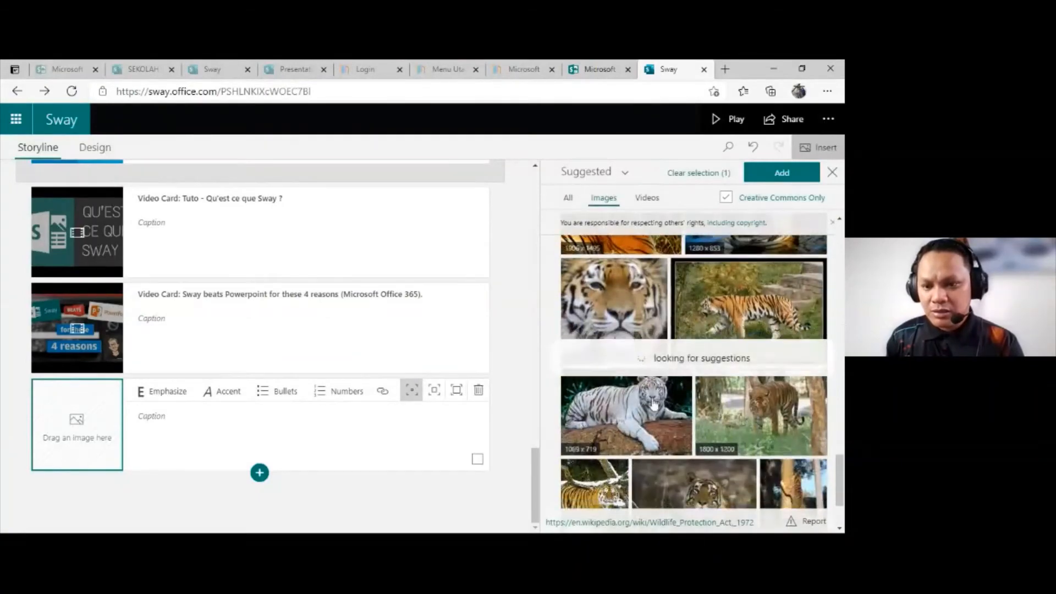
scroll(768, 446, "down", 15)
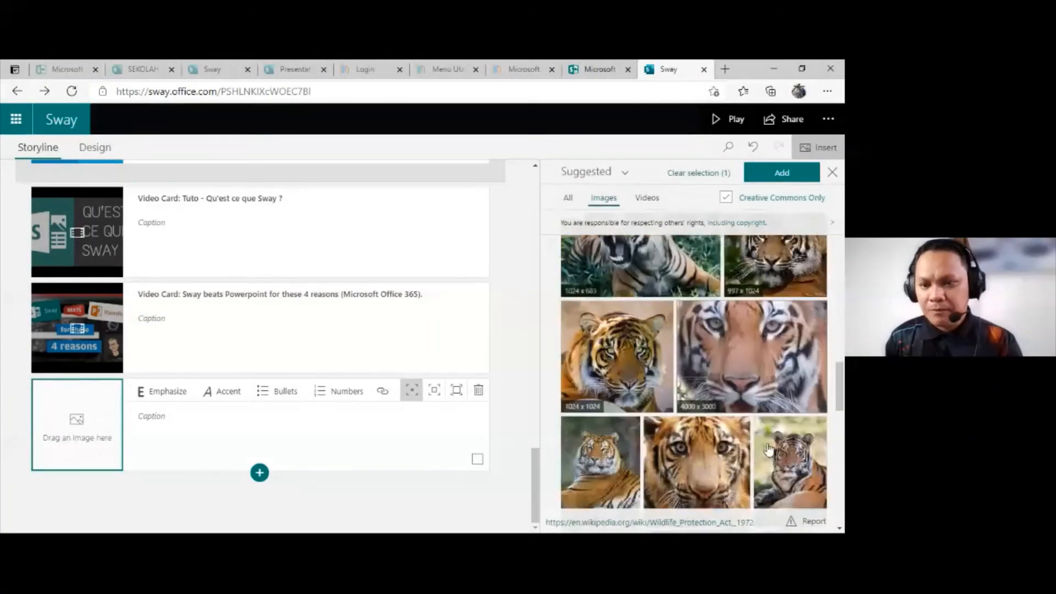
scroll(768, 456, "down", 3)
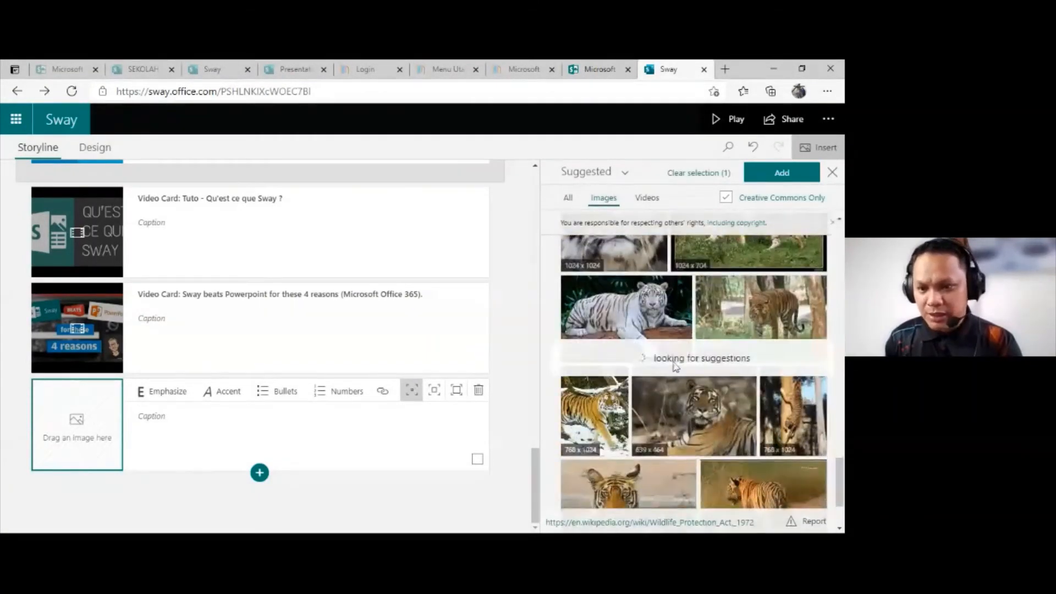
scroll(675, 378, "down", 5)
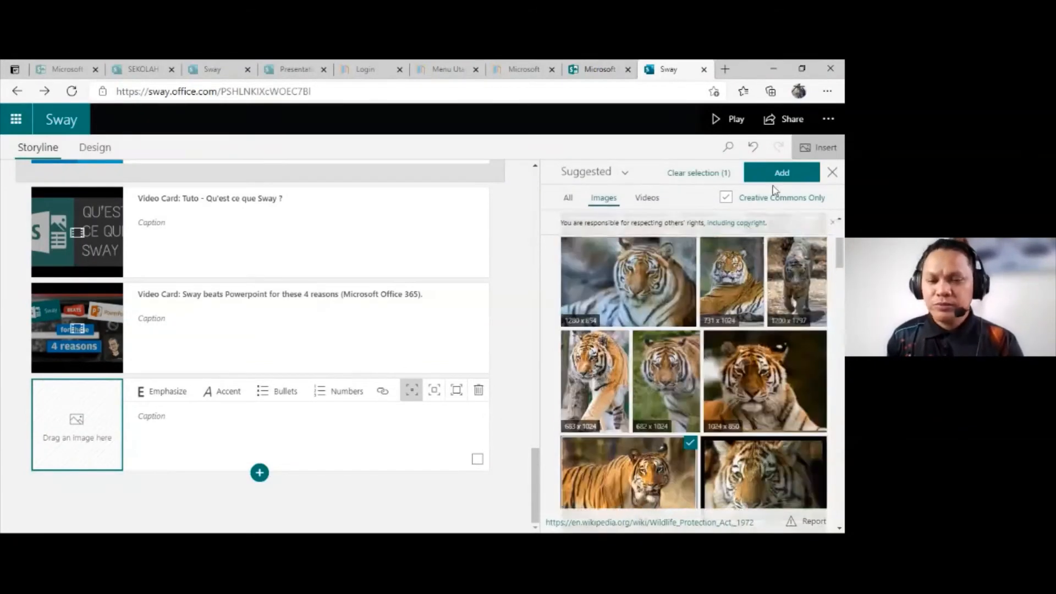
left_click(780, 172)
Step: Insert another empty image card after the tiger image card and search the suggested images for "white tiger"
left_click(259, 472)
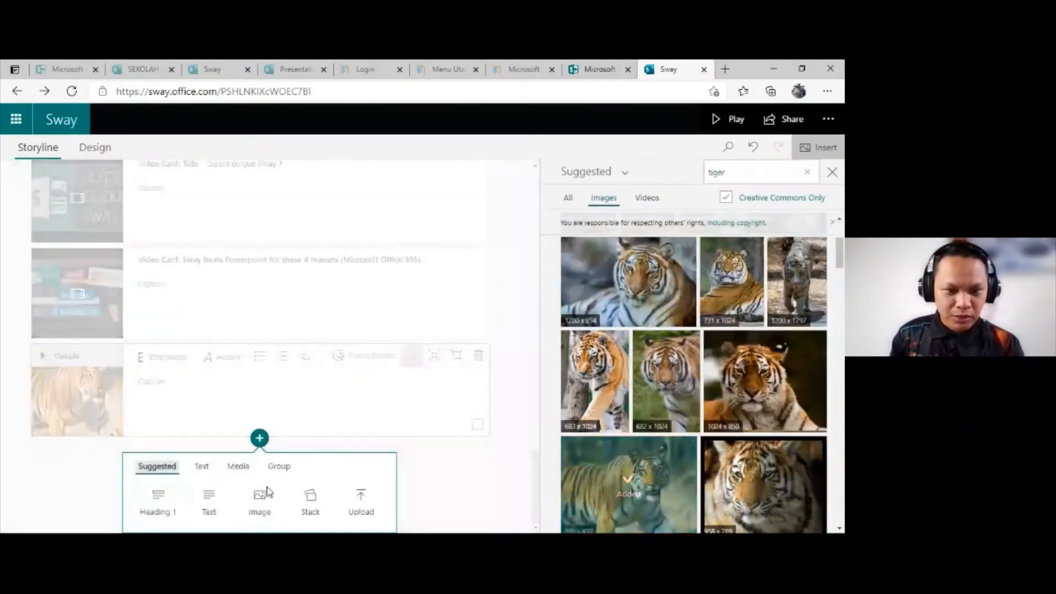
left_click(261, 499)
left_click(754, 171)
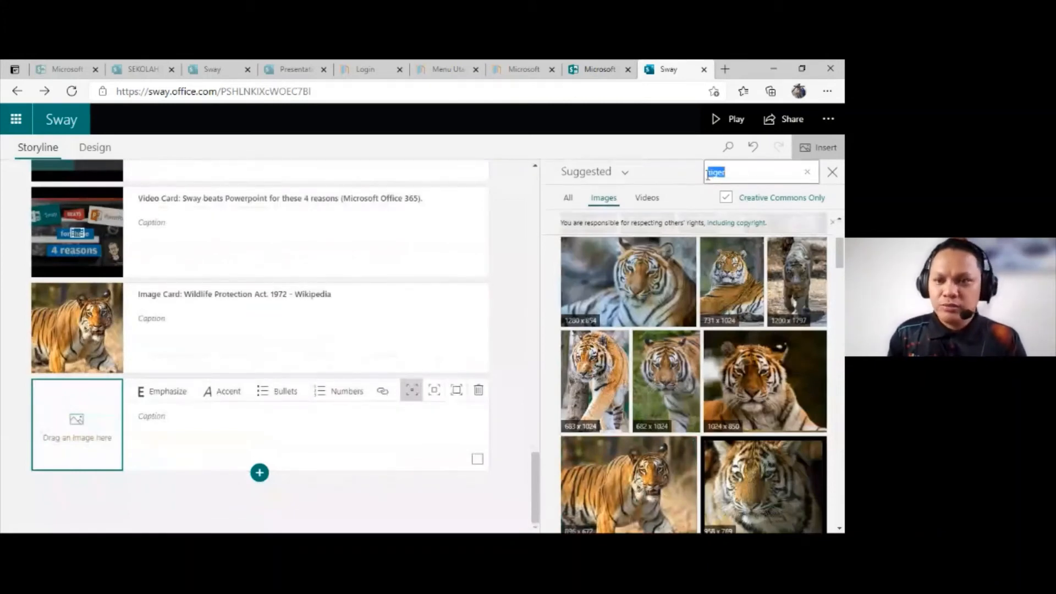
left_click(709, 173)
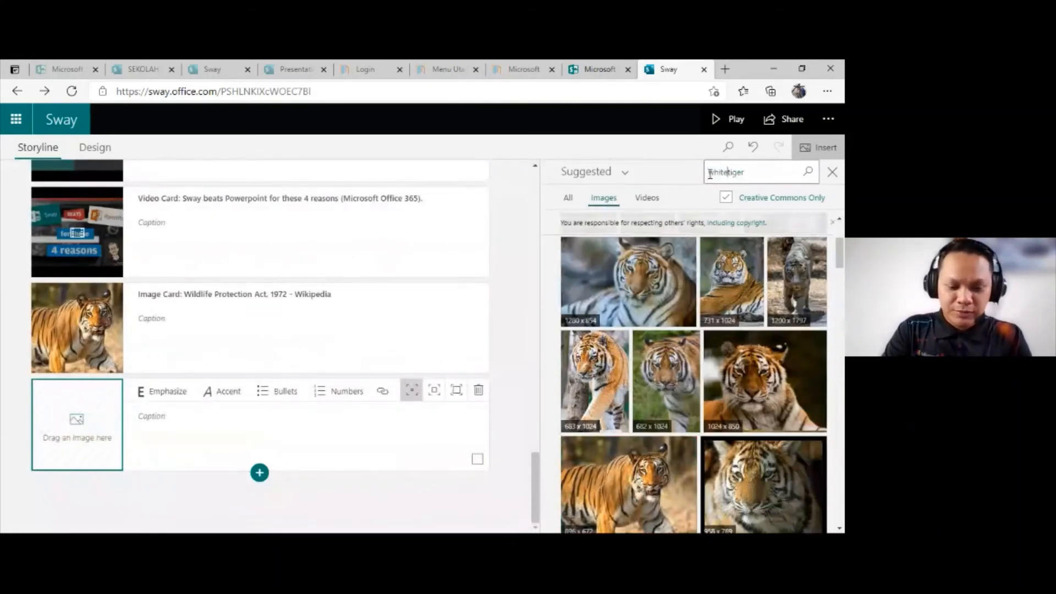
key("Return")
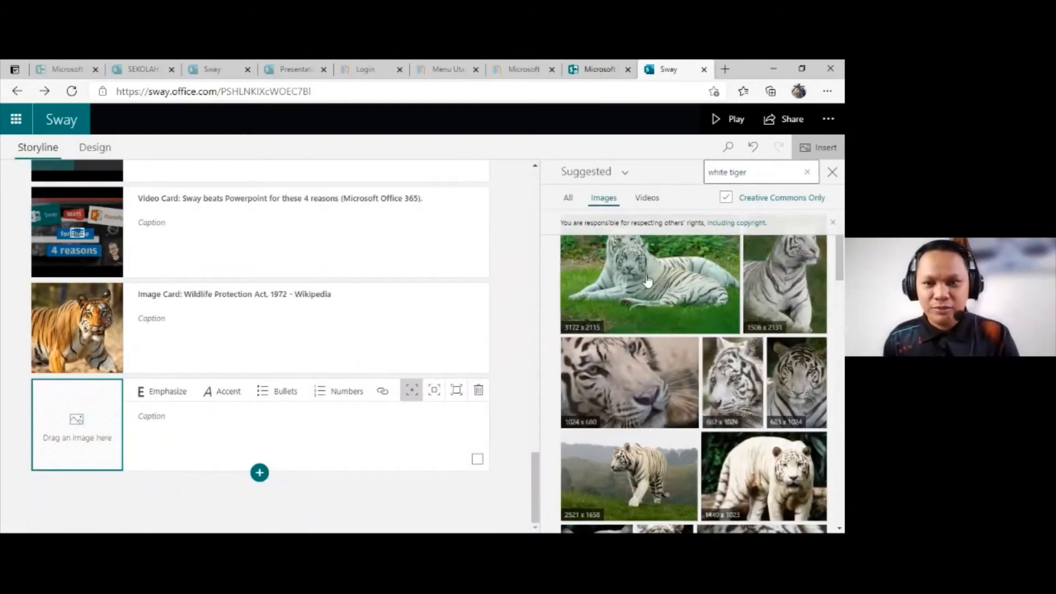
Step: Compare the white tiger pictures and add only the 1506 x 2131 image to the empty image card
left_click(668, 281)
left_click(796, 254)
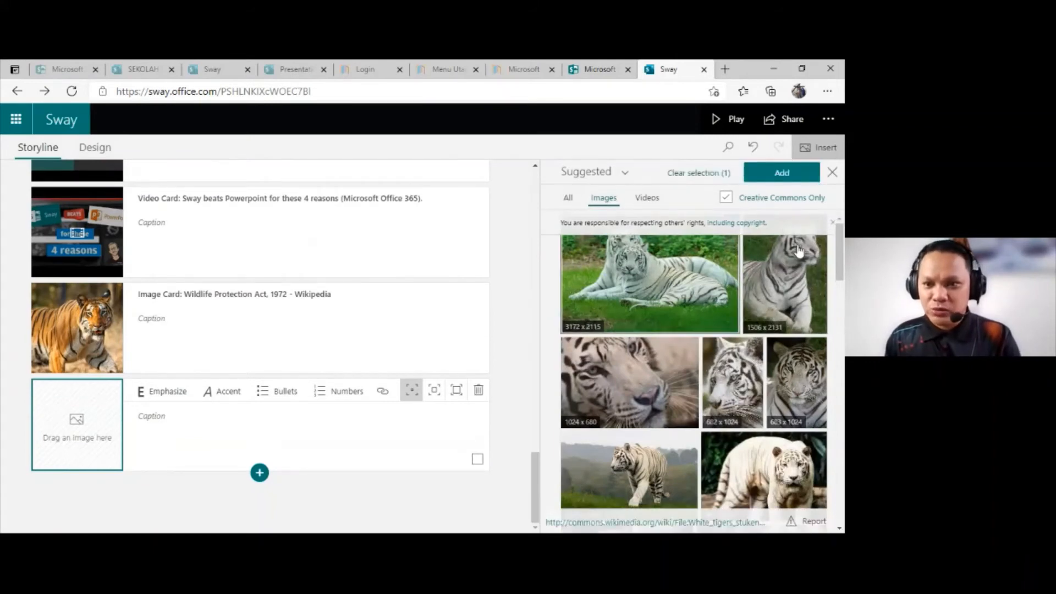
left_click(688, 292)
scroll(770, 277, "down", 2)
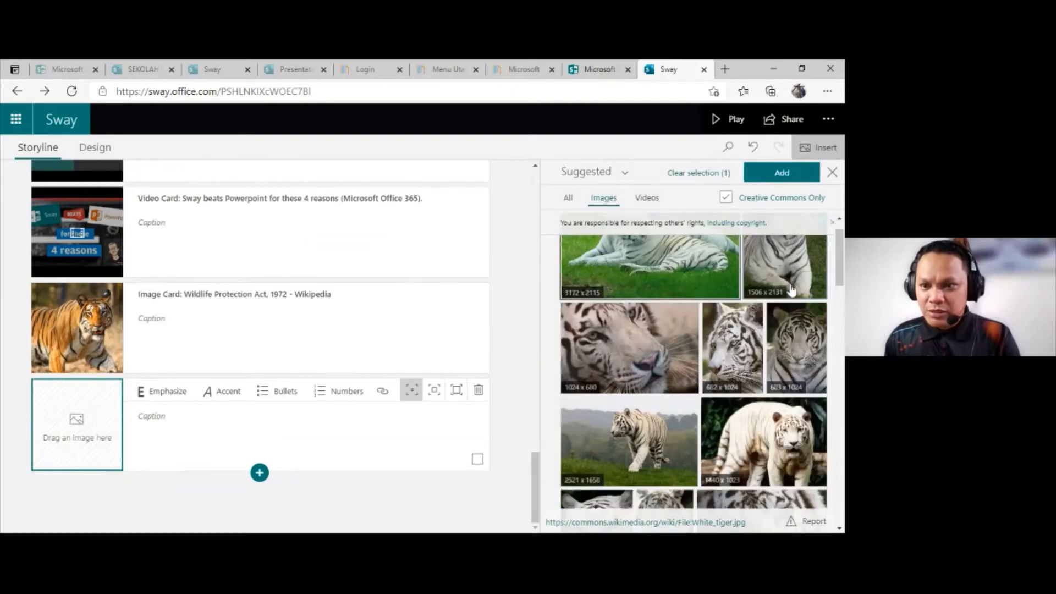
scroll(677, 294, "up", 2)
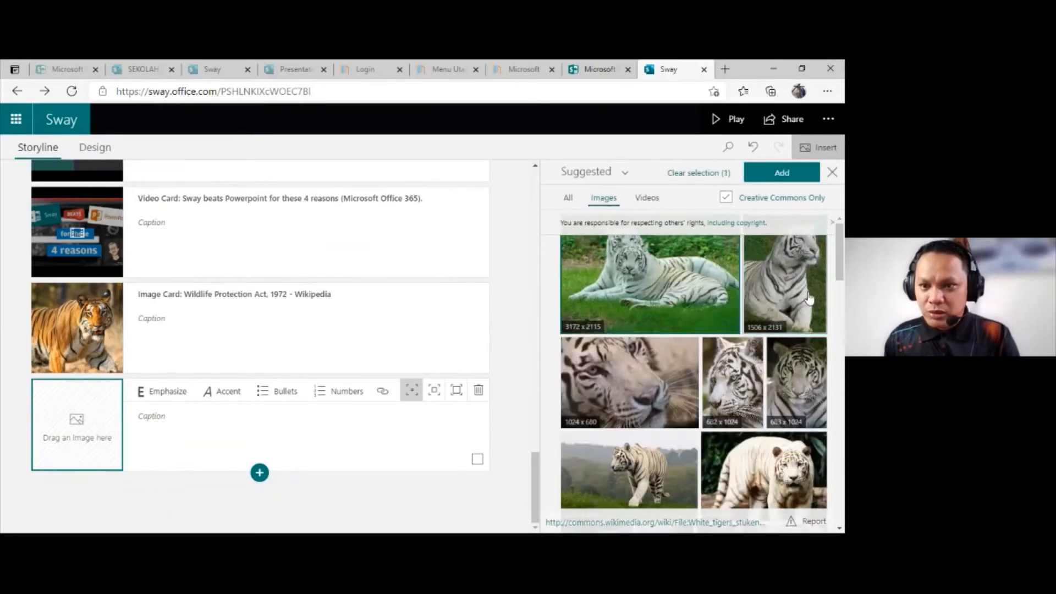
left_click(789, 293)
left_click(768, 289)
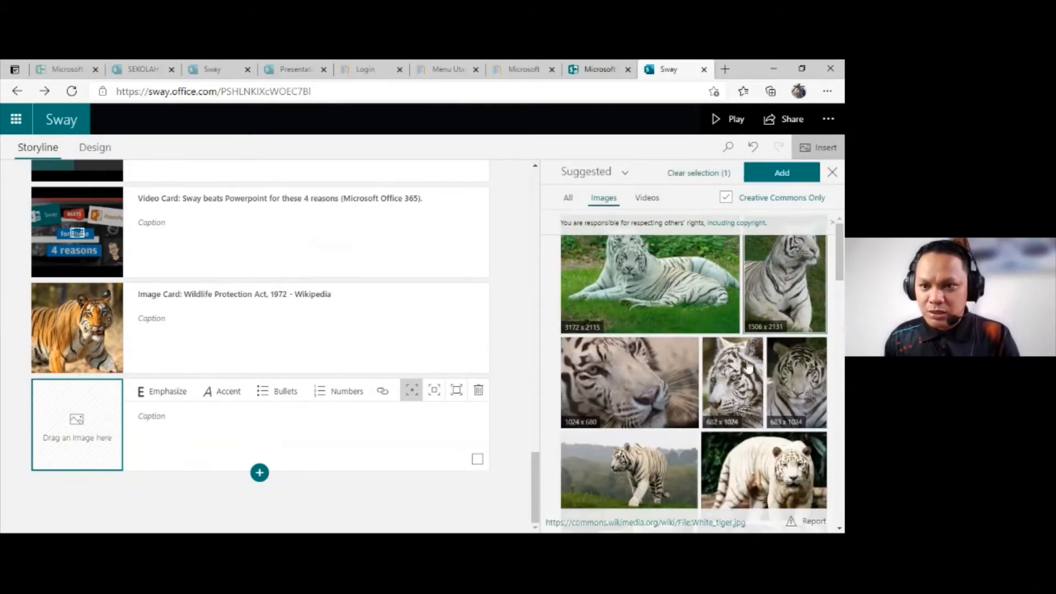
left_click(748, 378)
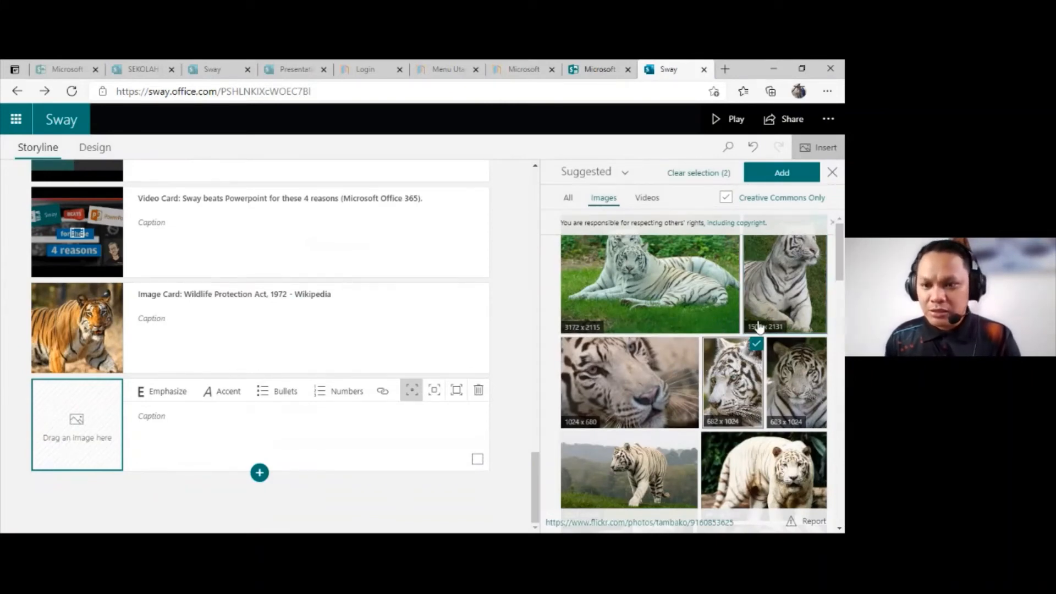
left_click(785, 295)
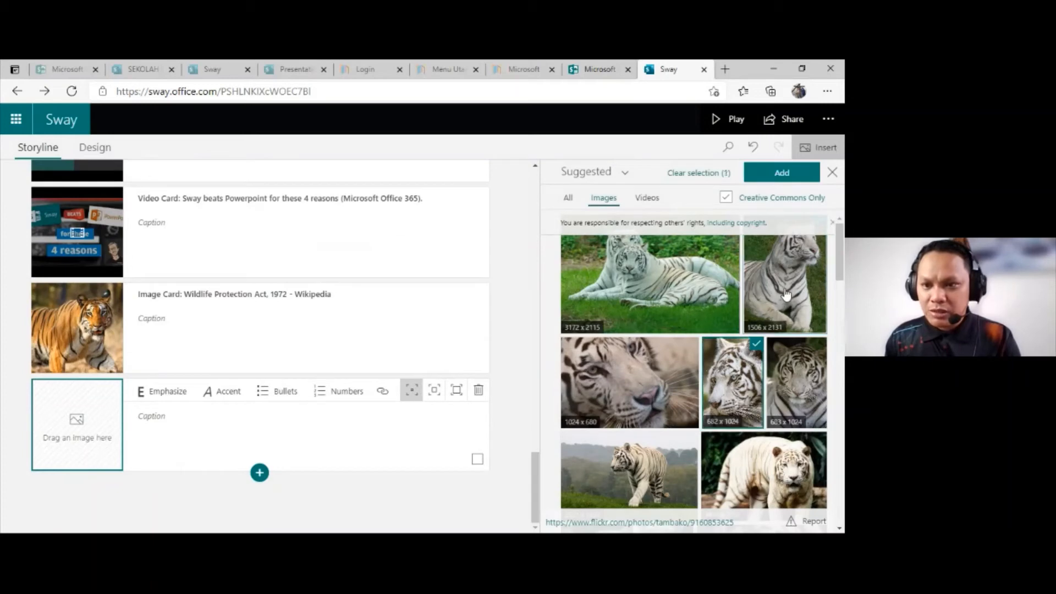
left_click(746, 359)
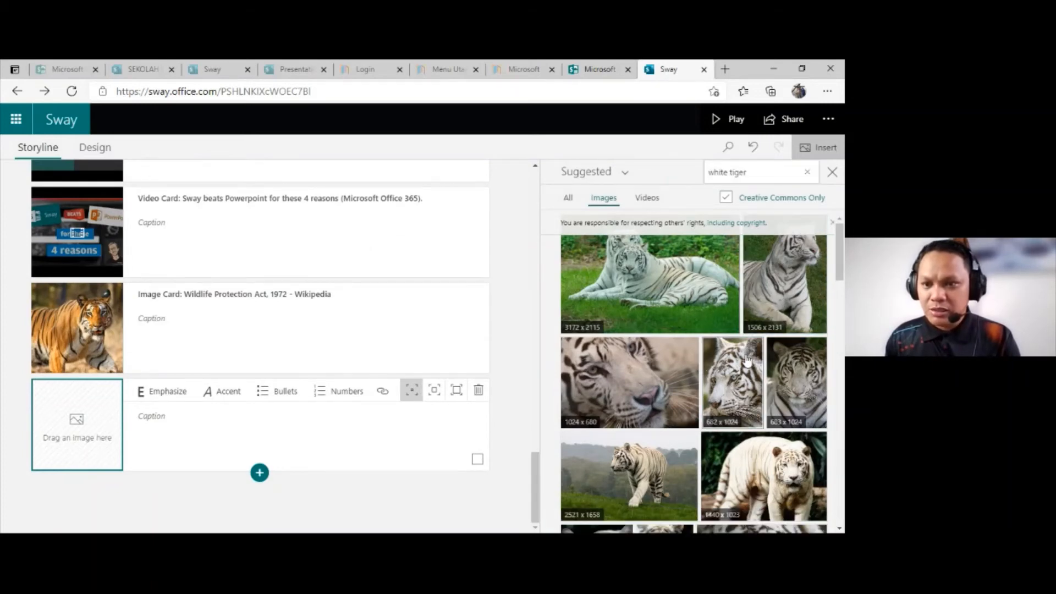
left_click(784, 291)
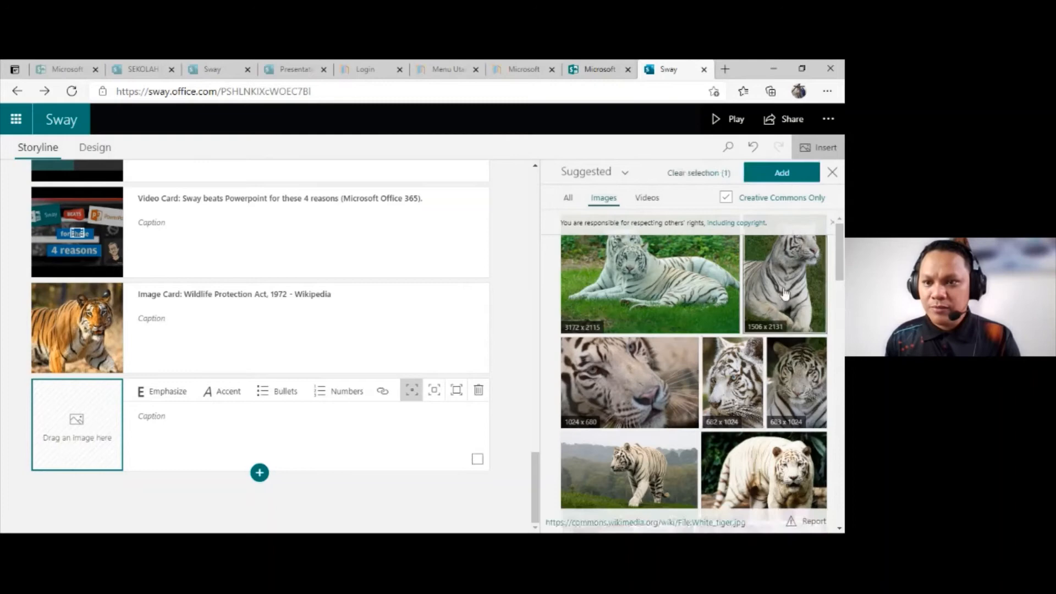
left_click(777, 174)
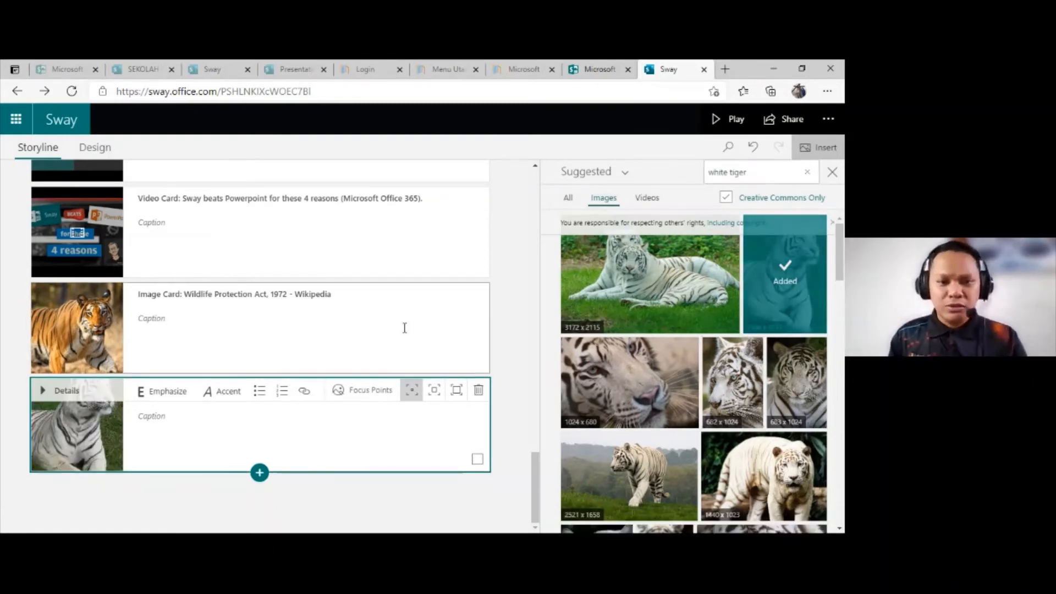
Step: Group the orange tiger and white tiger image cards and set the group type to Comparison
left_click(385, 325)
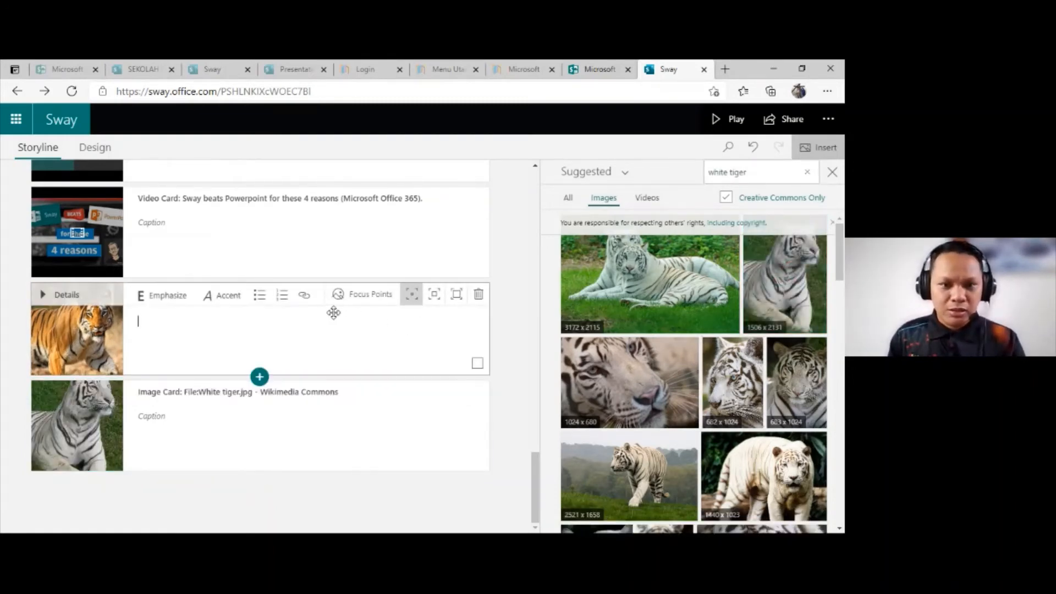
left_click(477, 367)
left_click(477, 489)
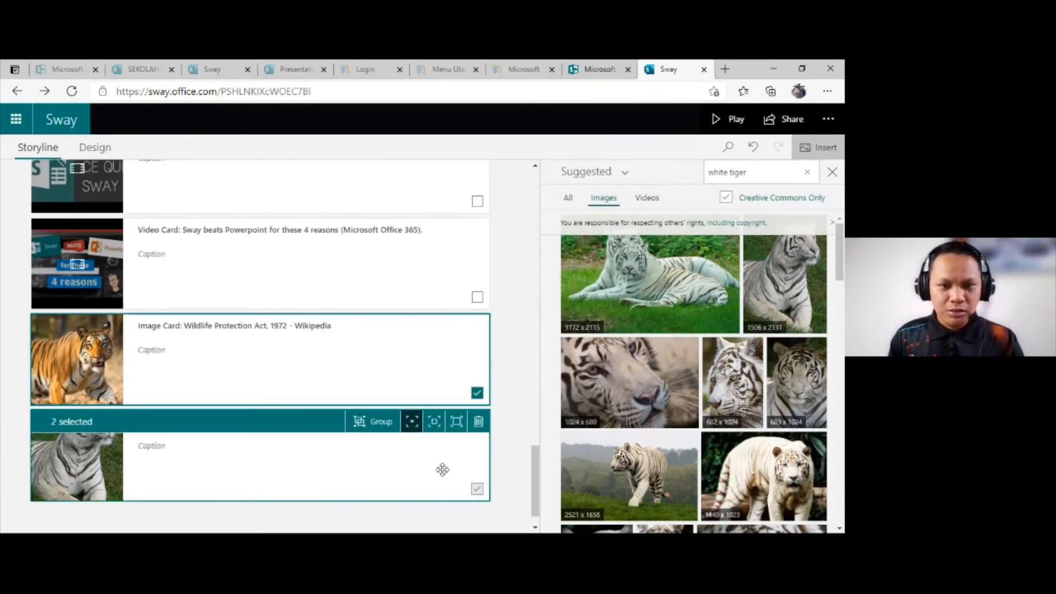
left_click(378, 424)
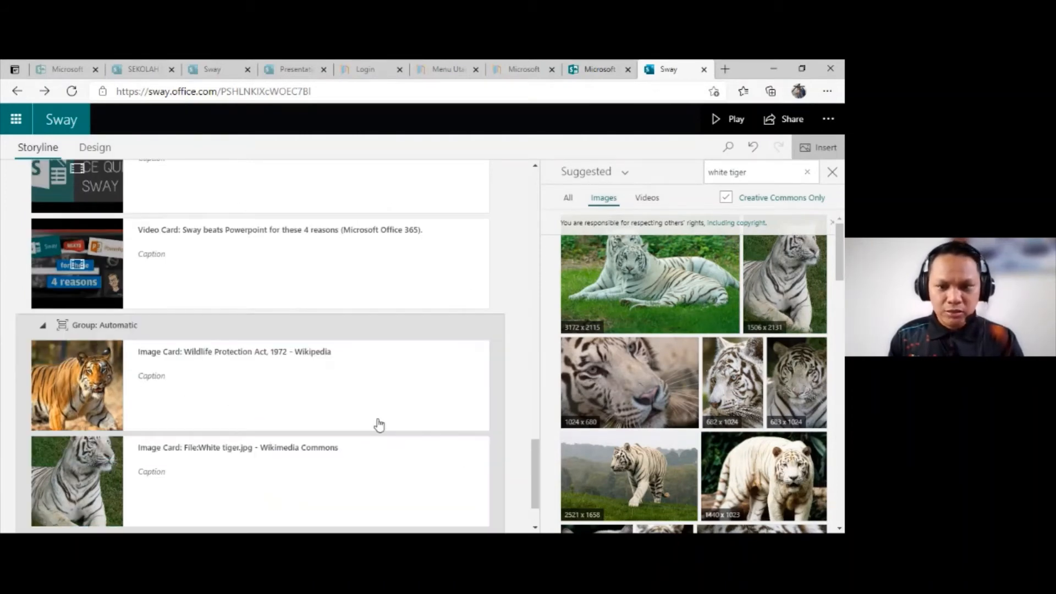
scroll(756, 360, "down", 3)
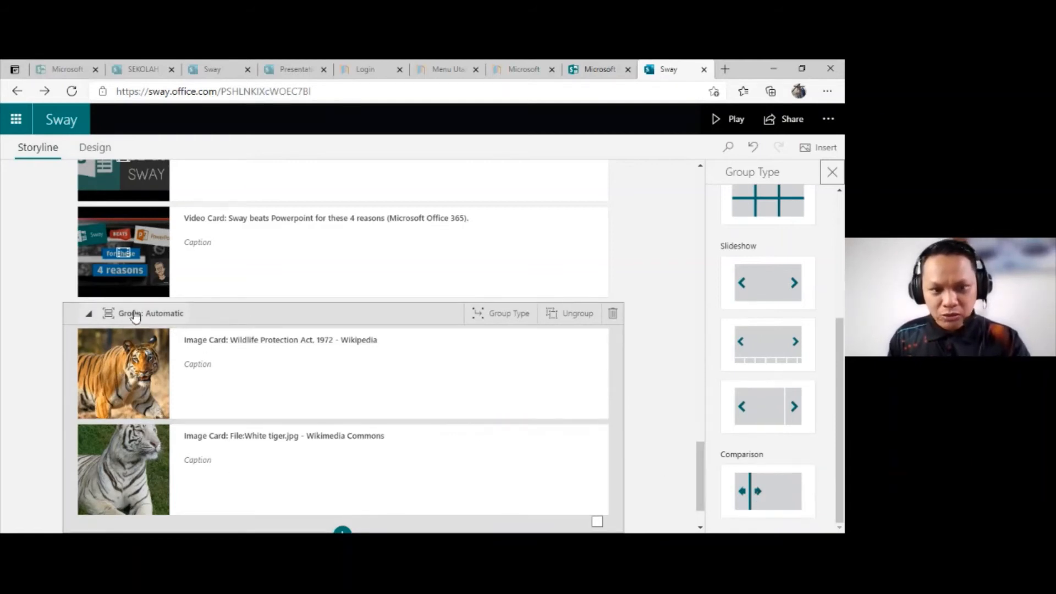
left_click(755, 492)
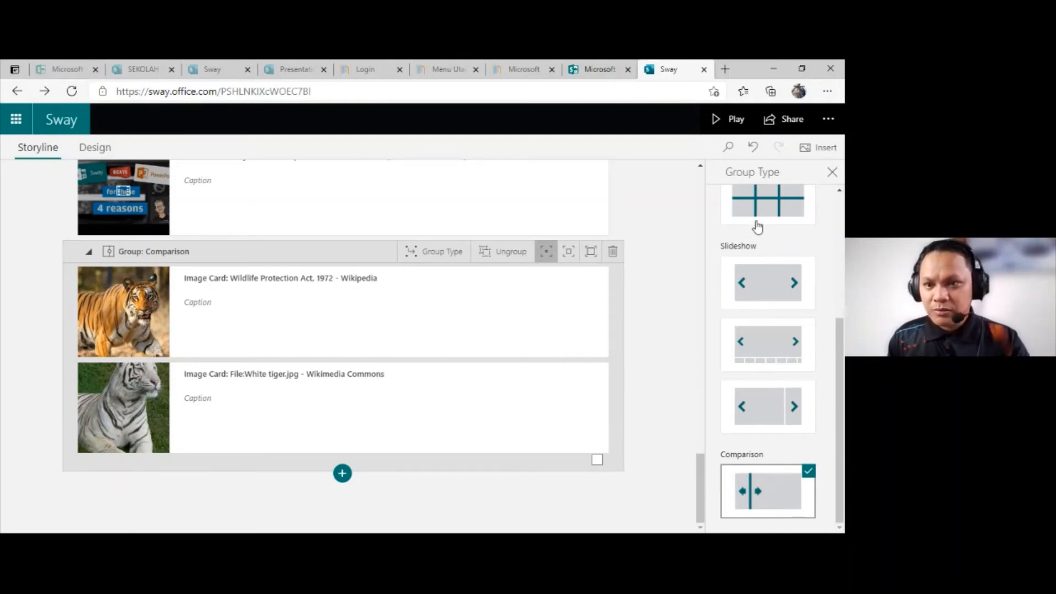
Step: Preview the Sway and view the tiger comparison below the last video
left_click(724, 122)
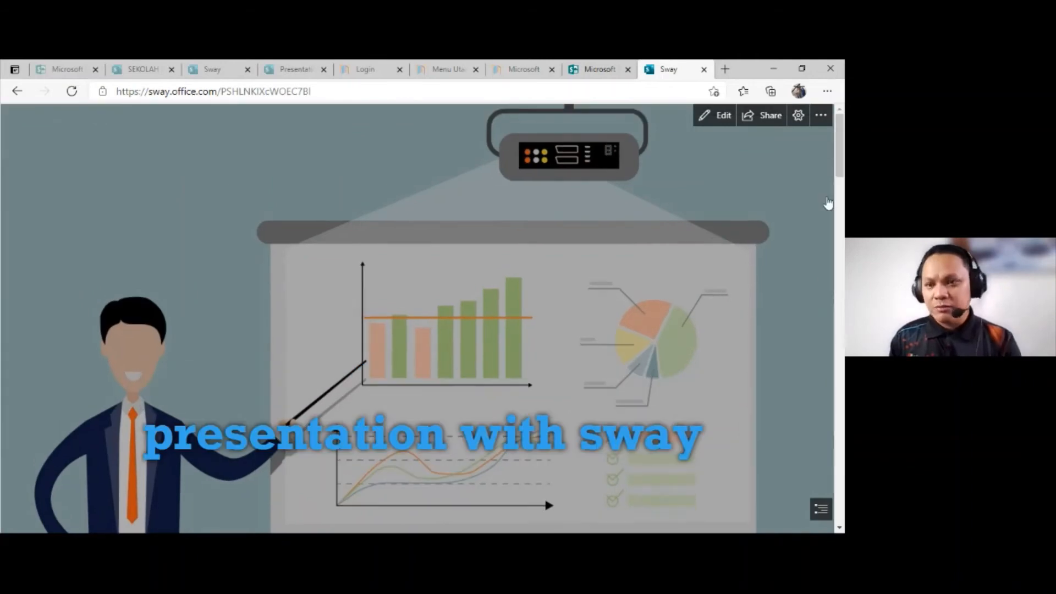
left_click_drag(842, 159, 843, 481)
scroll(629, 238, "up", 1)
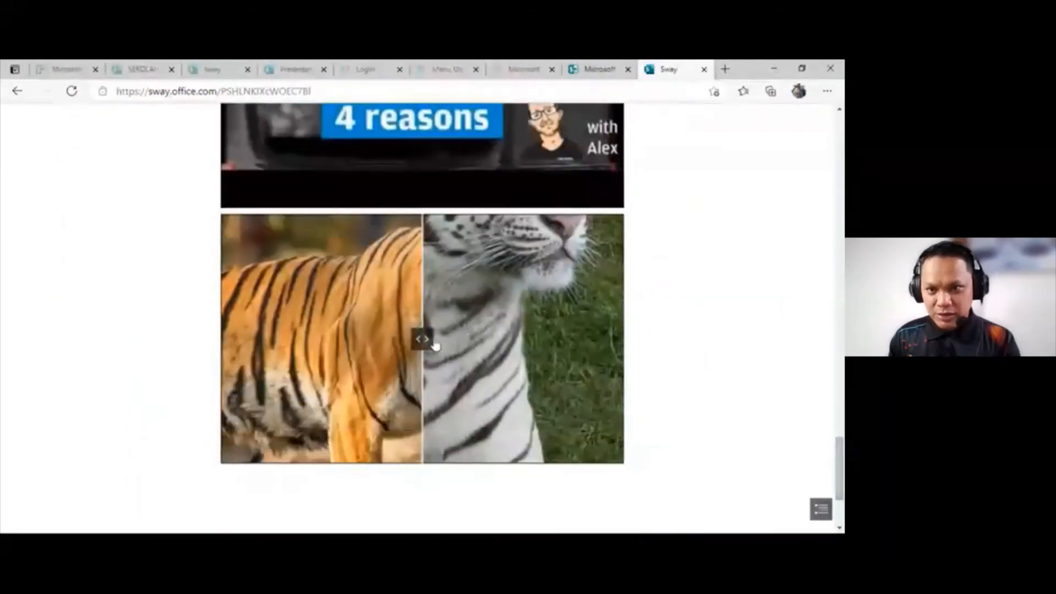
scroll(630, 239, "up", 5)
Step: Return to editing and apply the strongest emphasis level to the tiger Comparison group
left_click(714, 124)
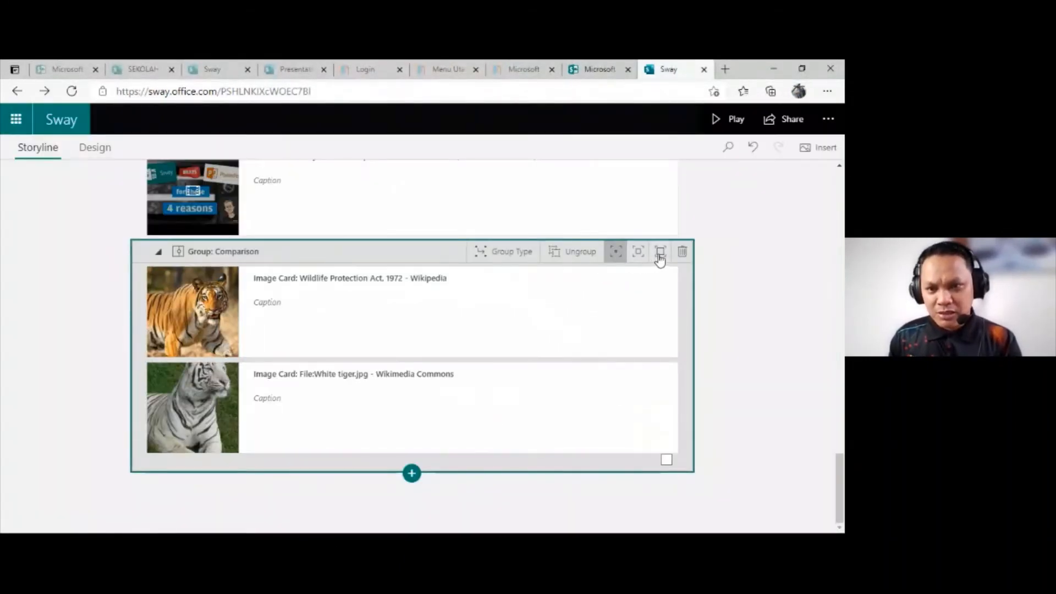
left_click(660, 256)
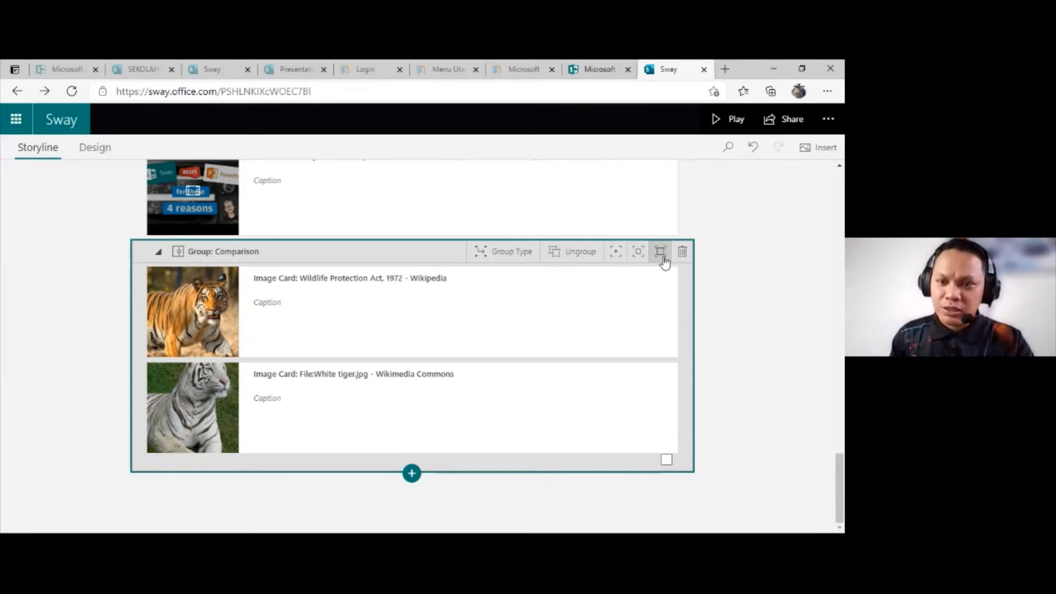
Step: Preview the enlarged tiger comparison, slide its divider back and forth across both images, and return to editing
left_click(726, 122)
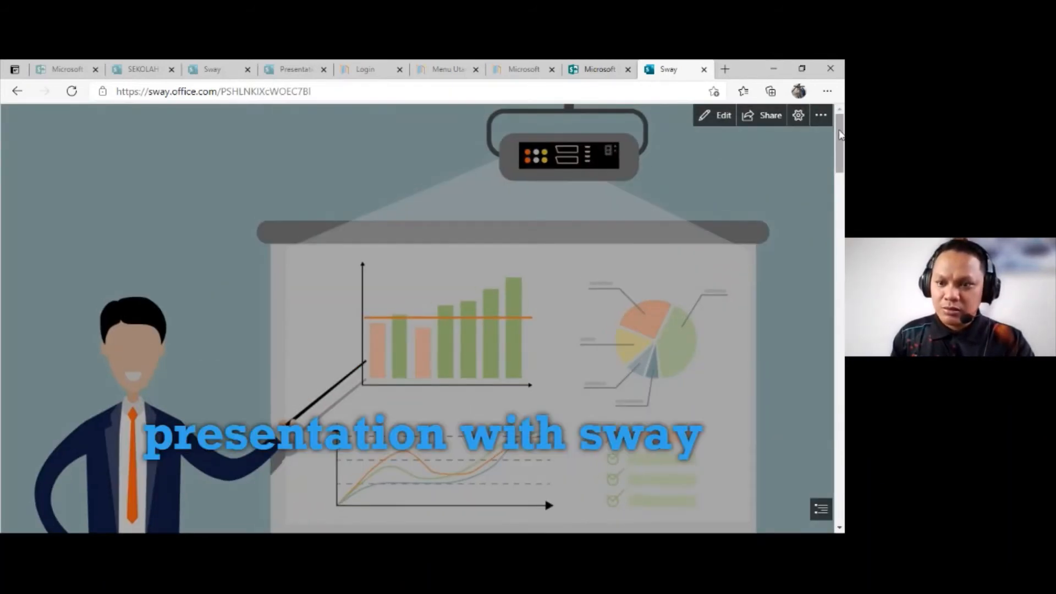
left_click_drag(840, 134, 828, 462)
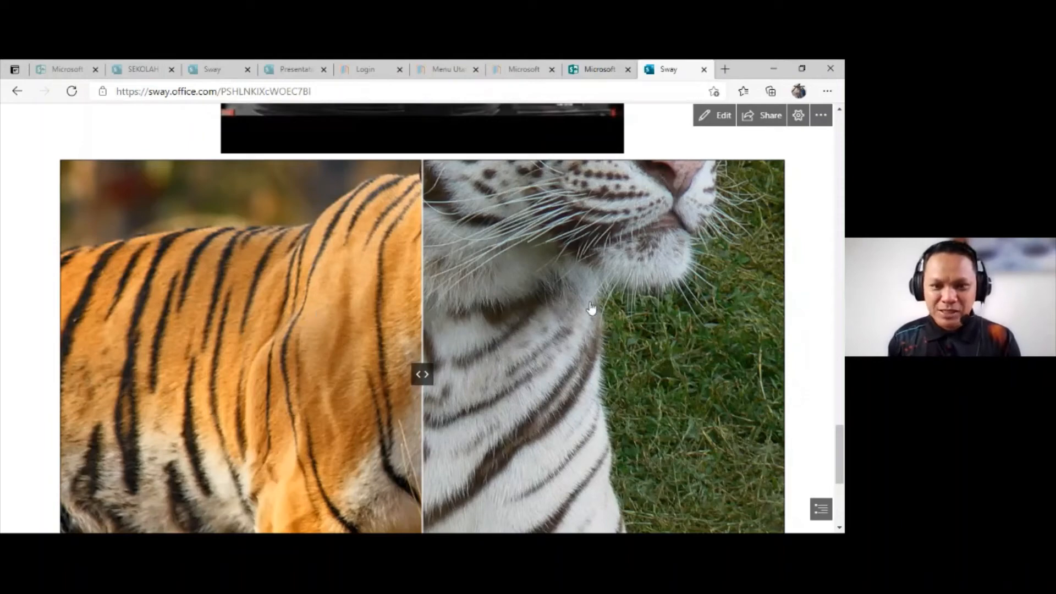
left_click_drag(422, 378, 62, 378)
left_click_drag(78, 323, 56, 322)
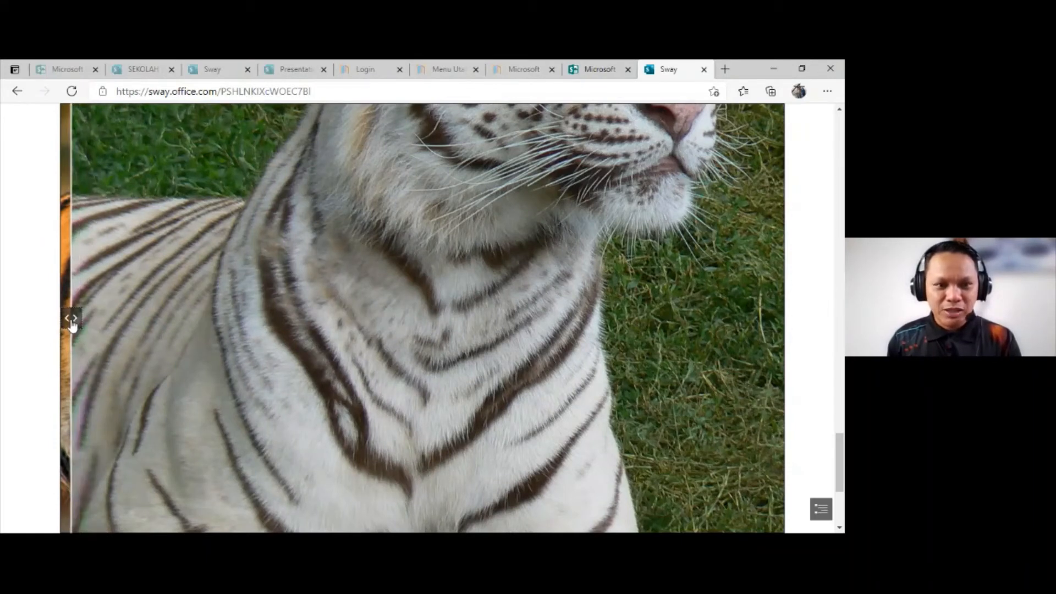
left_click_drag(74, 325, 551, 416)
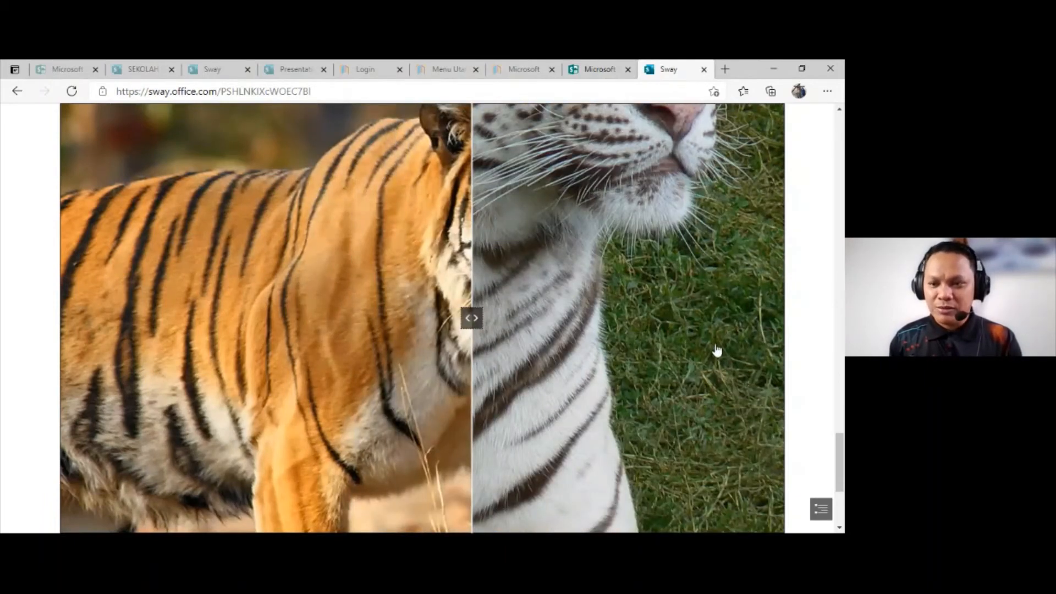
scroll(716, 350, "up", 5)
scroll(724, 345, "down", 4)
scroll(737, 398, "down", 5)
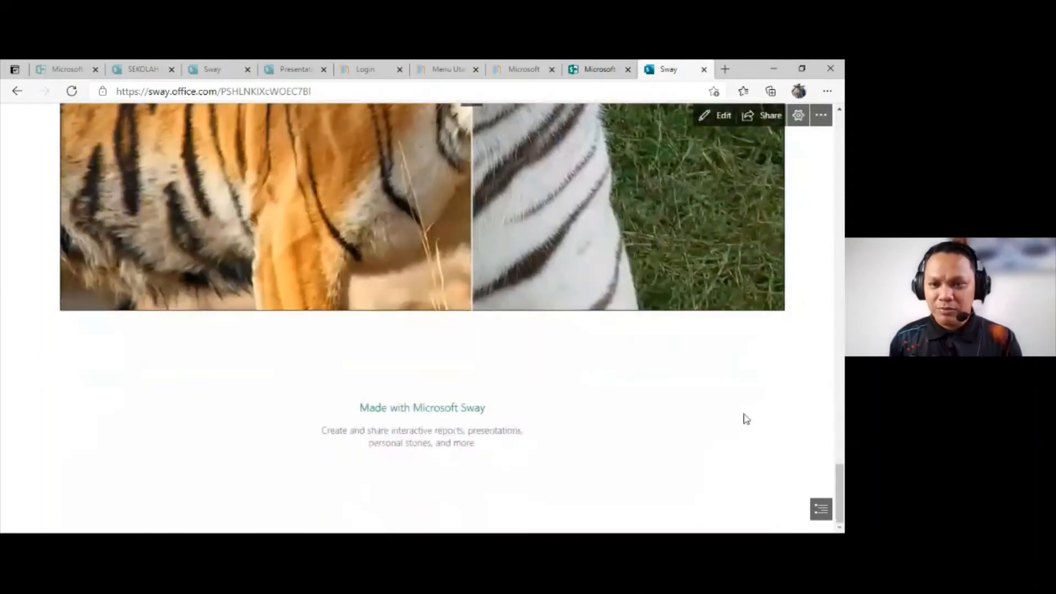
scroll(748, 379, "up", 5)
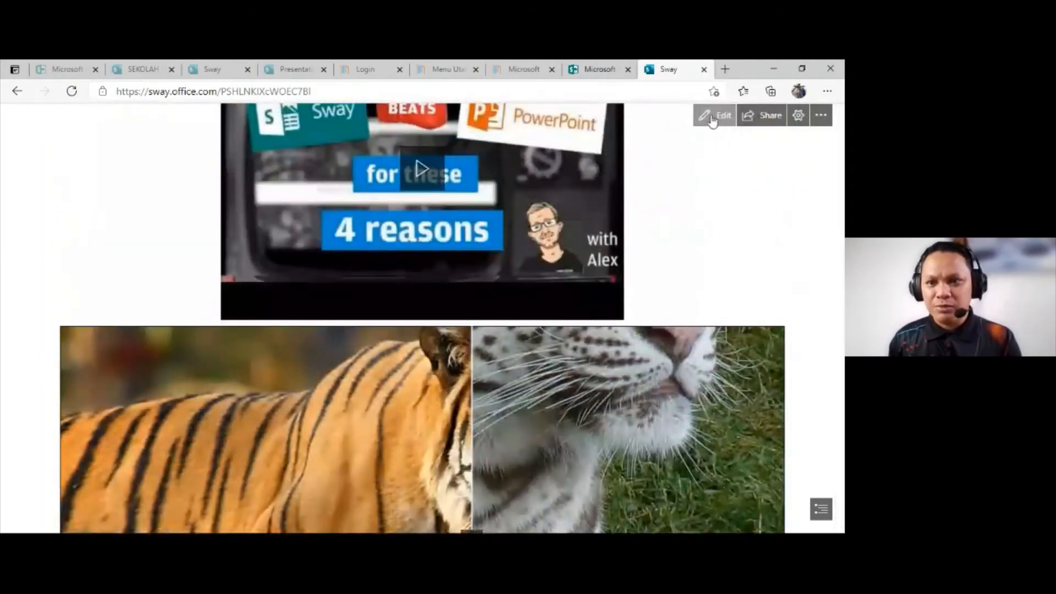
left_click(712, 117)
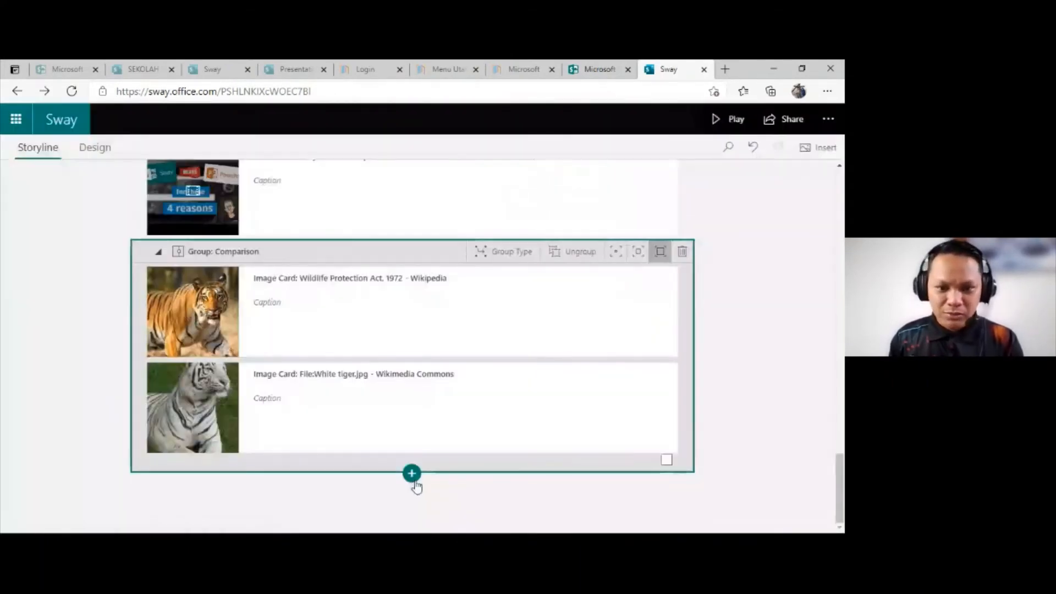
Step: Insert a new Comparison group after the tiger group and place an empty image card in its first slot
left_click(411, 473)
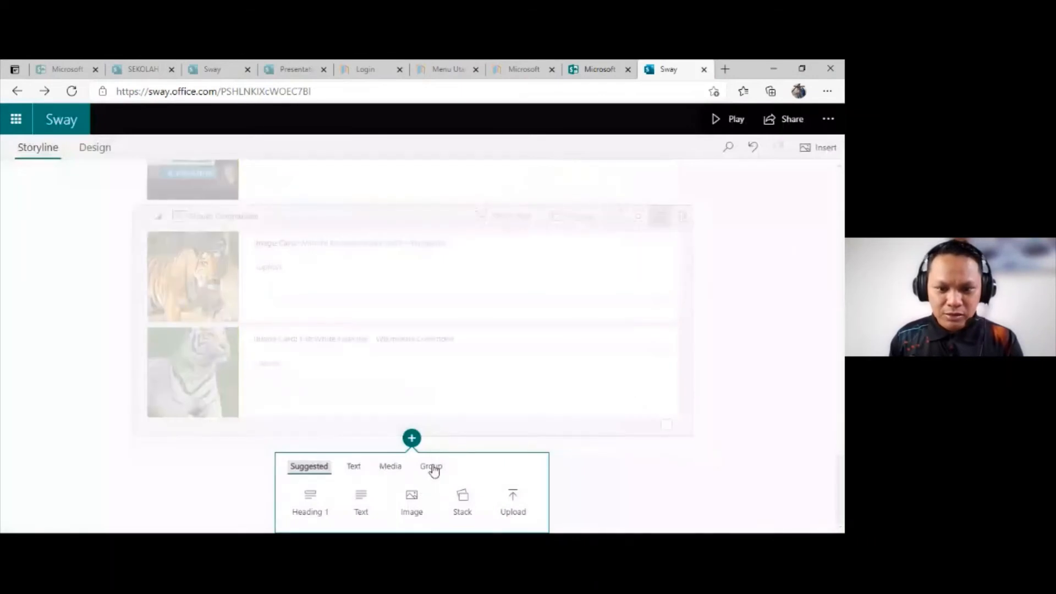
left_click(431, 469)
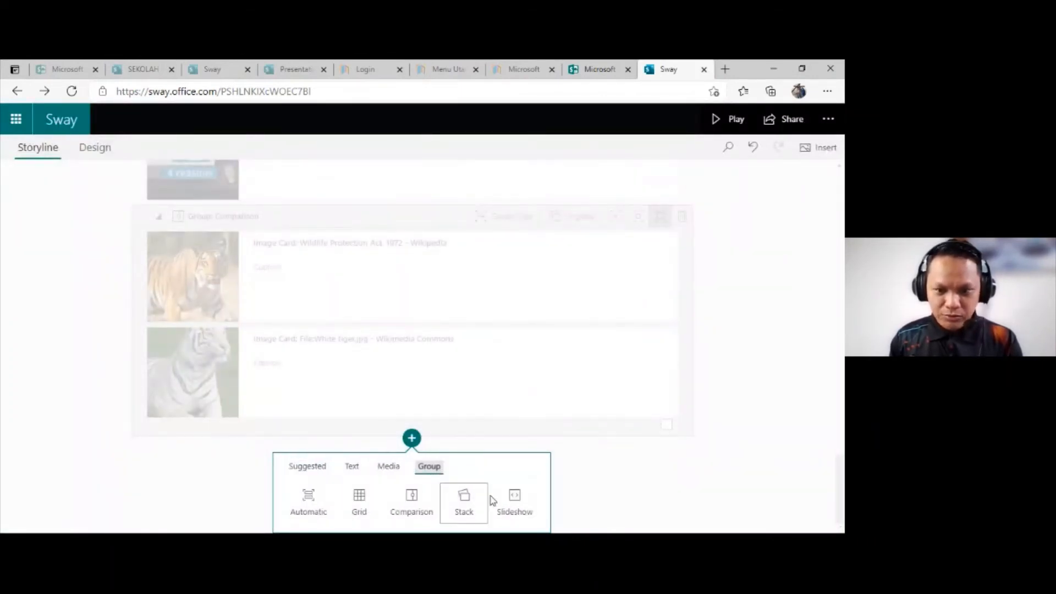
left_click(408, 512)
left_click(396, 309)
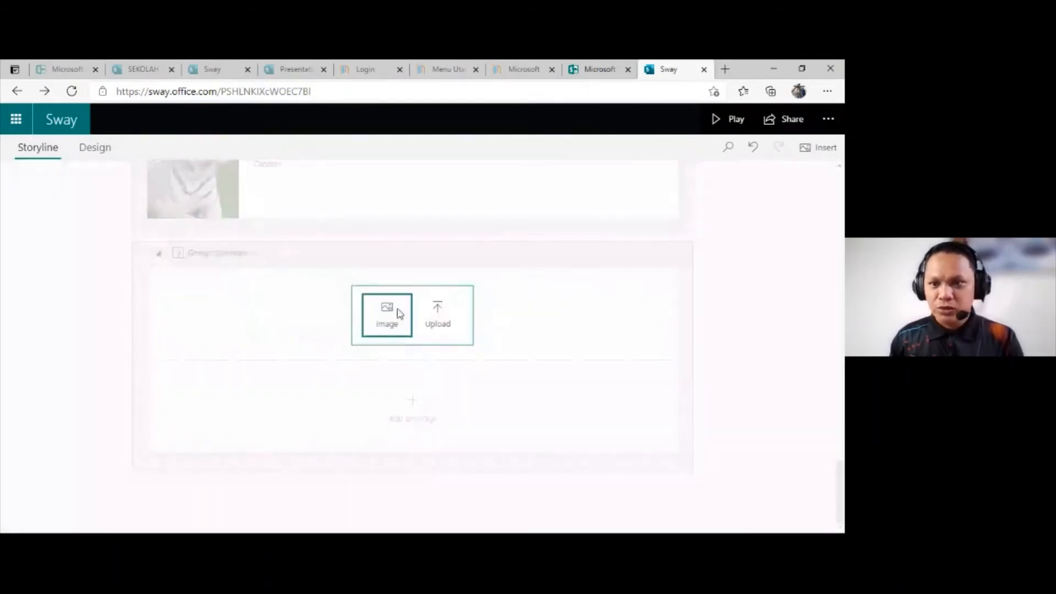
left_click(400, 313)
Step: Search for ironman images, add the upper-body Ironman picture to the group's first slot, and select the empty second slot
key("BackSpace")
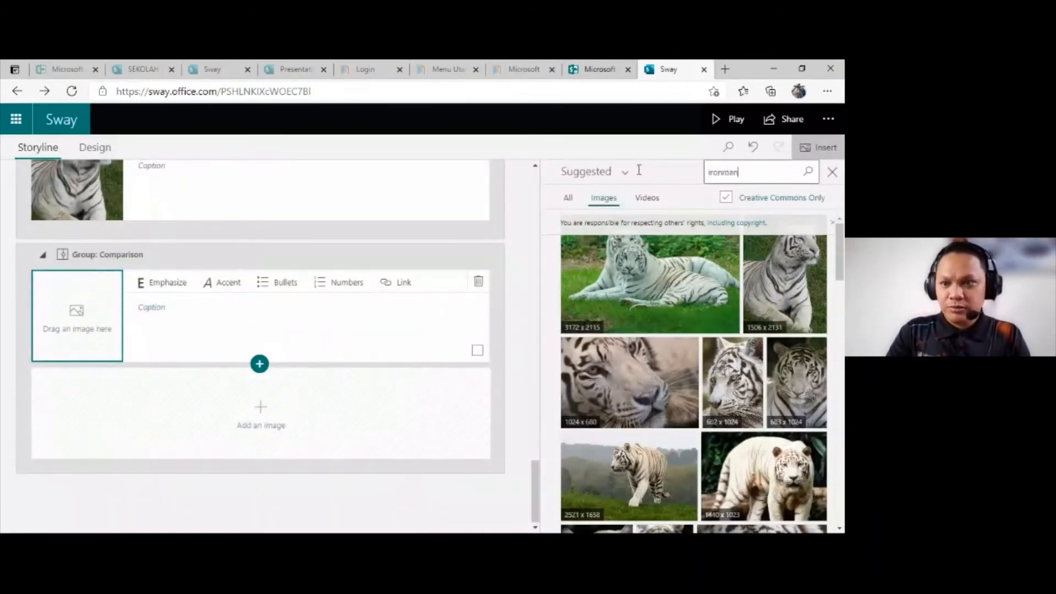
key("Return")
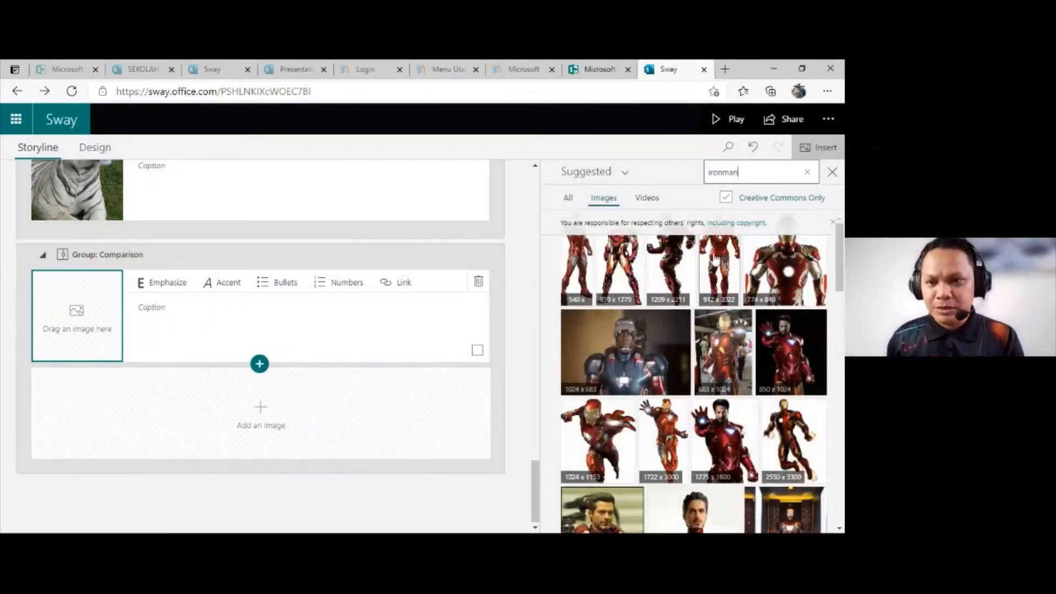
left_click(802, 273)
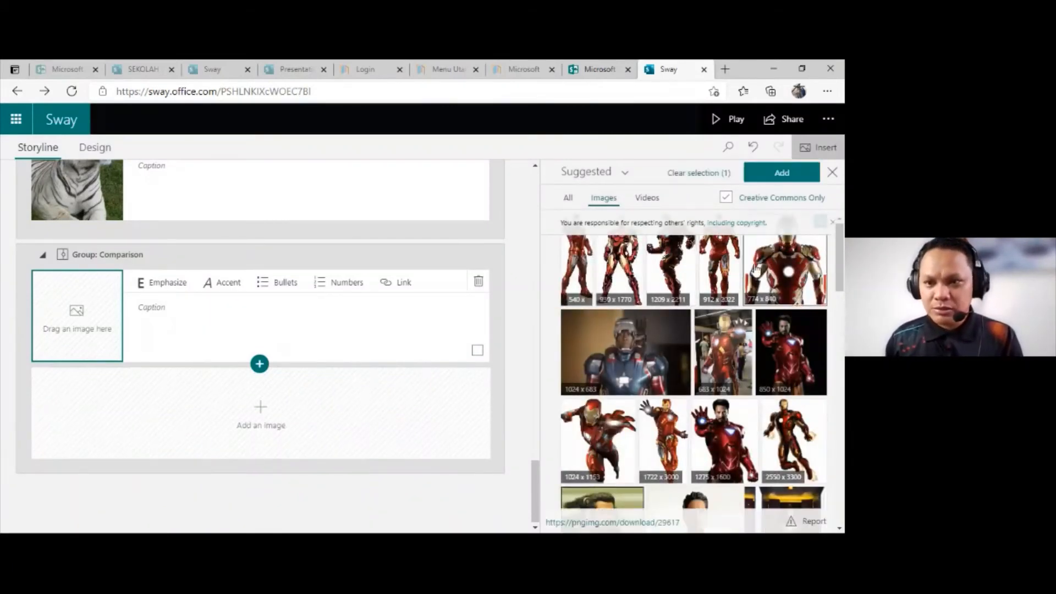
left_click(781, 172)
left_click(270, 414)
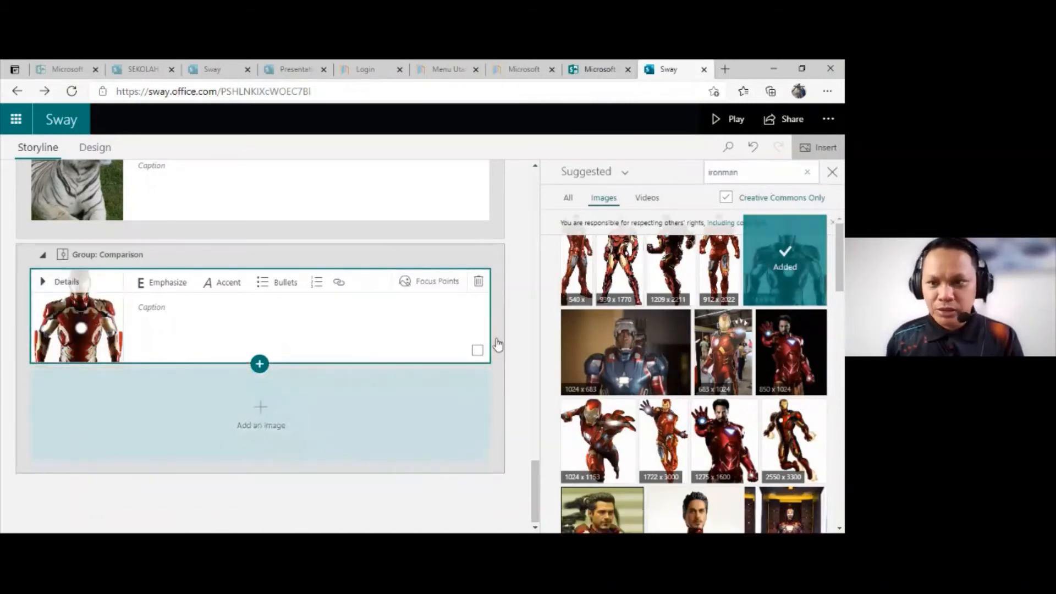
left_click(739, 172)
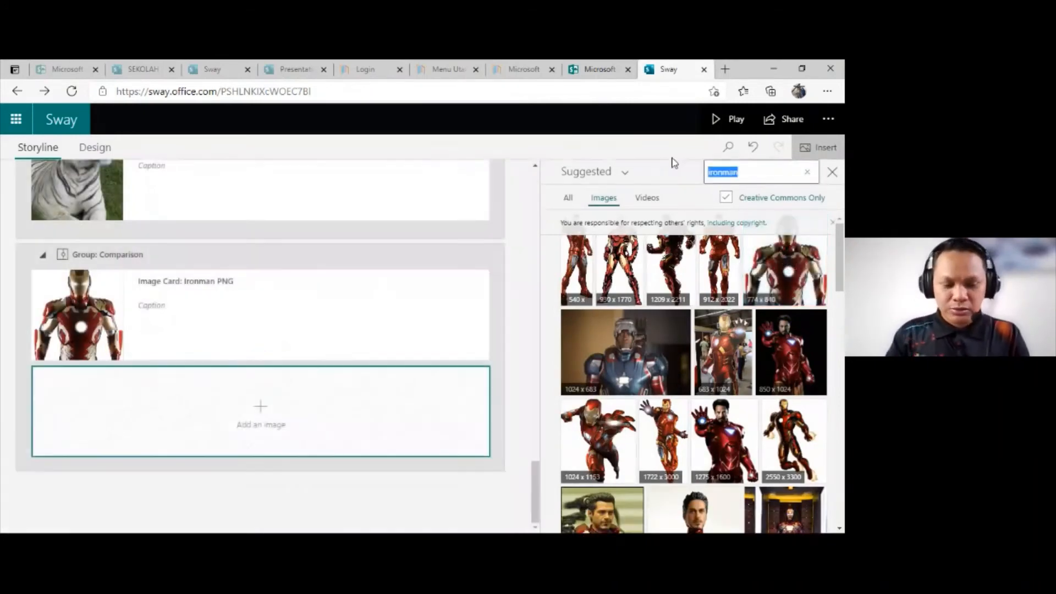
type("ir")
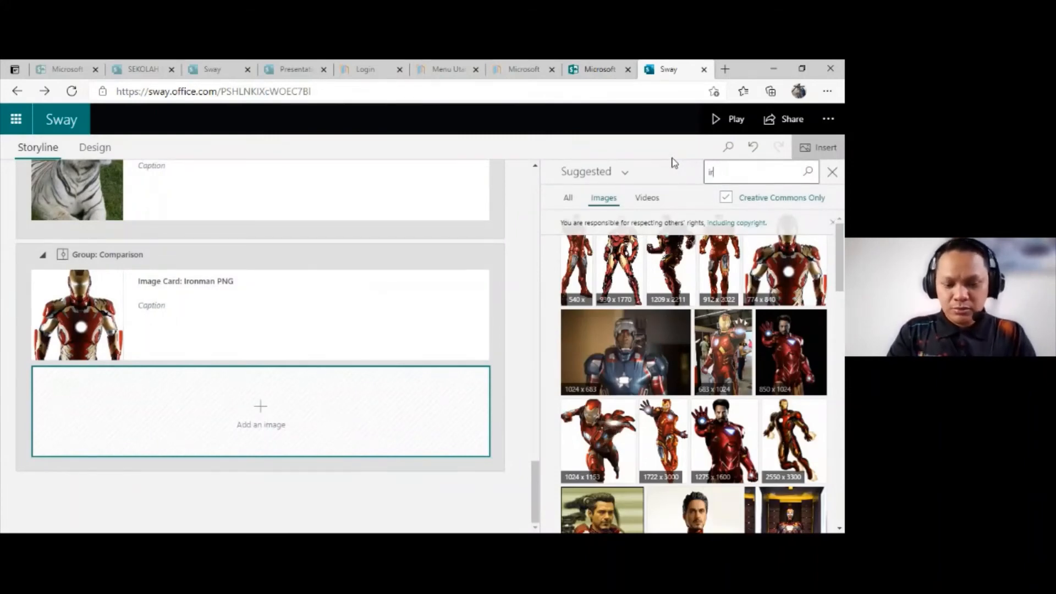
key("Return")
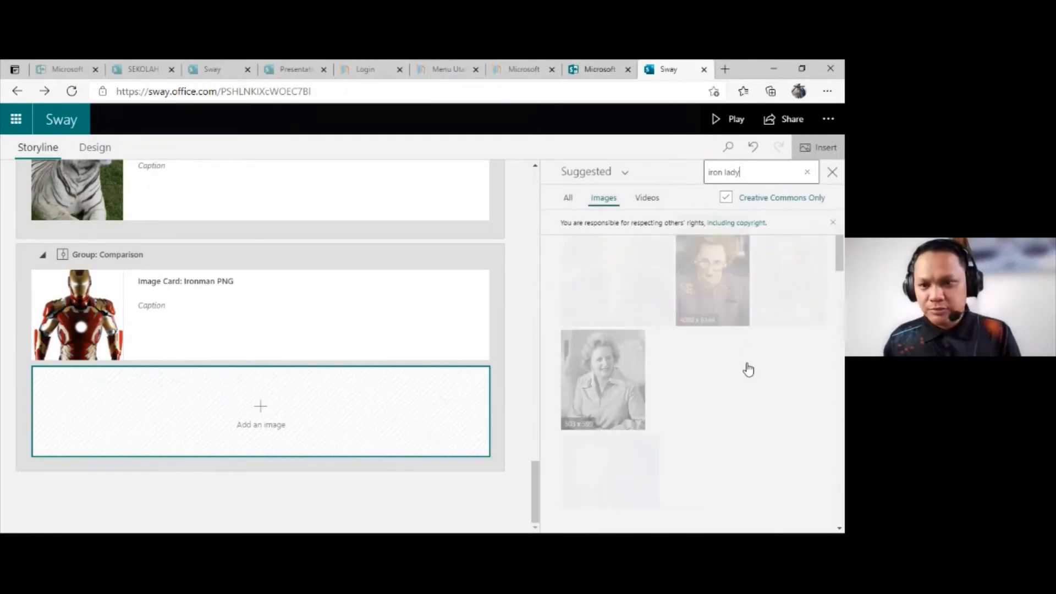
Step: Search for superman images and add the flying Superman picture with the red cape to the group's second slot
left_click(762, 173)
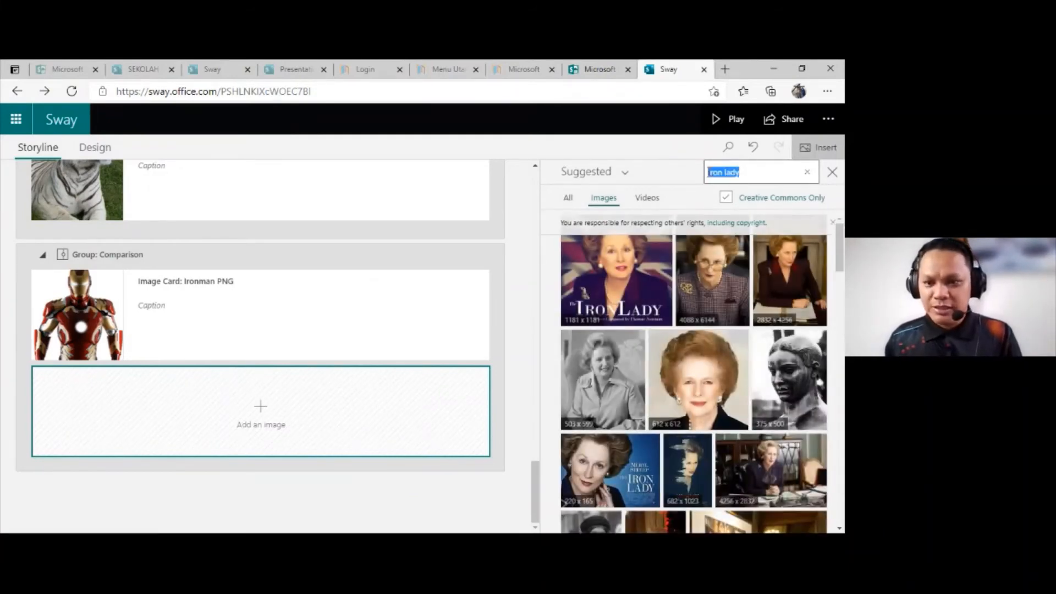
key("BackSpace")
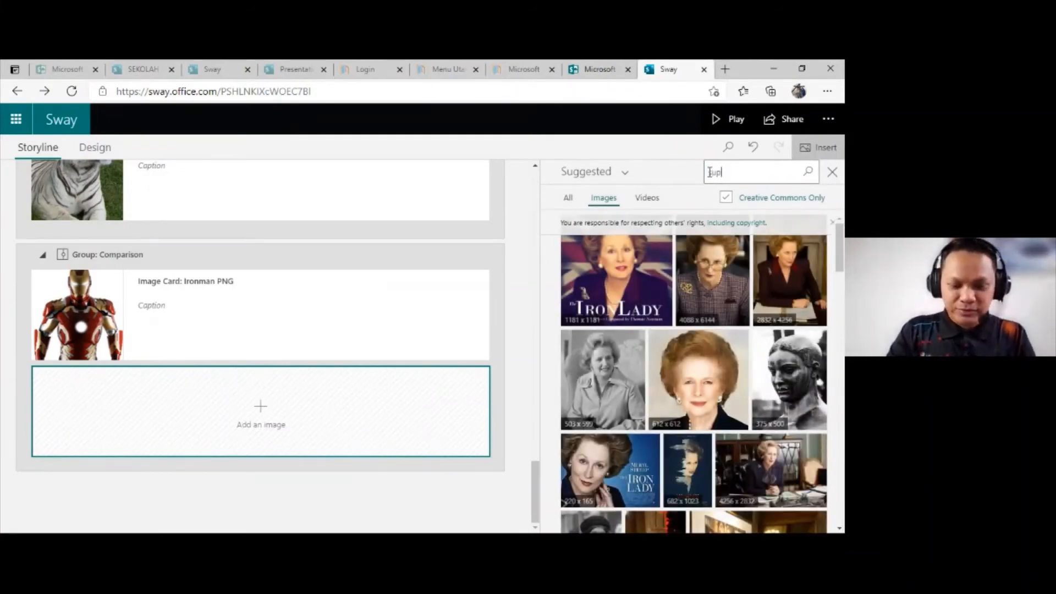
key("Return")
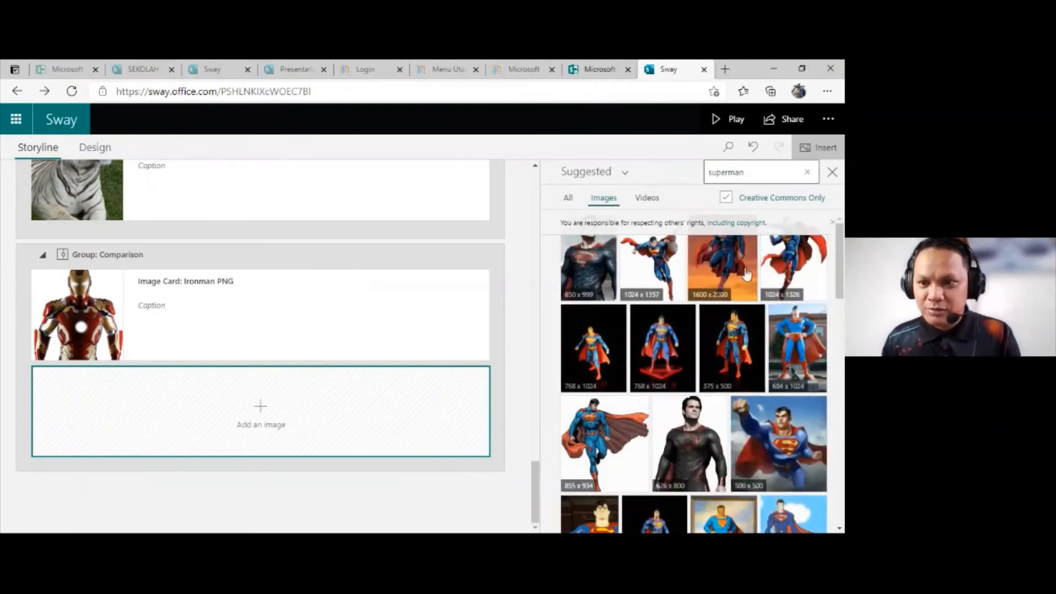
left_click(787, 267)
left_click(781, 177)
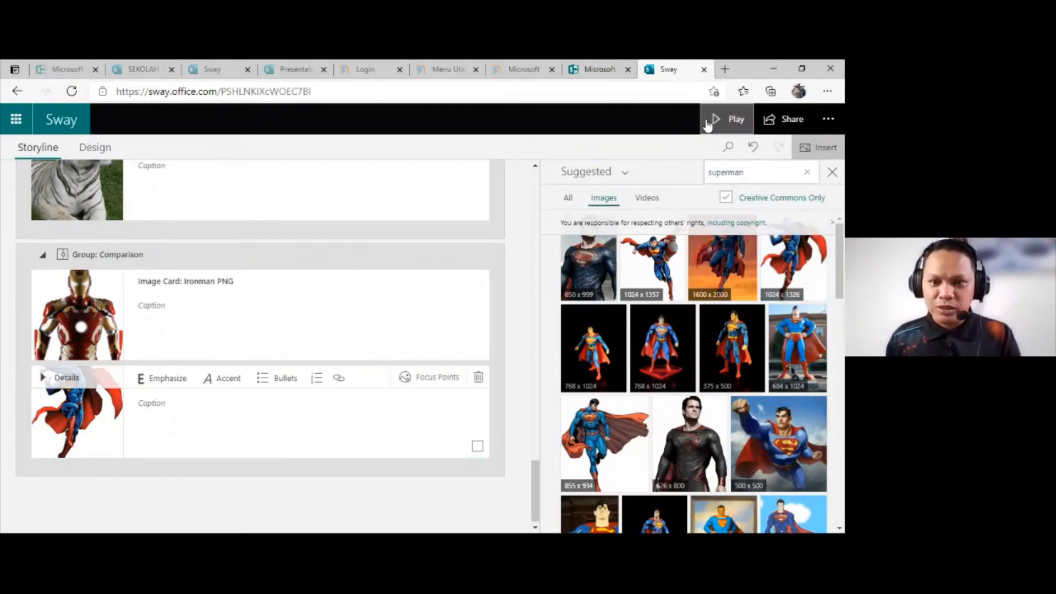
Step: Preview the Sway and view the Ironman and Superman comparison below the tiger comparison
left_click(708, 124)
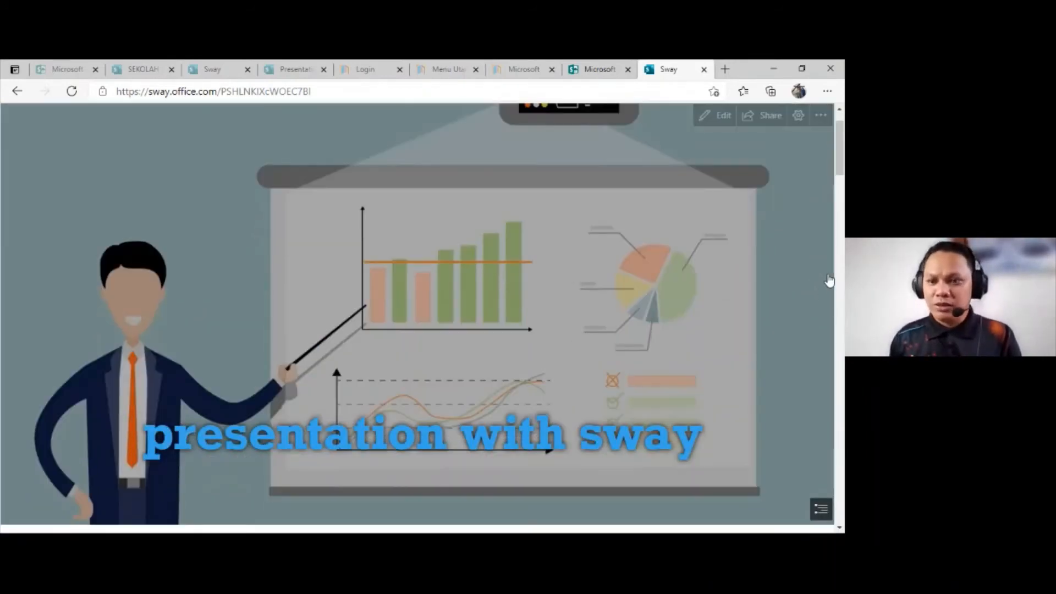
scroll(843, 242, "down", 10)
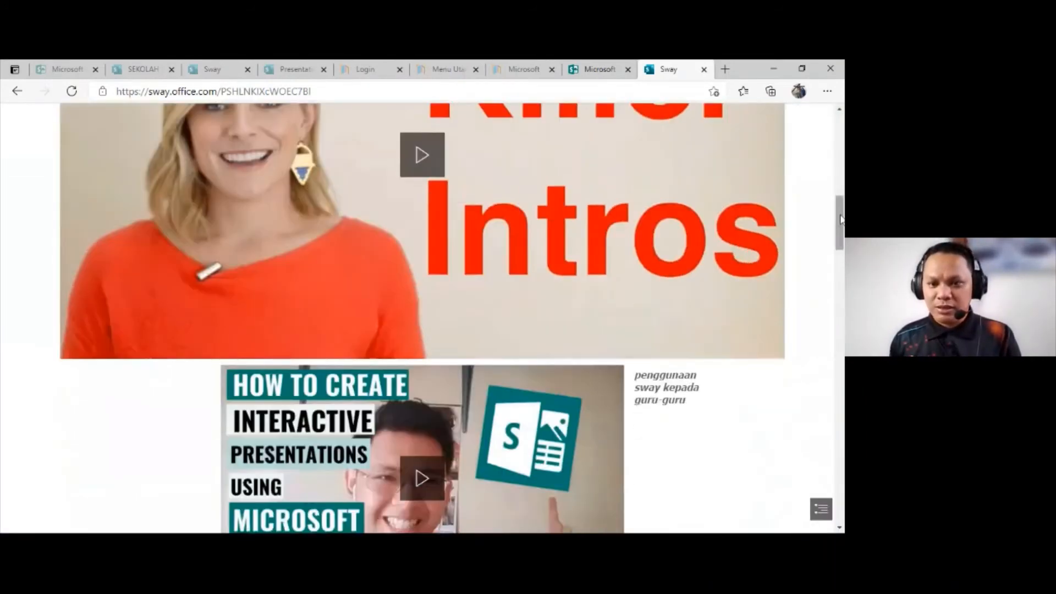
left_click_drag(840, 219, 840, 440)
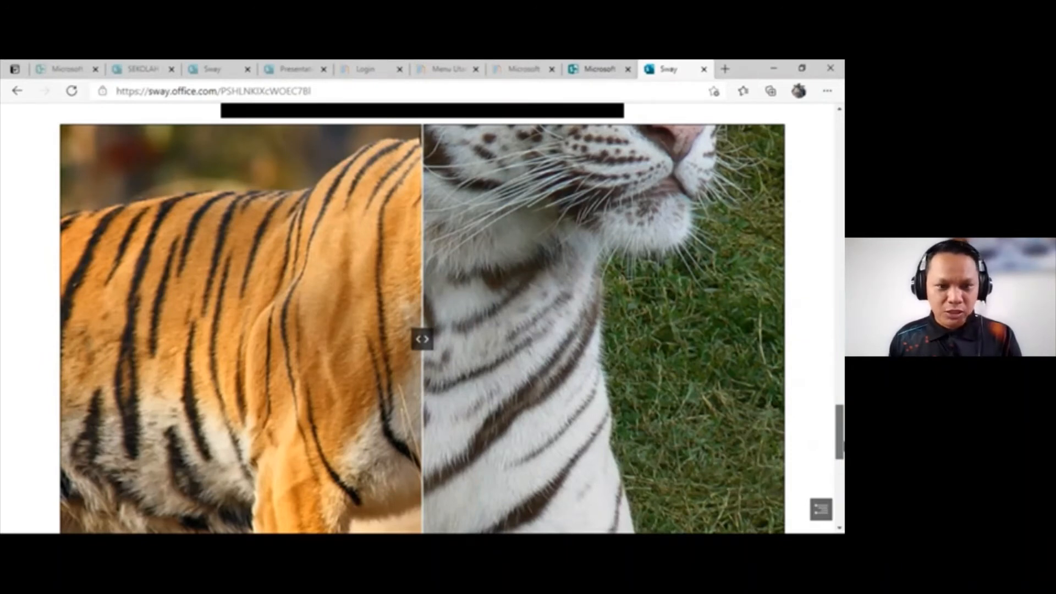
left_click_drag(840, 446, 841, 465)
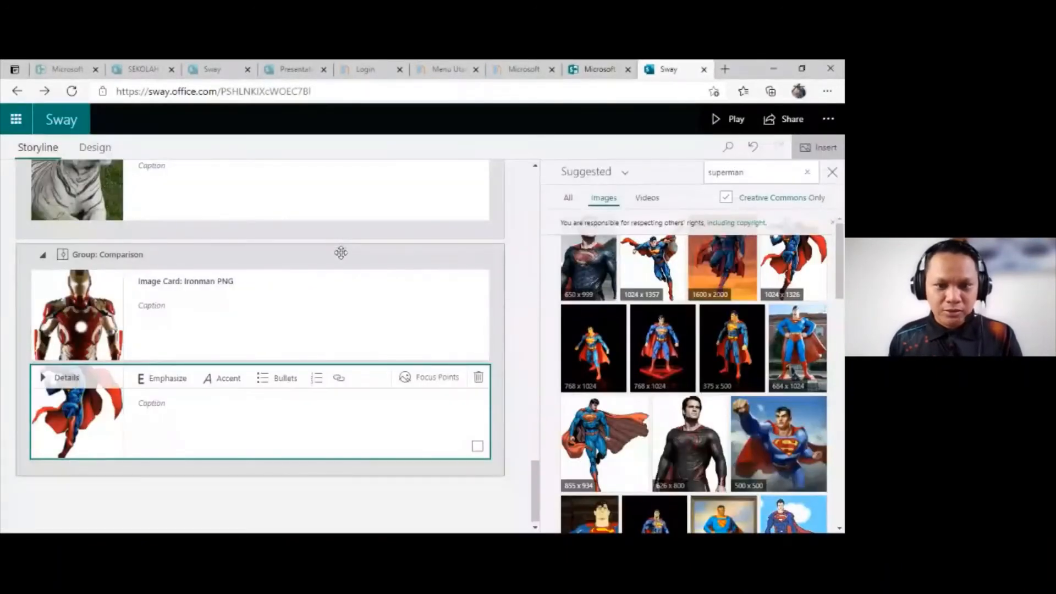
Step: Return to editing and apply the strongest emphasis level to the Ironman and Superman Comparison group
left_click(340, 255)
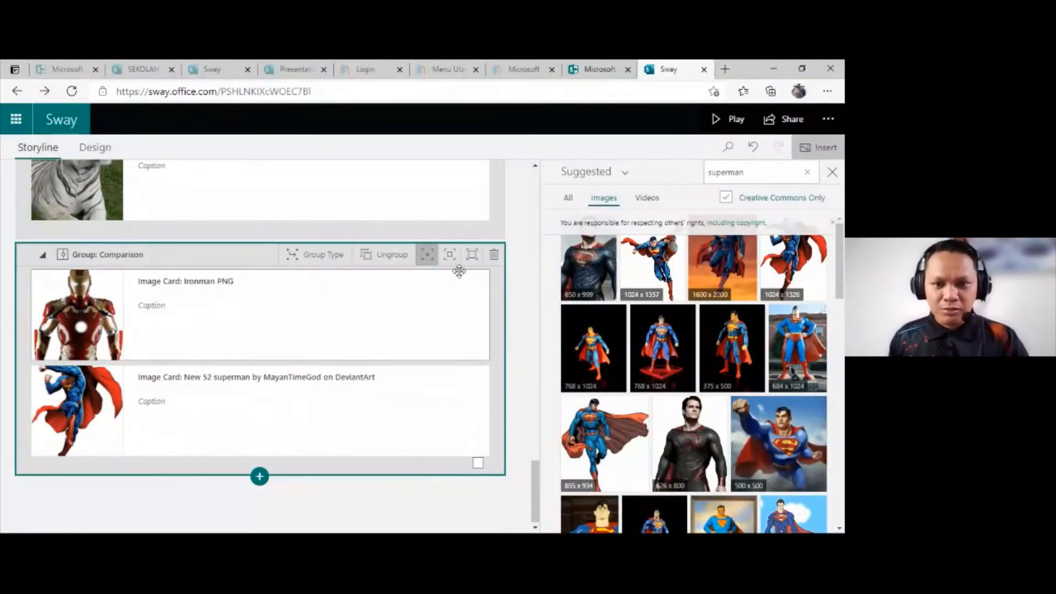
left_click(471, 255)
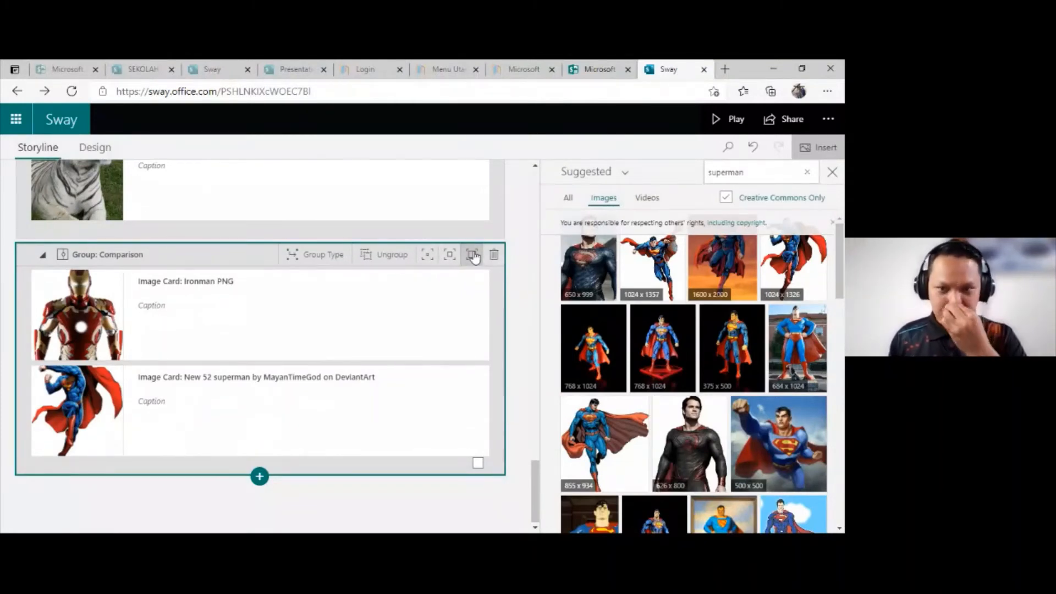
Step: Preview the enlarged Ironman and Superman comparison and slide its divider back and forth across both images
left_click(727, 122)
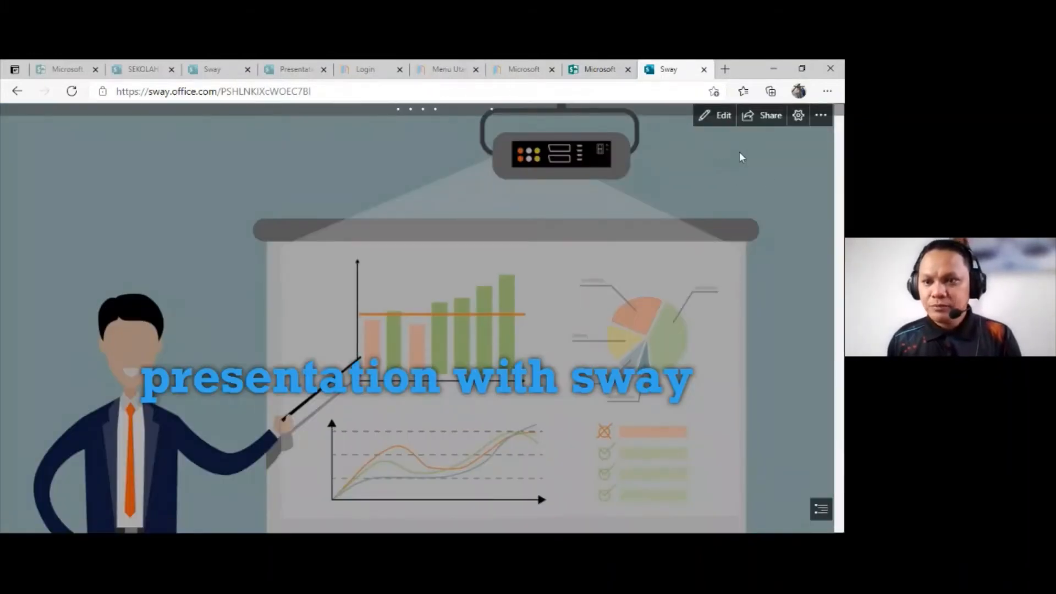
left_click_drag(842, 144, 813, 468)
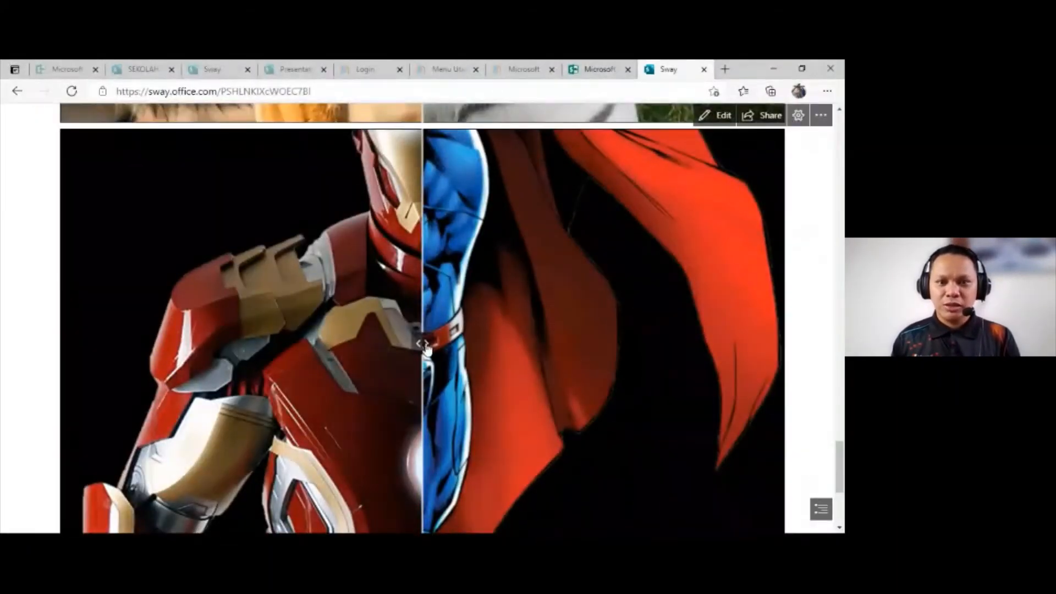
left_click_drag(421, 343, 230, 334)
scroll(411, 334, "up", 2)
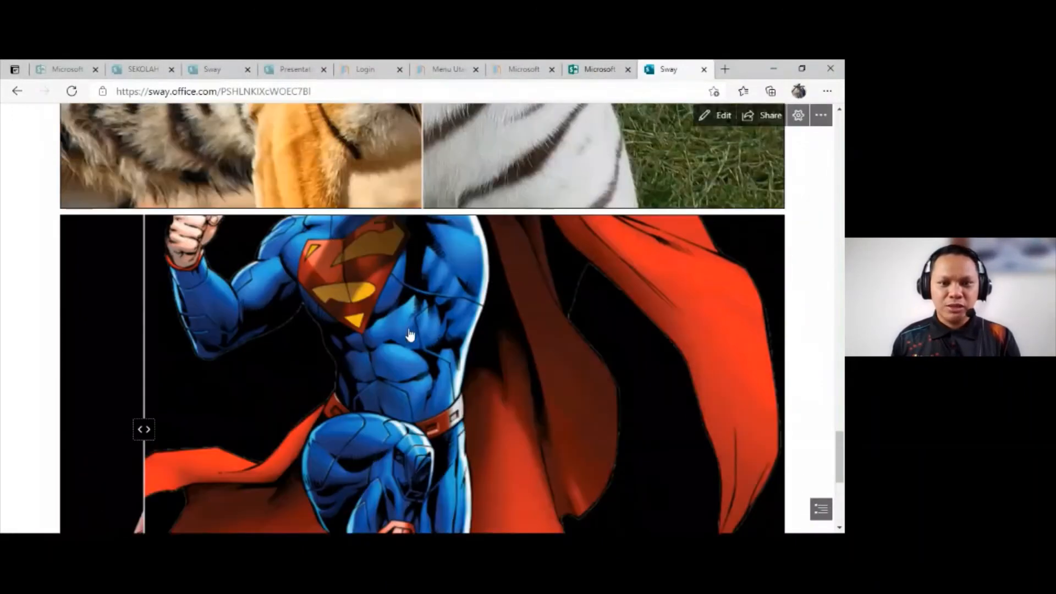
left_click_drag(146, 369, 444, 429)
scroll(809, 416, "down", 4)
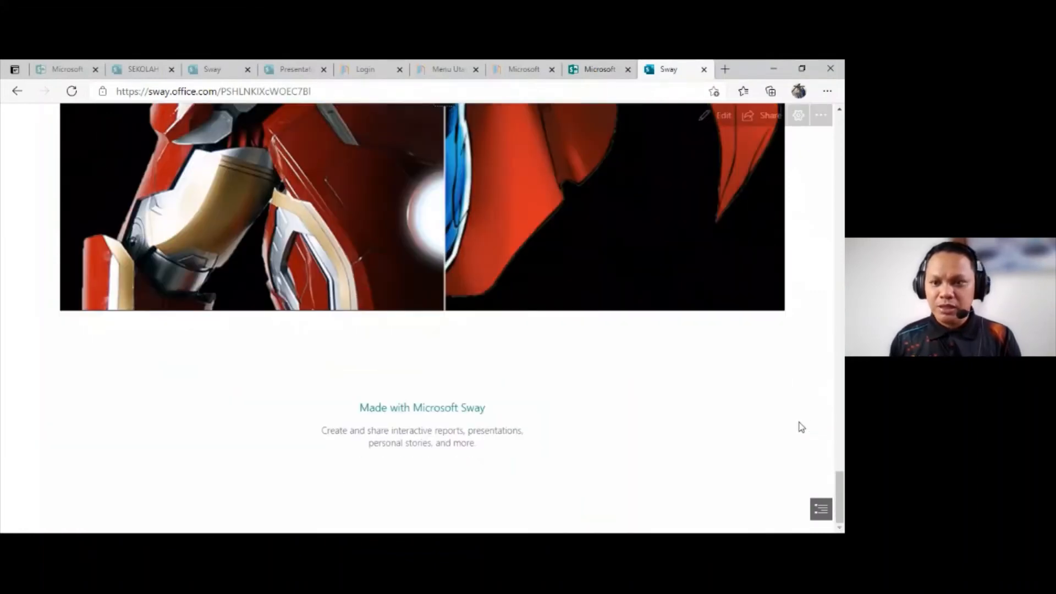
scroll(809, 358, "up", 6)
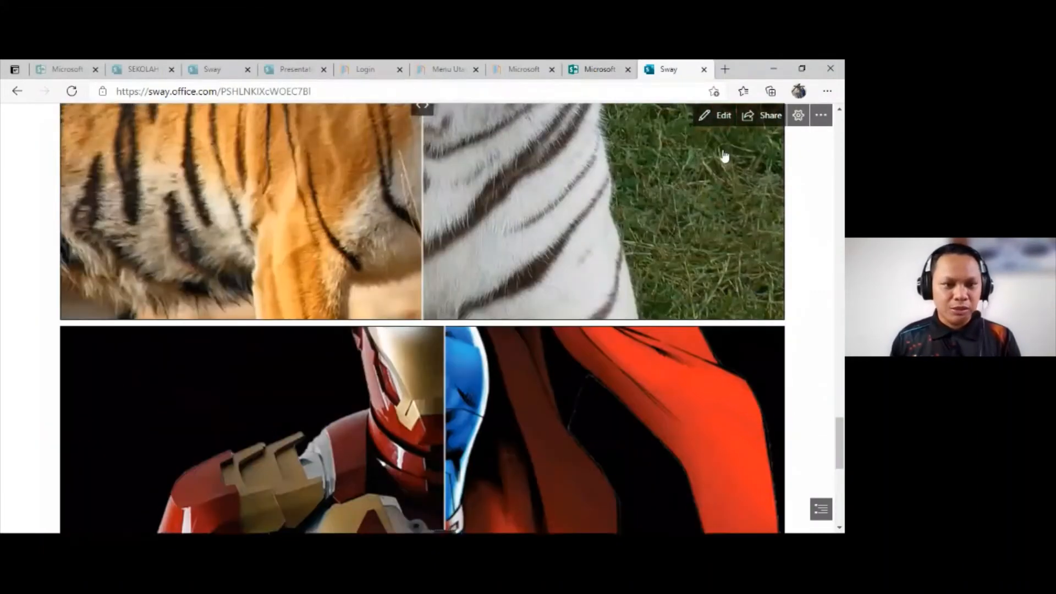
Step: Return to editing and caption the group's first image IRONMAN and its second image SUPERMAN
left_click(716, 115)
left_click(214, 299)
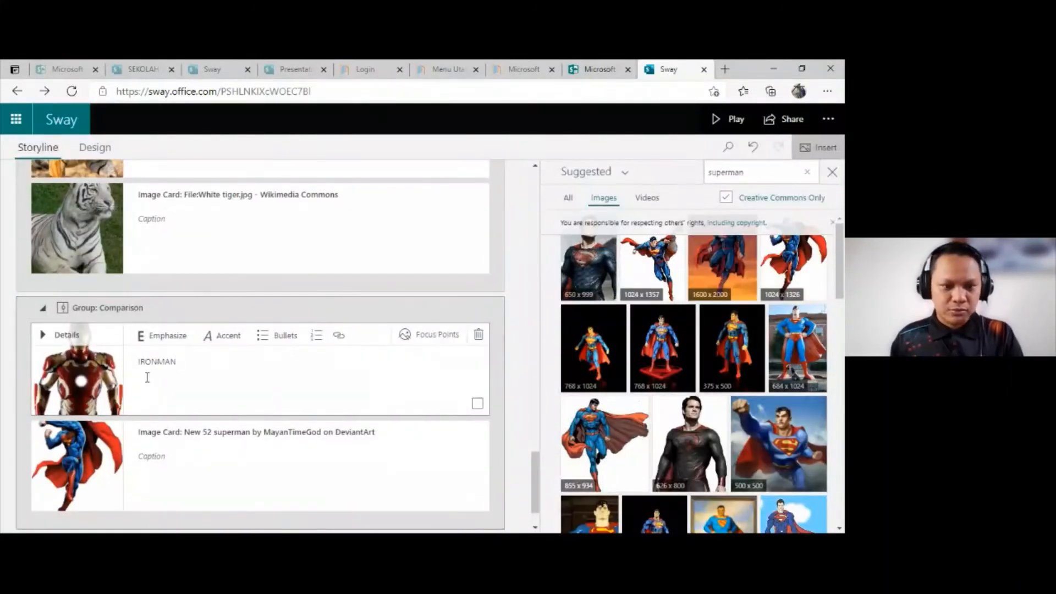
left_click(150, 453)
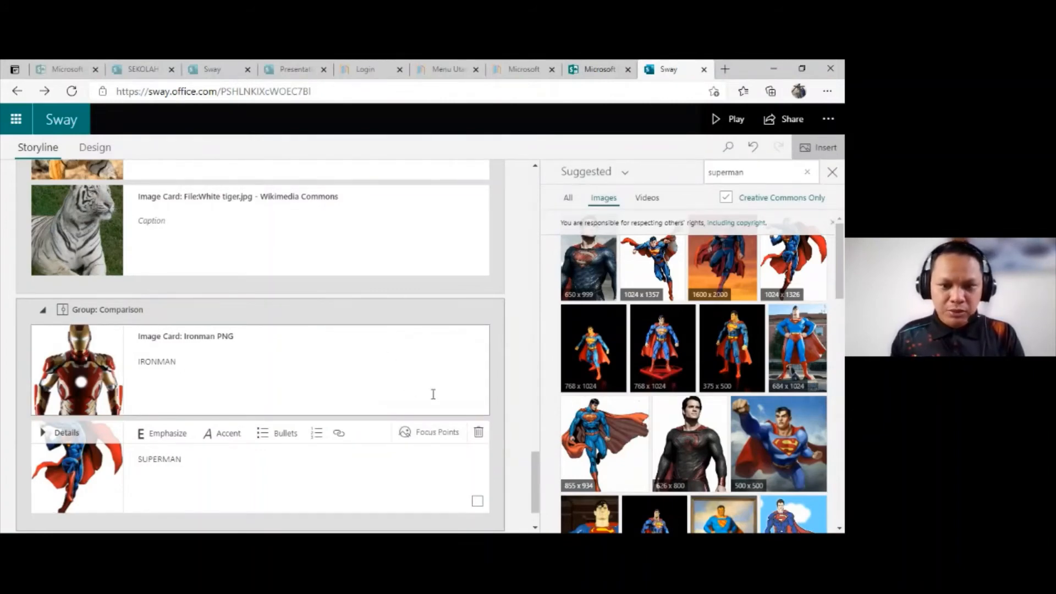
Step: Open the Superman image's focus points, try a single point on the cape, and mark the entire image as important
left_click(424, 435)
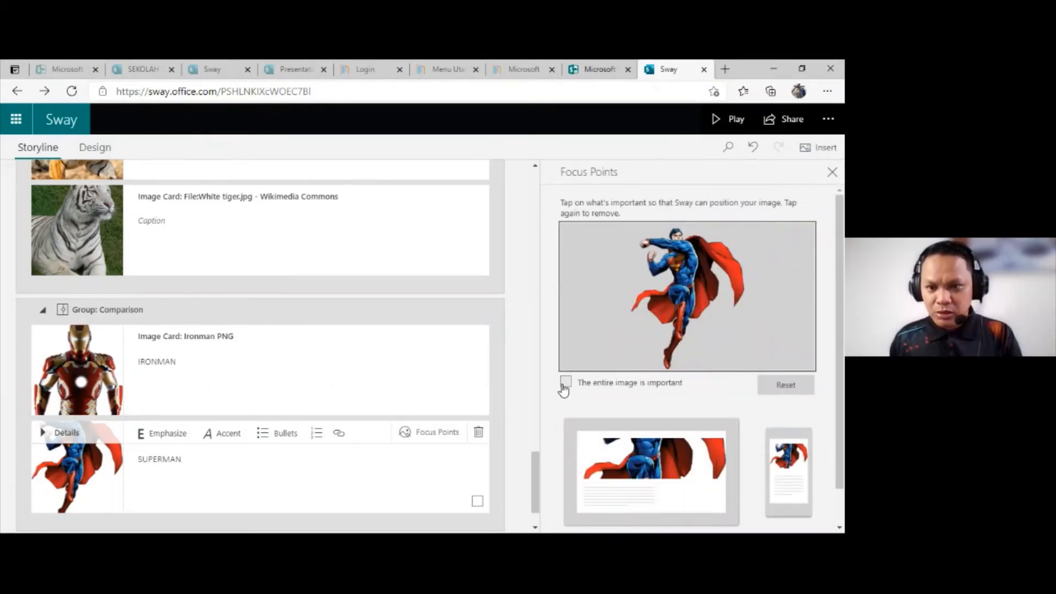
left_click(565, 381)
left_click(656, 318)
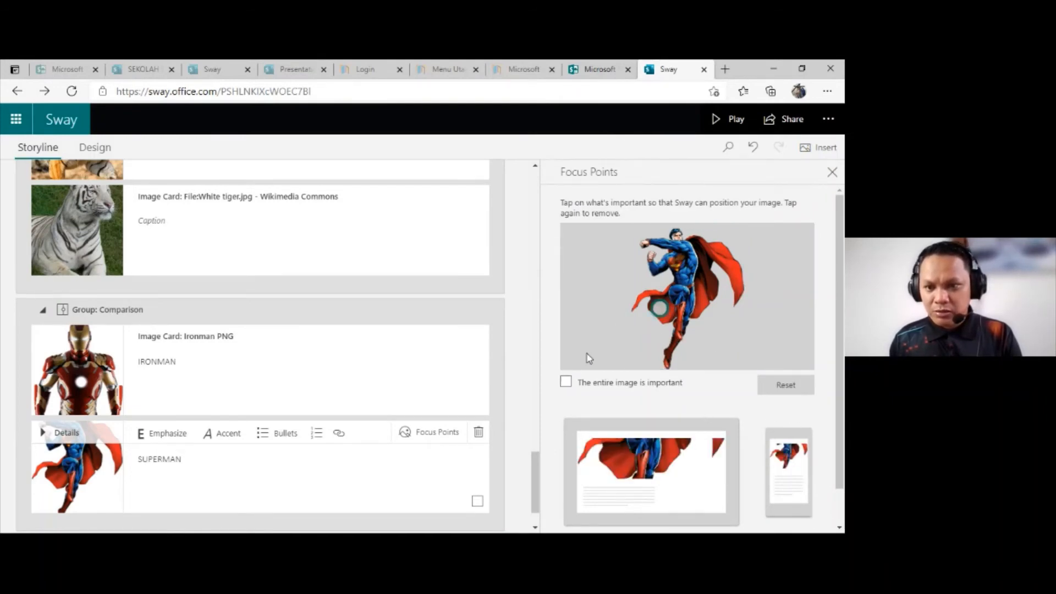
left_click(566, 383)
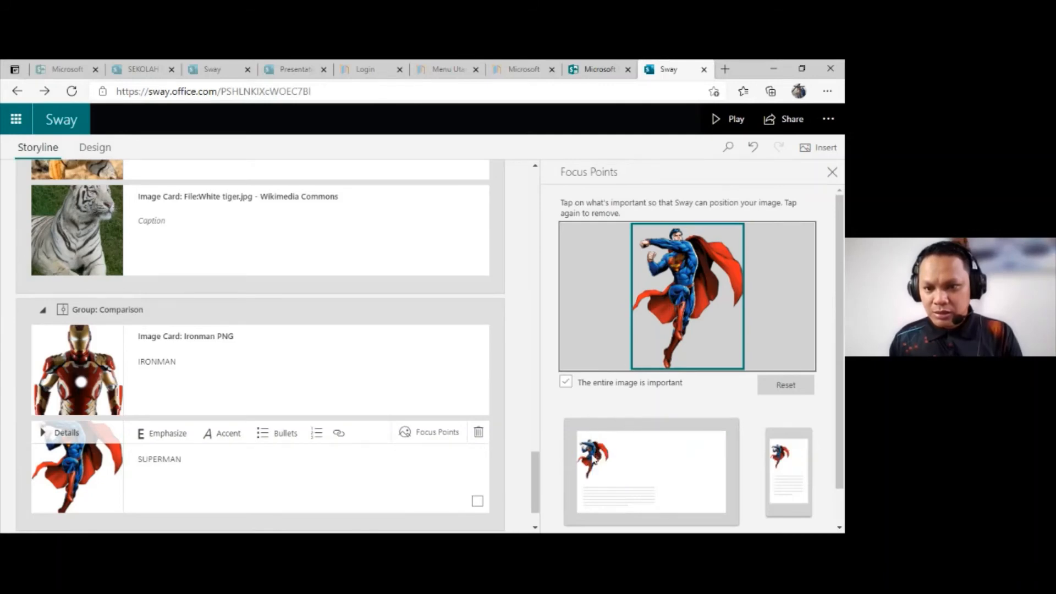
scroll(640, 451, "down", 1)
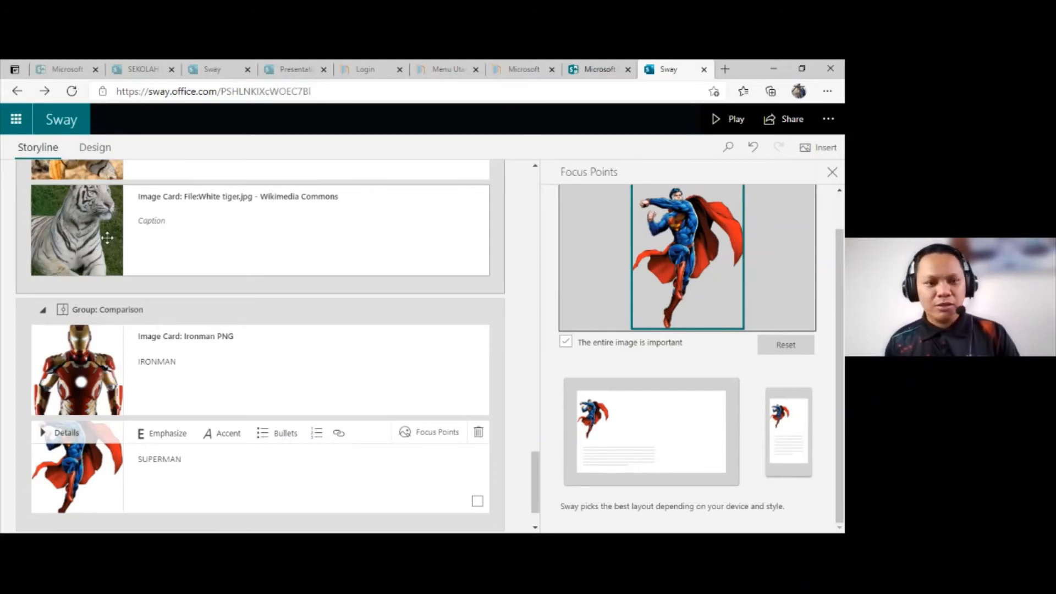
Step: Open the Ironman image's focus points, mark the entire image as important, and check the layout previews
left_click(293, 361)
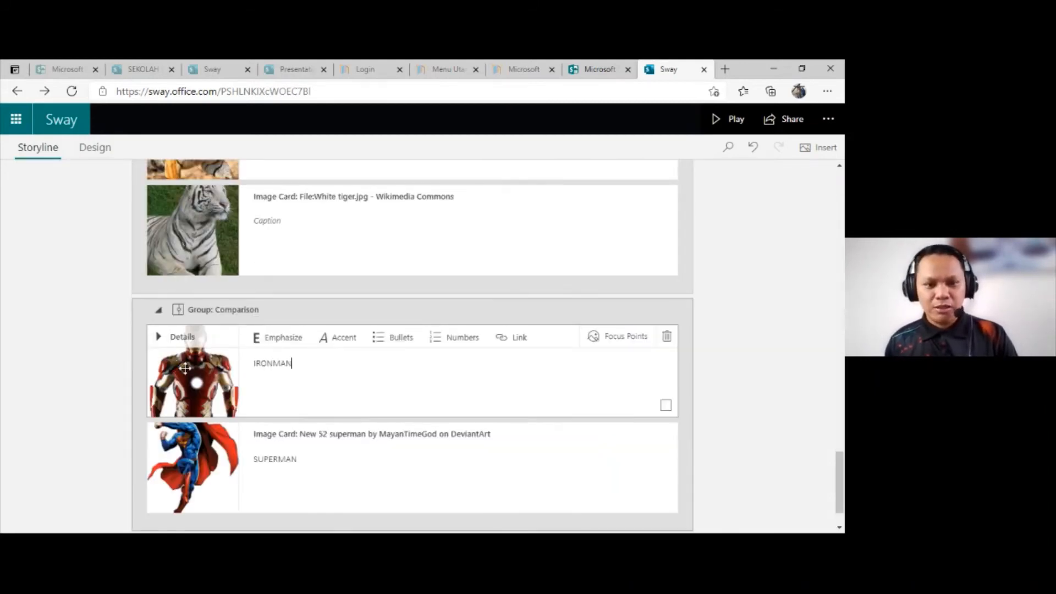
left_click(613, 346)
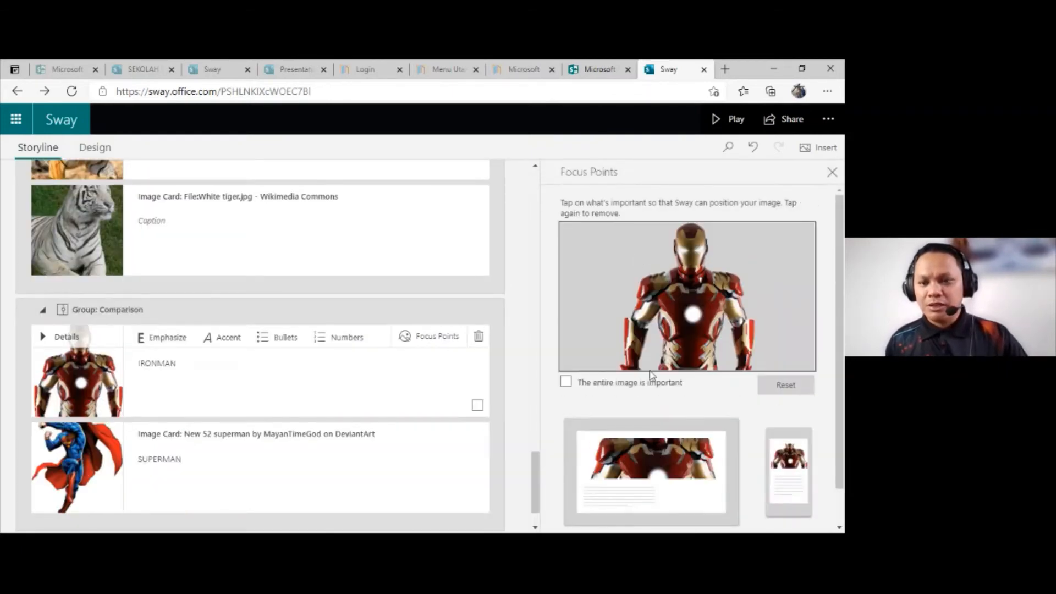
left_click(566, 382)
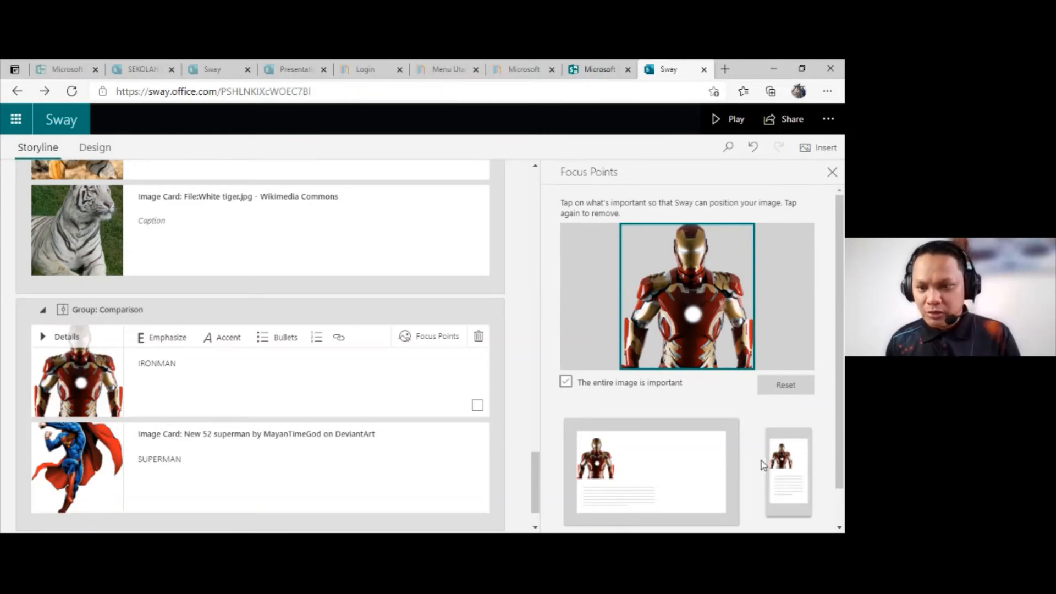
scroll(669, 411, "down", 1)
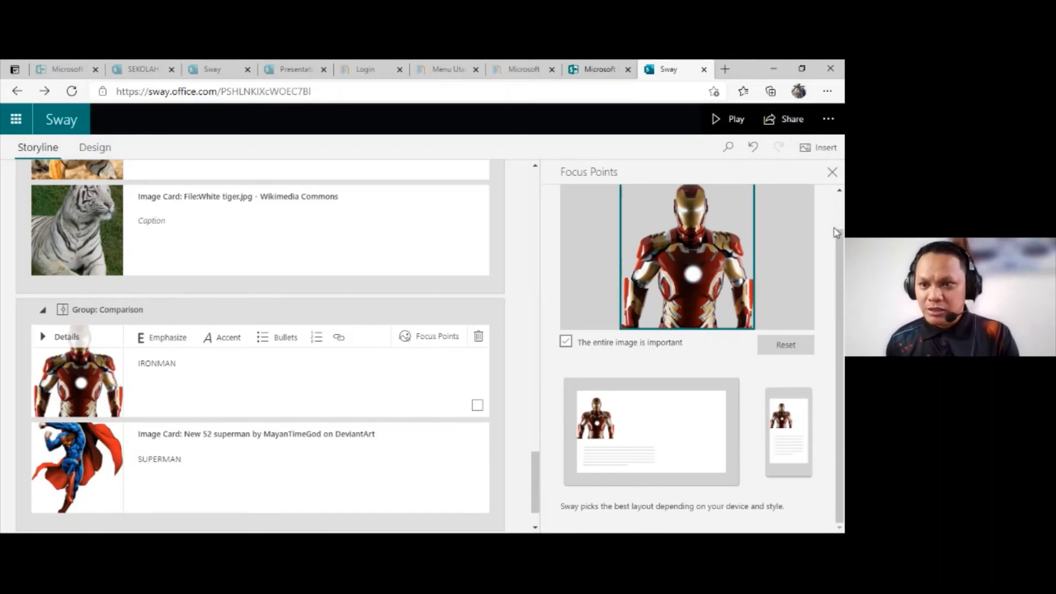
scroll(836, 232, "up", 1)
Step: Preview the Sway down to the Ironman and Superman comparison and slide its divider until the Superman image is fully revealed
left_click(735, 119)
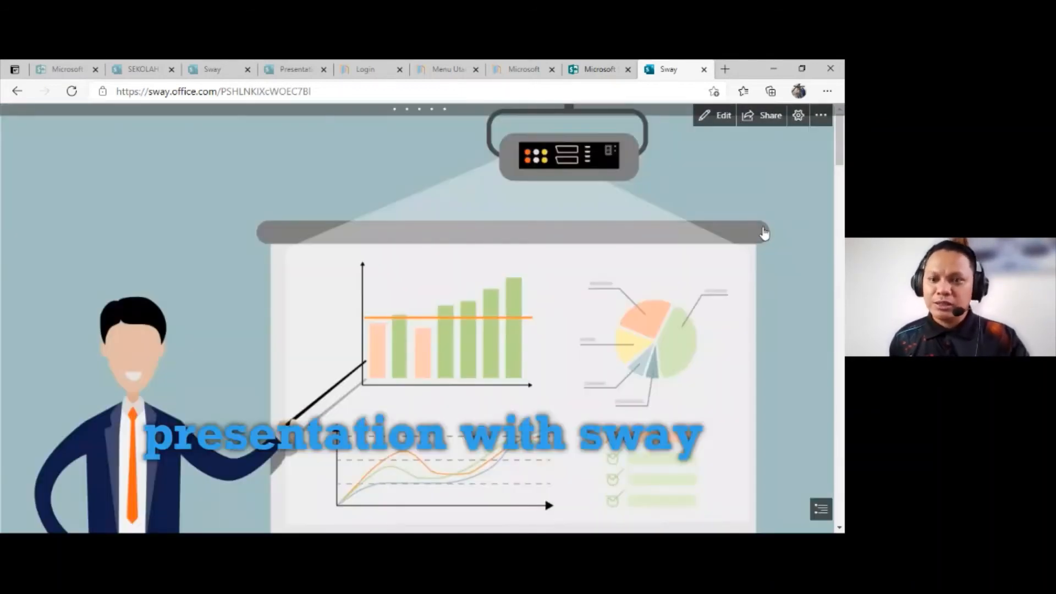
scroll(827, 187, "down", 5)
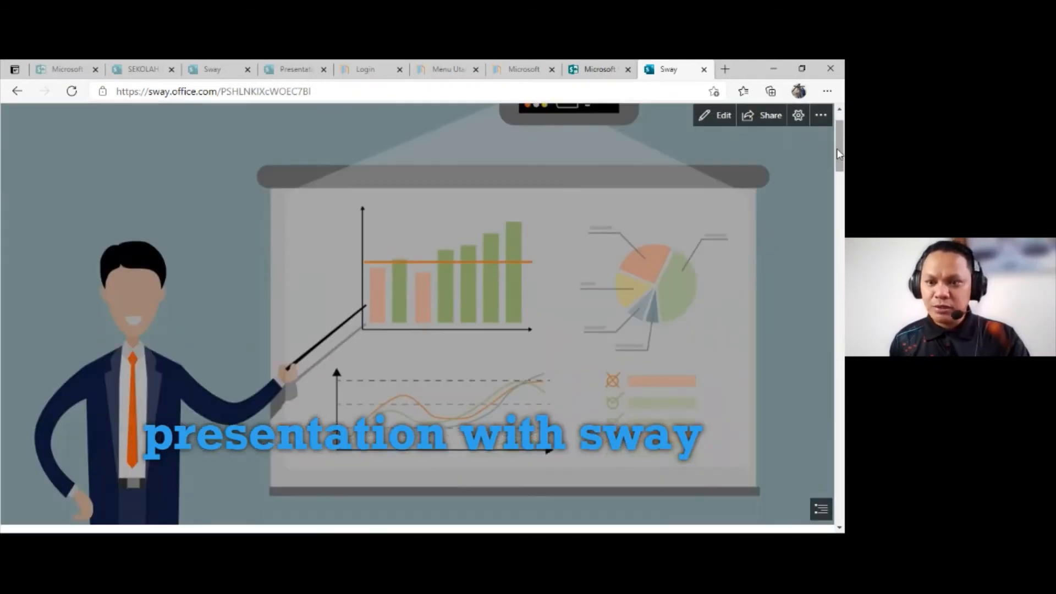
scroll(828, 230, "down", 15)
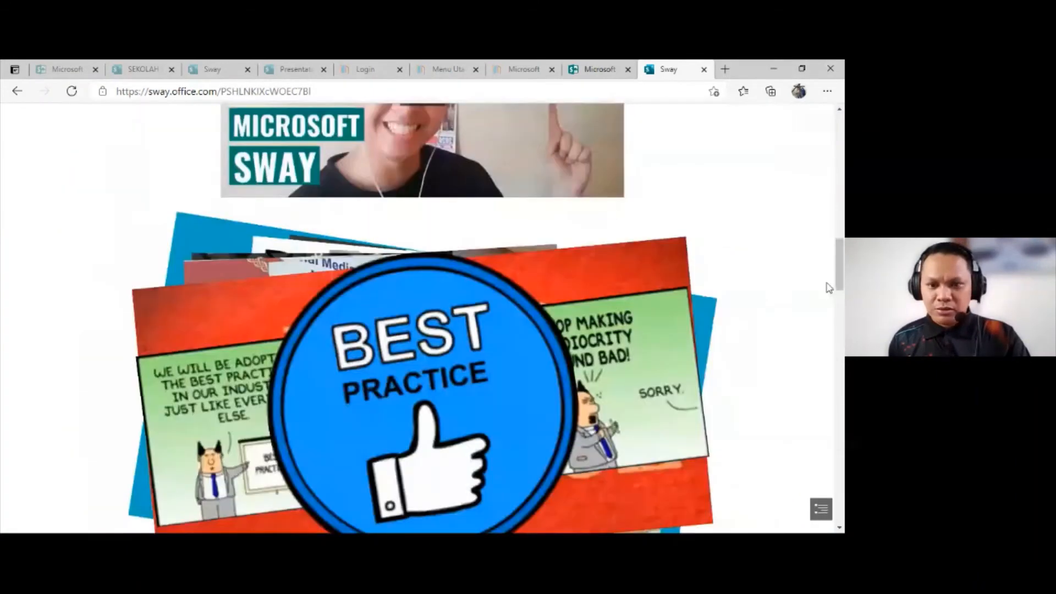
scroll(817, 331, "down", 15)
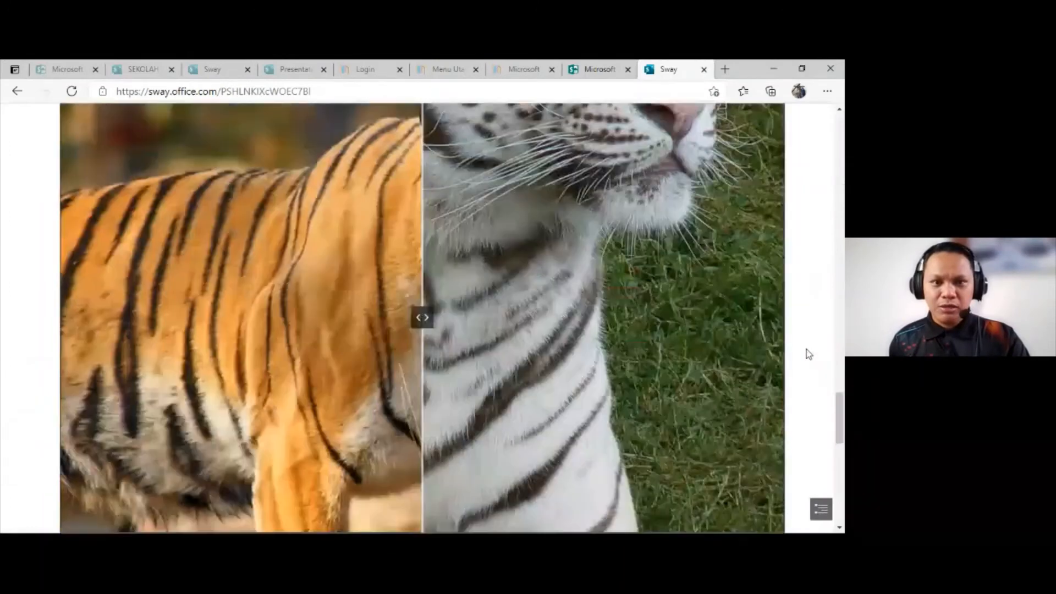
scroll(388, 158, "up", 3)
scroll(387, 158, "up", 1)
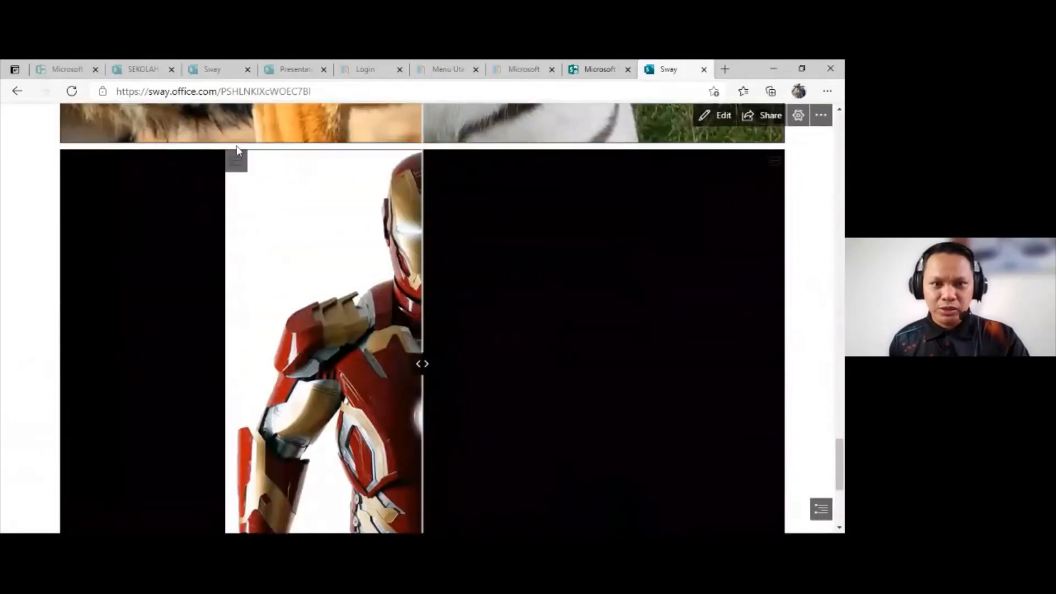
scroll(402, 314, "down", 1)
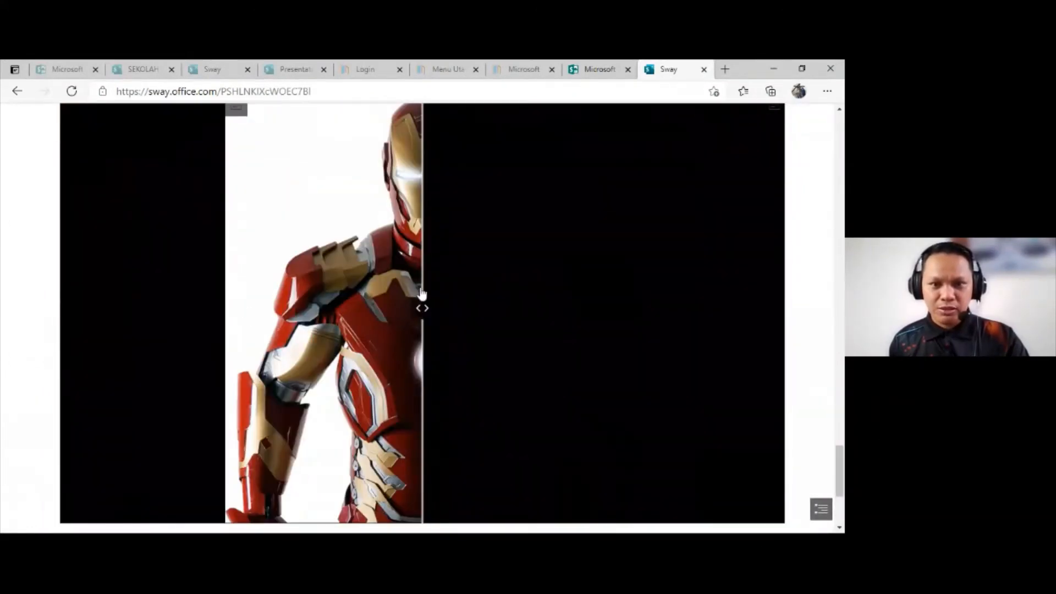
left_click_drag(424, 309, 300, 361)
left_click_drag(371, 367, 82, 363)
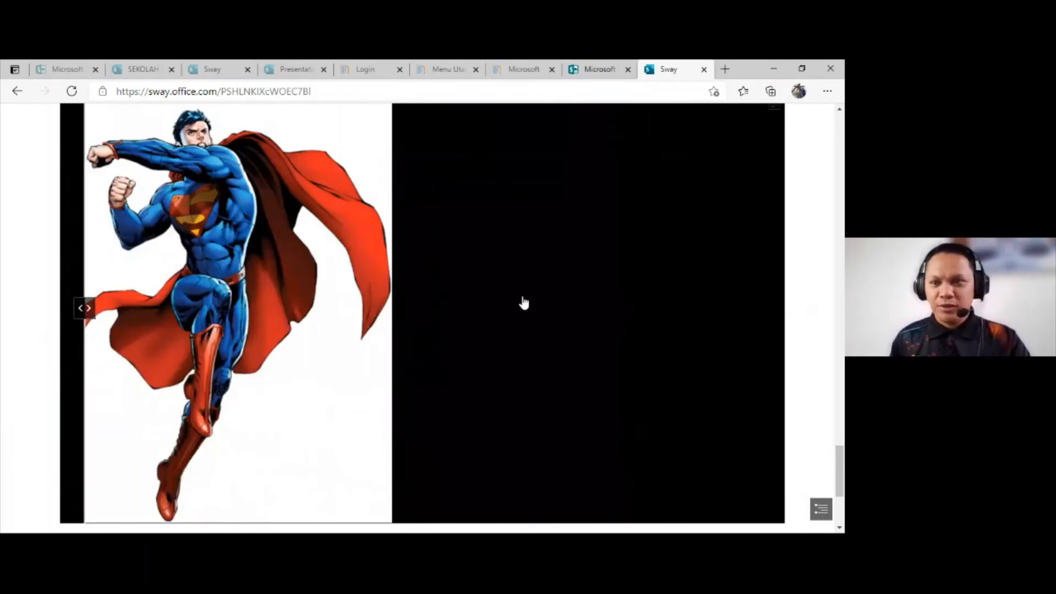
Step: Slide the divider of the orange and white tiger comparison slightly, and return to editing the storyline
scroll(535, 302, "up", 1)
scroll(535, 302, "up", 2)
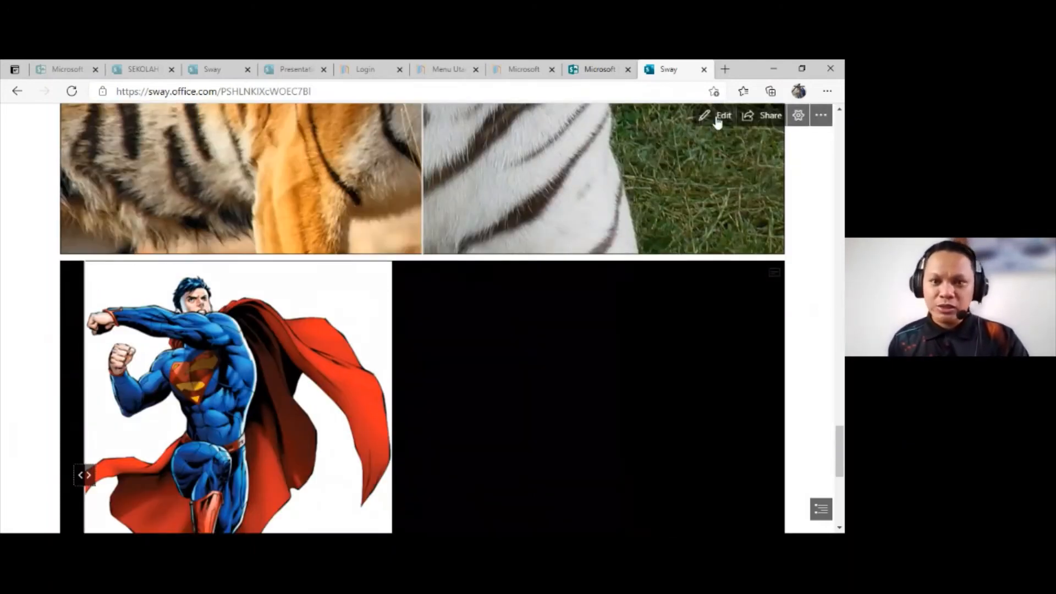
scroll(719, 137, "up", 4)
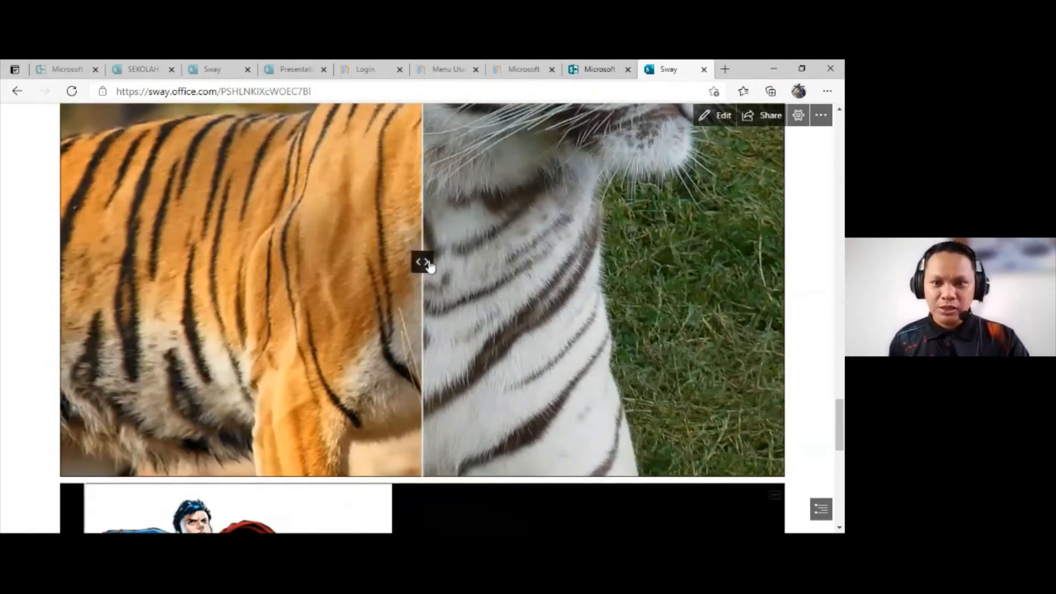
mouse_move(429, 266)
left_mouse_down()
mouse_move(665, 264)
mouse_move(412, 264)
left_mouse_up()
scroll(652, 259, "up", 3)
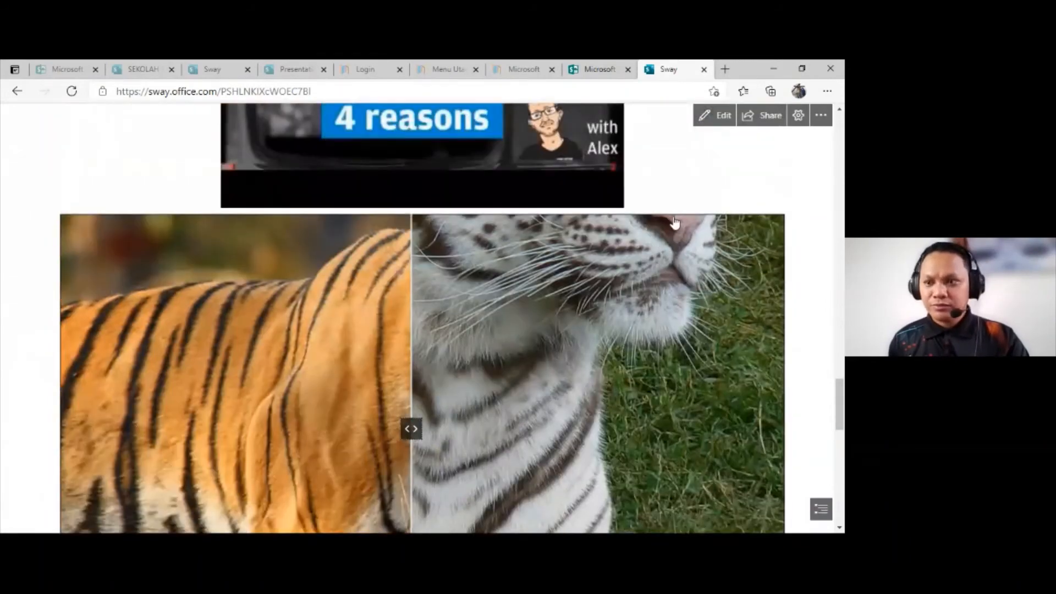
left_click(715, 115)
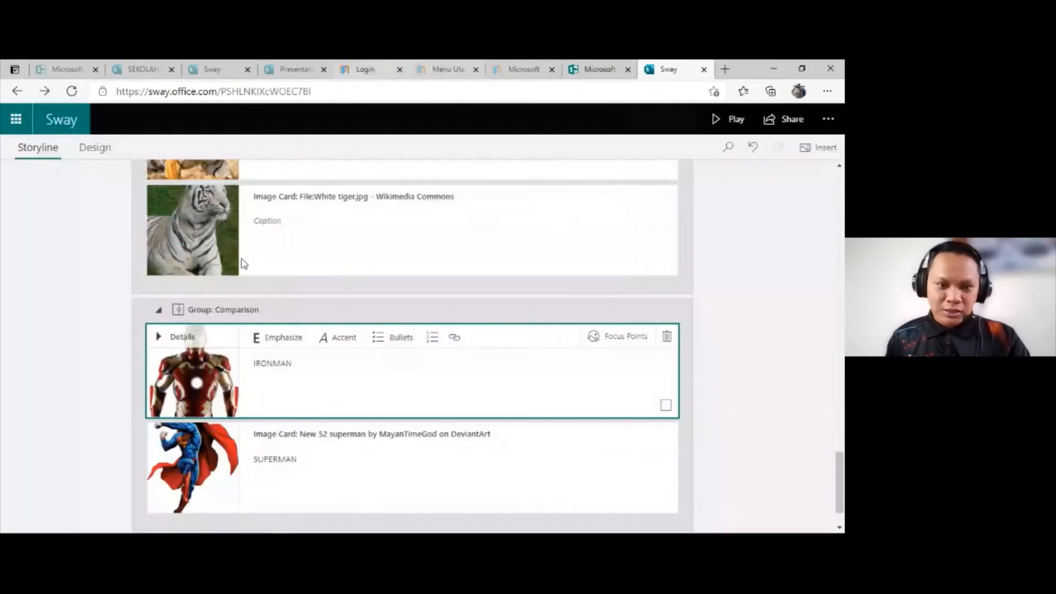
Step: Select the Ironman and Superman comparison group and look through its available group types
scroll(303, 315, "down", 1)
left_click(344, 251)
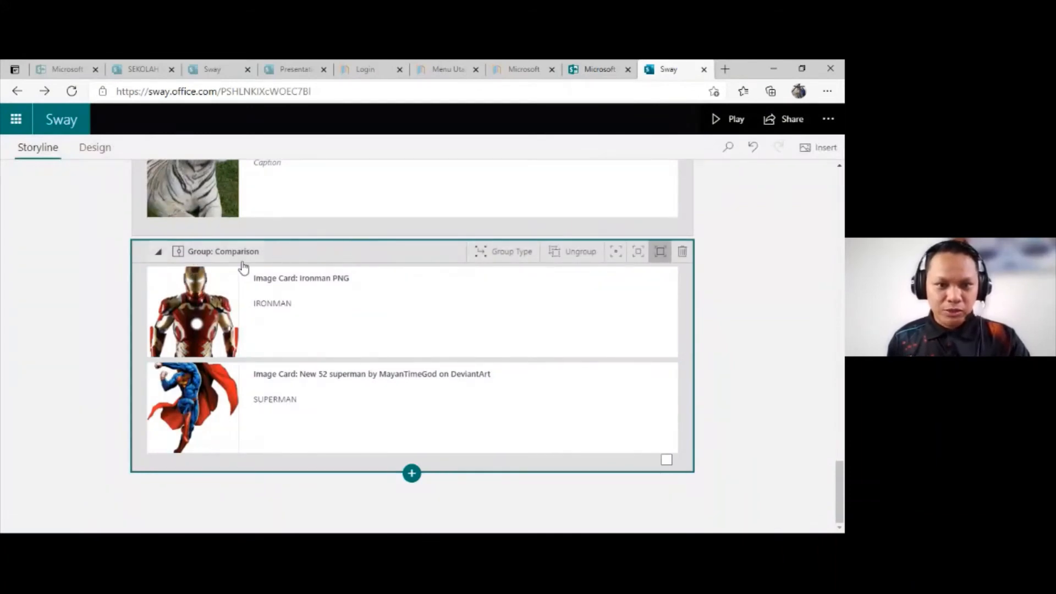
left_click(513, 252)
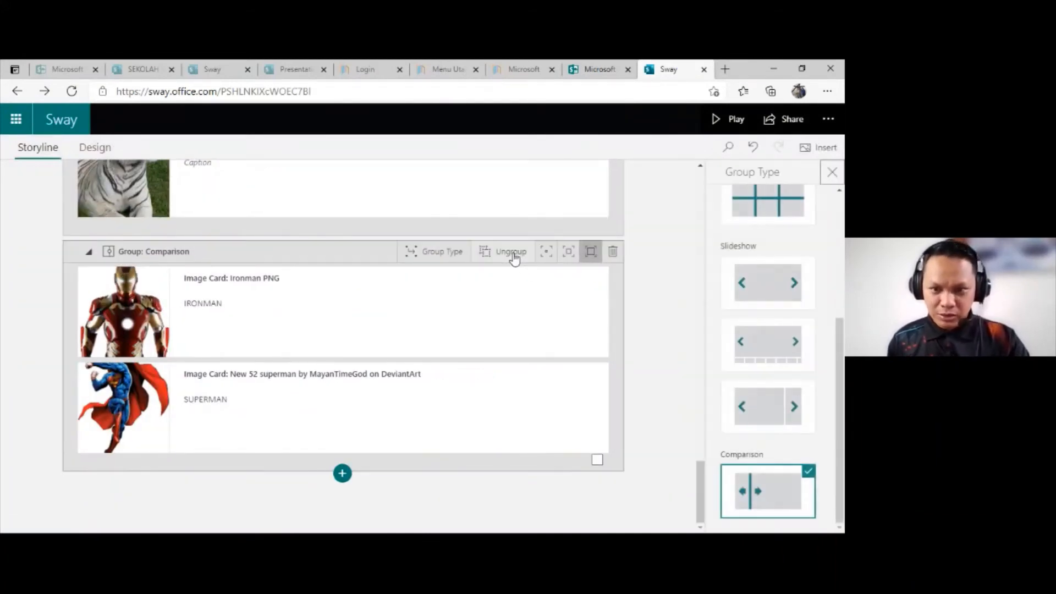
scroll(761, 396, "up", 2)
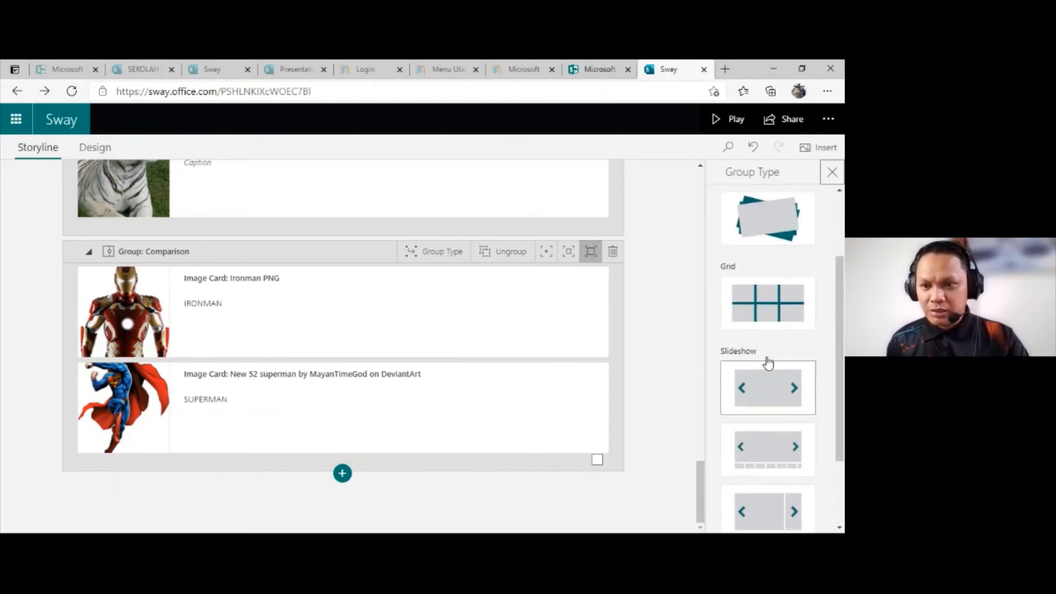
scroll(759, 363, "down", 2)
scroll(751, 369, "down", 1)
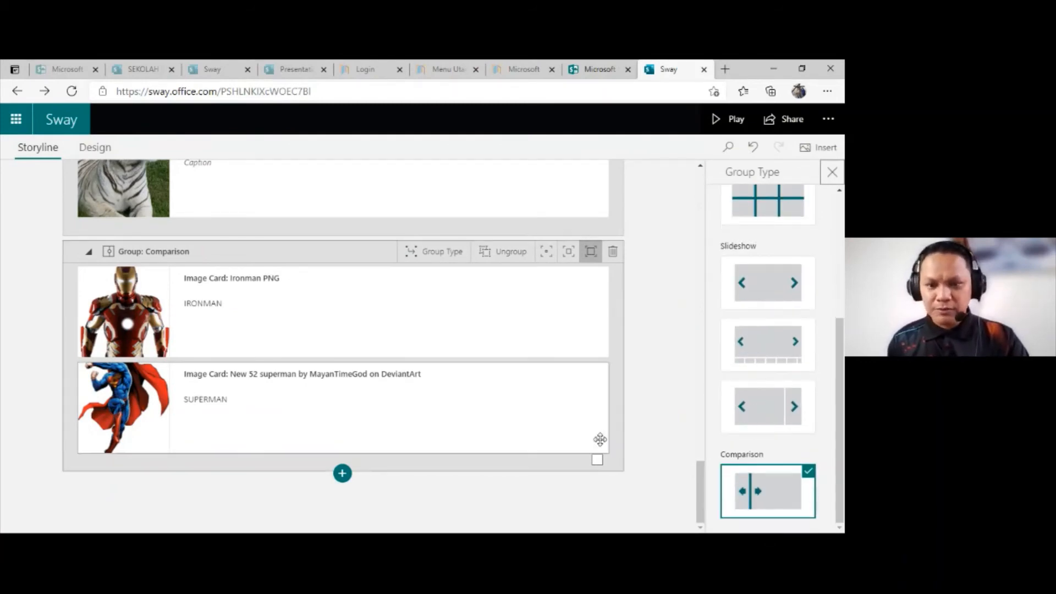
Step: Add an empty image card below the Ironman and Superman group and browse the suggested images for it
left_click(342, 473)
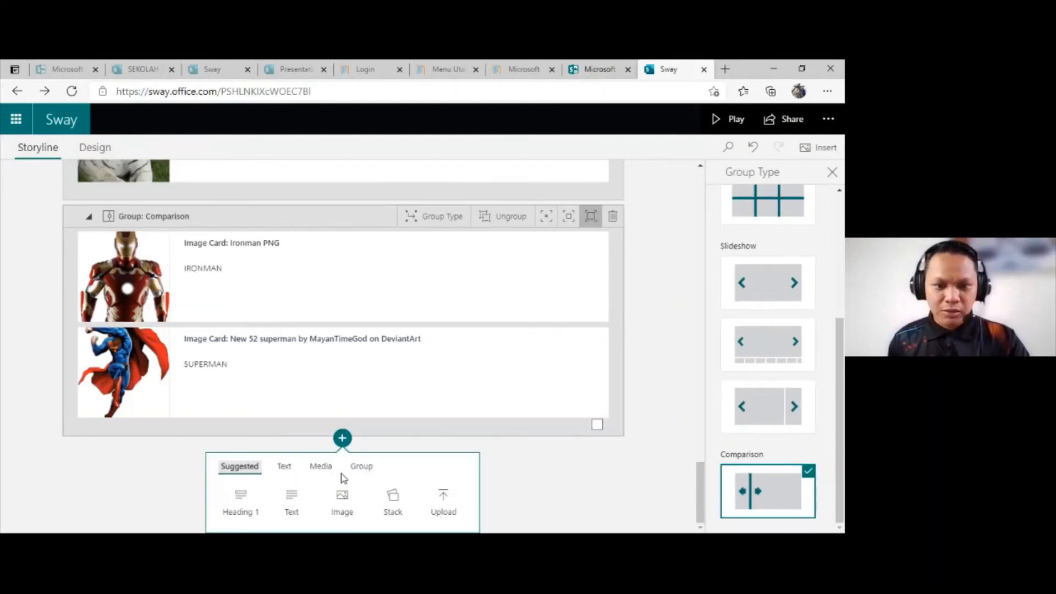
left_click(481, 498)
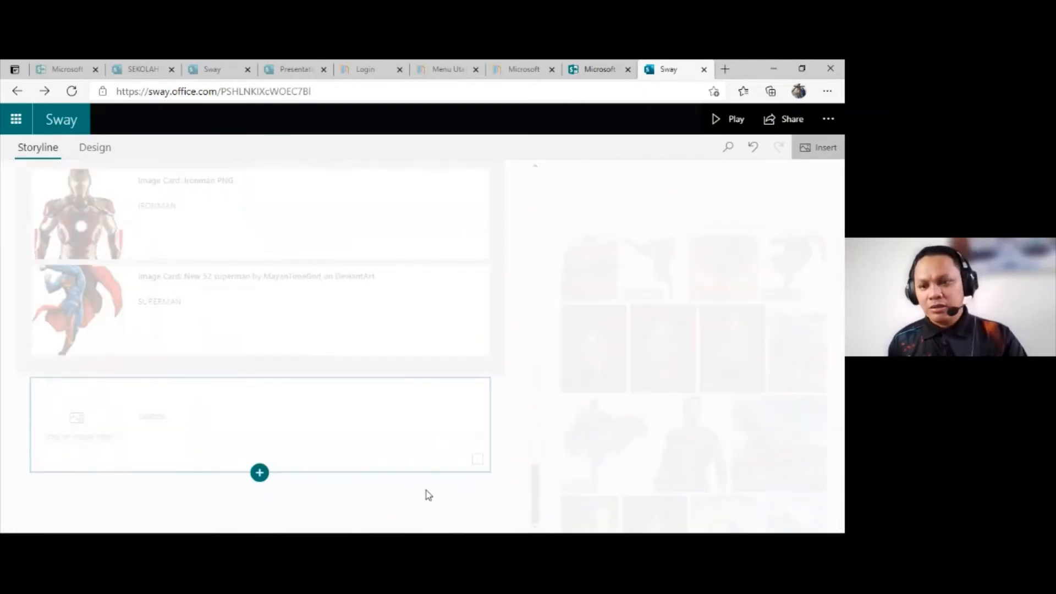
scroll(688, 352, "down", 5)
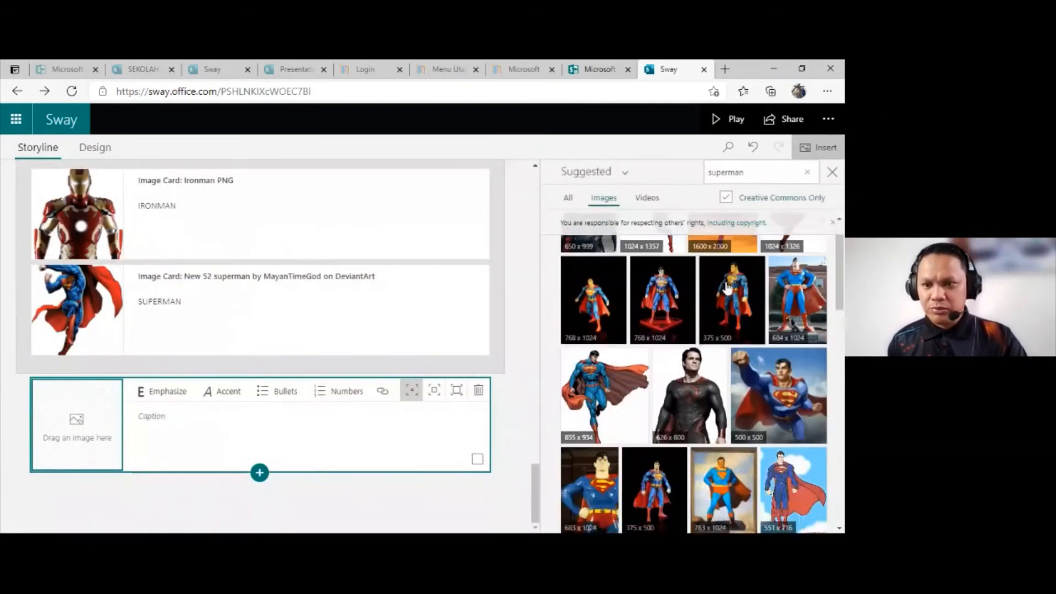
scroll(715, 360, "down", 10)
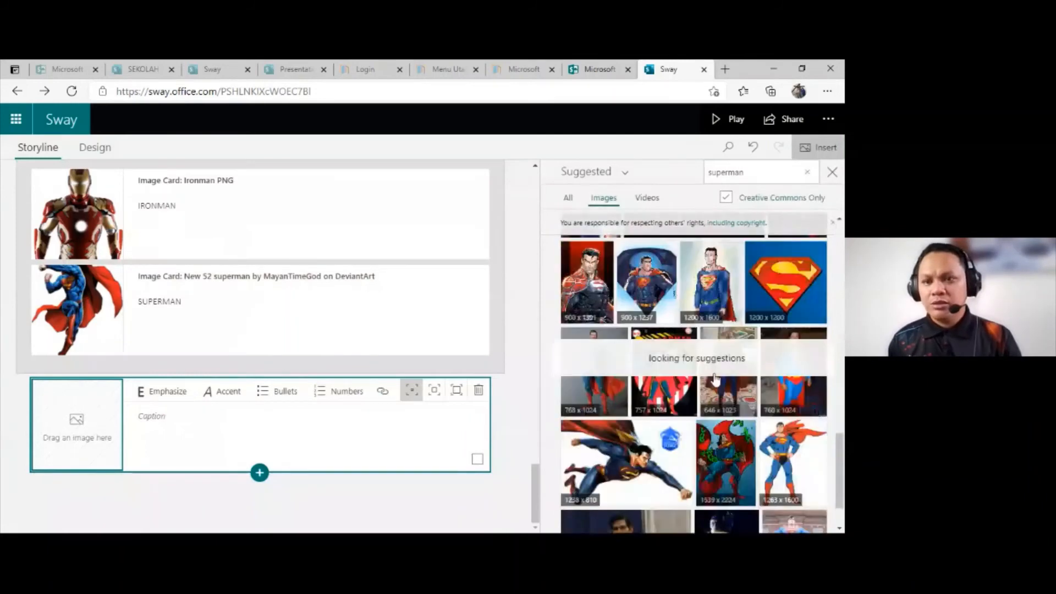
Step: Search the image suggestions for AVANGER and add the 1024 x 576 picture of the dark armored figure to the new card
double_click(725, 172)
key("BackSpace")
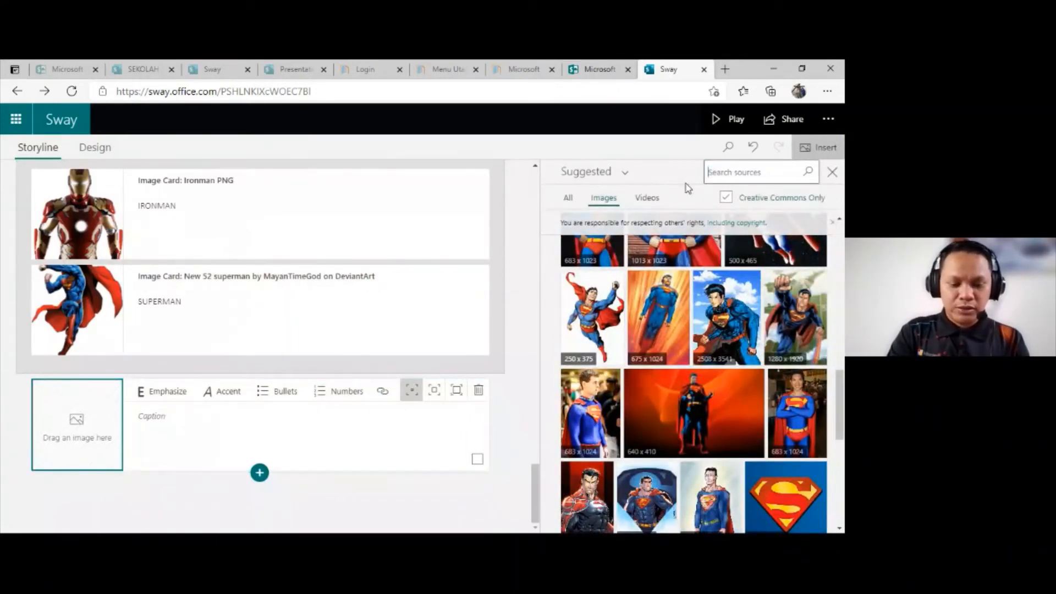
type("AVANGER")
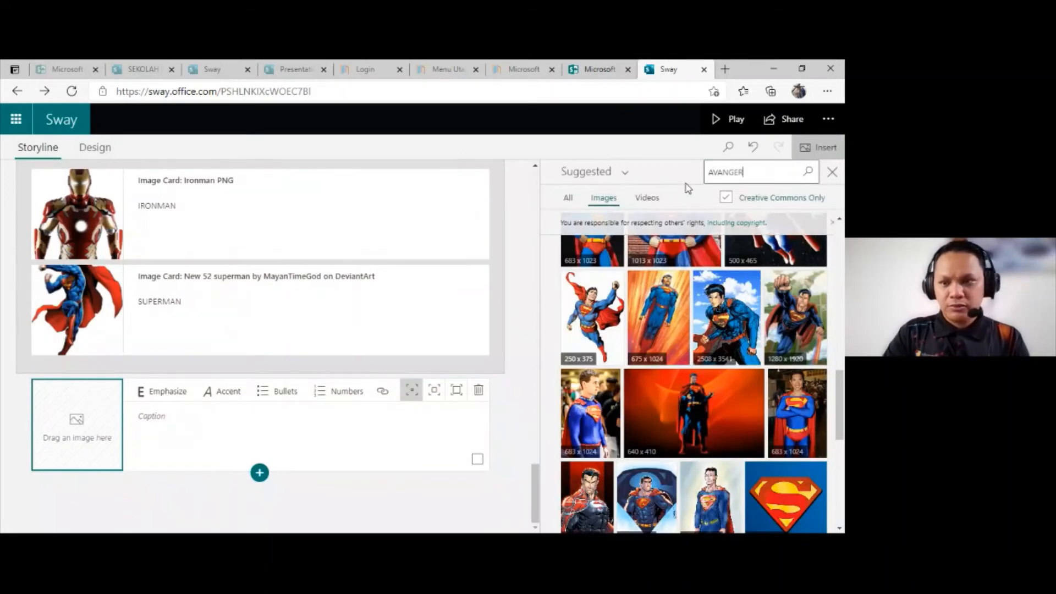
key("Return")
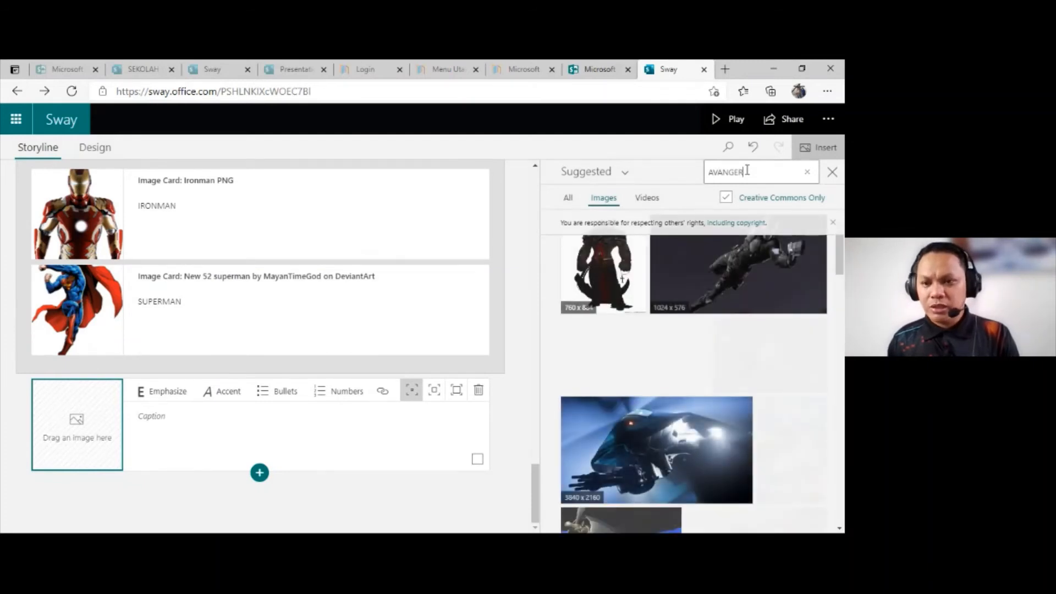
left_click(723, 272)
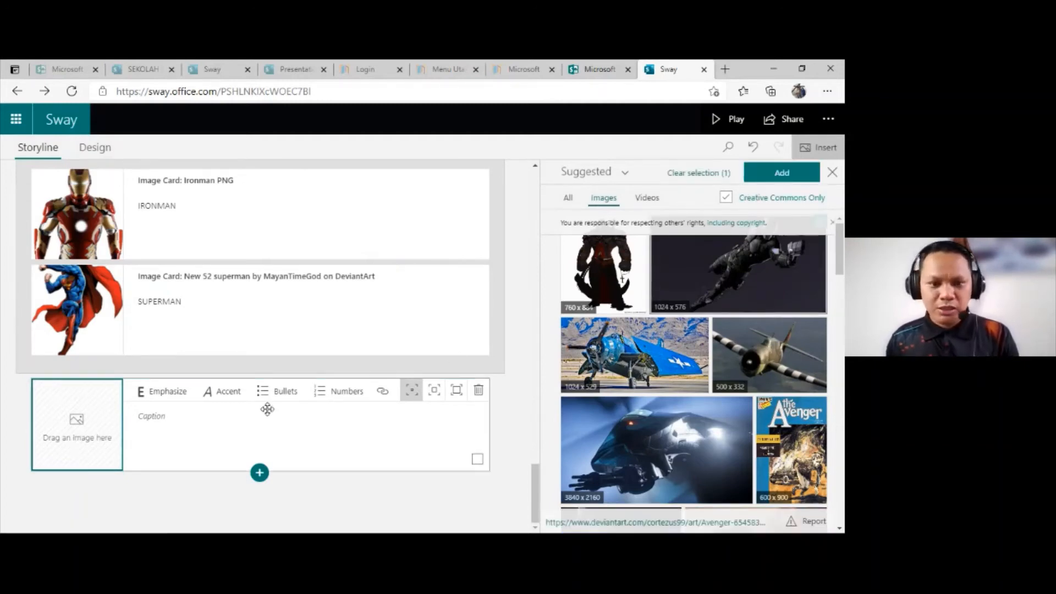
left_click(791, 174)
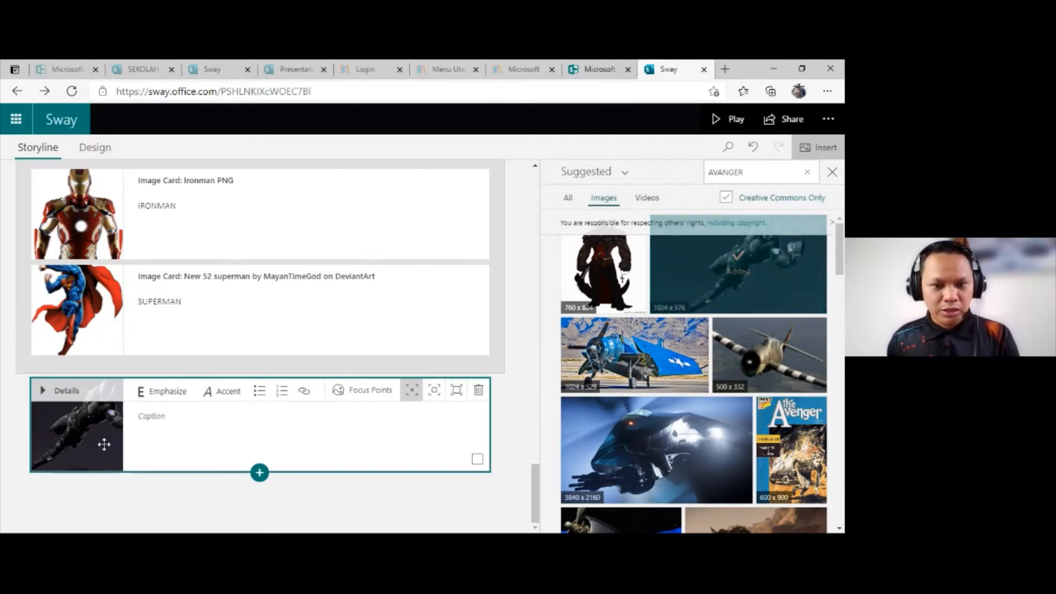
Step: Open the Avenger image's focus points, toggle the whole-image setting to compare the layouts, and leave the entire image marked as important
left_click(342, 397)
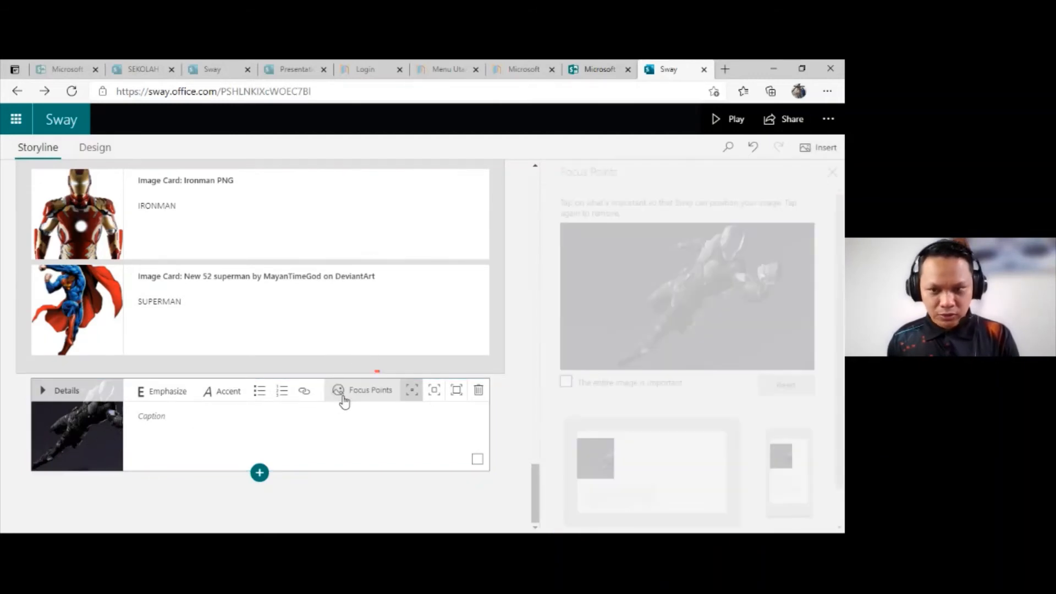
left_click(563, 383)
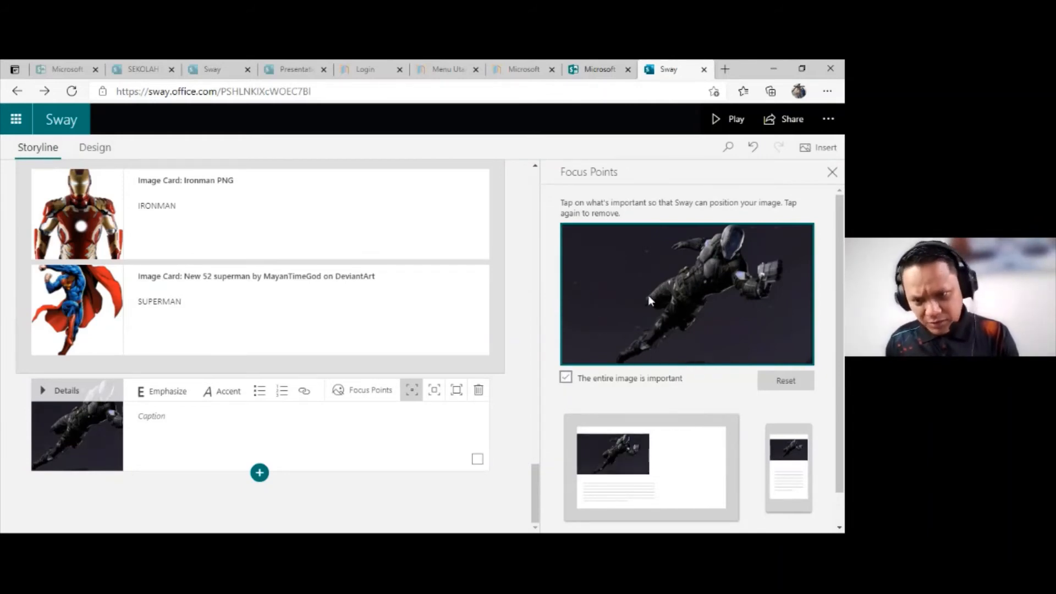
left_click(566, 382)
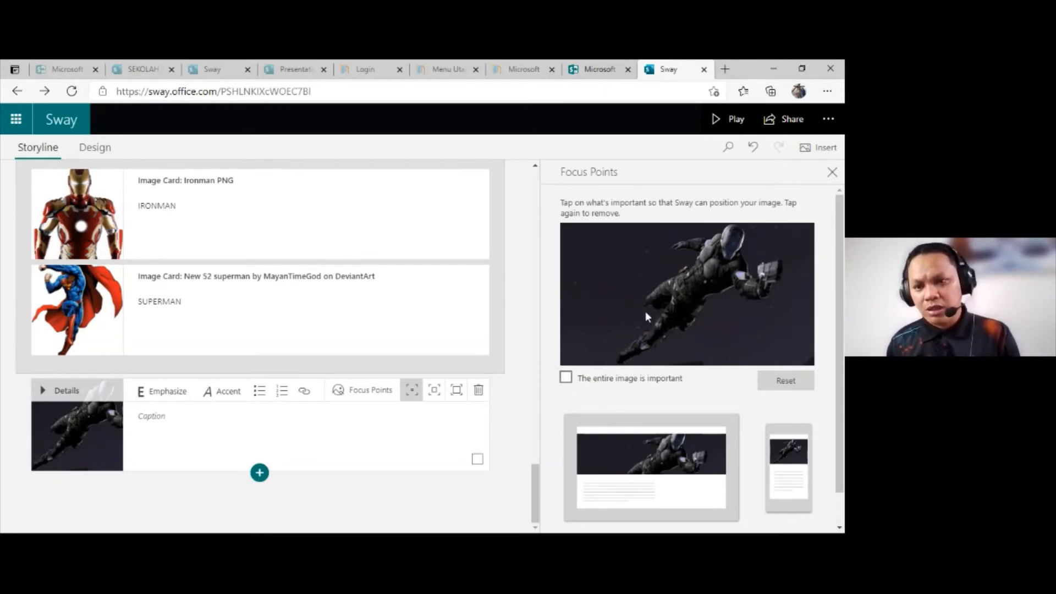
left_click(566, 377)
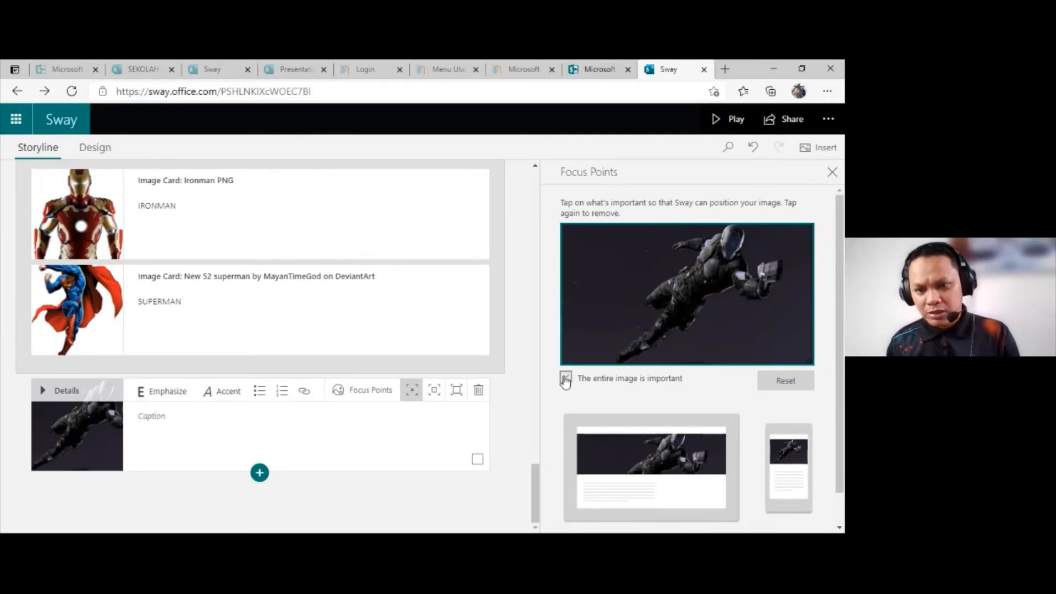
left_click(830, 173)
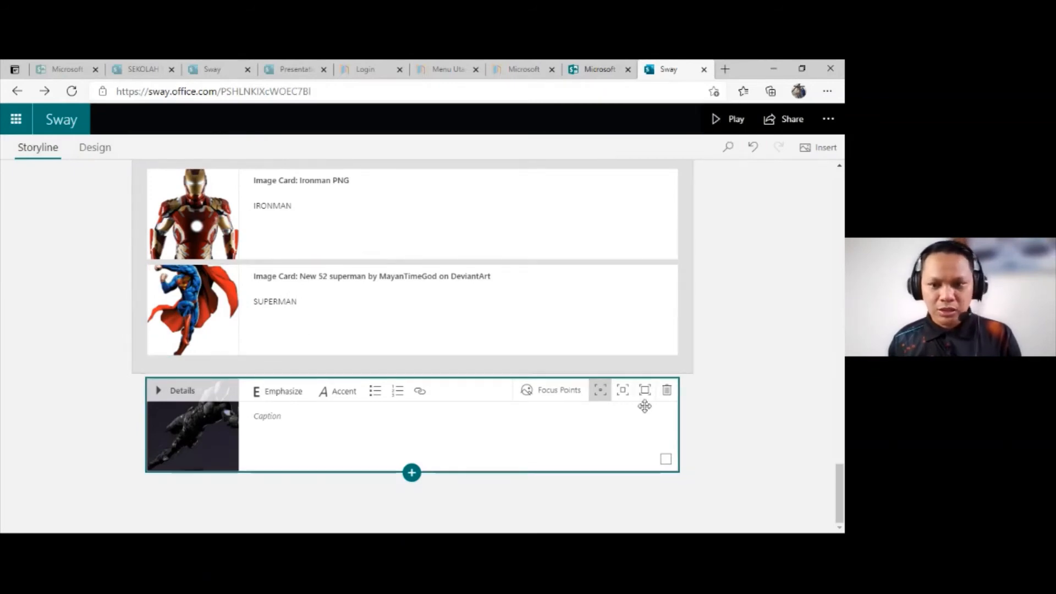
Step: Try selecting the Avenger and Superman image cards together, as well as the Ironman and Superman pair
scroll(566, 270, "up", 1)
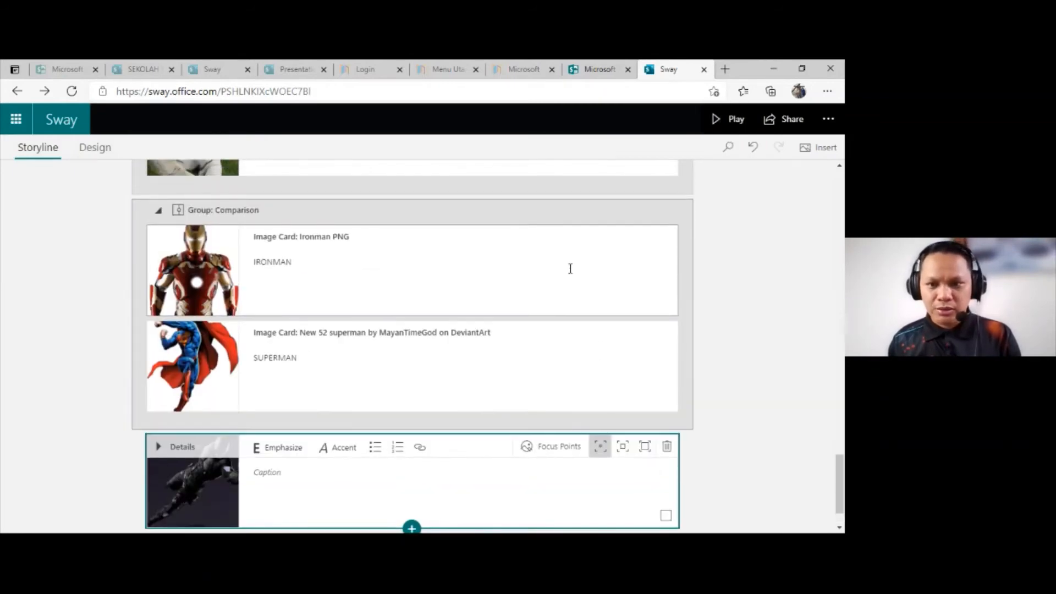
left_click(544, 222)
scroll(619, 406, "down", 1)
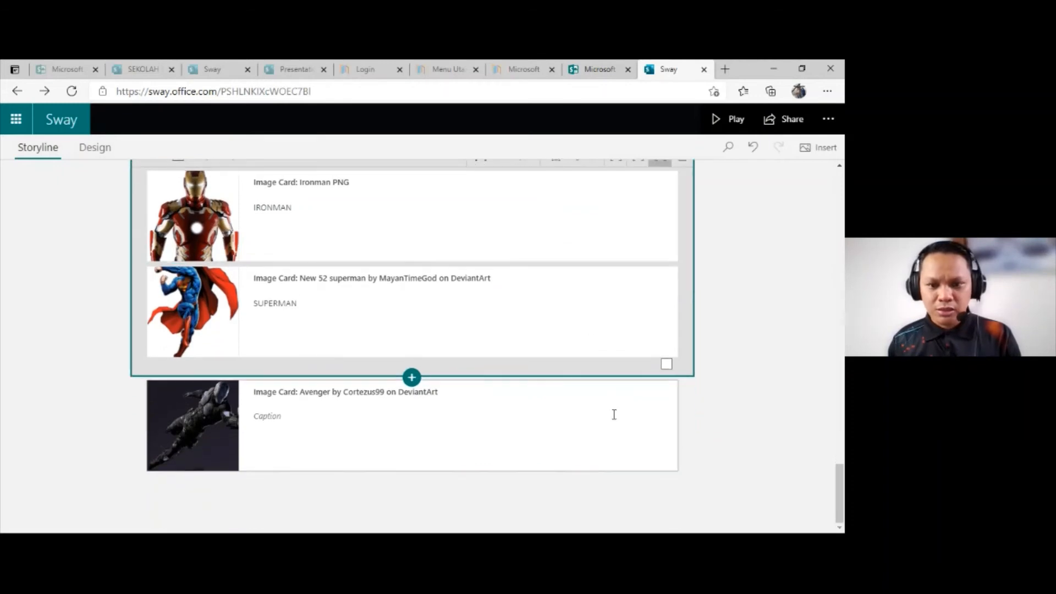
left_click(616, 390)
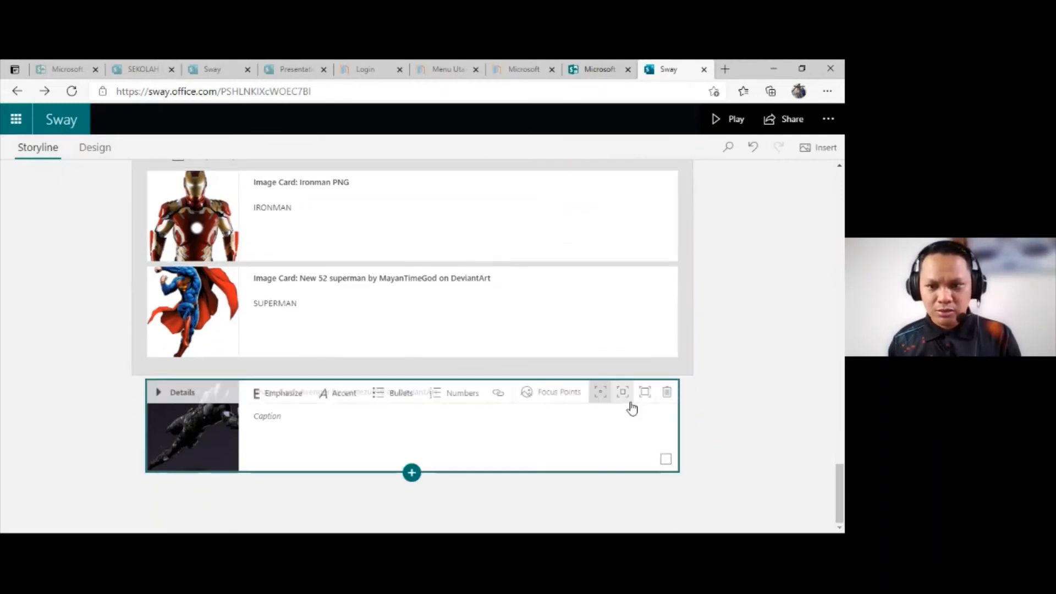
left_click(665, 459)
left_click(666, 345)
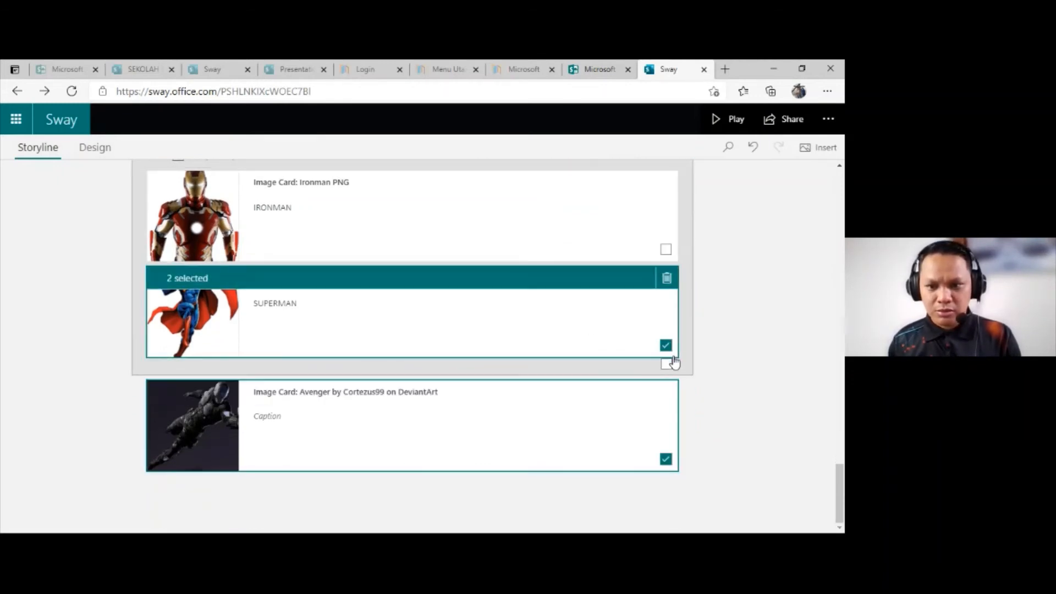
scroll(548, 259, "up", 1)
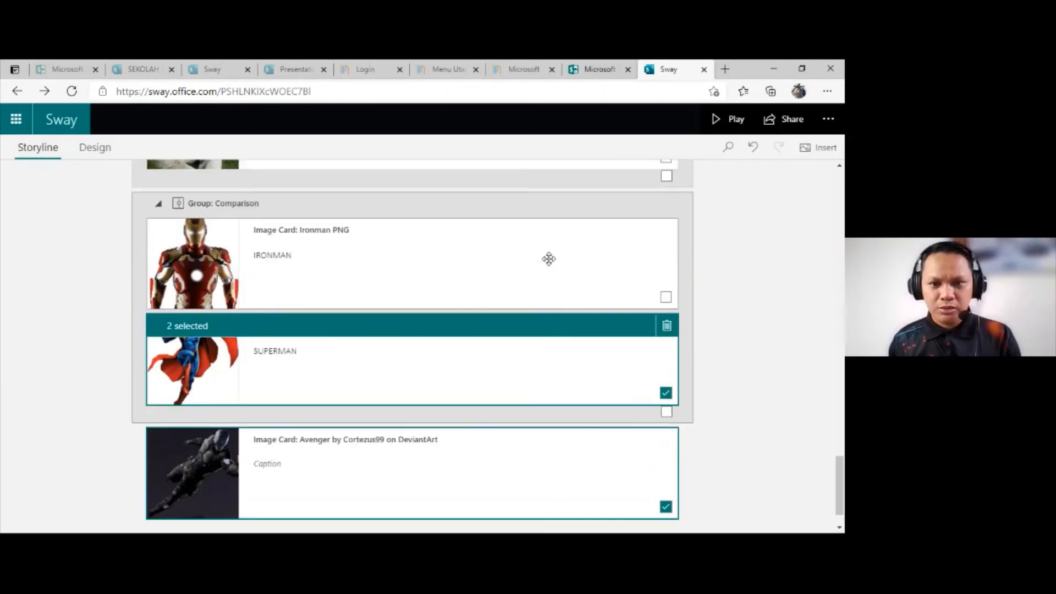
scroll(575, 266, "up", 3)
scroll(585, 384, "down", 4)
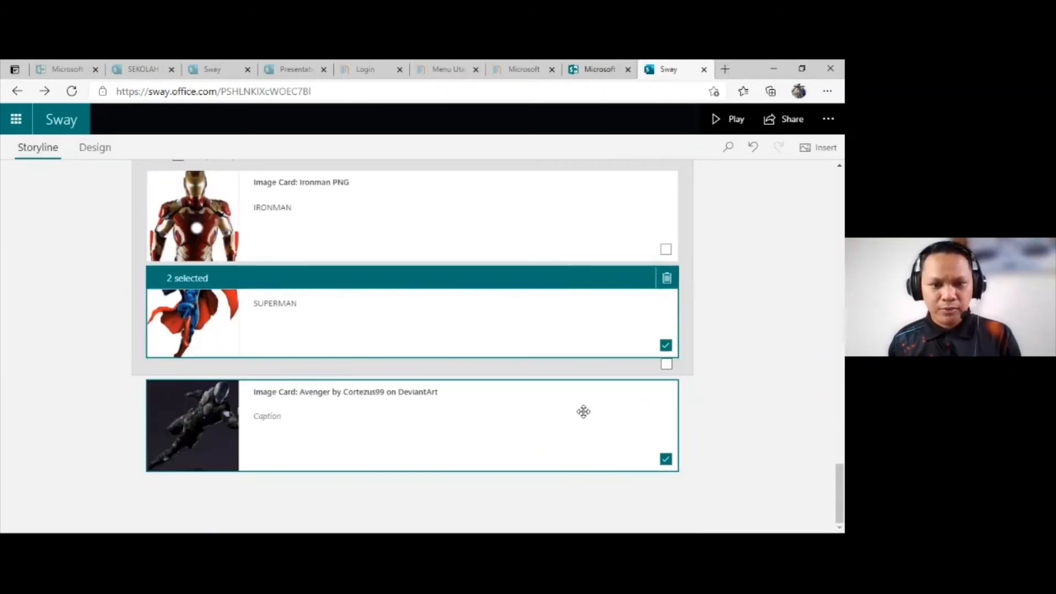
left_click(540, 415)
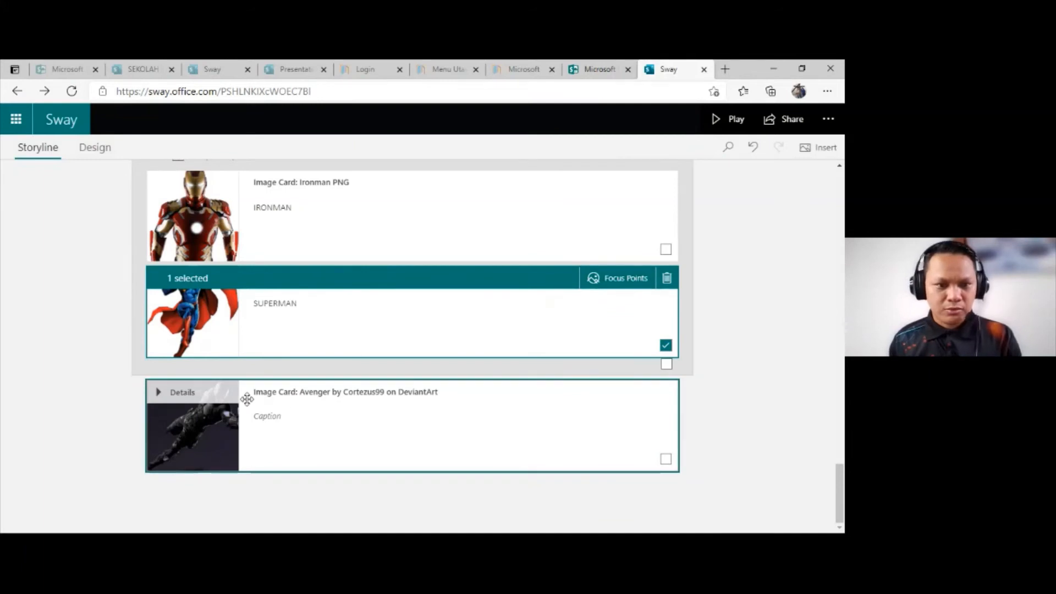
left_click(665, 251)
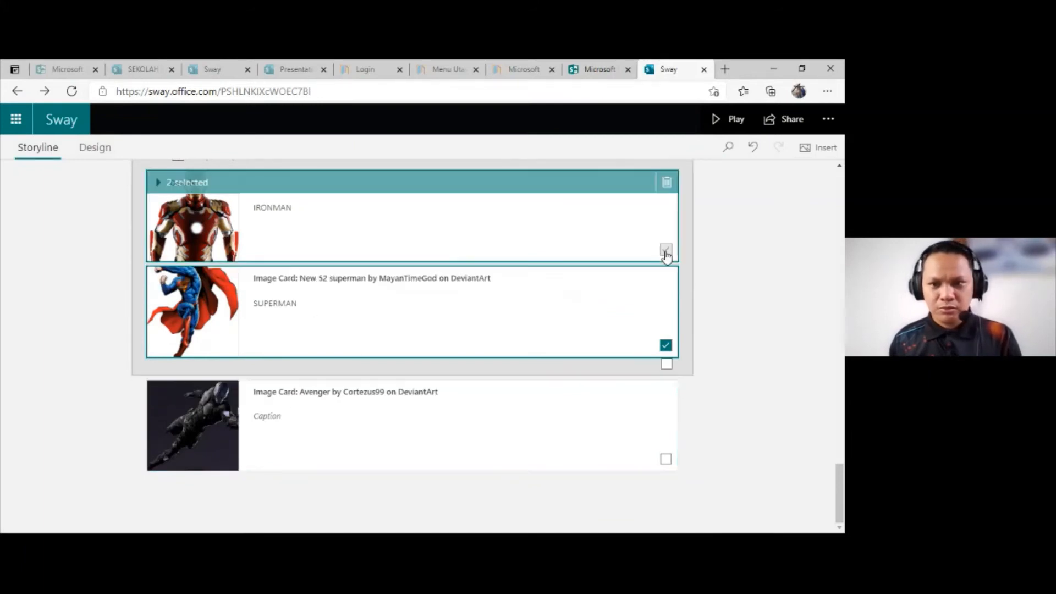
Step: Review the available group types for the Ironman and Superman comparison group and return to the Superman caption
scroll(619, 264, "up", 2)
left_click(455, 272)
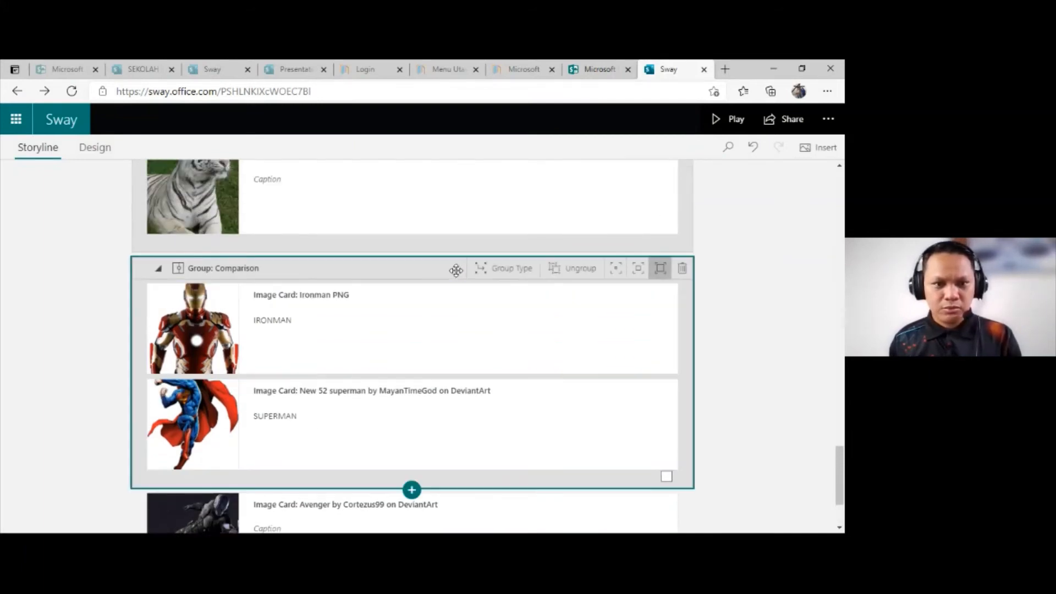
left_click(506, 271)
scroll(691, 330, "down", 2)
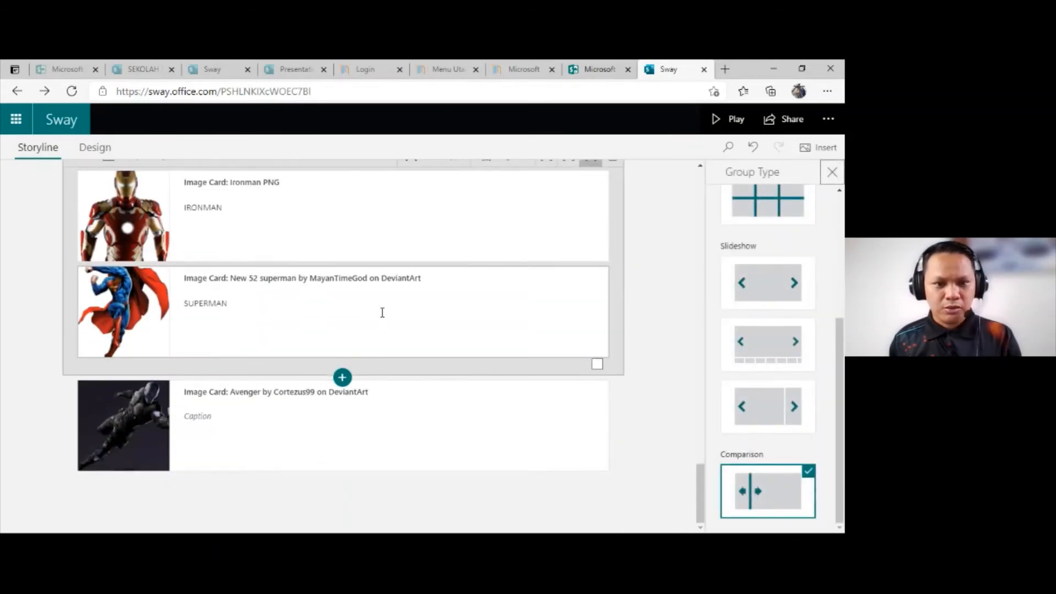
left_click(382, 313)
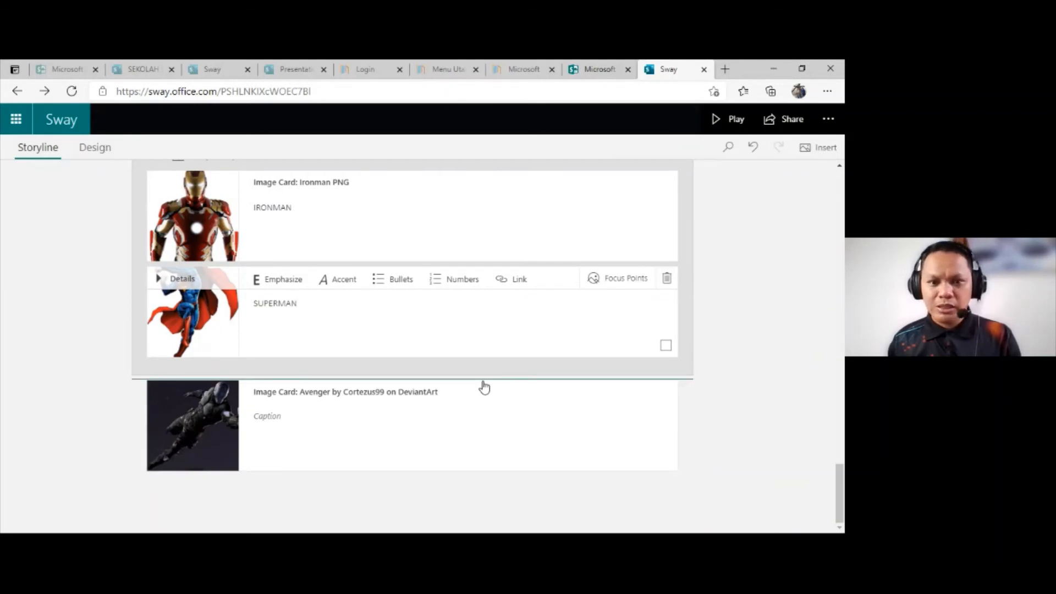
scroll(270, 332, "up", 2)
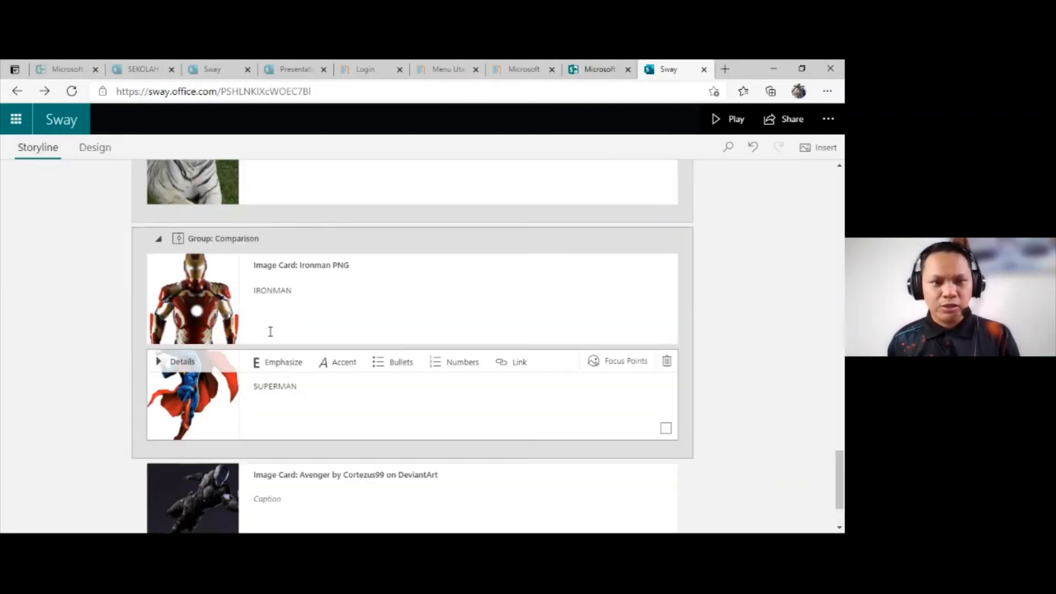
scroll(267, 335, "up", 2)
scroll(456, 398, "down", 4)
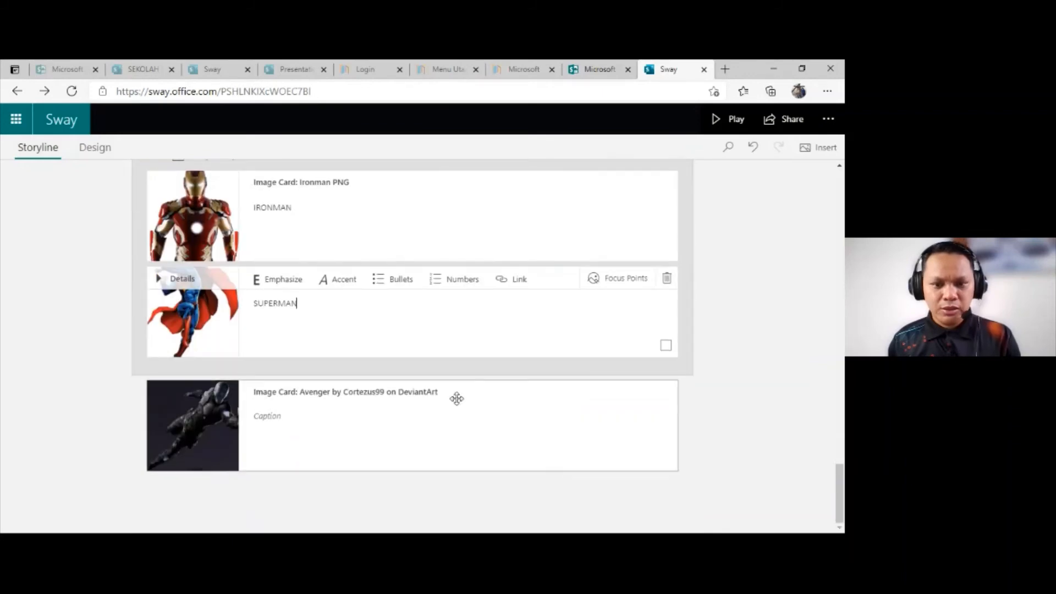
Step: Check the group card options below the Avenger image card and add an empty video card there
left_click(440, 438)
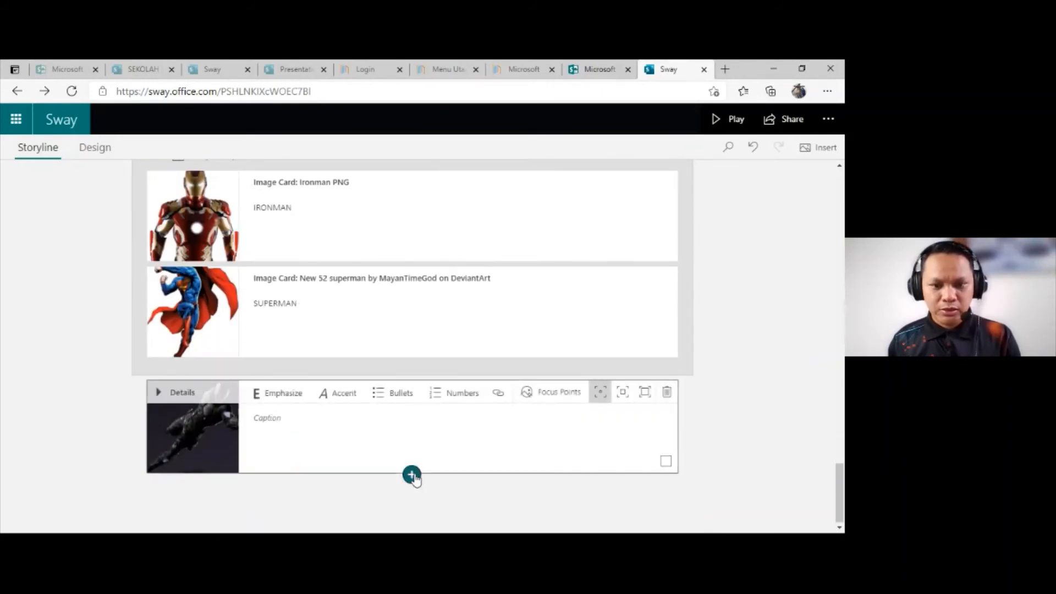
left_click(411, 475)
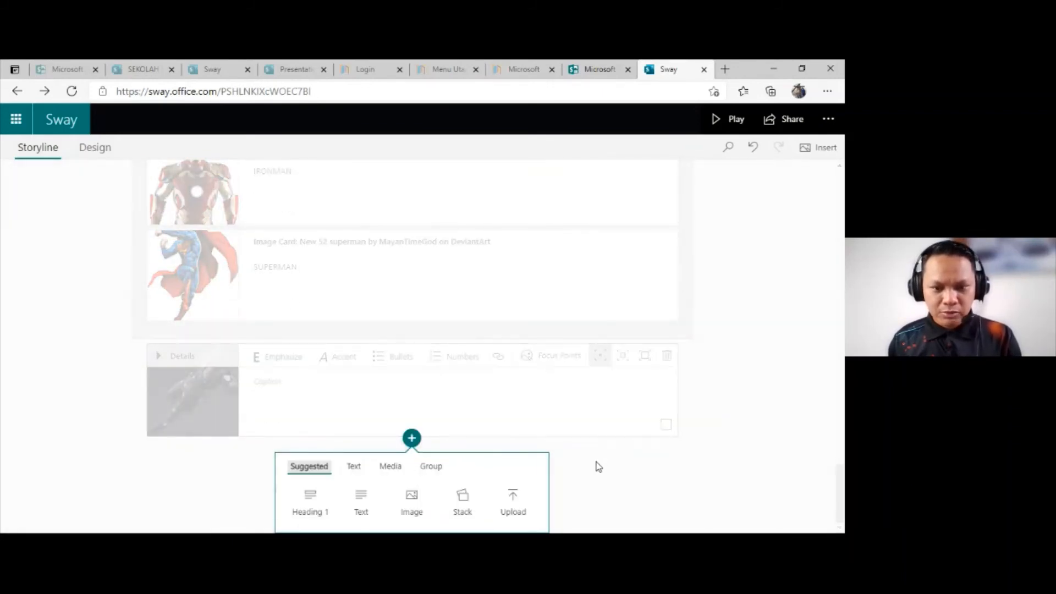
left_click(431, 467)
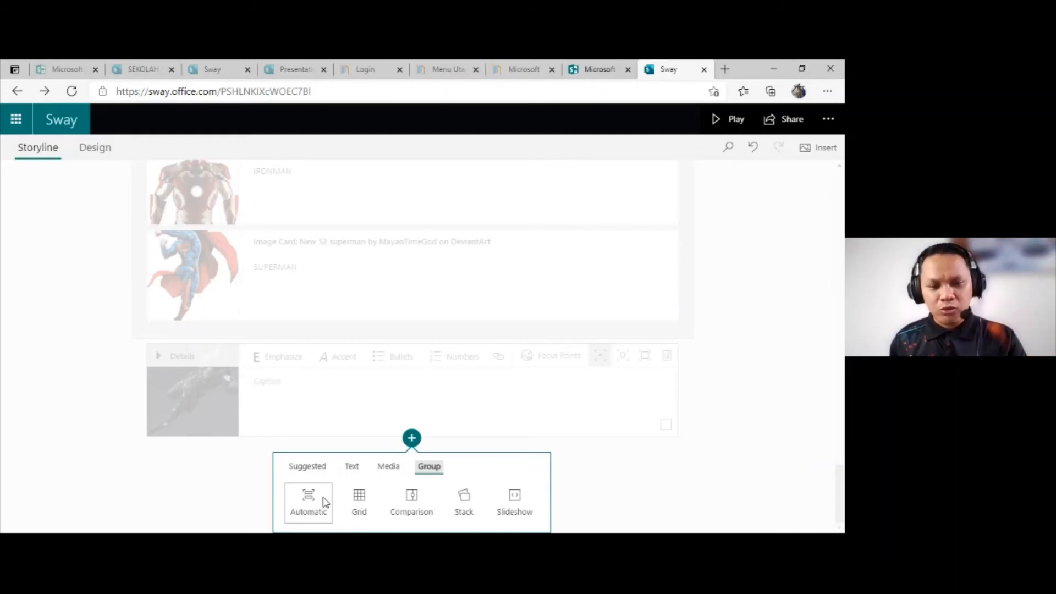
left_click(389, 467)
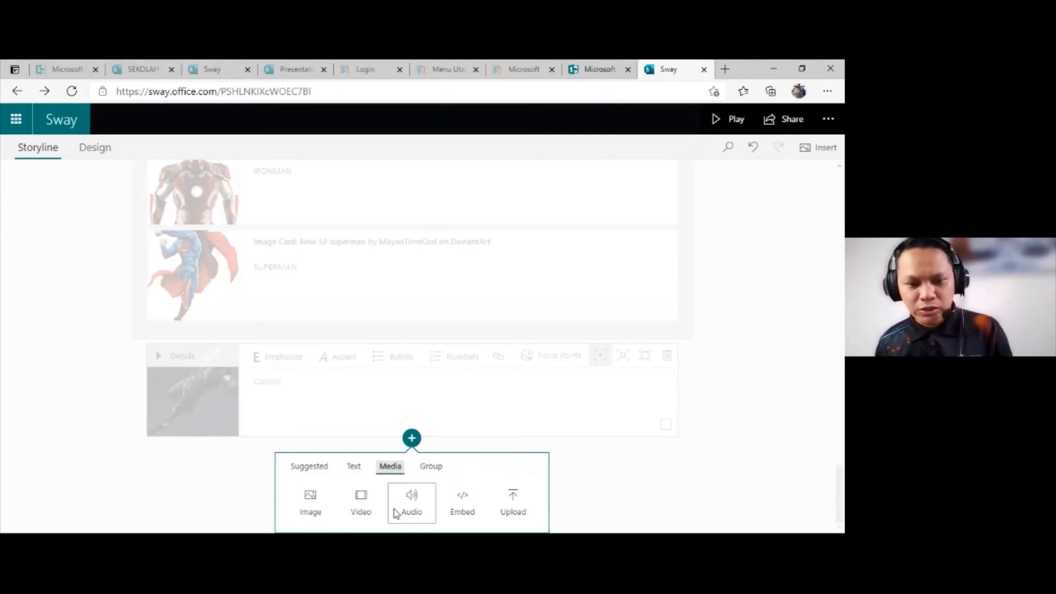
left_click(361, 503)
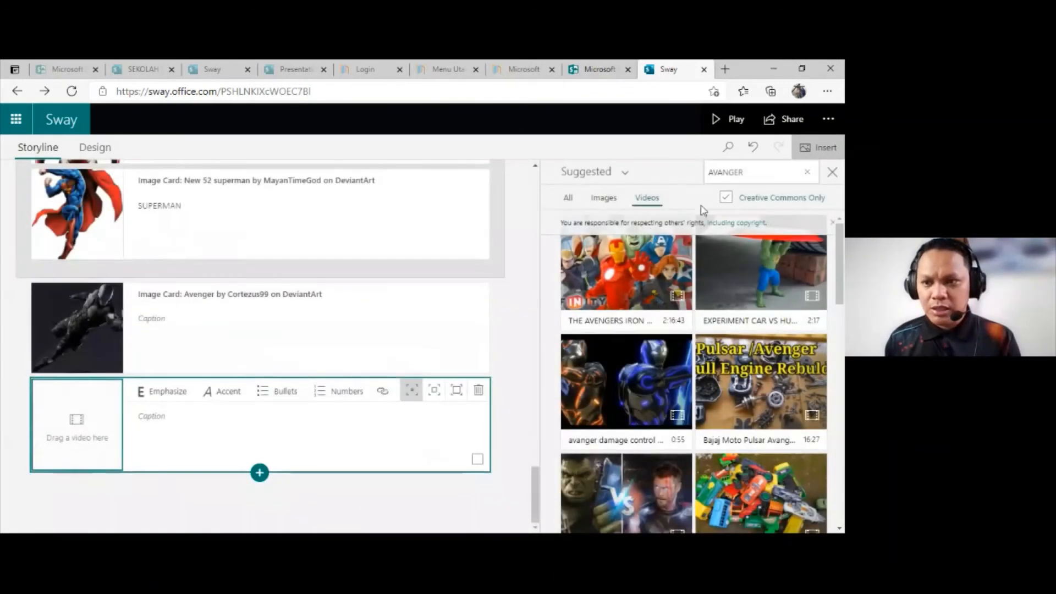
Step: Search the suggested videos for THE IRONMAN to fill the new video card
left_click(756, 171)
type("THE")
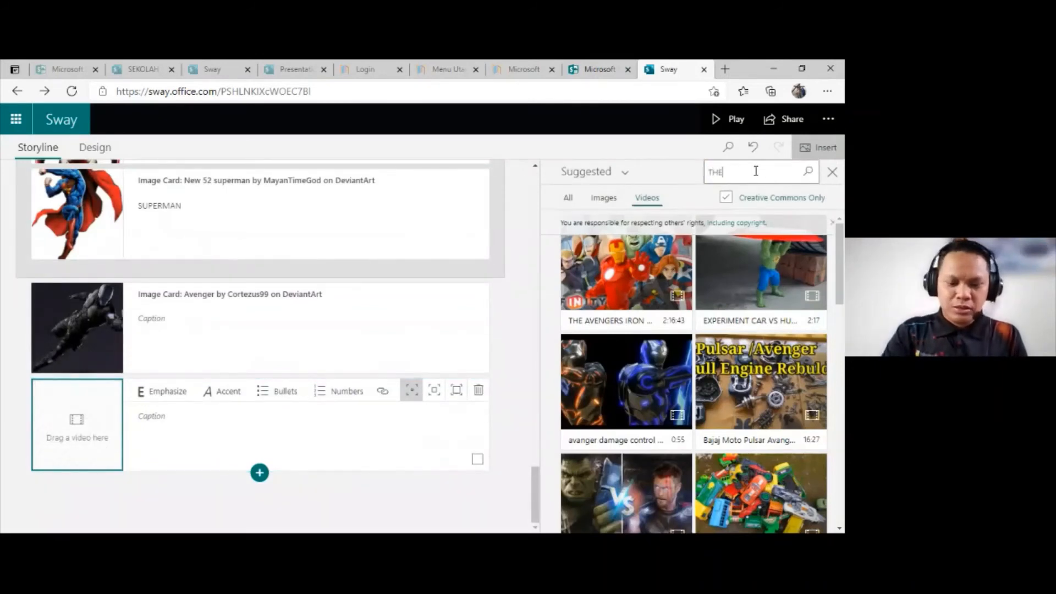
key("BackSpace")
key("BackSpace")
key("BackSpace")
type("TH")
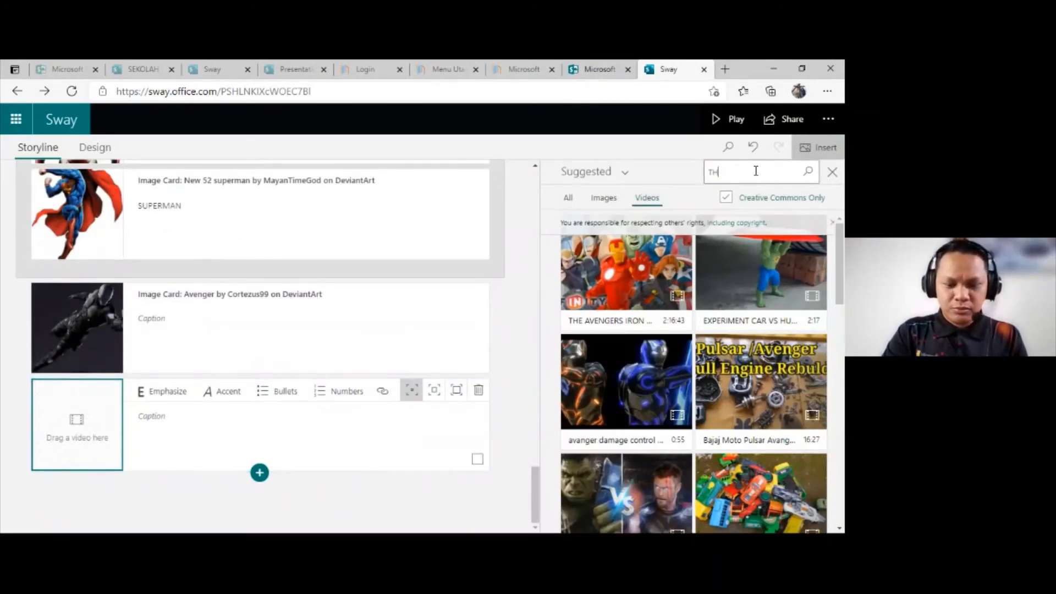
type("E IRONMA")
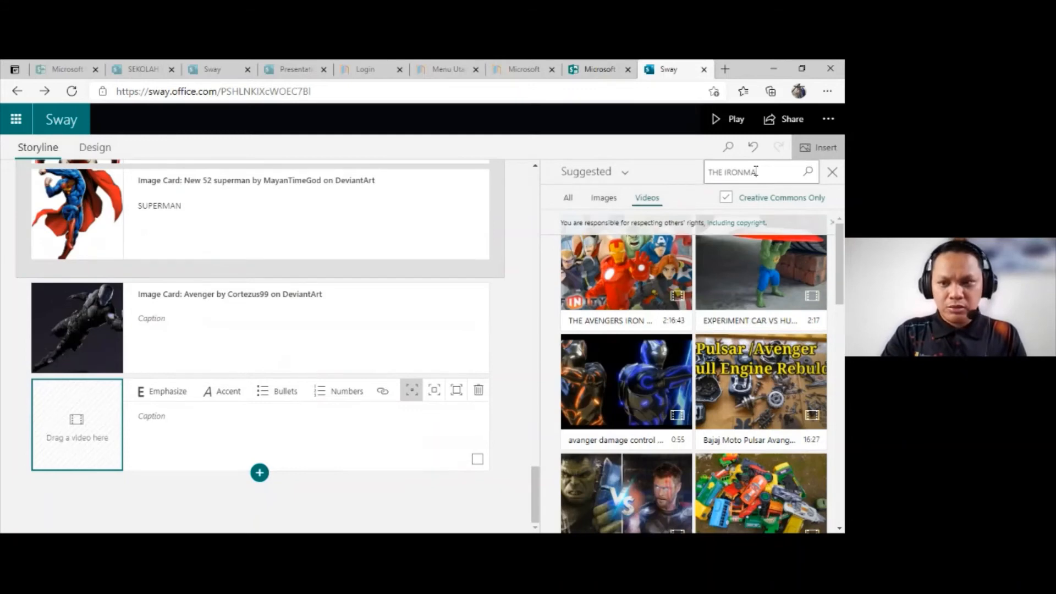
type("N")
key("Return")
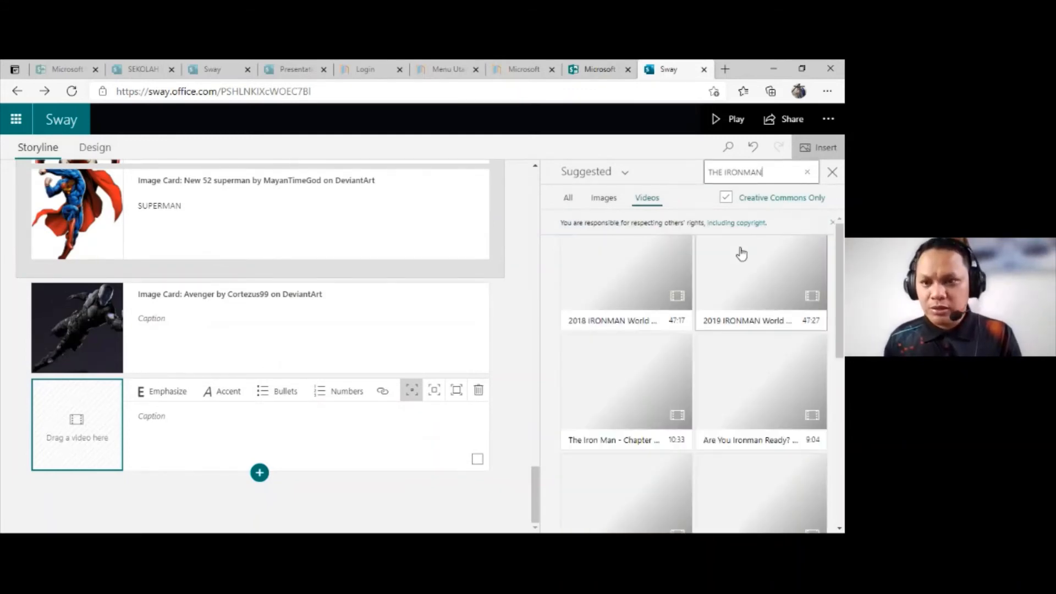
Step: Look through the suggested Creative Commons videos for THE IRONMAN to find a suitable clip
scroll(775, 338, "down", 3)
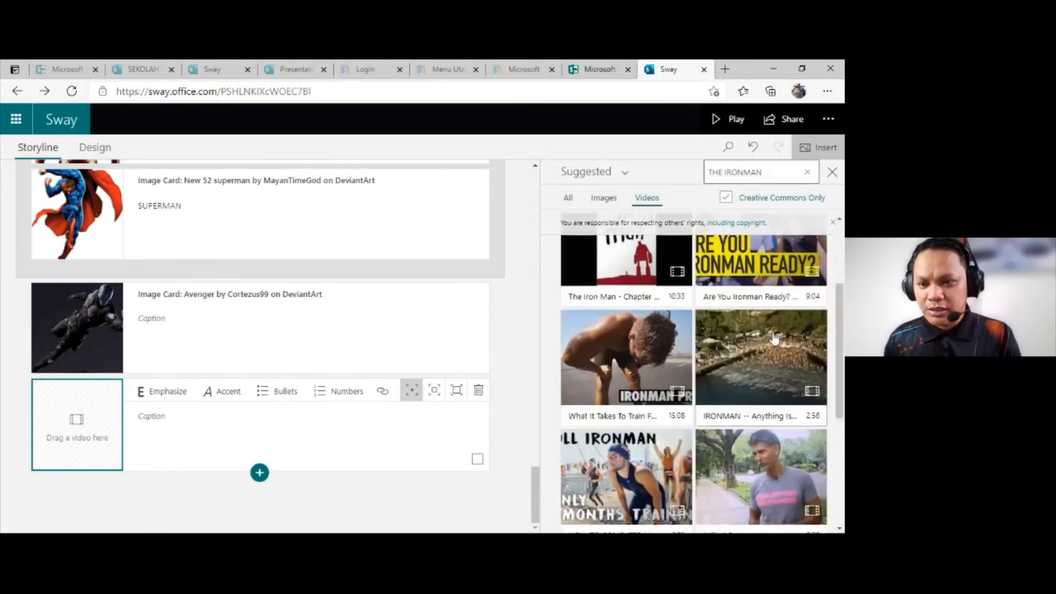
scroll(774, 338, "down", 5)
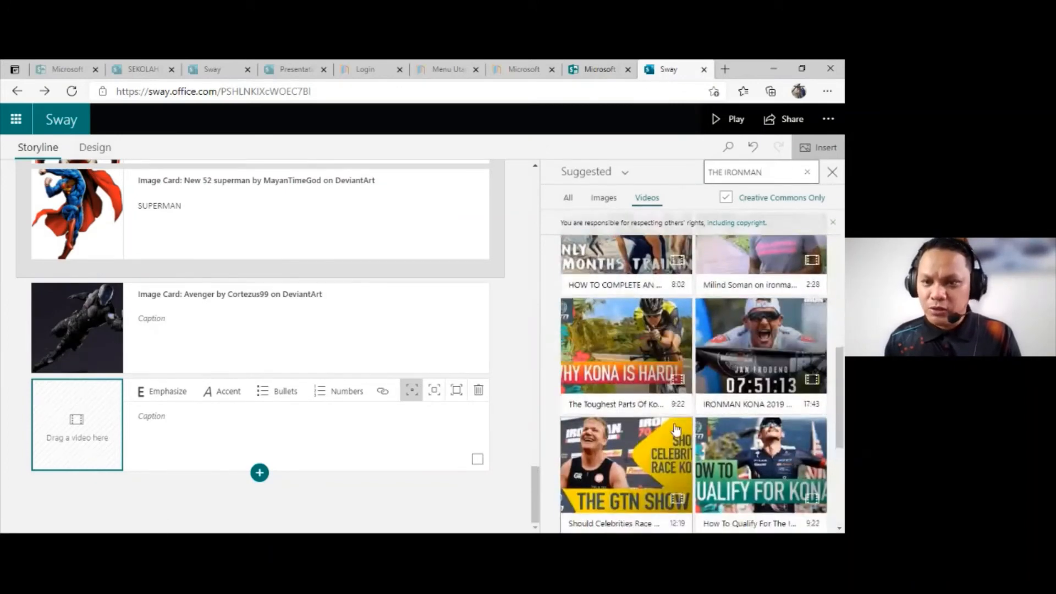
scroll(676, 429, "up", 8)
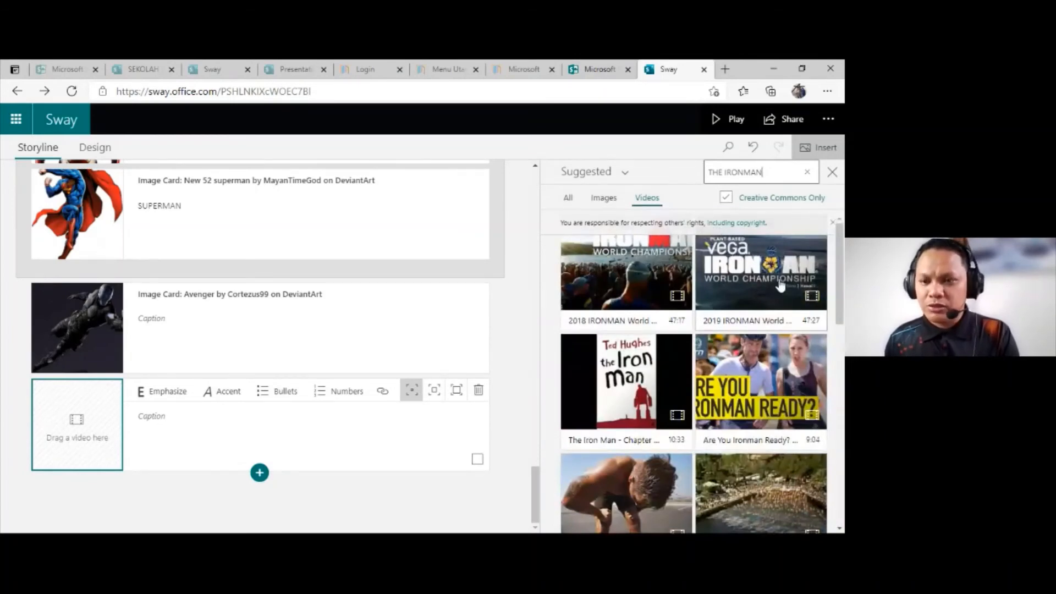
scroll(776, 320, "down", 3)
scroll(767, 332, "down", 10)
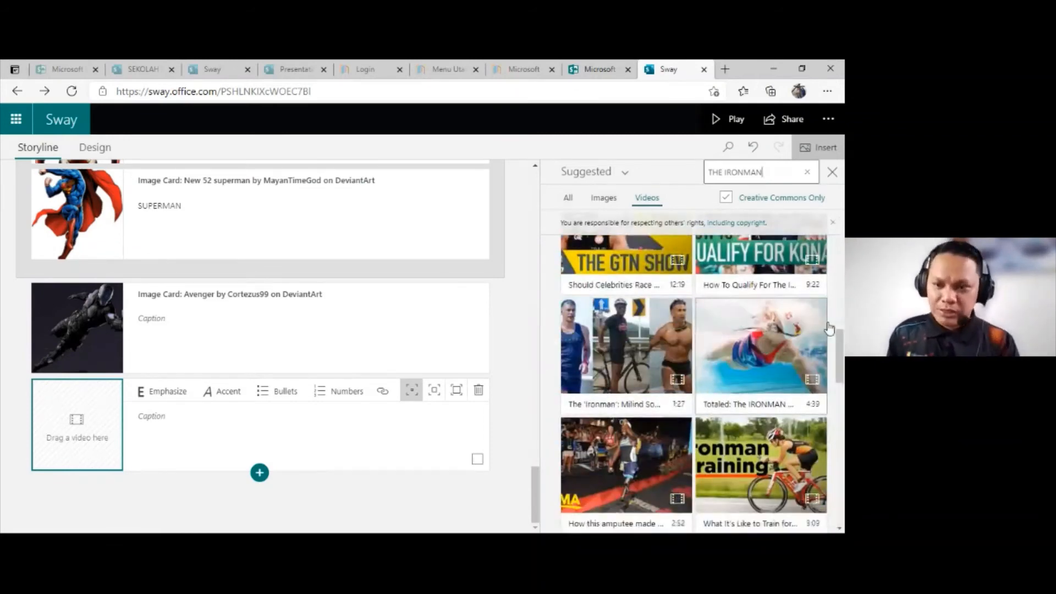
scroll(723, 414, "down", 3)
scroll(723, 414, "down", 5)
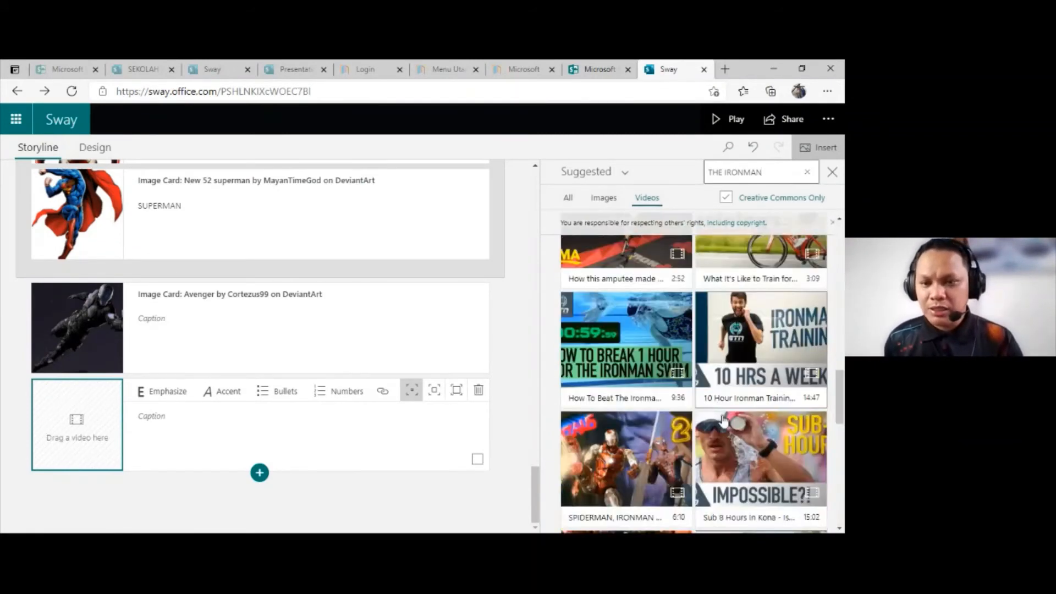
scroll(725, 333, "down", 5)
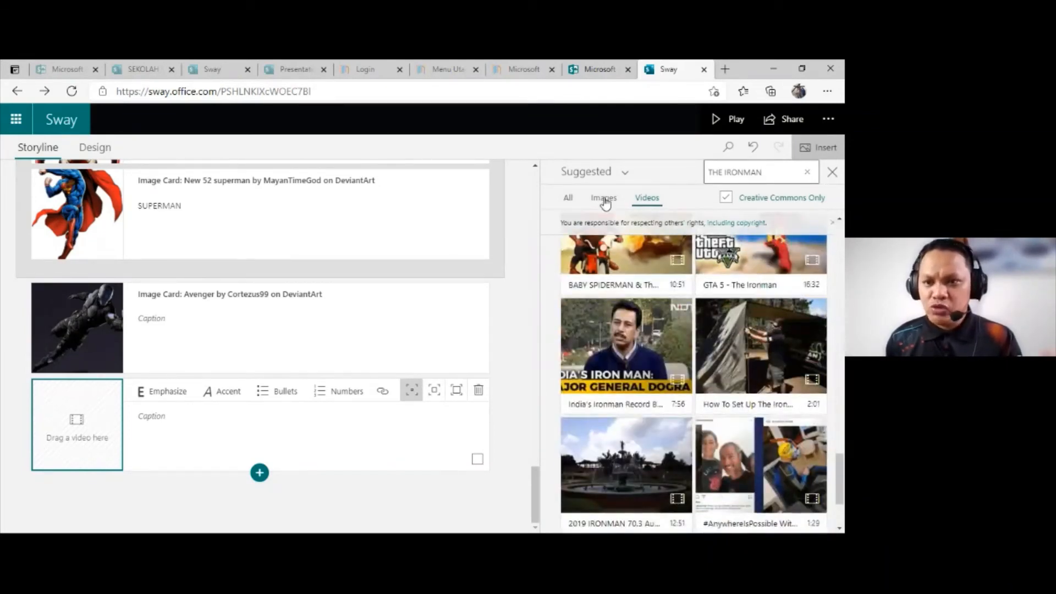
Step: Switch the video source from the suggestions to YouTube and clear the search term
left_click(618, 172)
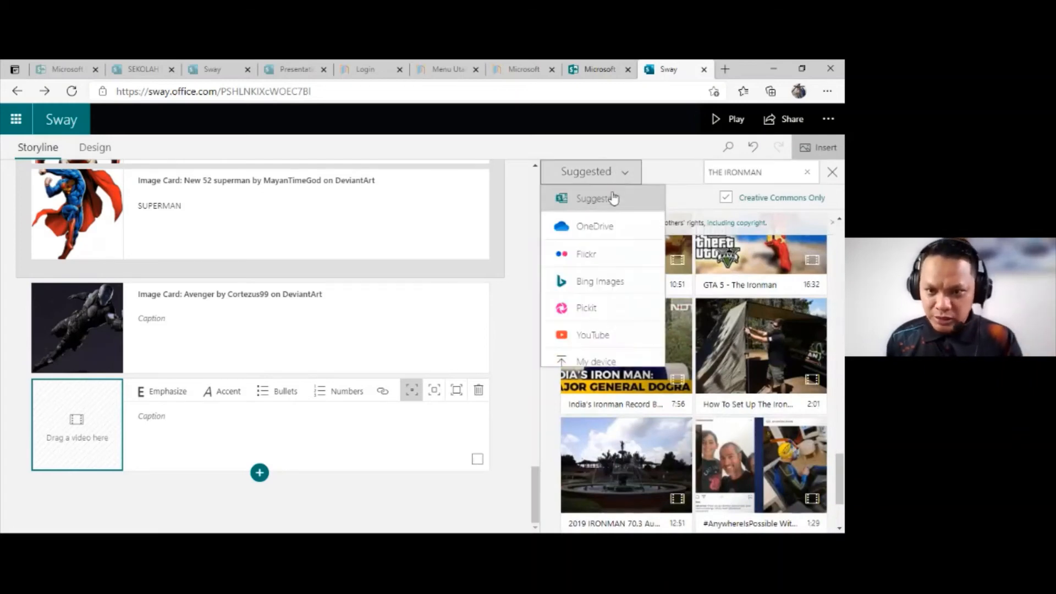
left_click(593, 335)
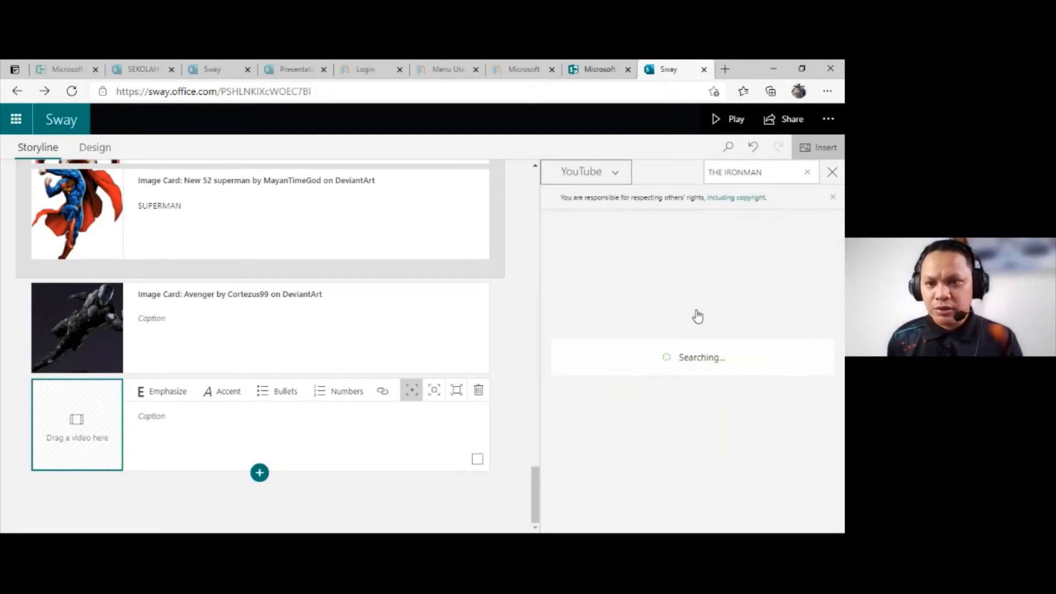
left_click(807, 172)
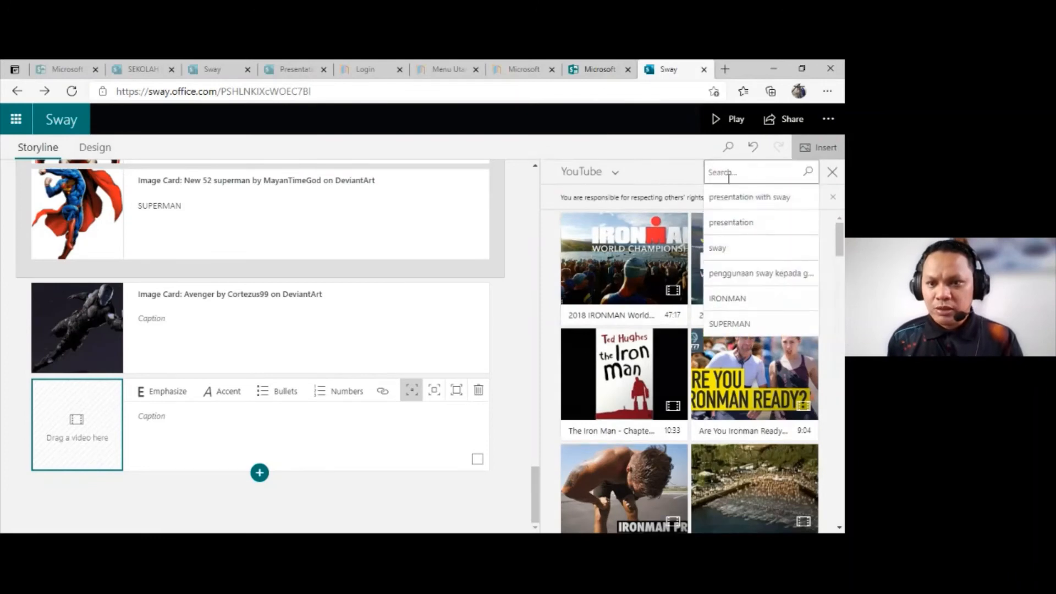
Step: Try My device as the video source and return to the YouTube videos without choosing a file
left_click(609, 181)
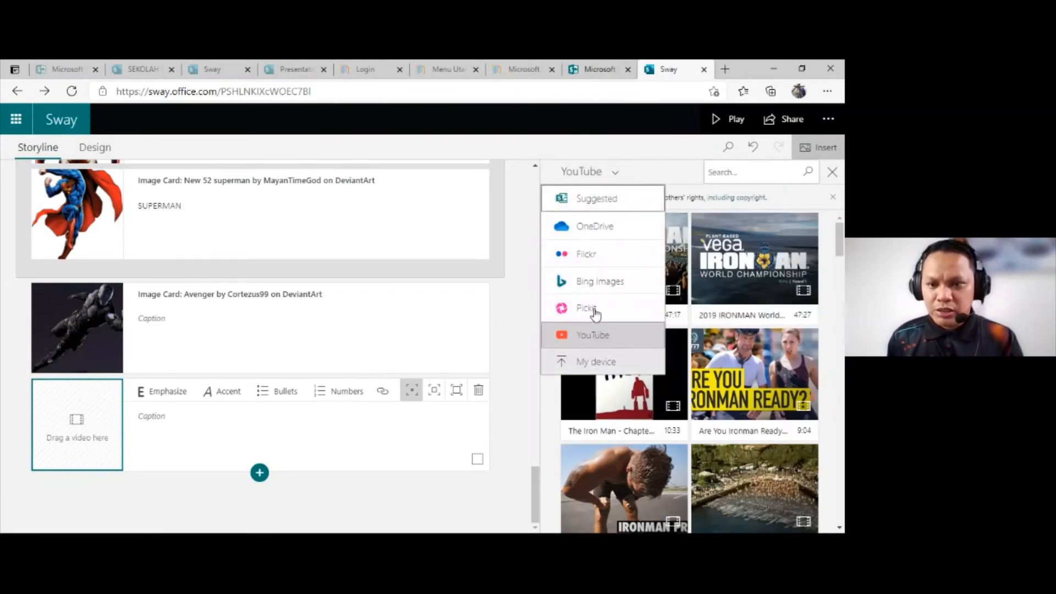
left_click(594, 363)
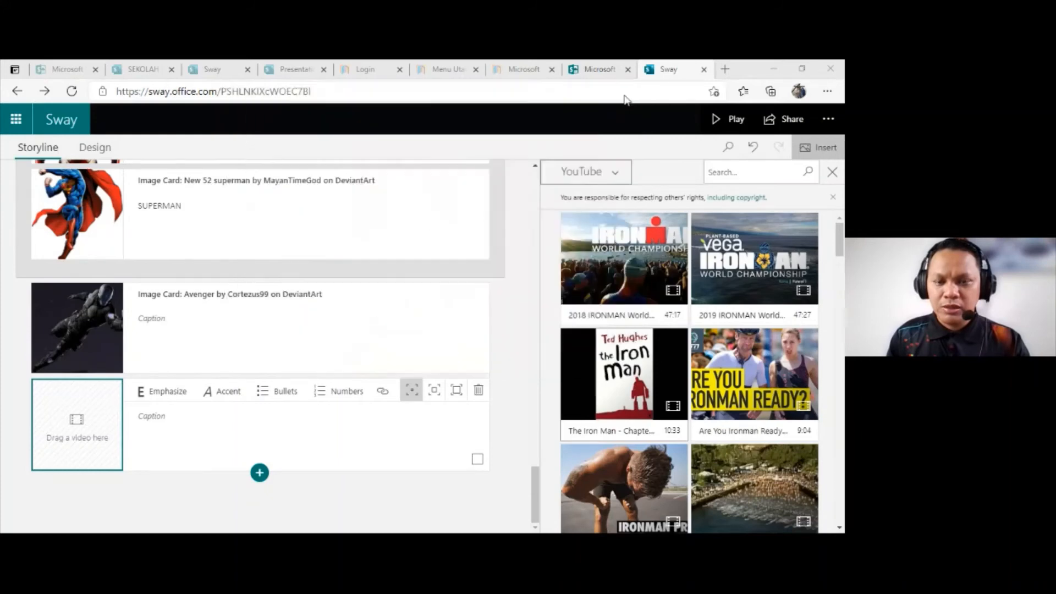
left_click(627, 96)
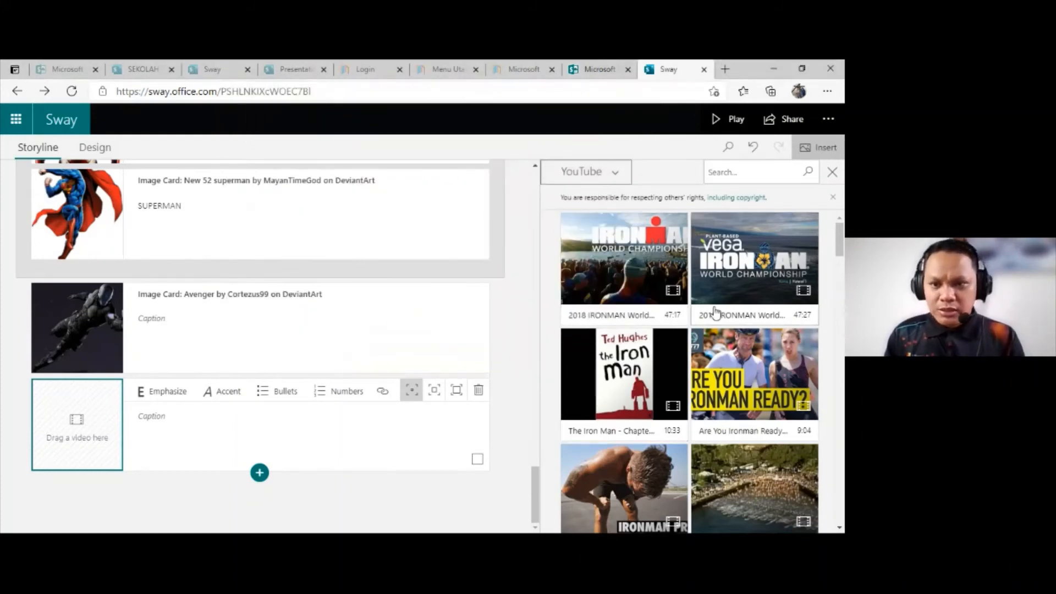
Step: Look through the YouTube results for a video for the empty card and close the media search without inserting one
scroll(726, 335, "down", 3)
scroll(739, 364, "down", 2)
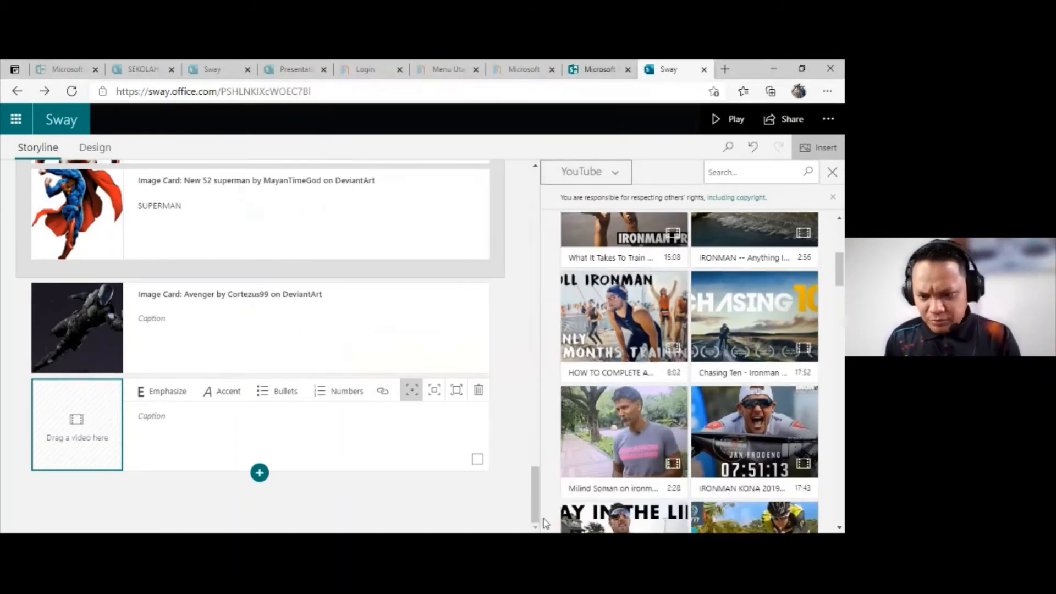
scroll(727, 380, "down", 2)
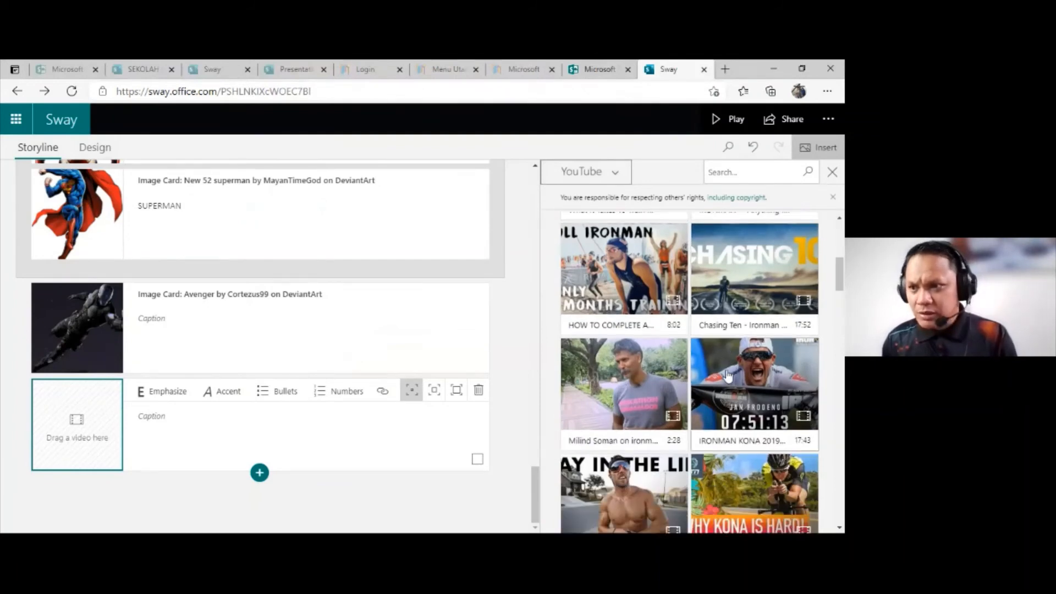
scroll(731, 388, "down", 4)
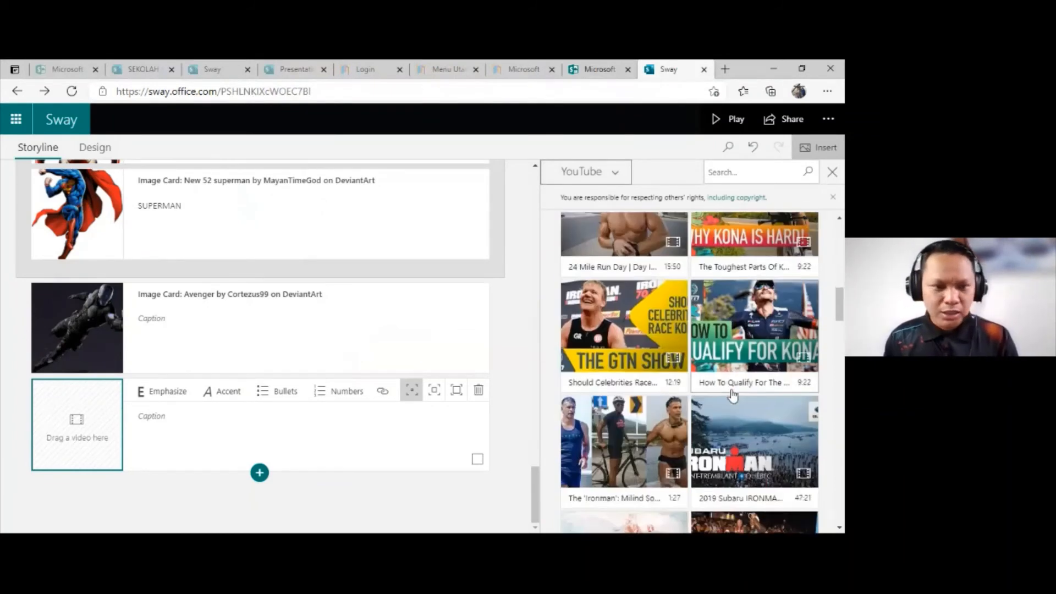
left_click(832, 172)
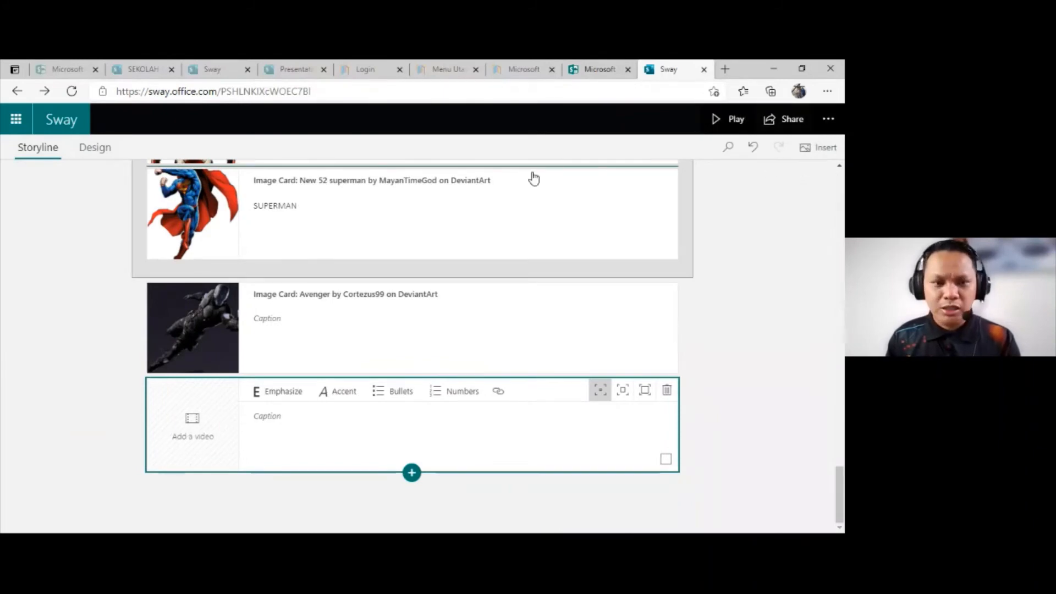
Step: Review the storyline cards and check how the finished Sway looks in the design view
scroll(117, 359, "up", 2)
scroll(113, 330, "up", 9)
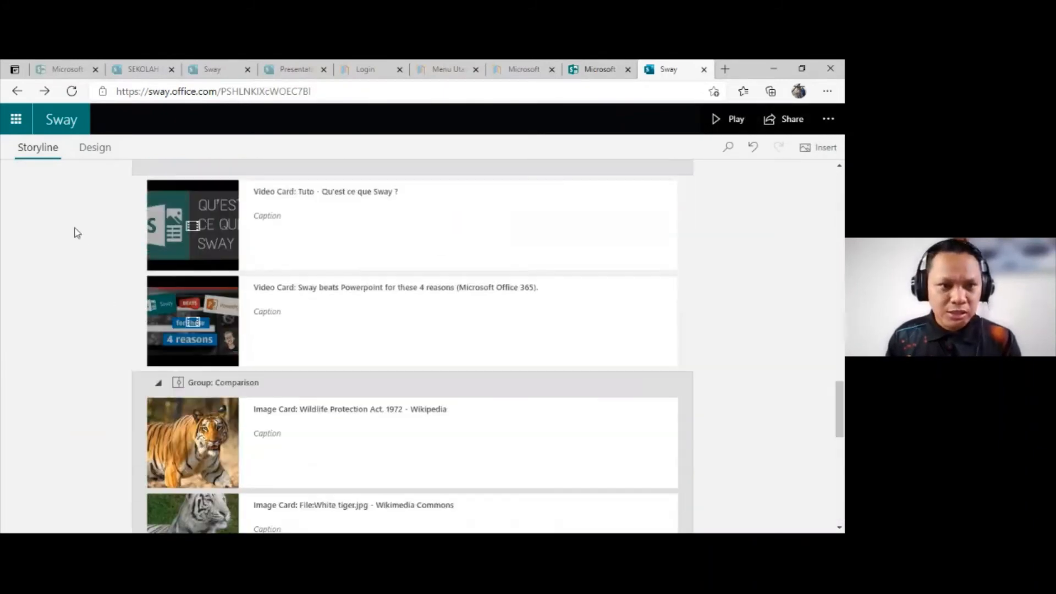
left_click(95, 146)
scroll(359, 282, "up", 4)
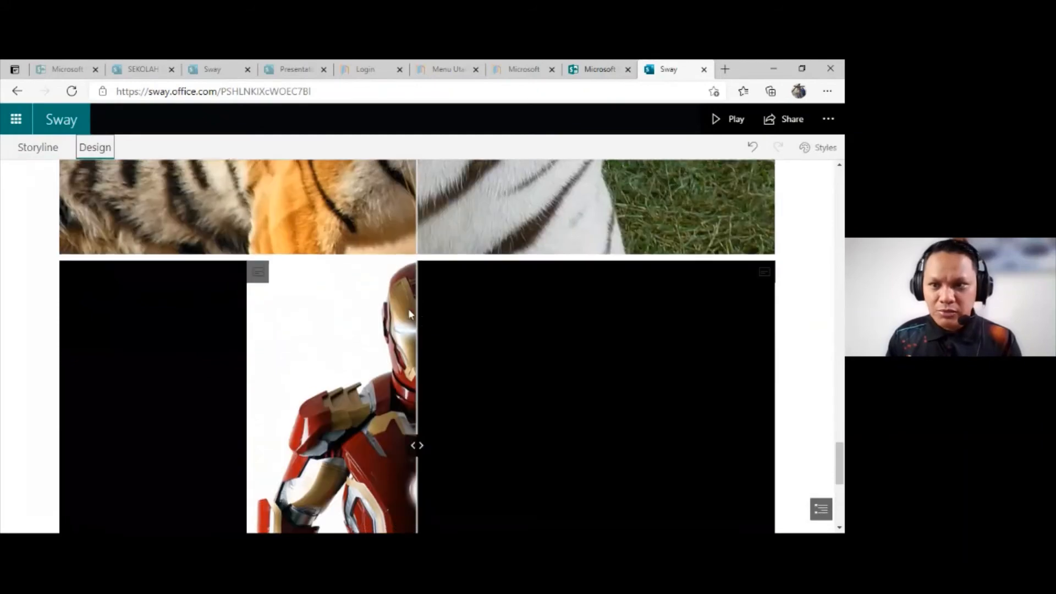
scroll(428, 325, "up", 12)
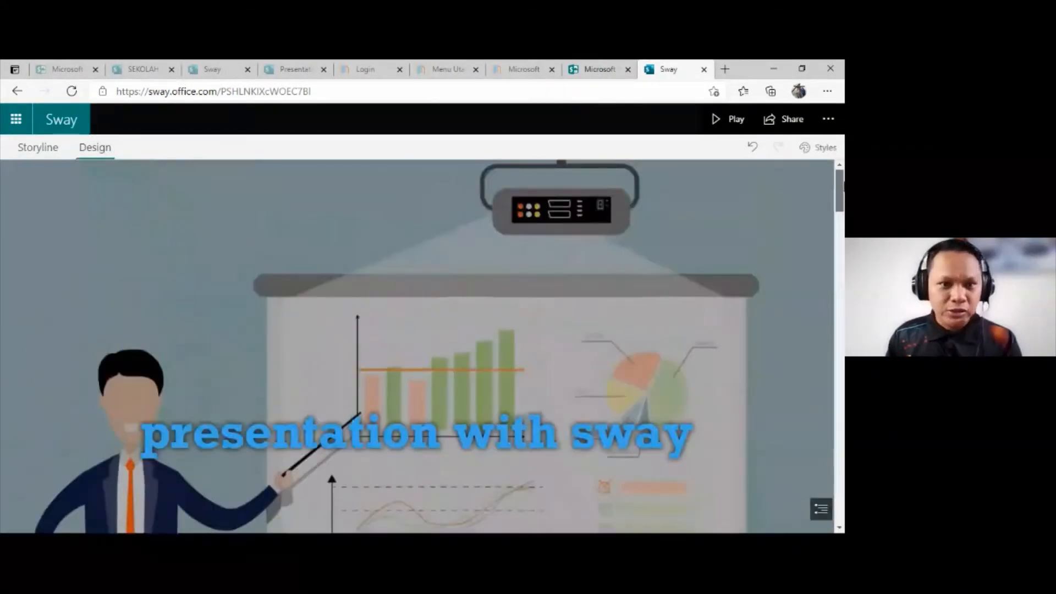
left_click(26, 147)
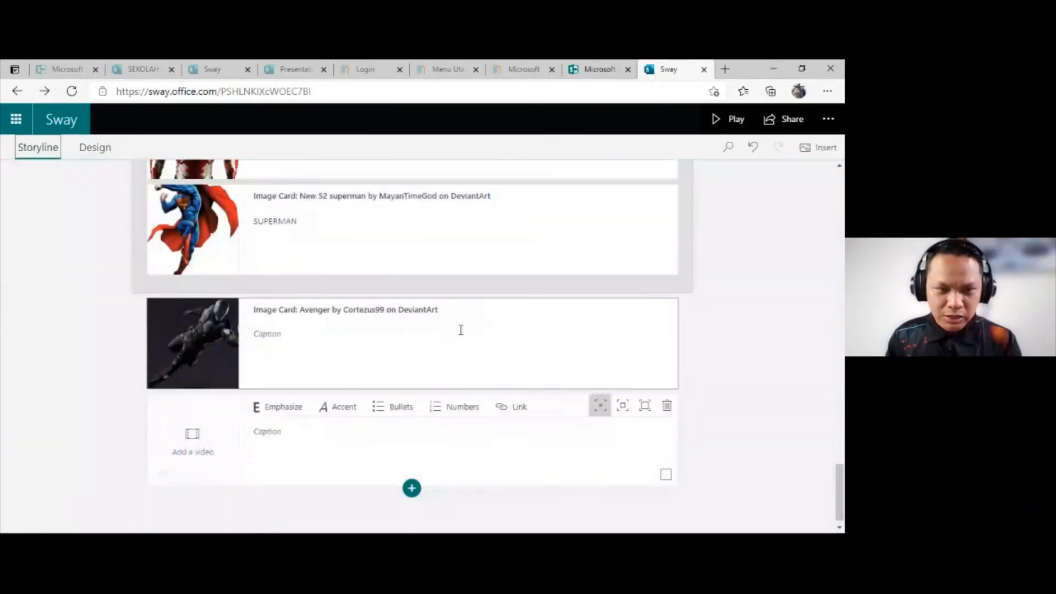
left_click(88, 156)
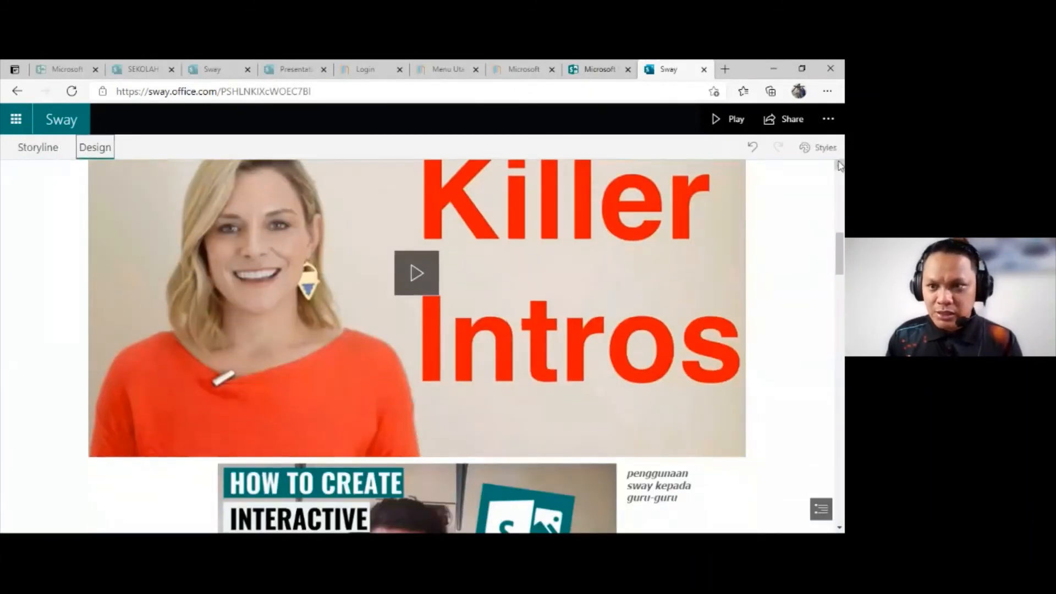
Step: Open the style options, review the current vertical design, and remix the Sway into a random new design
left_click(825, 156)
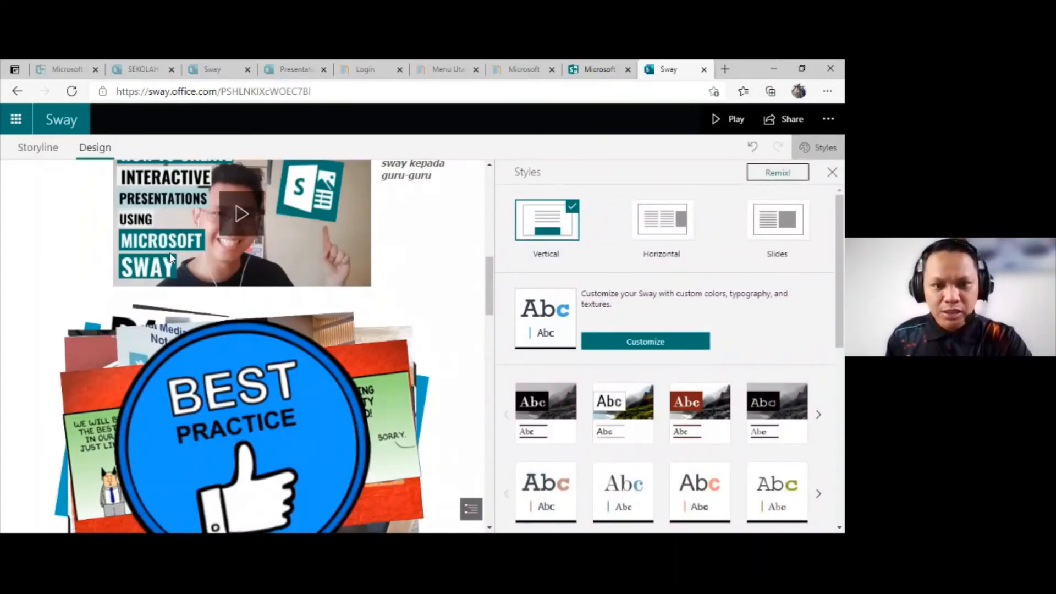
scroll(170, 256, "down", 10)
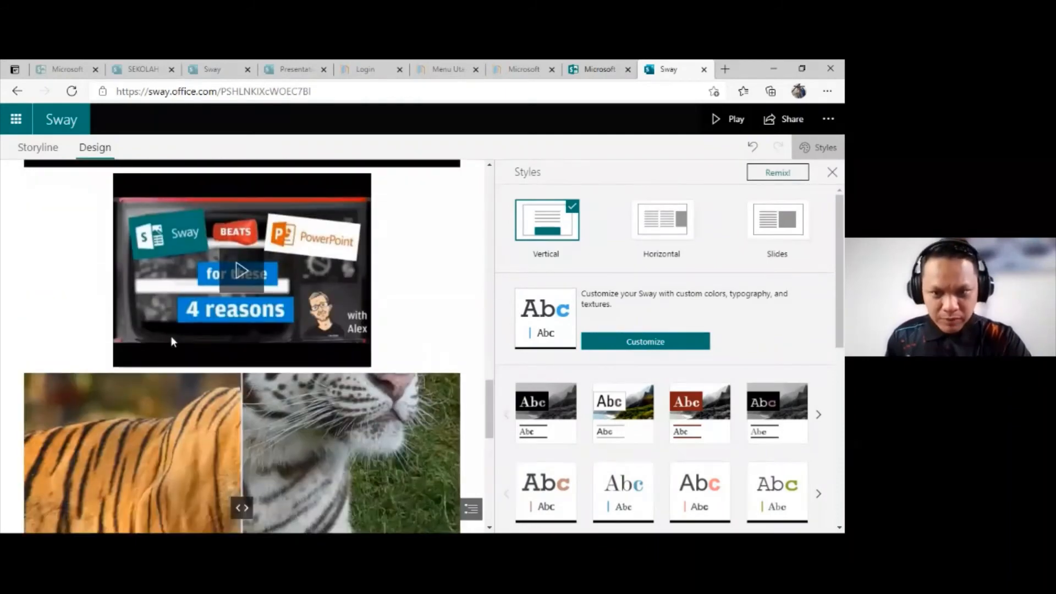
scroll(379, 335, "up", 8)
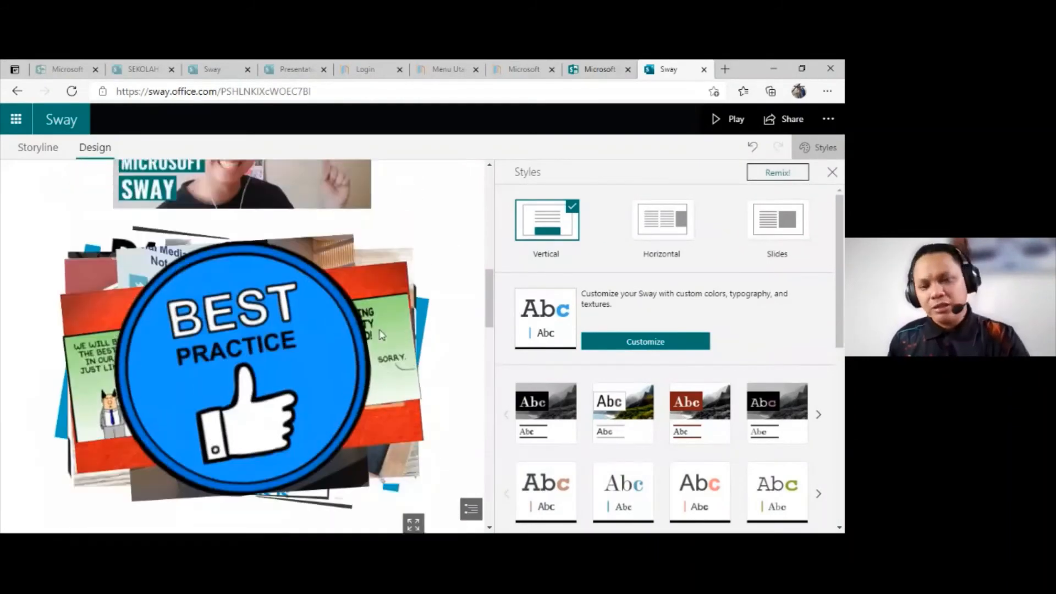
scroll(381, 335, "up", 8)
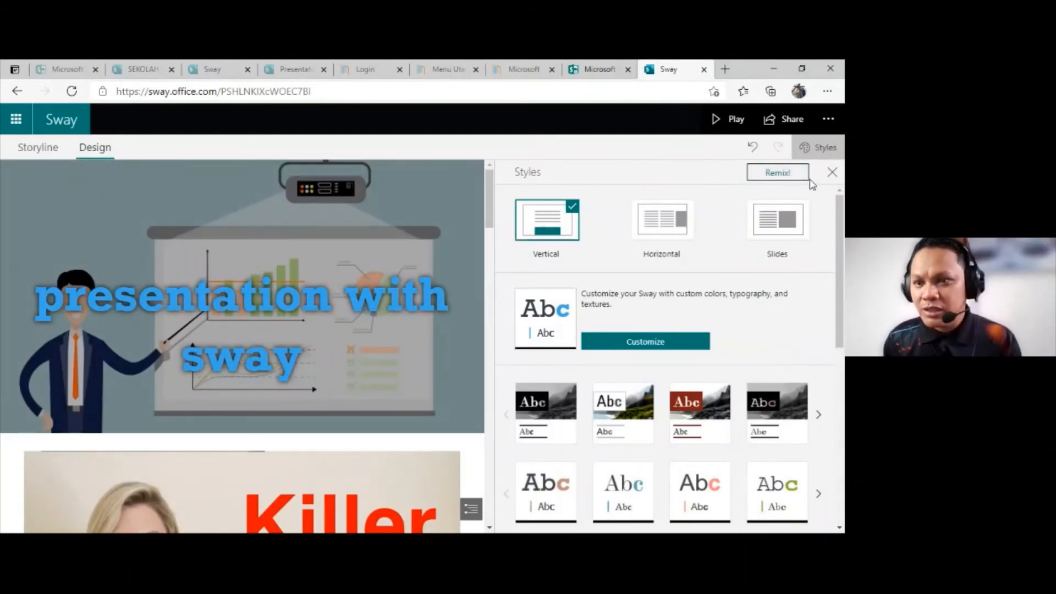
left_click(783, 179)
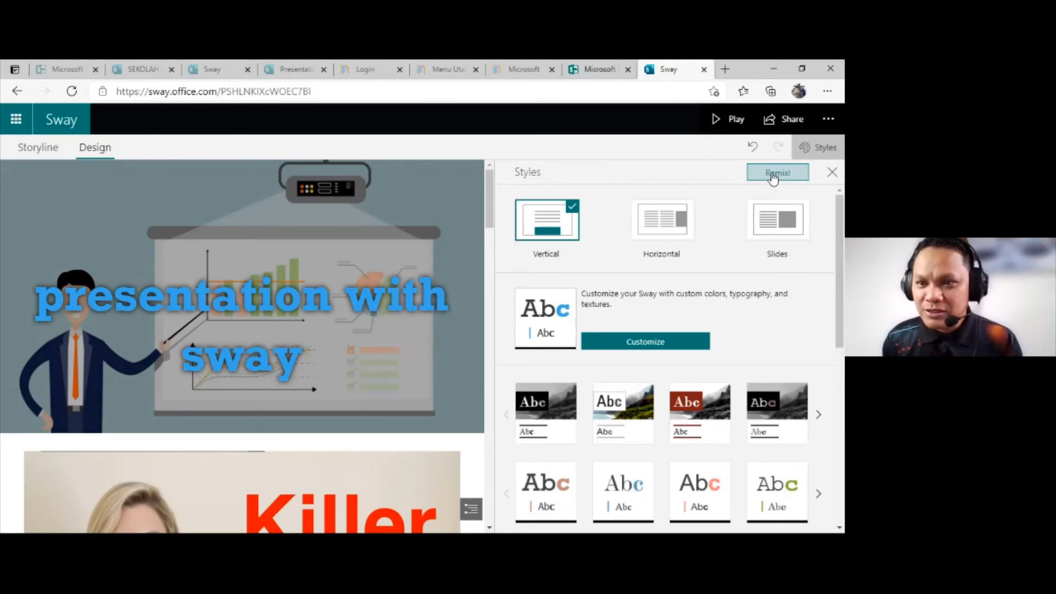
left_click(773, 174)
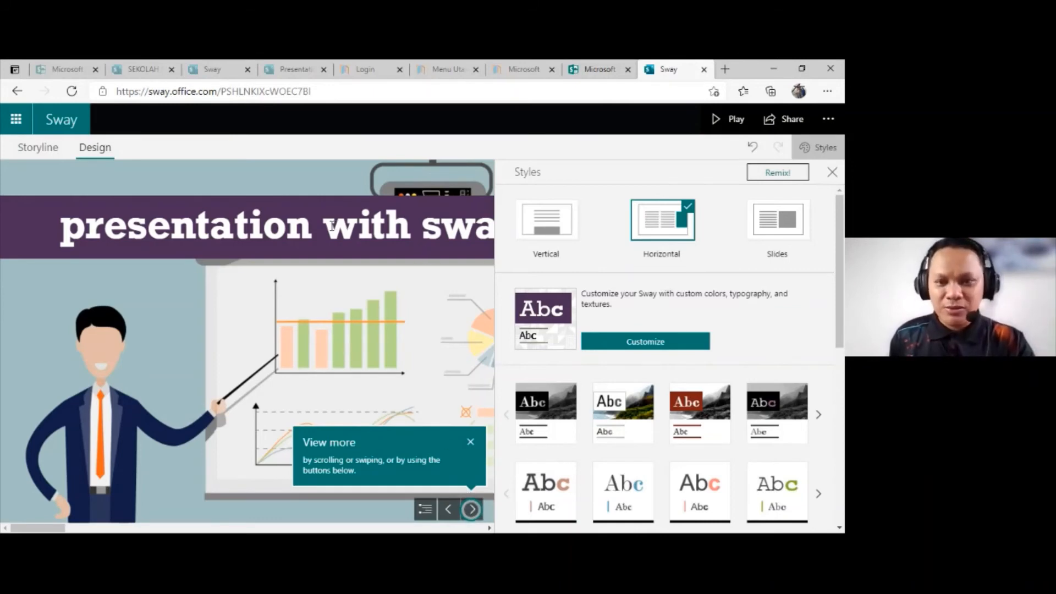
Step: Page through the remixed Sway from the title to the image stack and flip through the stacked pictures
left_click(471, 510)
left_click(471, 509)
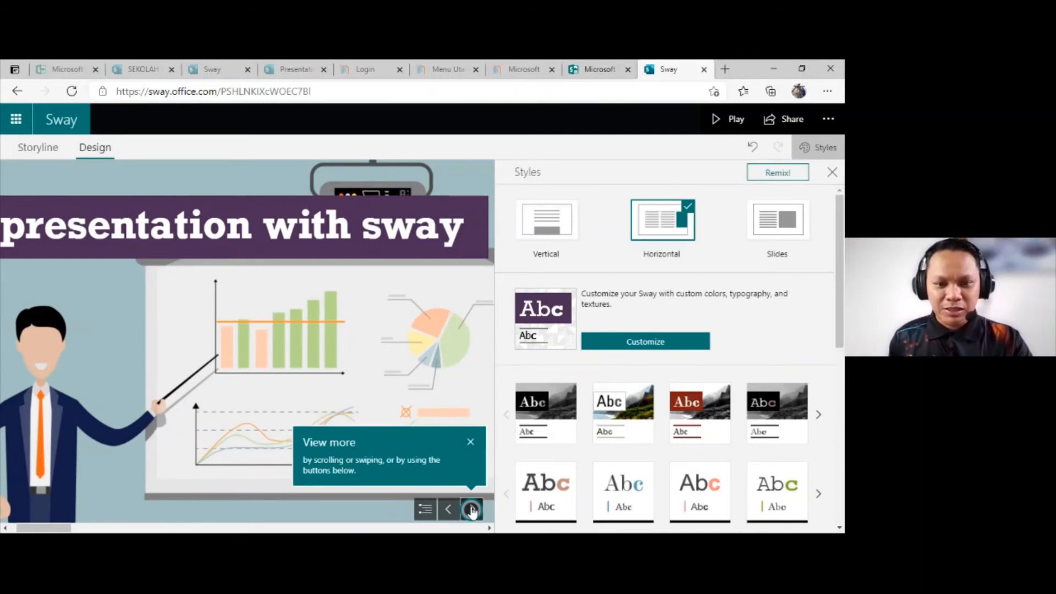
left_click(472, 510)
left_click(471, 509)
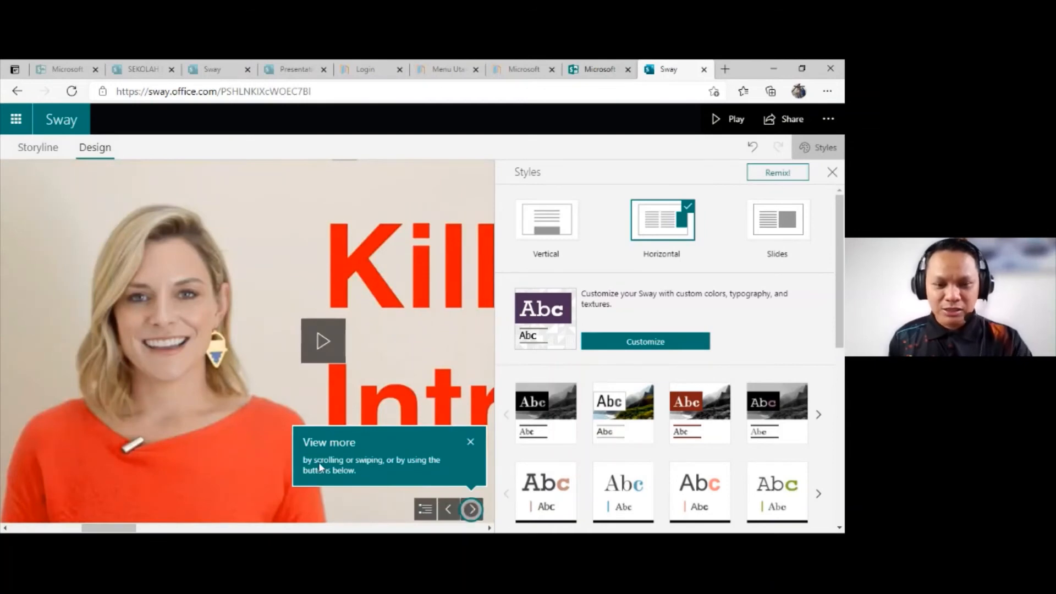
left_click(471, 509)
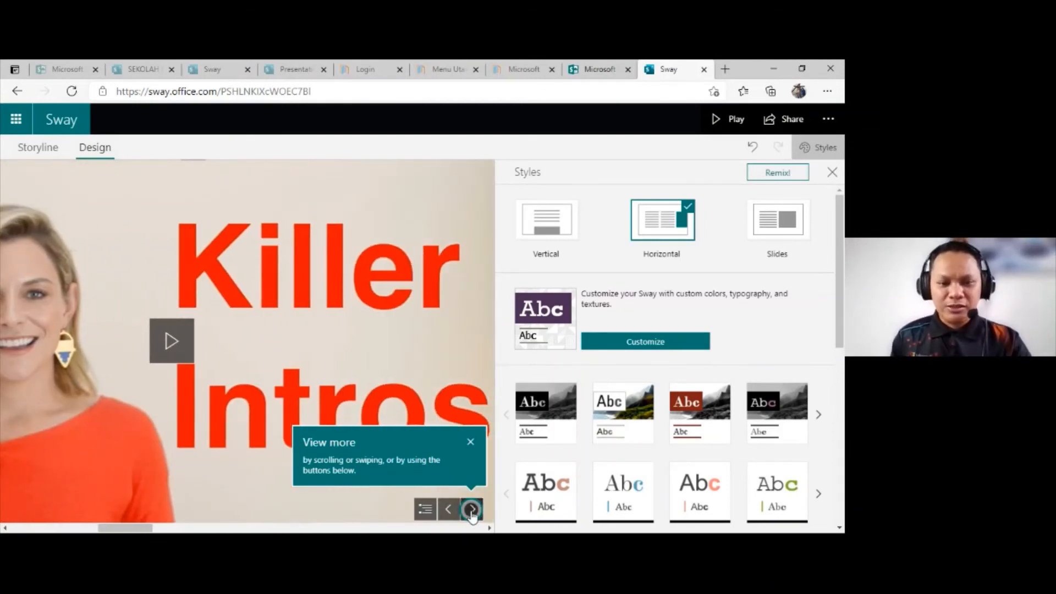
left_click(471, 510)
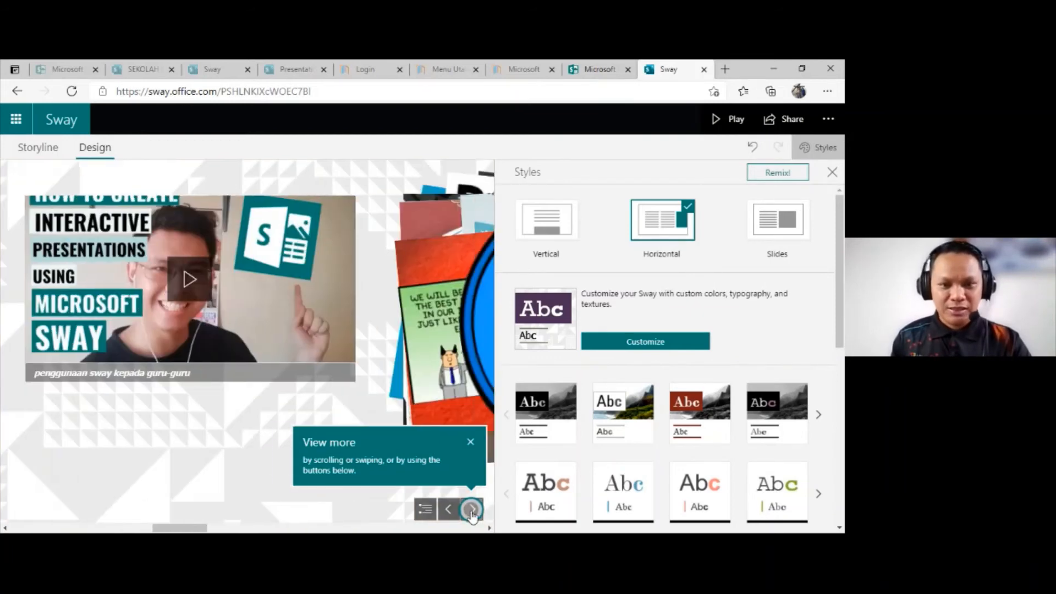
left_click(471, 510)
left_click(268, 334)
left_click(268, 335)
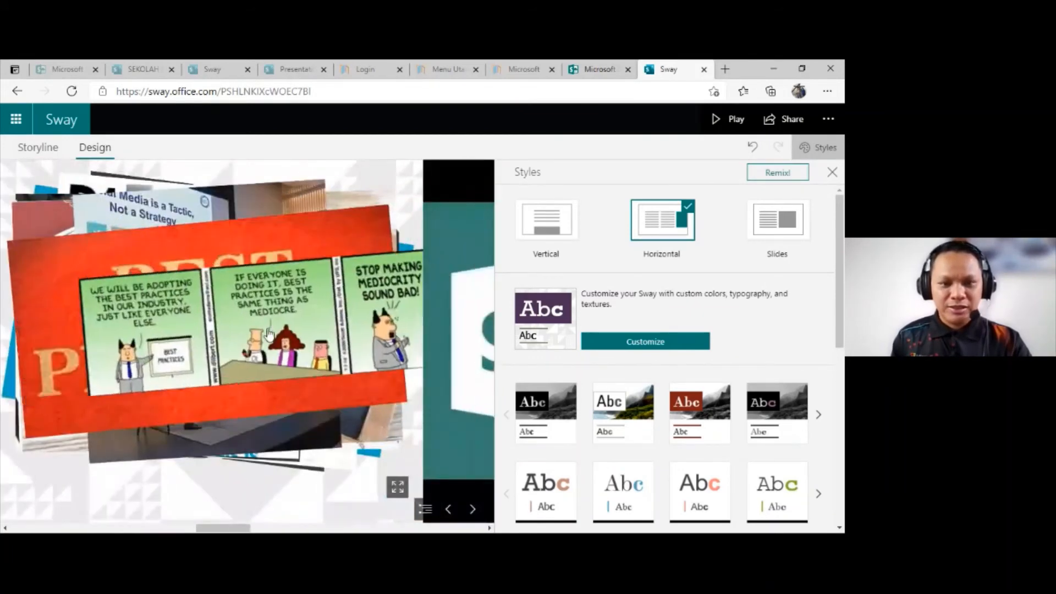
left_click(269, 334)
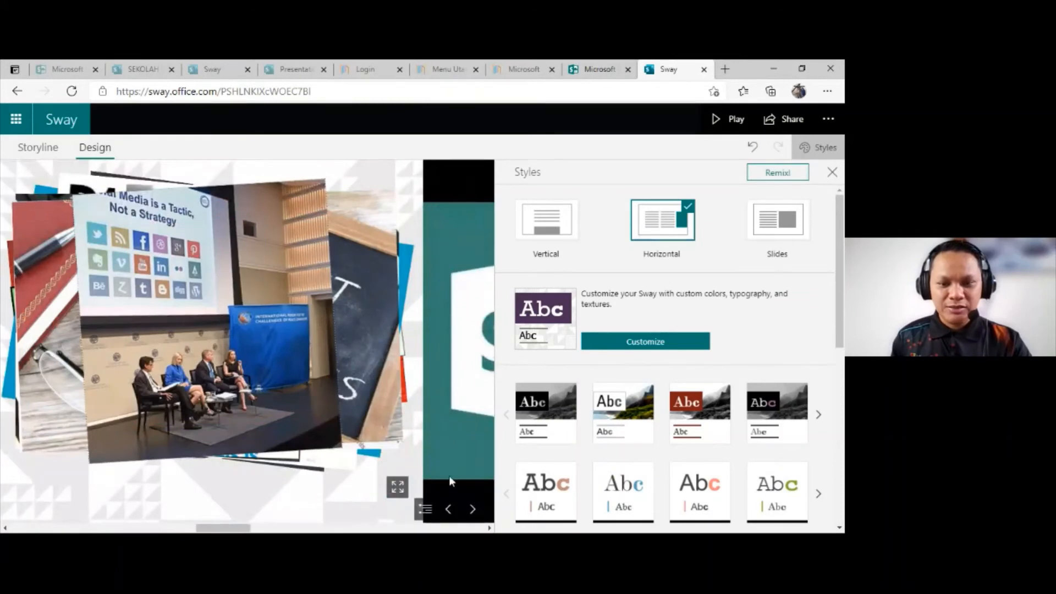
Step: Page through the remaining videos, comparisons and Avenger image, and try the slider on the Iron Man and Superman comparison
left_click(472, 509)
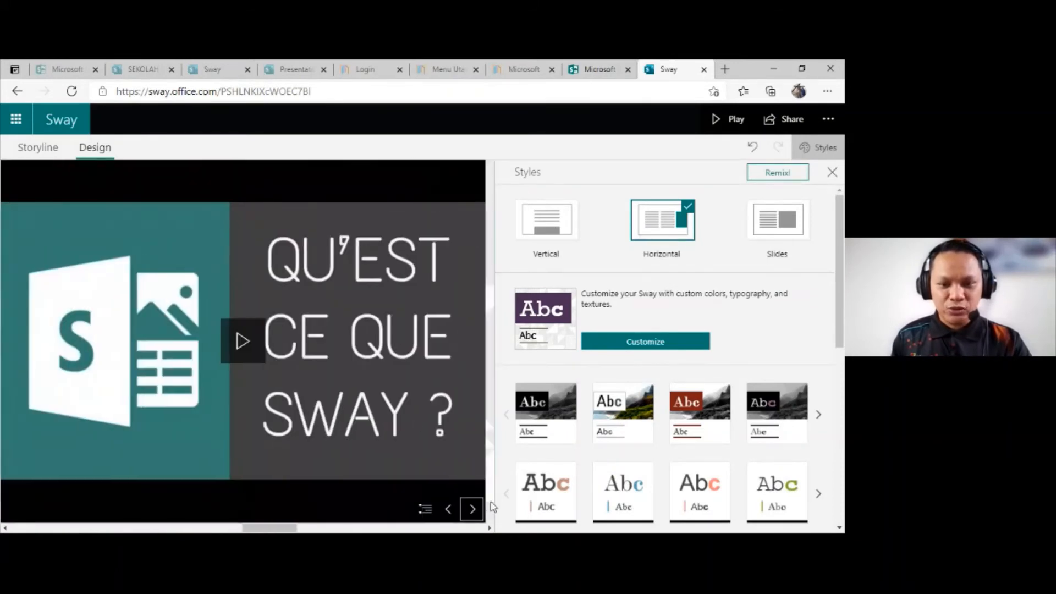
left_click(471, 509)
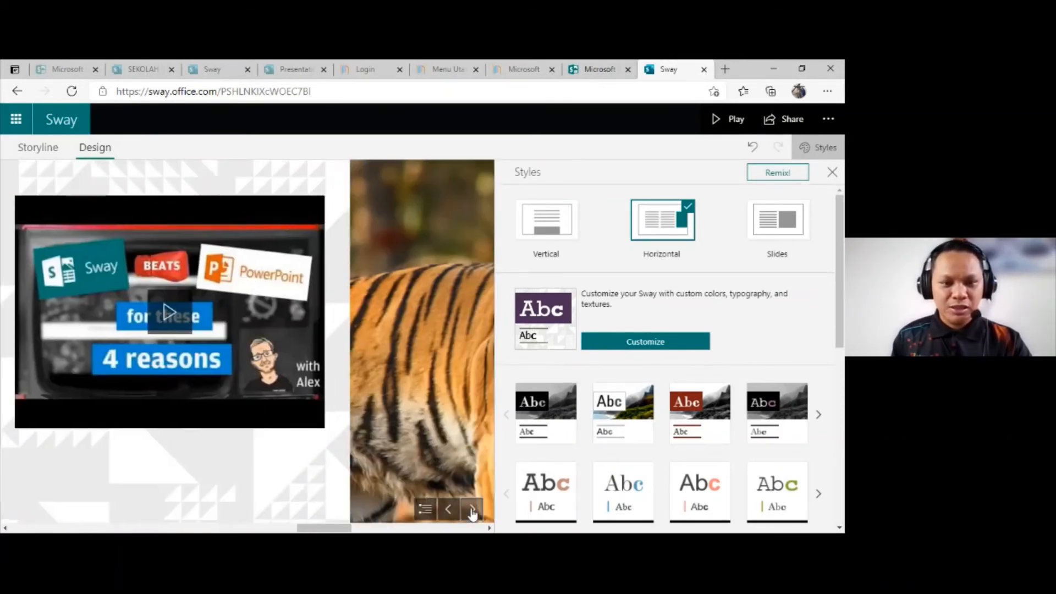
left_click(471, 510)
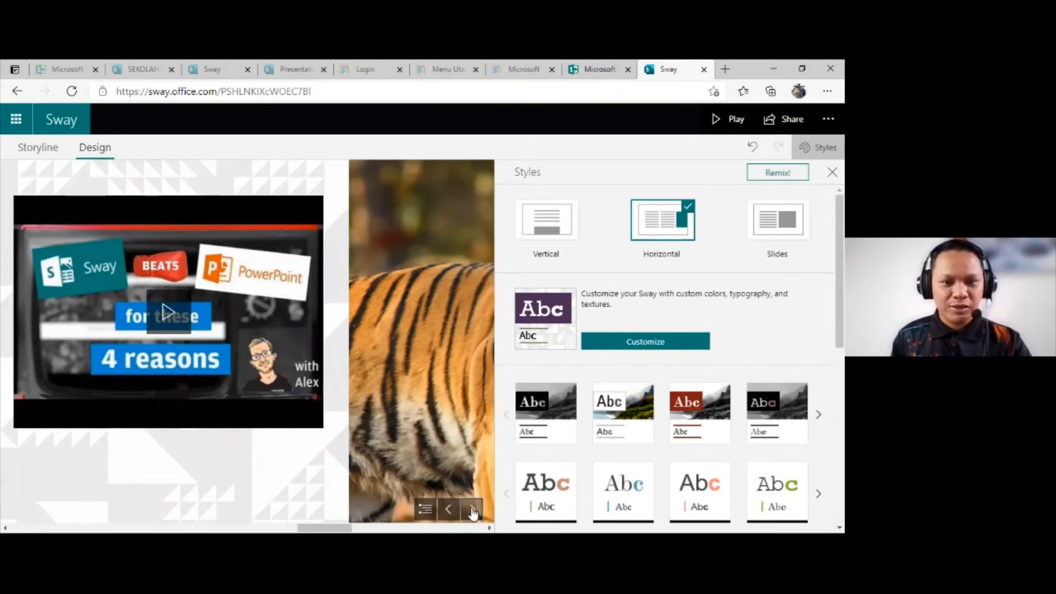
left_click(471, 510)
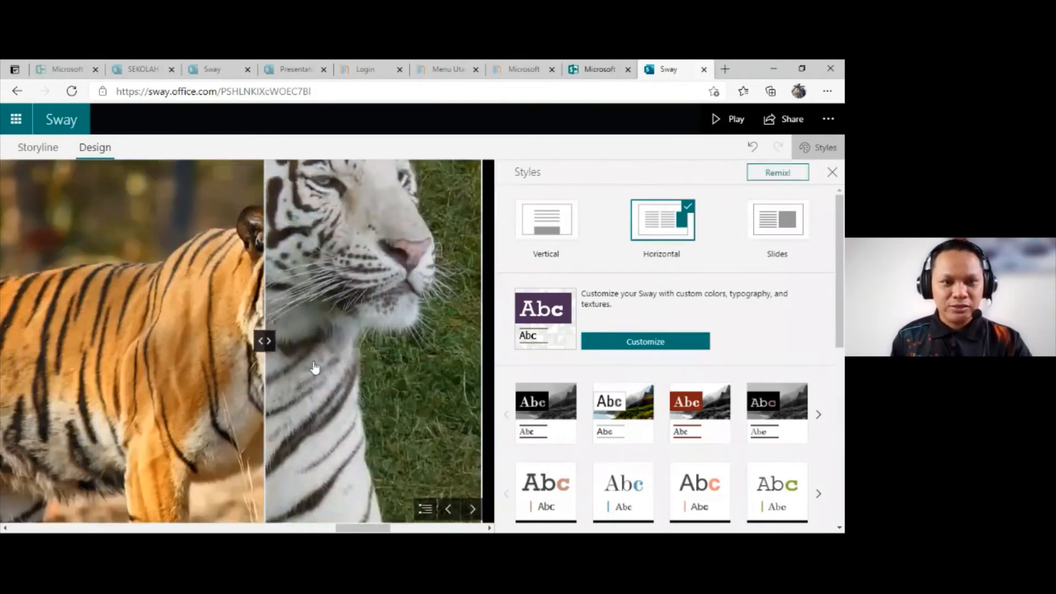
left_click(472, 510)
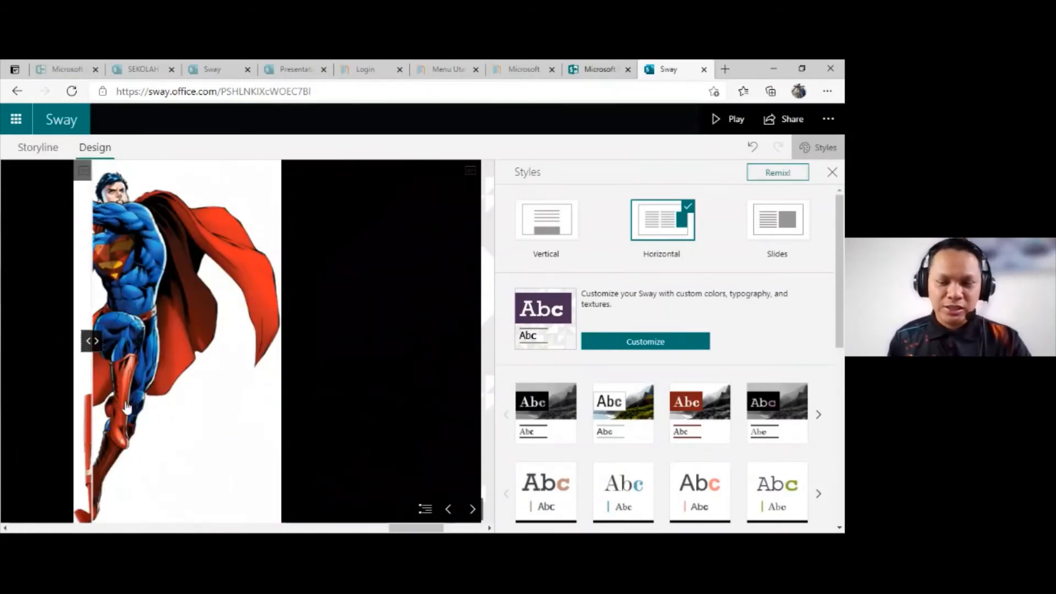
left_click(472, 509)
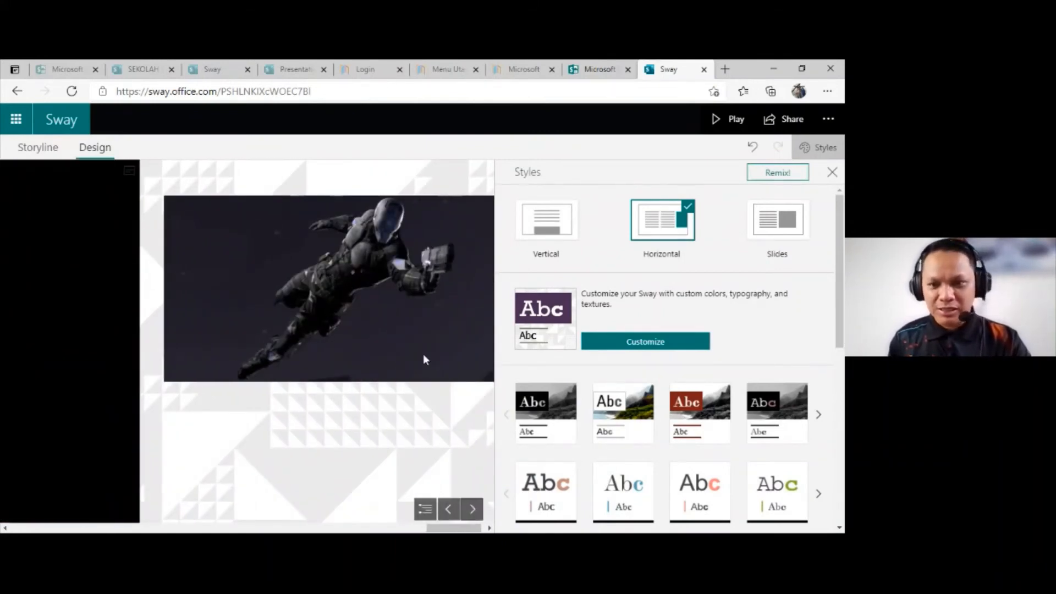
left_click(449, 516)
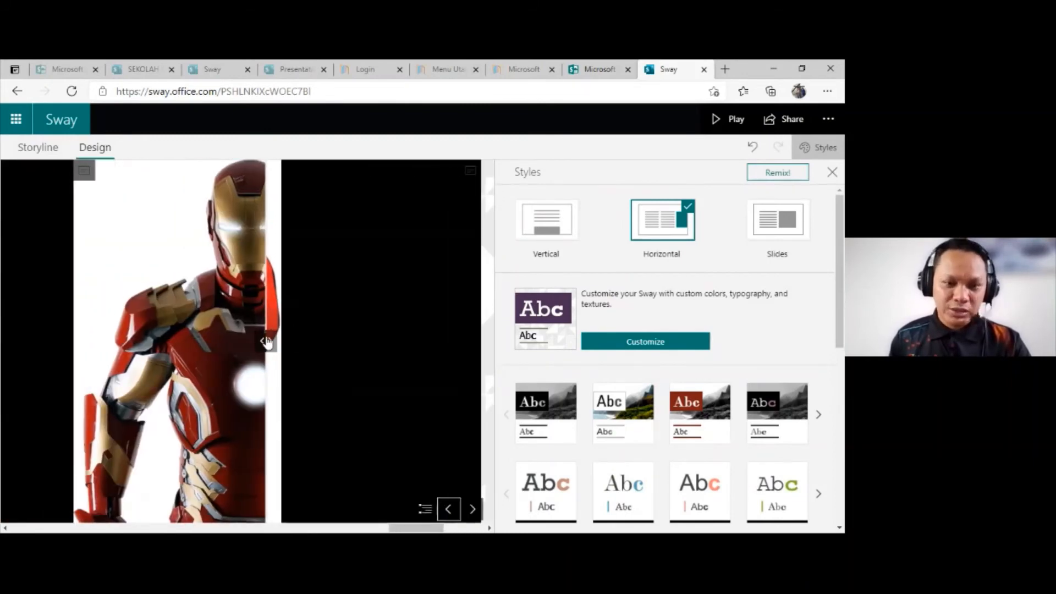
left_click_drag(267, 344, 262, 384)
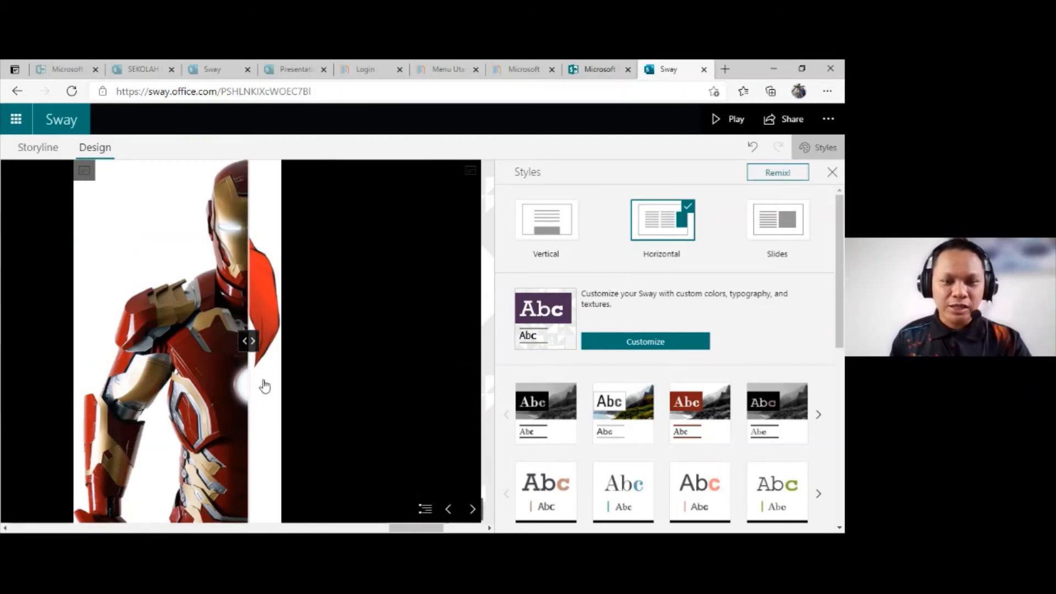
Step: Page back from the superhero comparison to the image stack and flip through more of its pictures
left_click(451, 510)
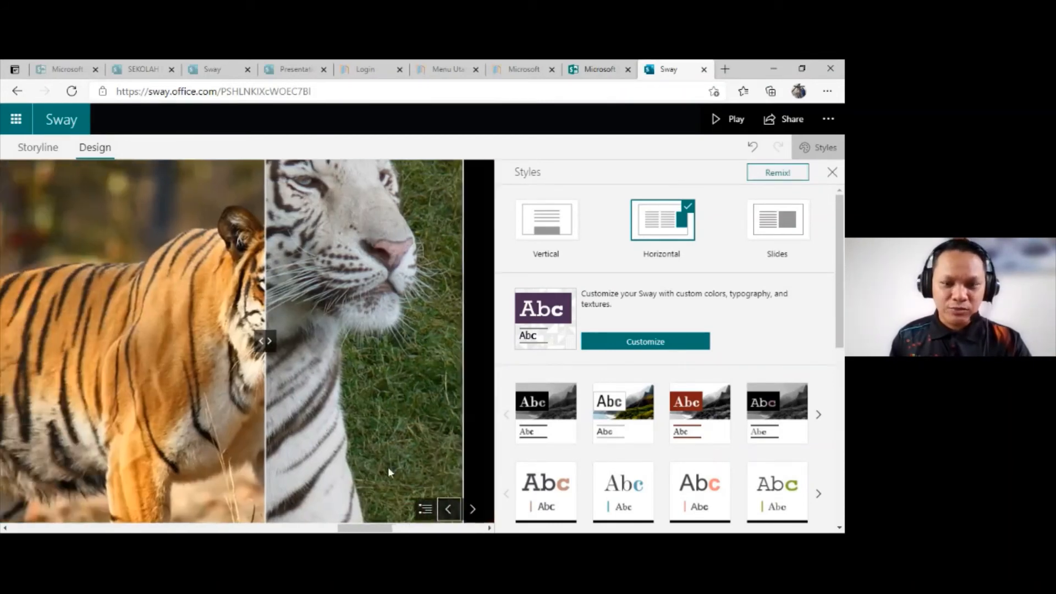
left_click(448, 510)
left_click(445, 512)
left_click(448, 512)
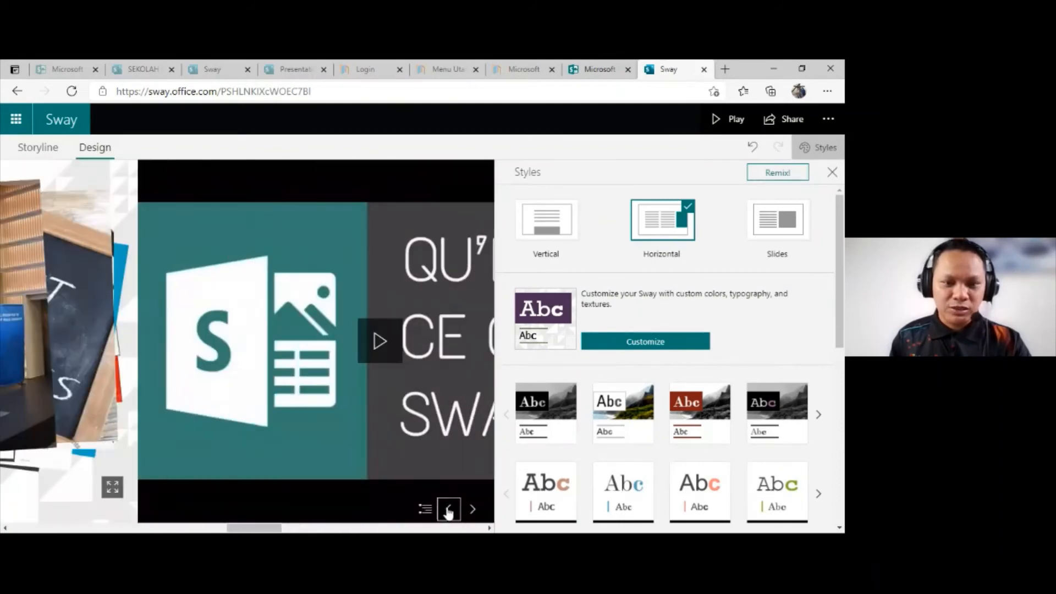
left_click(278, 351)
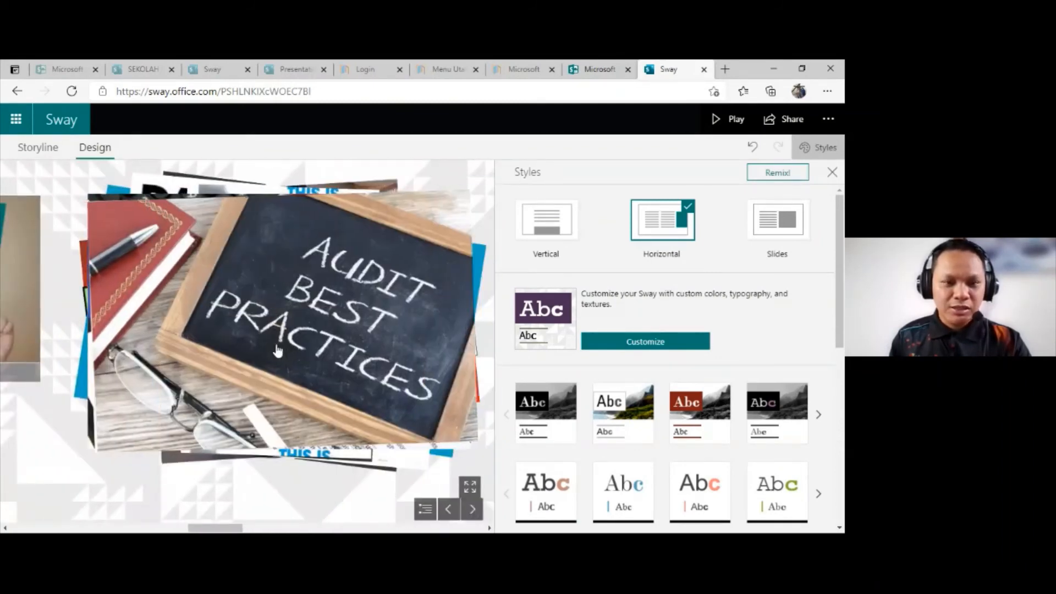
left_click(277, 350)
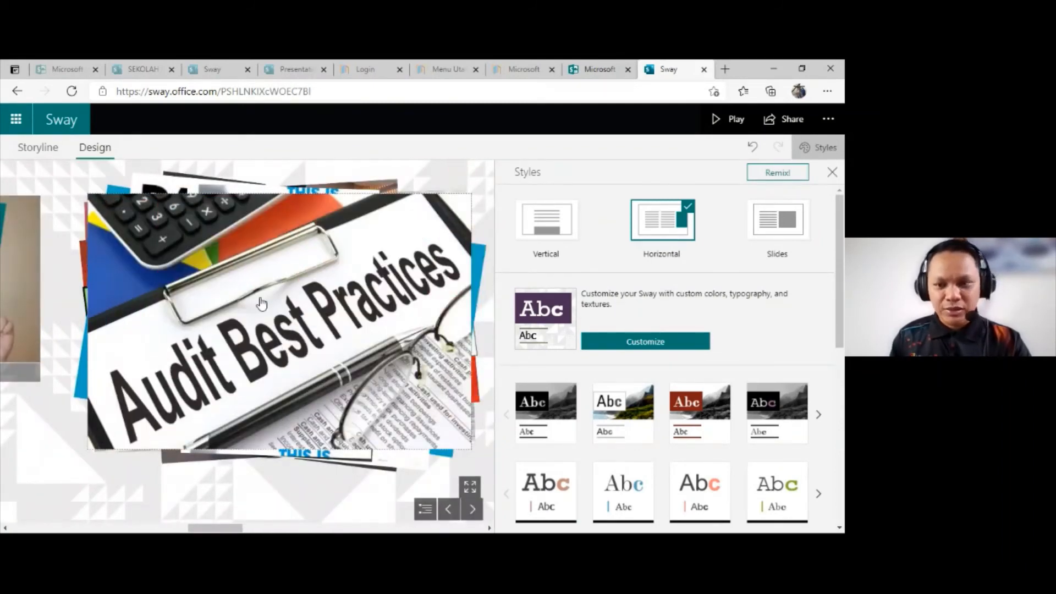
Step: Apply the solid pink style with white lettering to the Sway
scroll(742, 330, "down", 6)
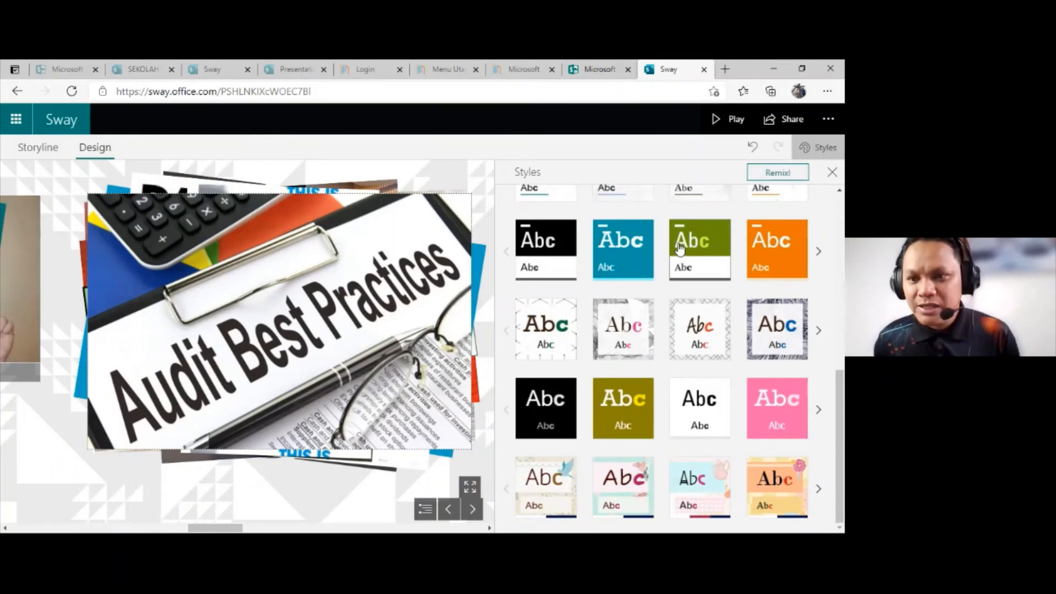
left_click(768, 402)
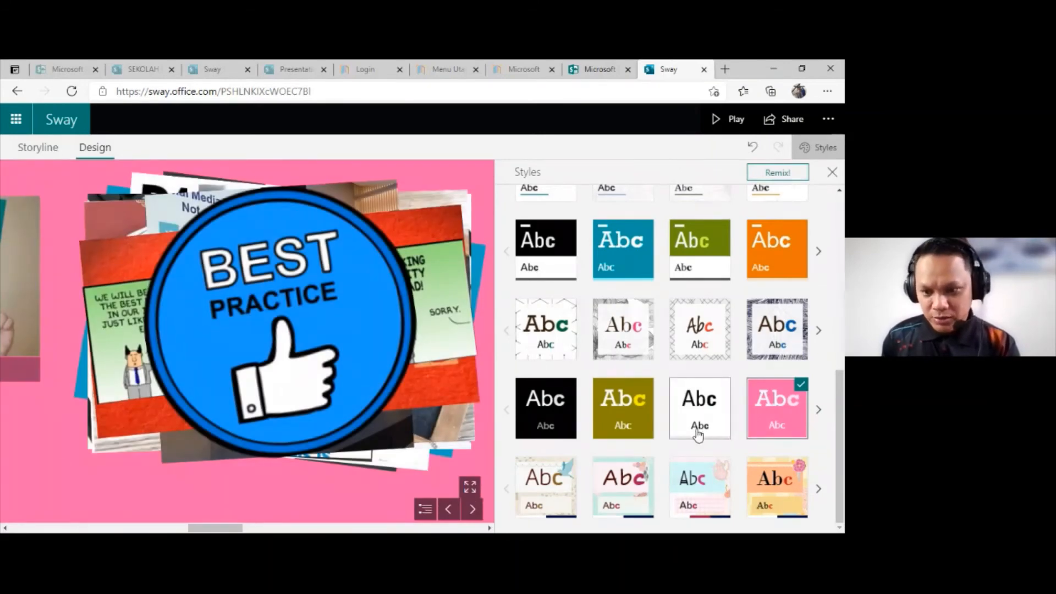
Step: Apply the orange floral preset style to the Sway and open its customization options
left_click(773, 478)
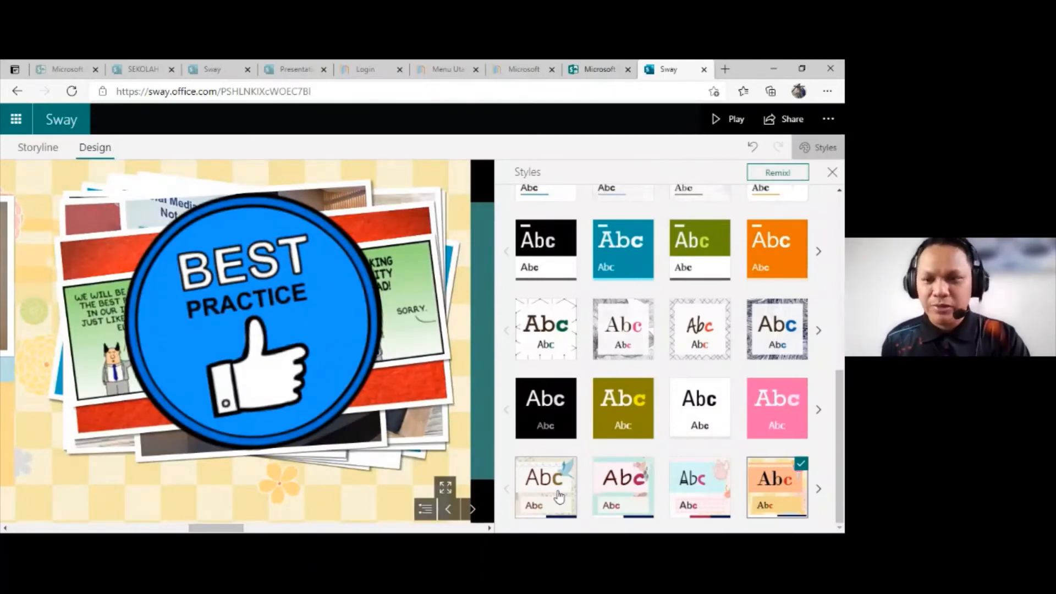
scroll(558, 496, "up", 6)
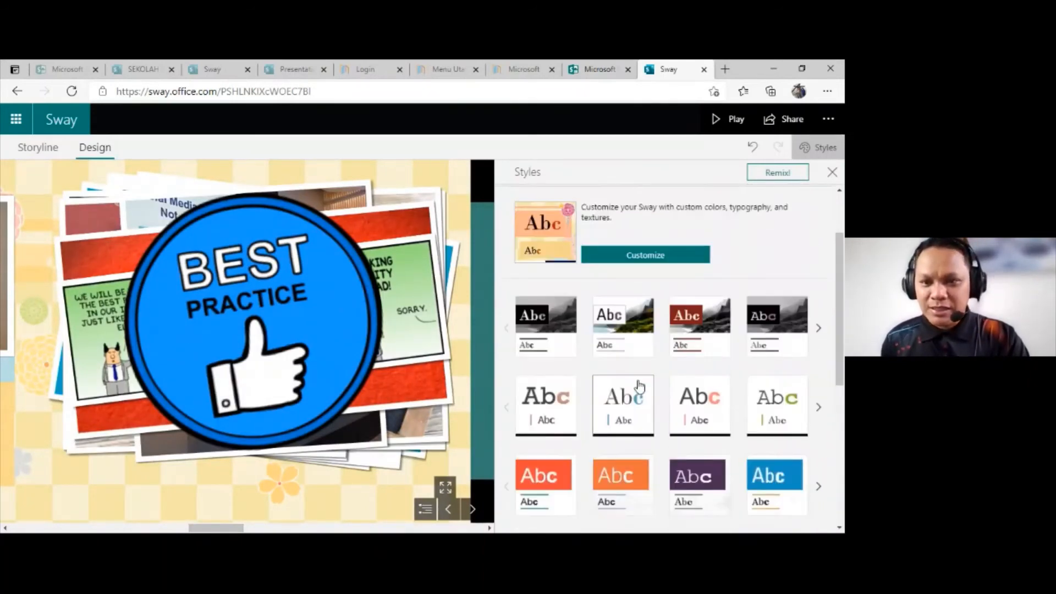
left_click(630, 259)
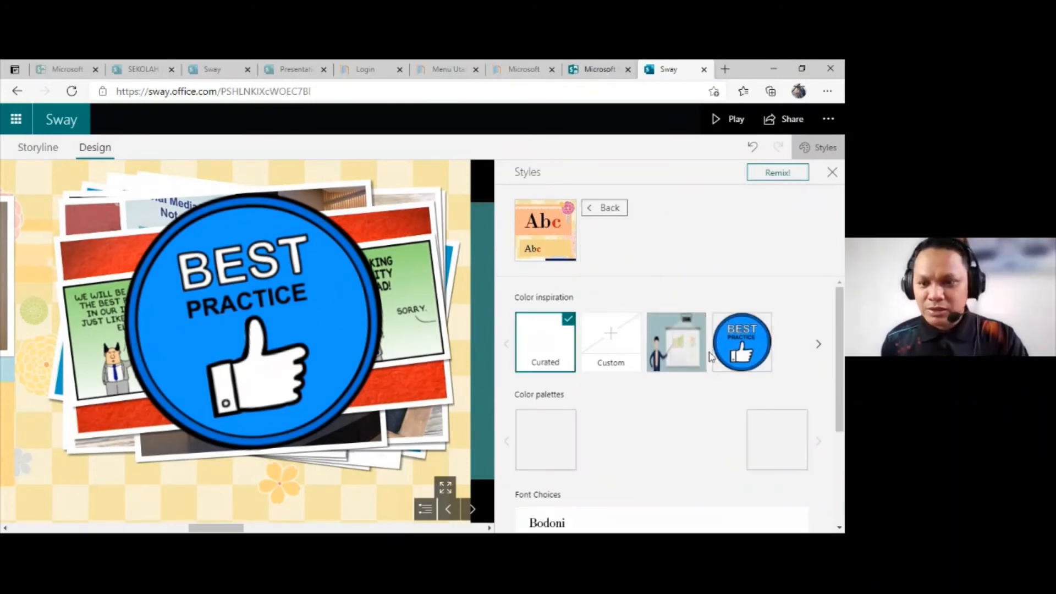
Step: Look through the color inspiration images for the style and flip the top picture of the image stack
scroll(709, 356, "down", 3)
scroll(703, 368, "up", 3)
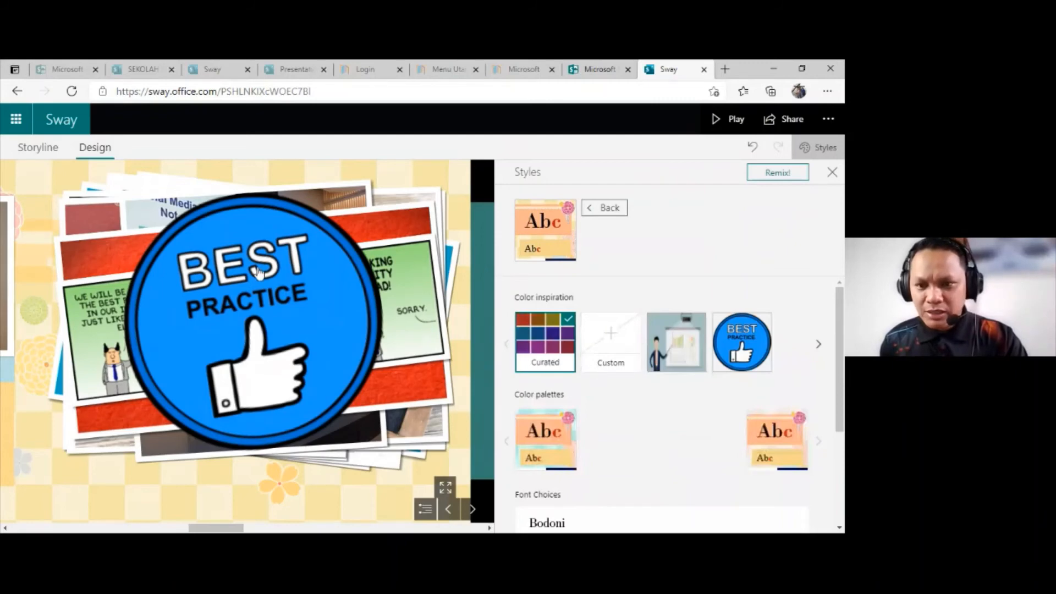
left_click(331, 275)
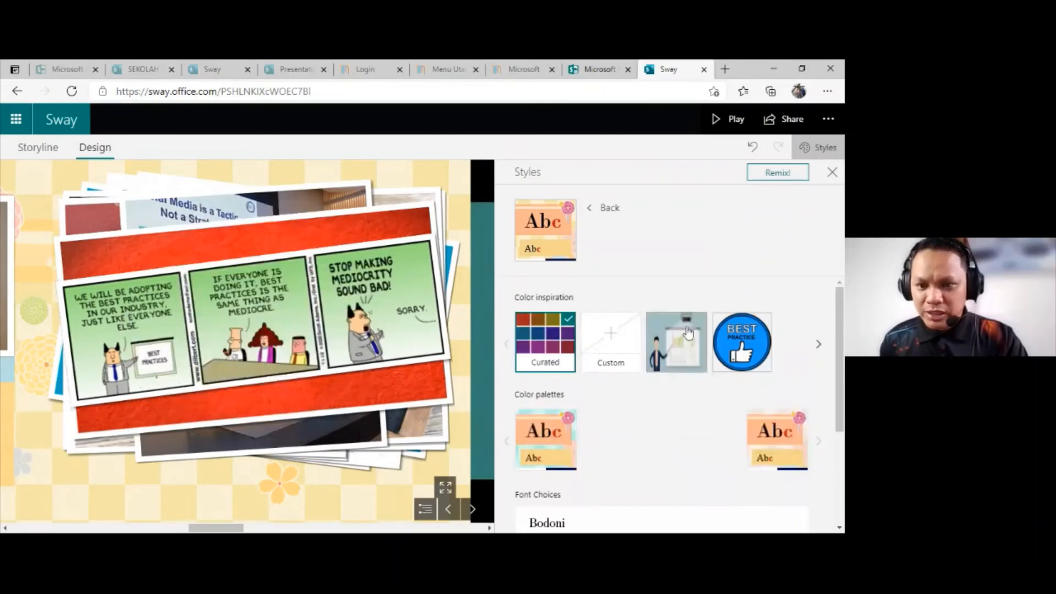
left_click(818, 344)
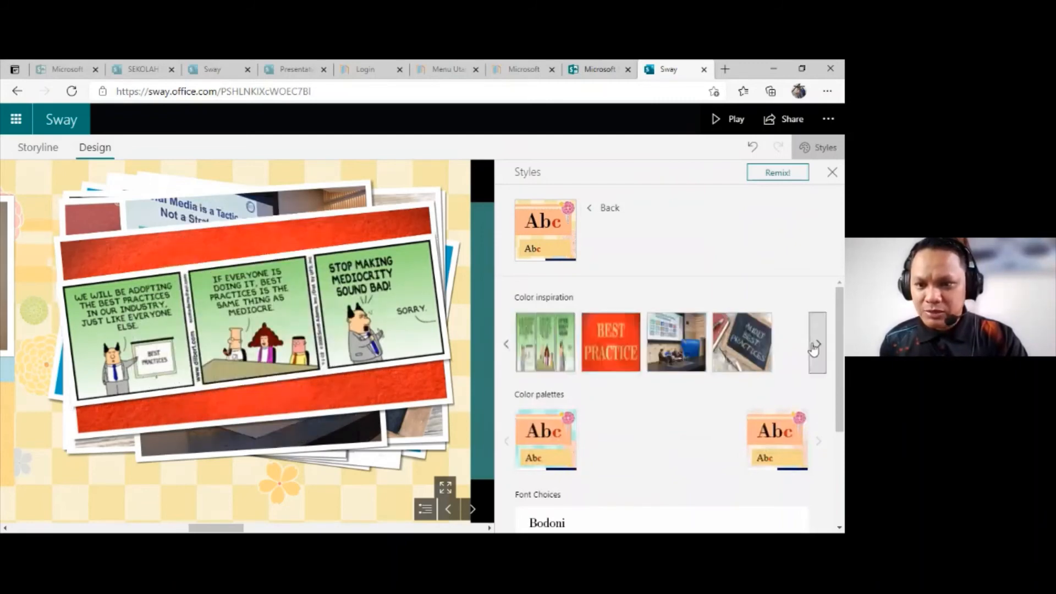
left_click(817, 345)
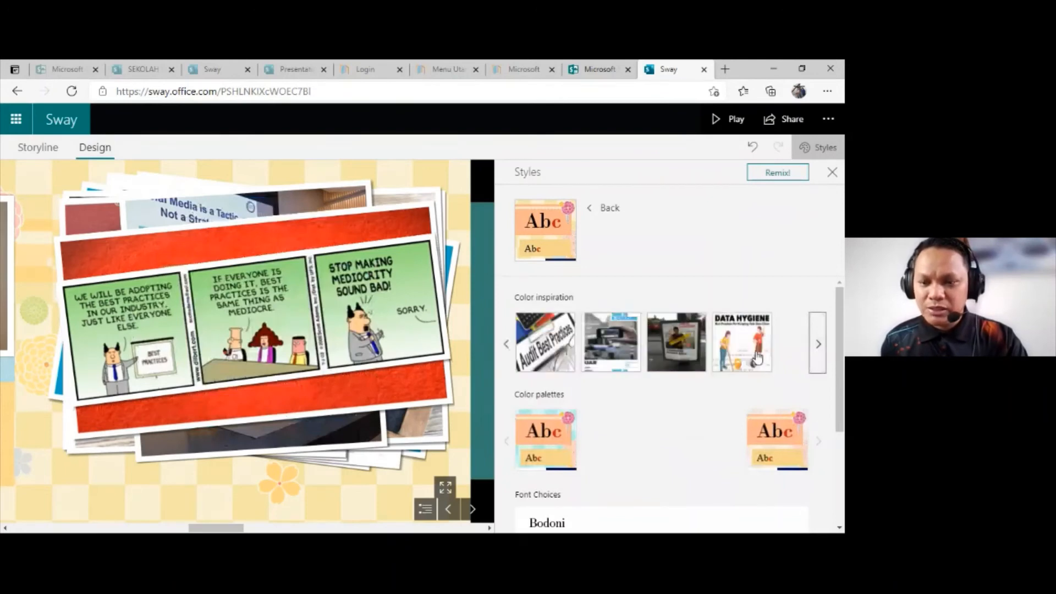
Step: Set the style's font choice to Posterama with Arial Nova and page back to the title to check the lettering
scroll(665, 398, "down", 1)
scroll(659, 423, "down", 2)
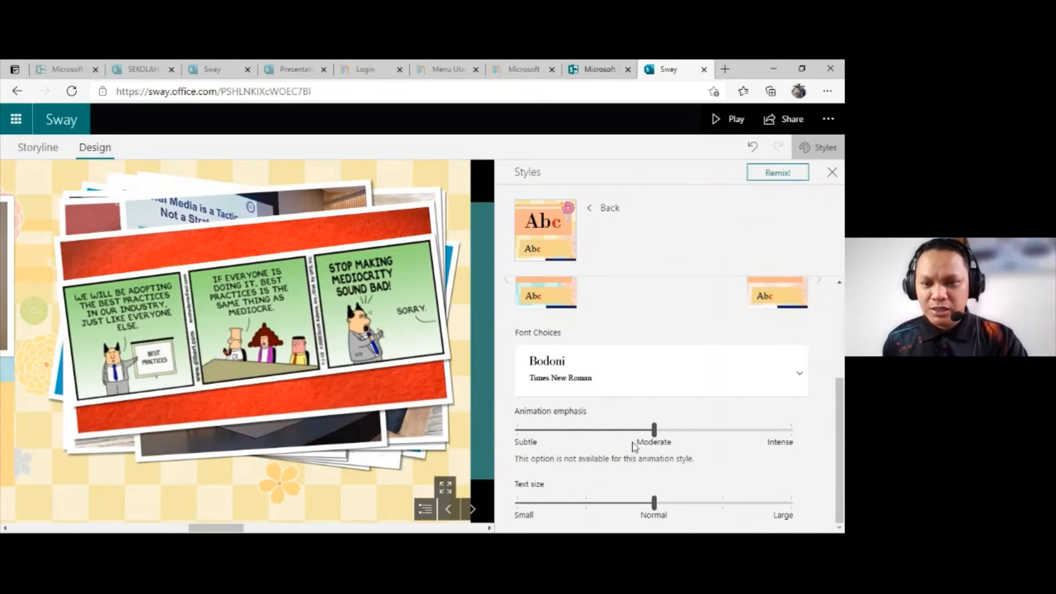
left_click(788, 382)
scroll(778, 384, "down", 3)
scroll(603, 479, "down", 3)
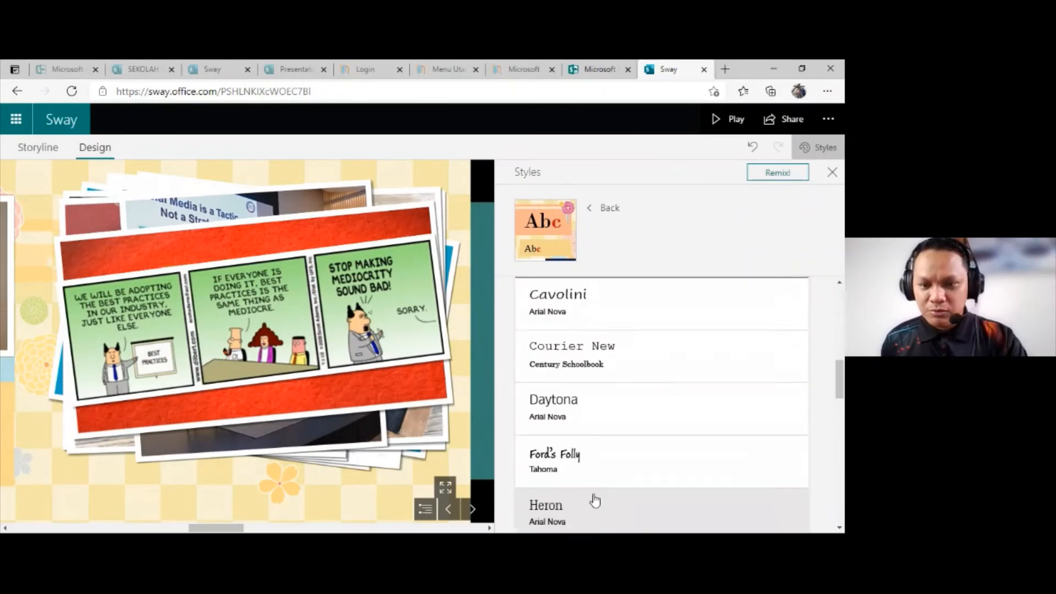
scroll(595, 501, "down", 3)
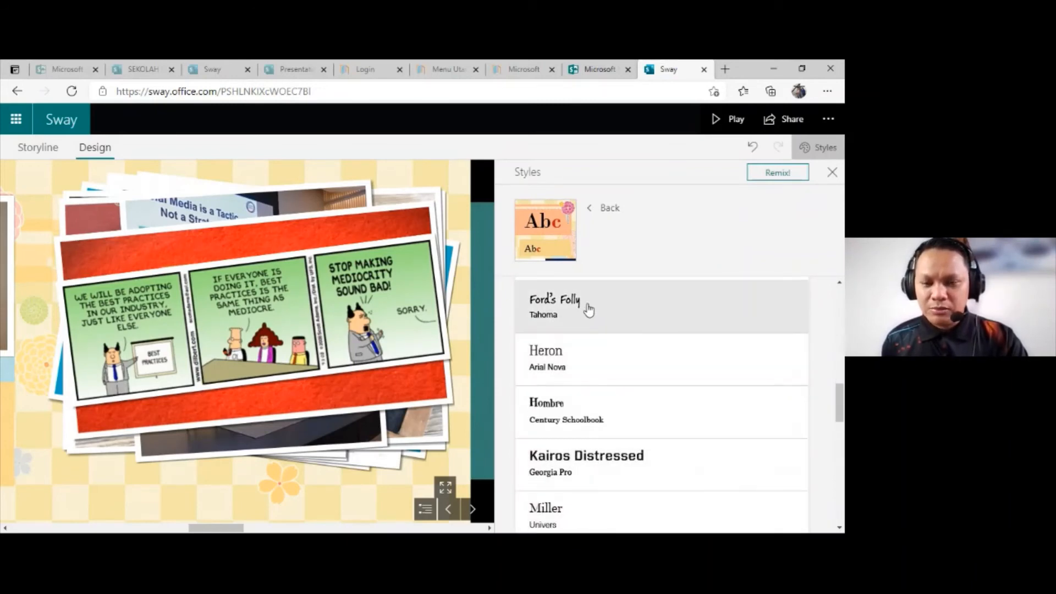
scroll(590, 330, "down", 10)
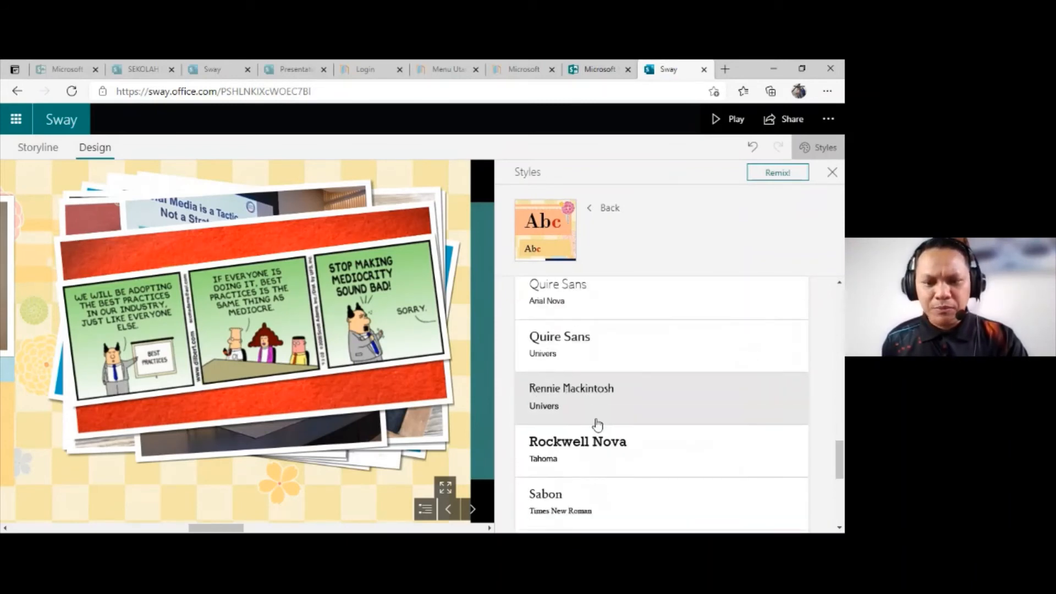
scroll(601, 445, "down", 2)
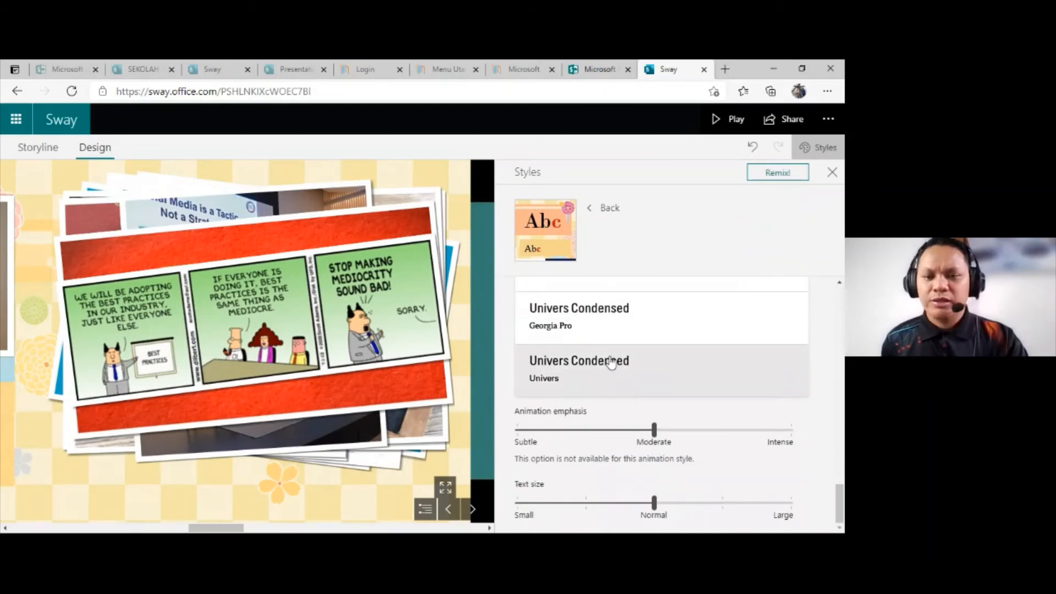
scroll(612, 363, "up", 8)
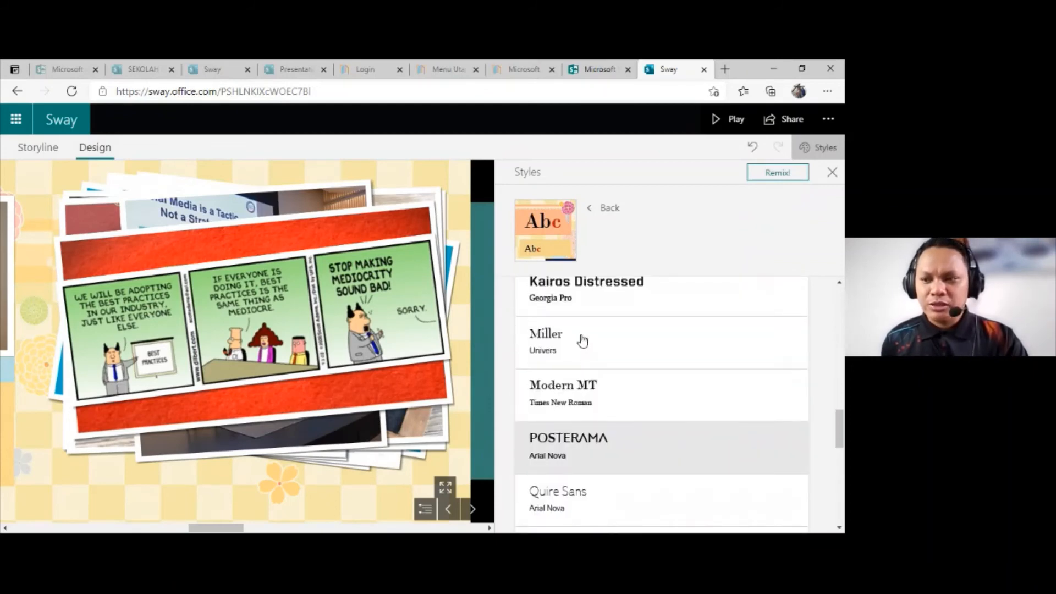
scroll(583, 341, "up", 1)
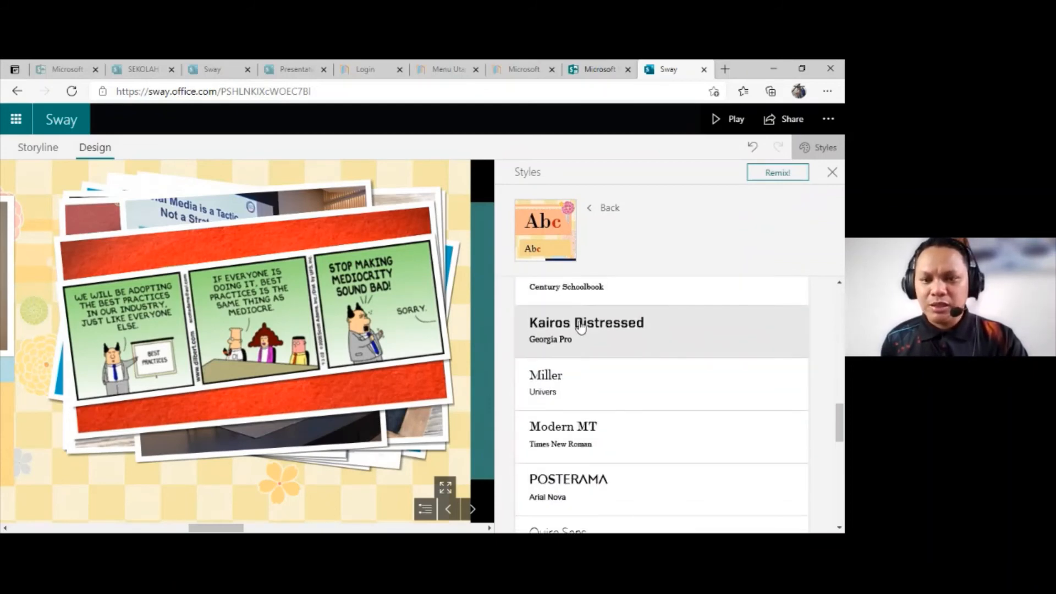
scroll(580, 325, "up", 1)
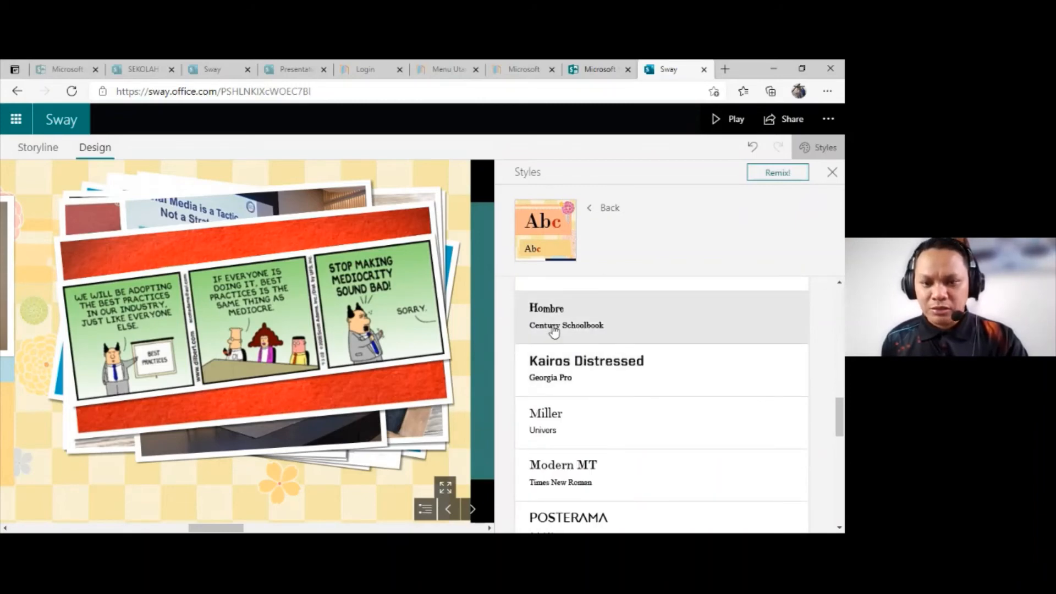
scroll(554, 330, "down", 2)
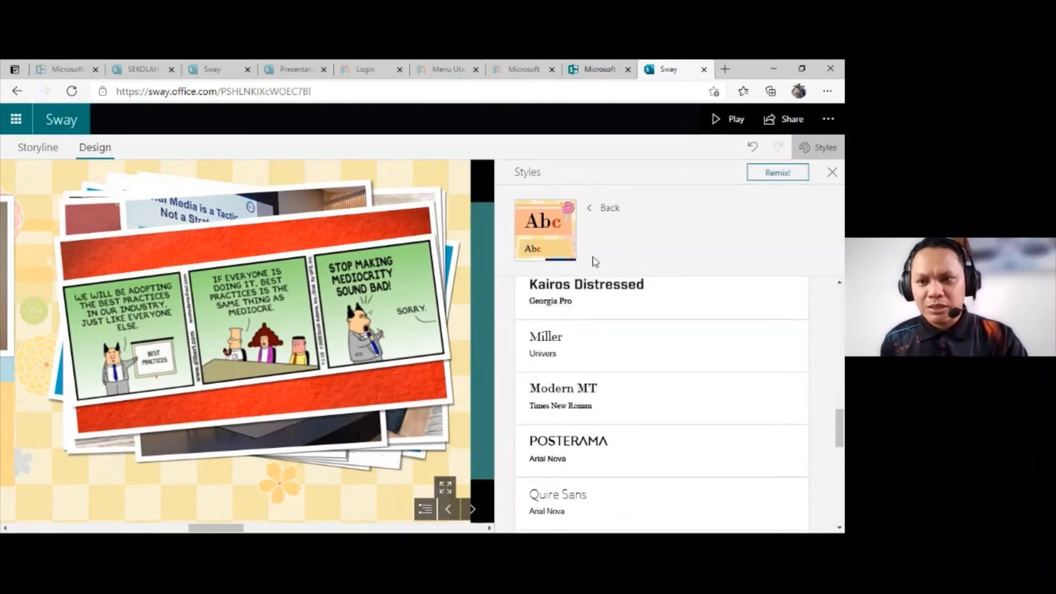
scroll(583, 328, "down", 3)
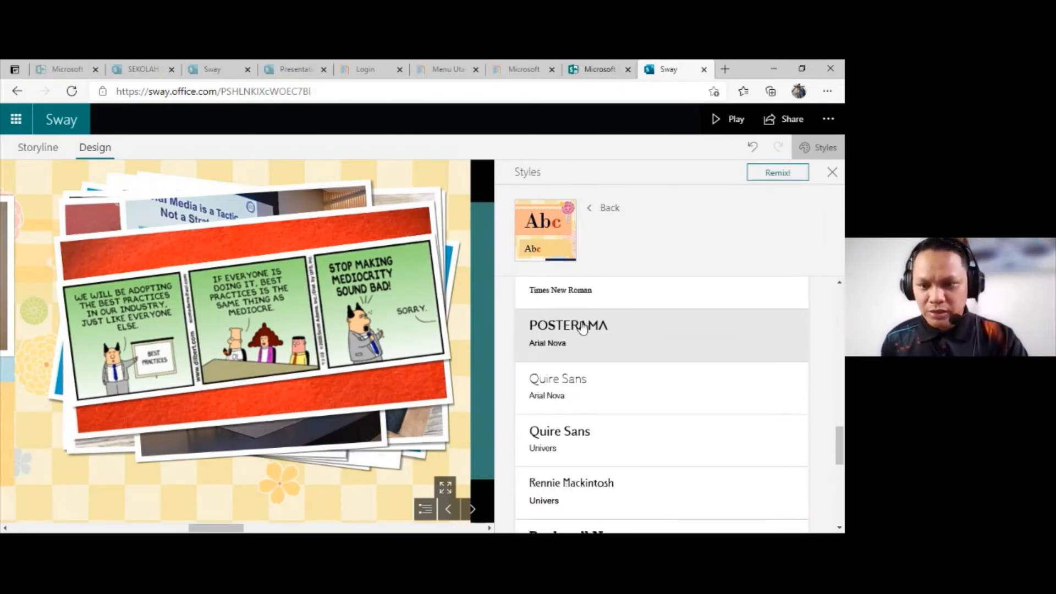
left_click(584, 330)
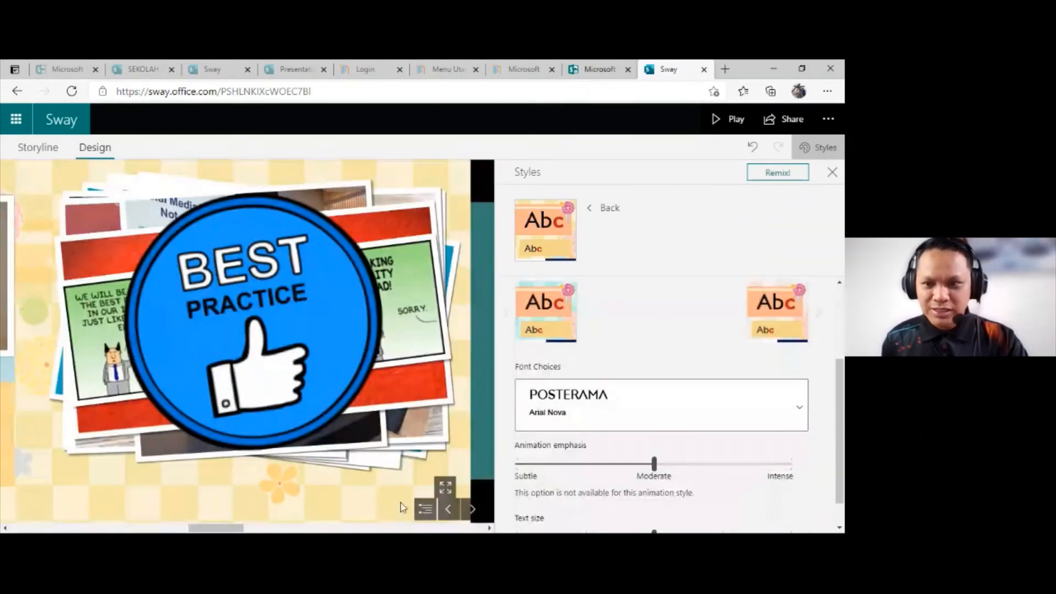
left_click(448, 509)
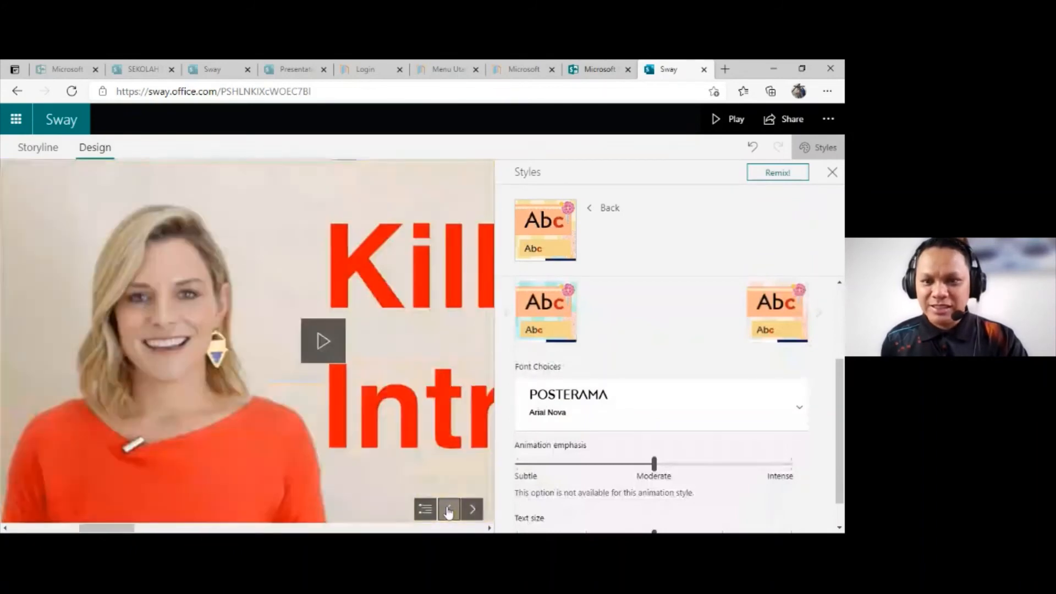
left_click(448, 509)
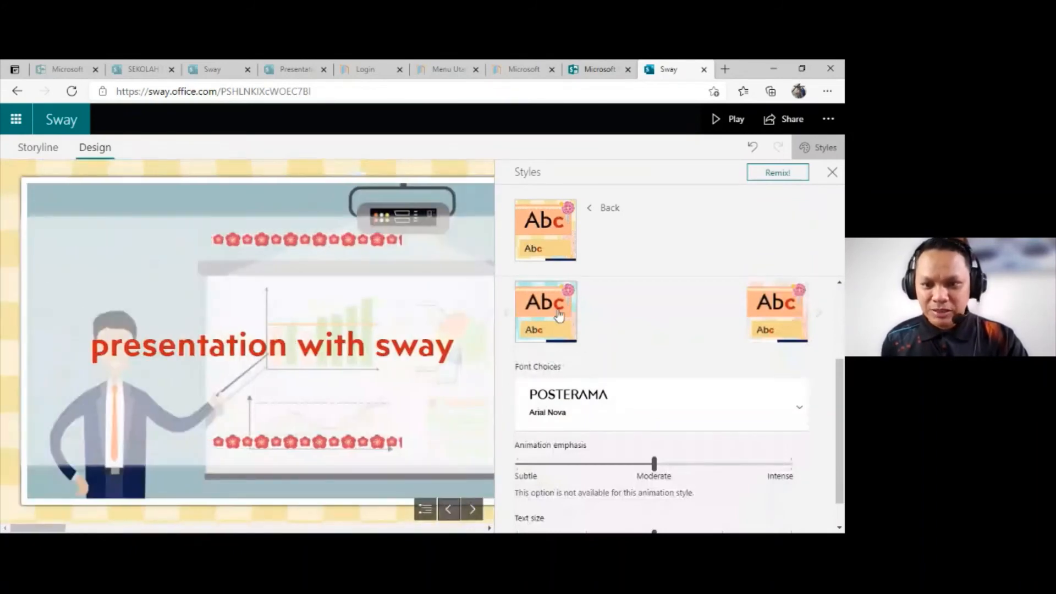
Step: Return to the preset styles and try the photo styles with a black typewriter title banner and a dark red banner
left_click(603, 209)
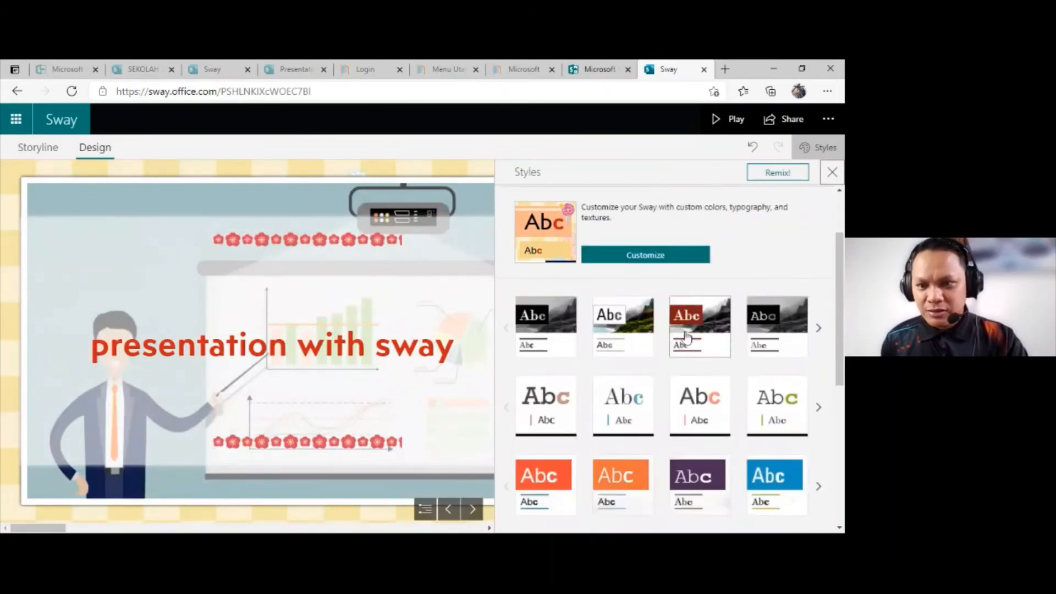
left_click(755, 324)
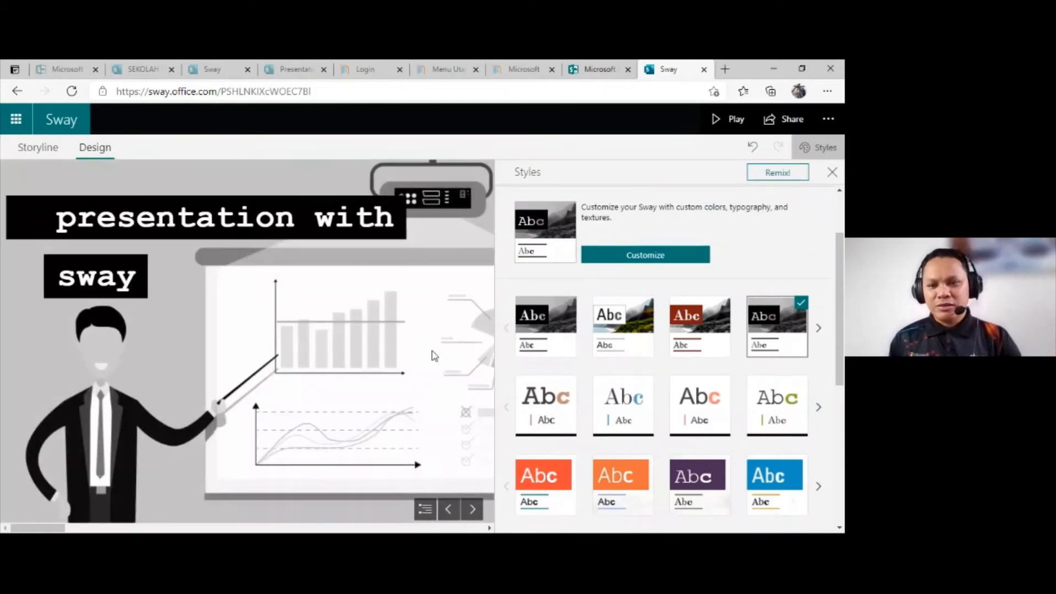
left_click(691, 322)
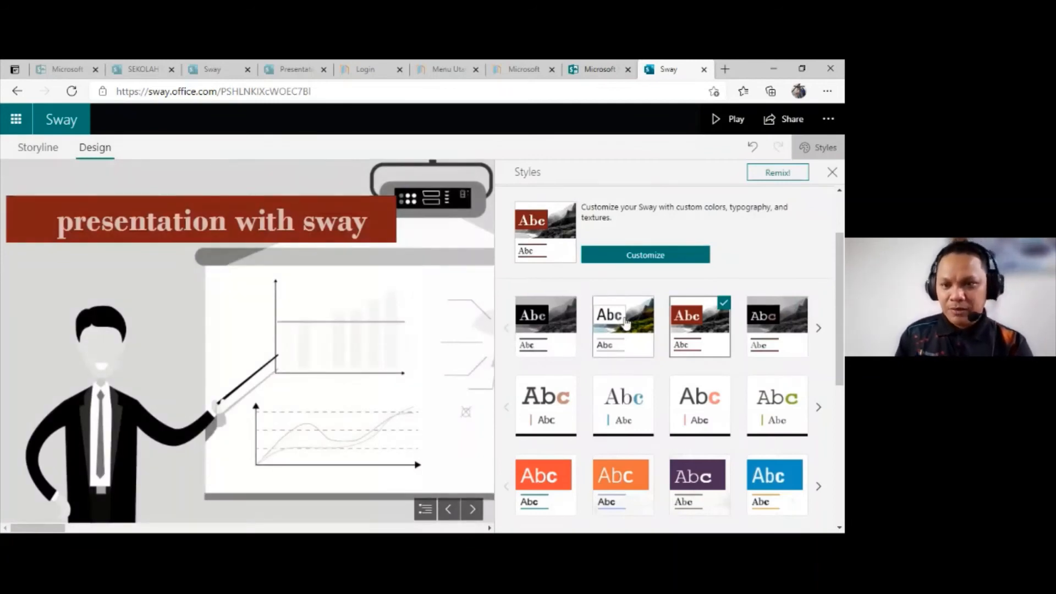
Step: Apply the white preset style with coral accent lettering and look over the remaining presets
scroll(625, 323, "down", 3)
left_click(671, 245)
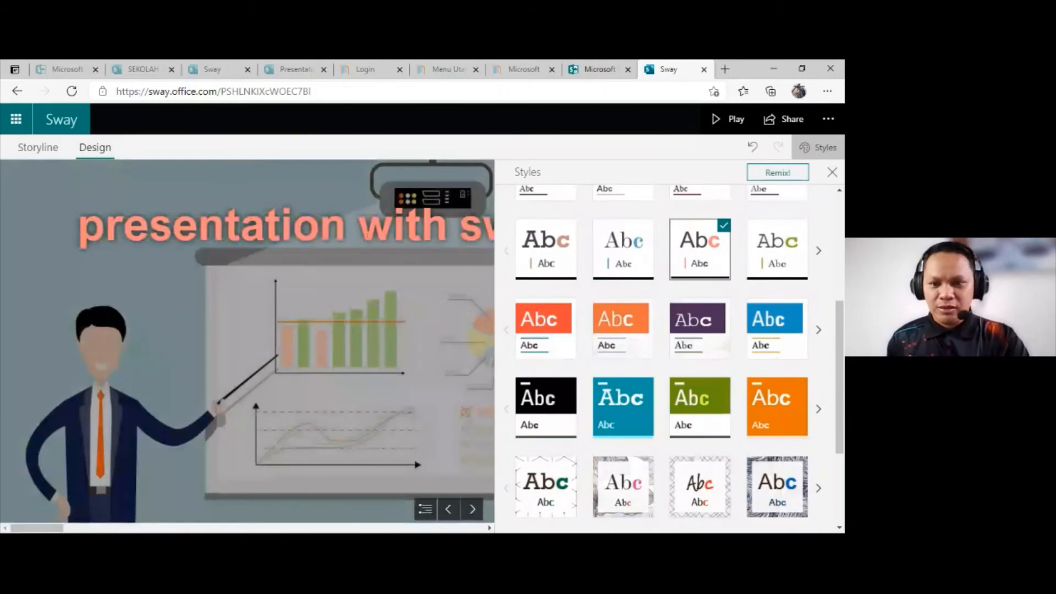
scroll(635, 342, "down", 1)
scroll(634, 342, "down", 4)
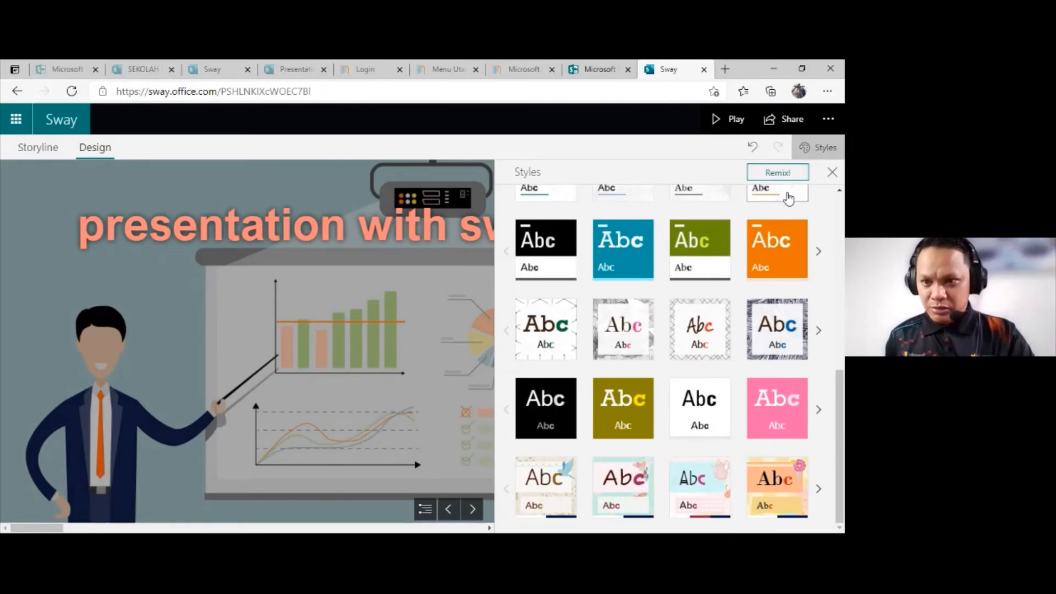
Step: Compare the Vertical and Horizontal layouts by switching between them, scrolling through the vertical one and ending on Horizontal
scroll(789, 197, "up", 4)
scroll(790, 197, "up", 4)
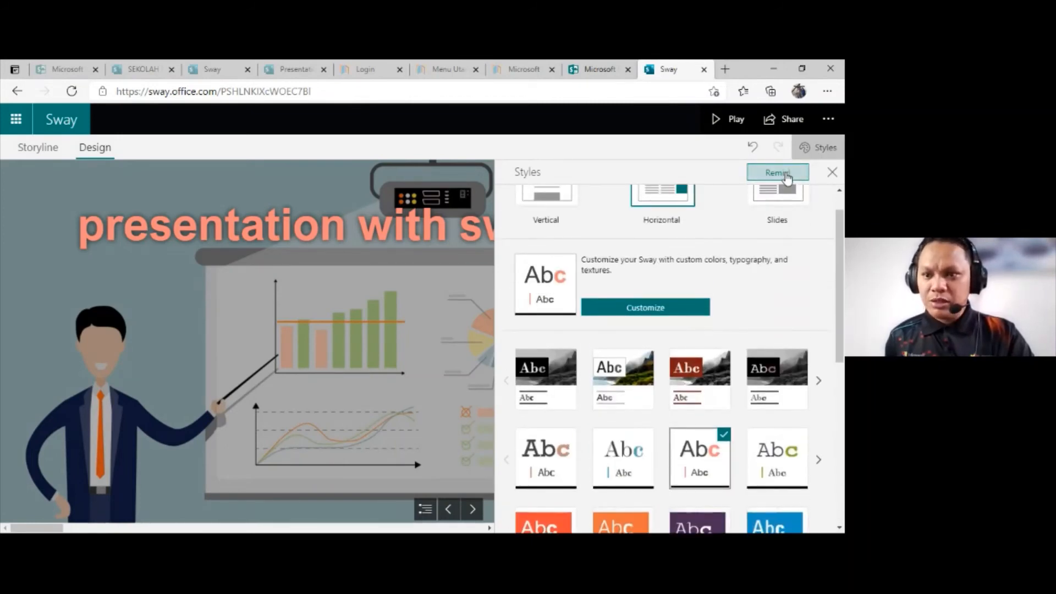
scroll(635, 202, "up", 1)
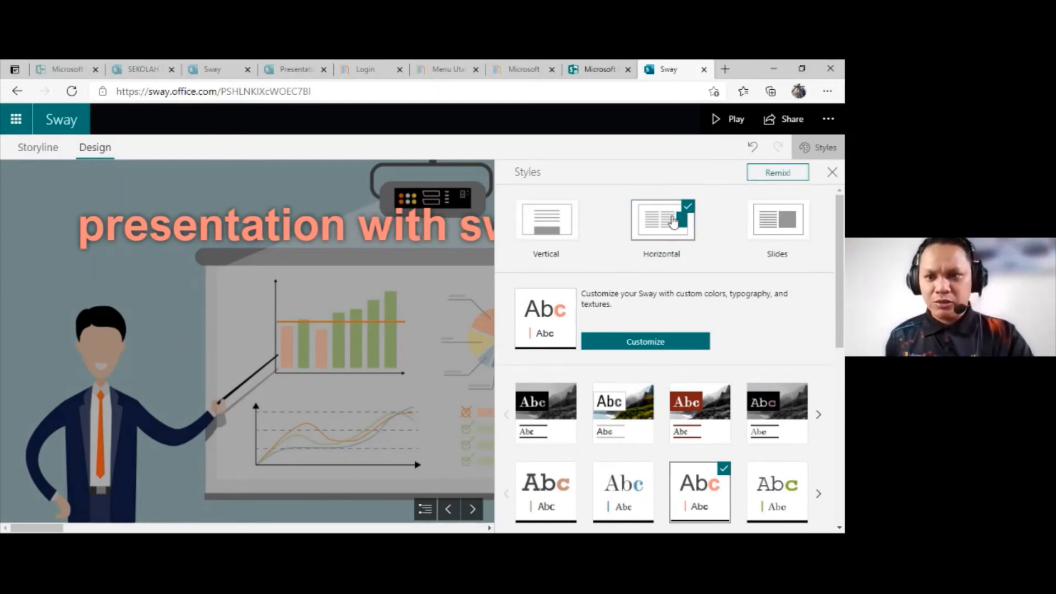
left_click(563, 230)
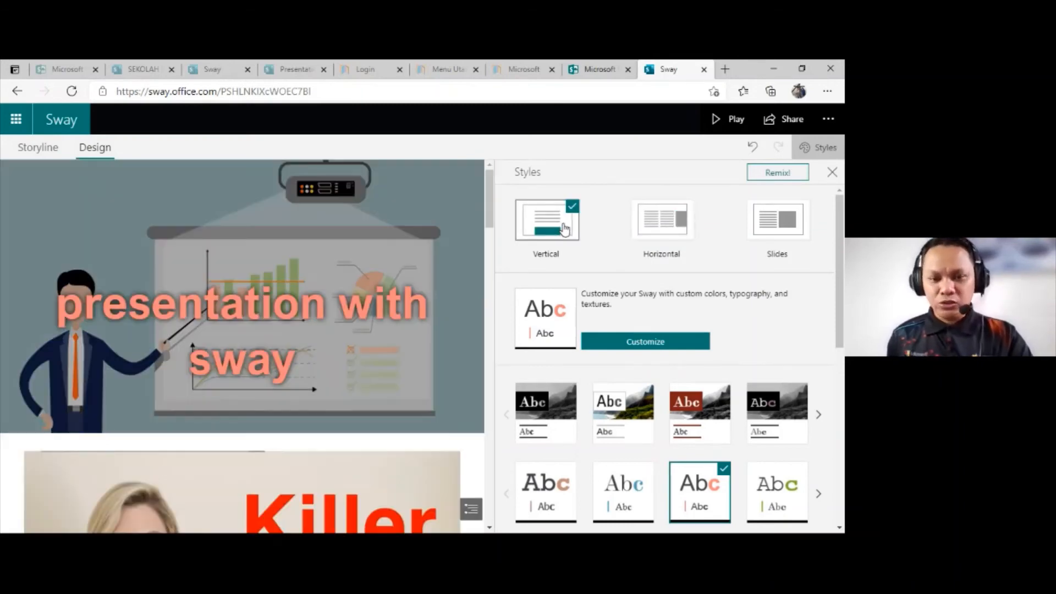
left_click(662, 227)
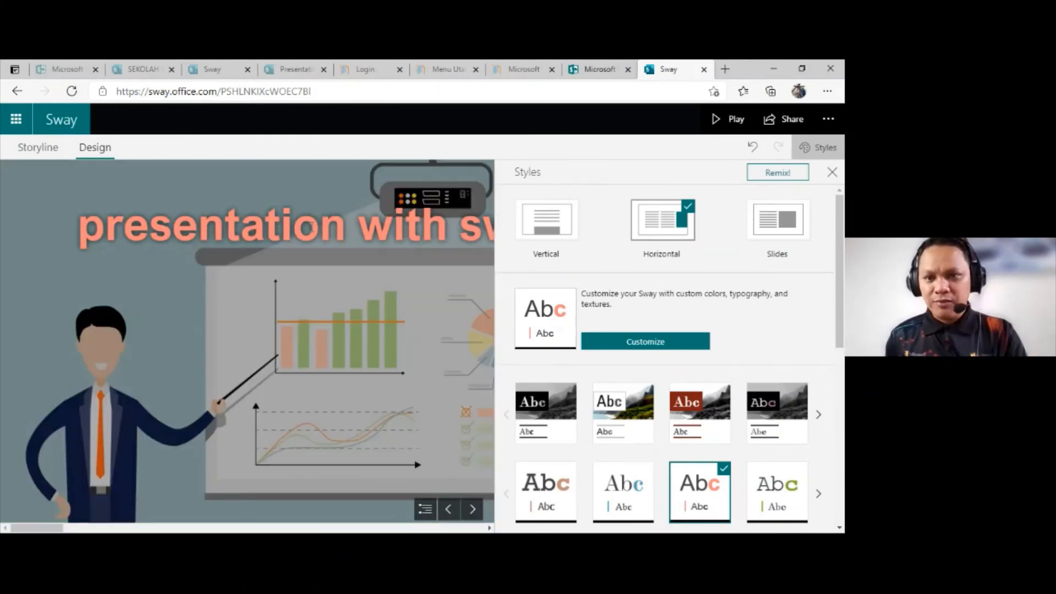
left_click(528, 235)
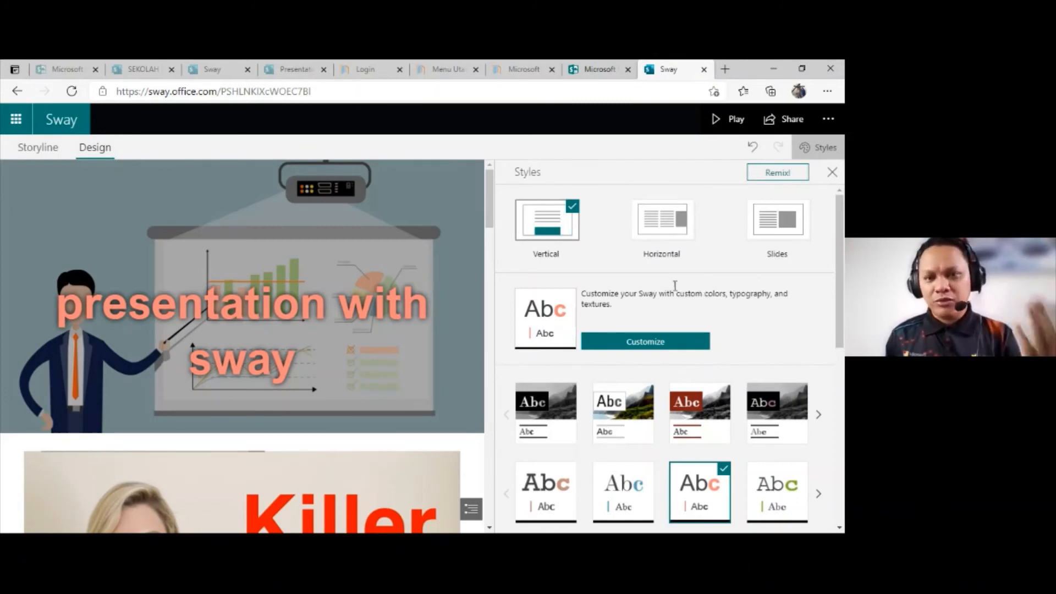
scroll(486, 237, "down", 1)
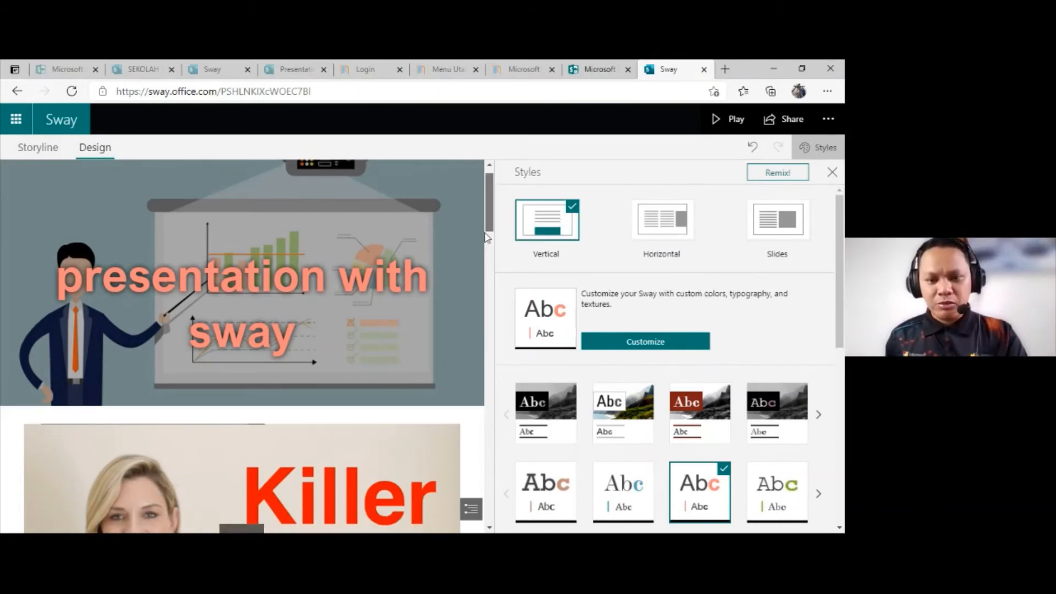
mouse_move(486, 238)
left_mouse_down()
mouse_move(490, 486)
mouse_move(502, 236)
left_mouse_up()
left_click(638, 228)
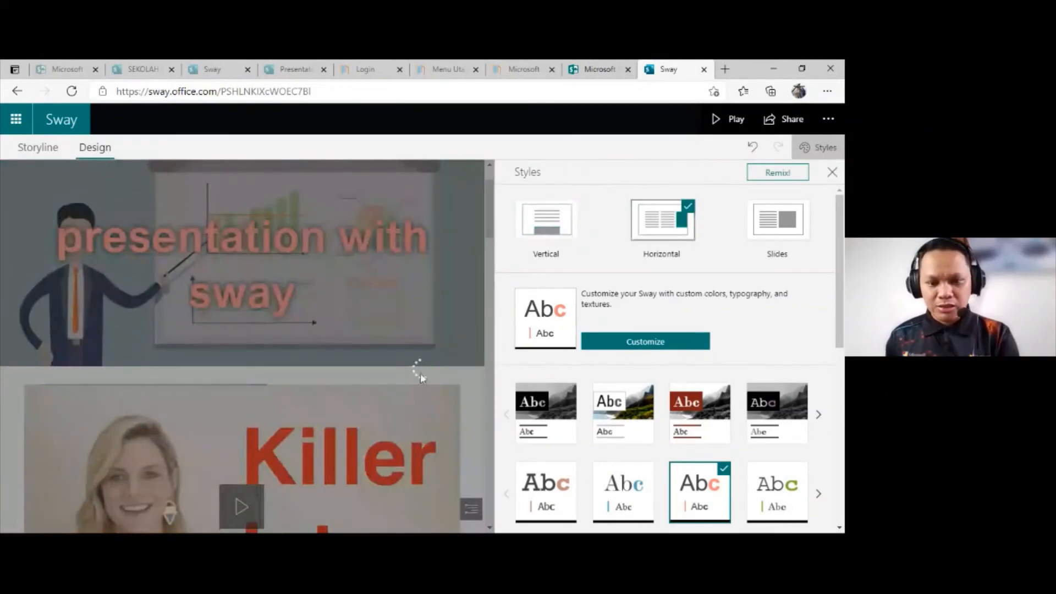
Step: Set the Sway's layout to Slides and page forward from the title past the Killer Intros video to the image stack
left_click(777, 217)
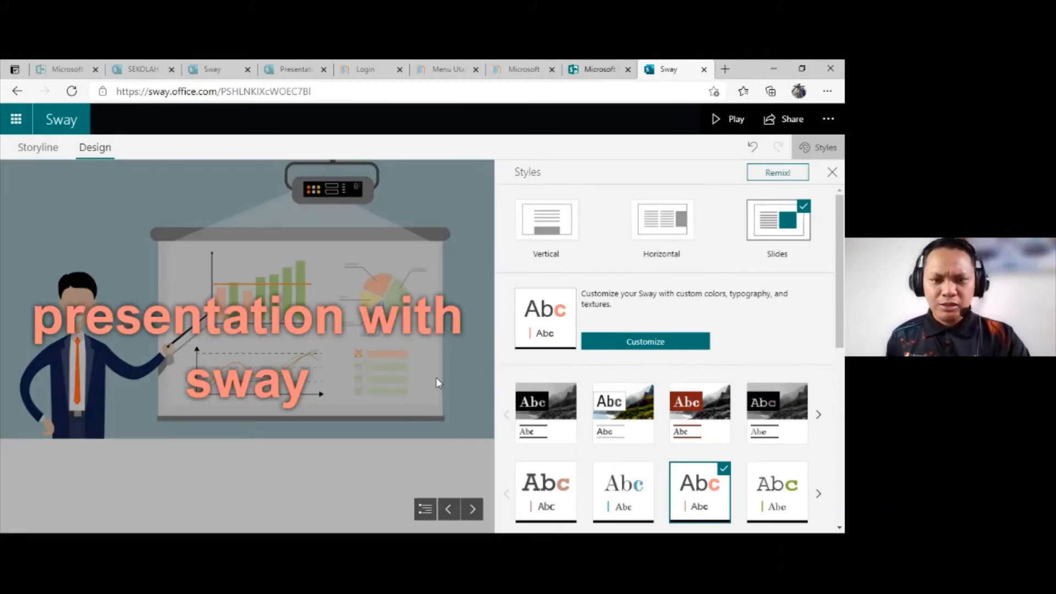
left_click(471, 509)
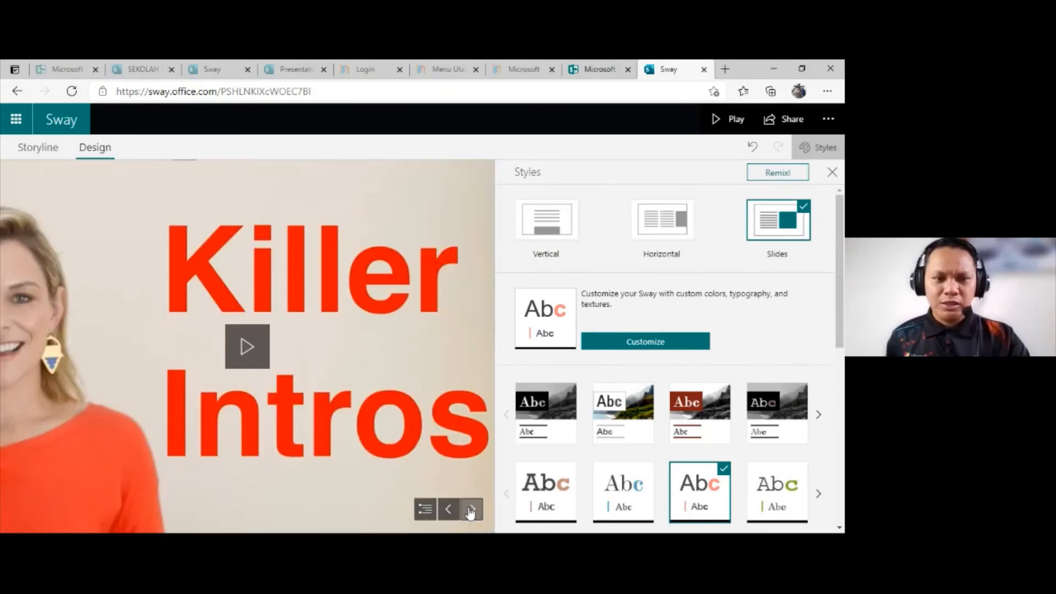
left_click(471, 509)
left_click(472, 510)
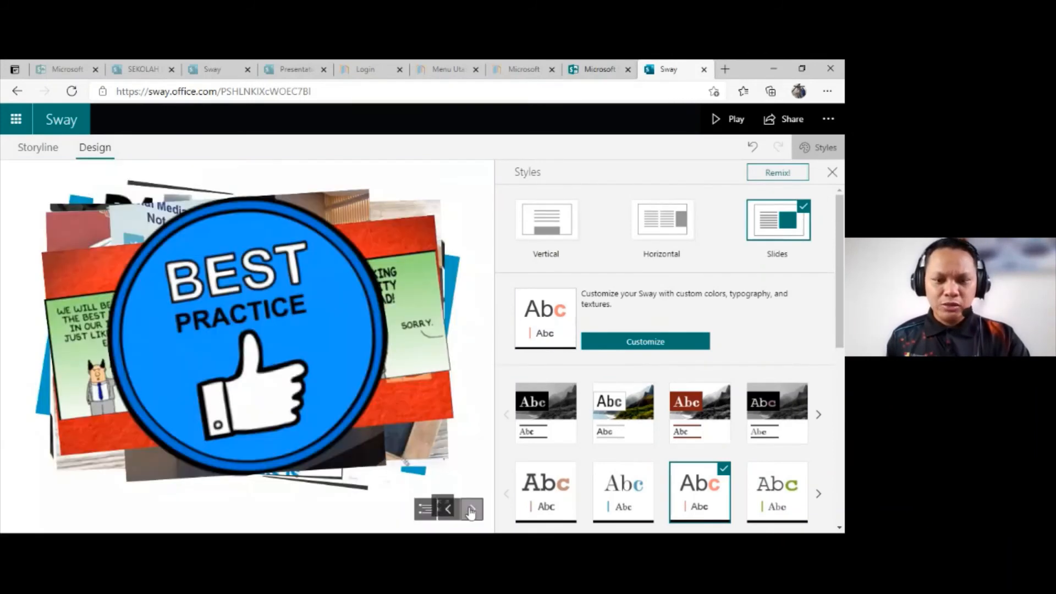
Step: Page back to the How to Create Interactive Presentations Using Microsoft Sway video, pause it, and return to the image stack
left_click(448, 509)
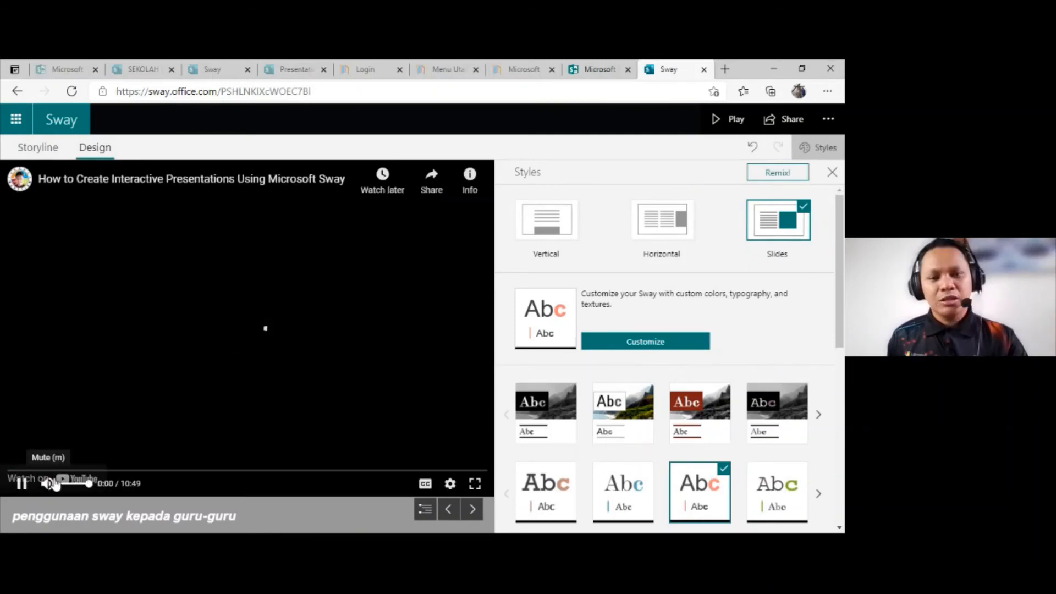
left_click(21, 483)
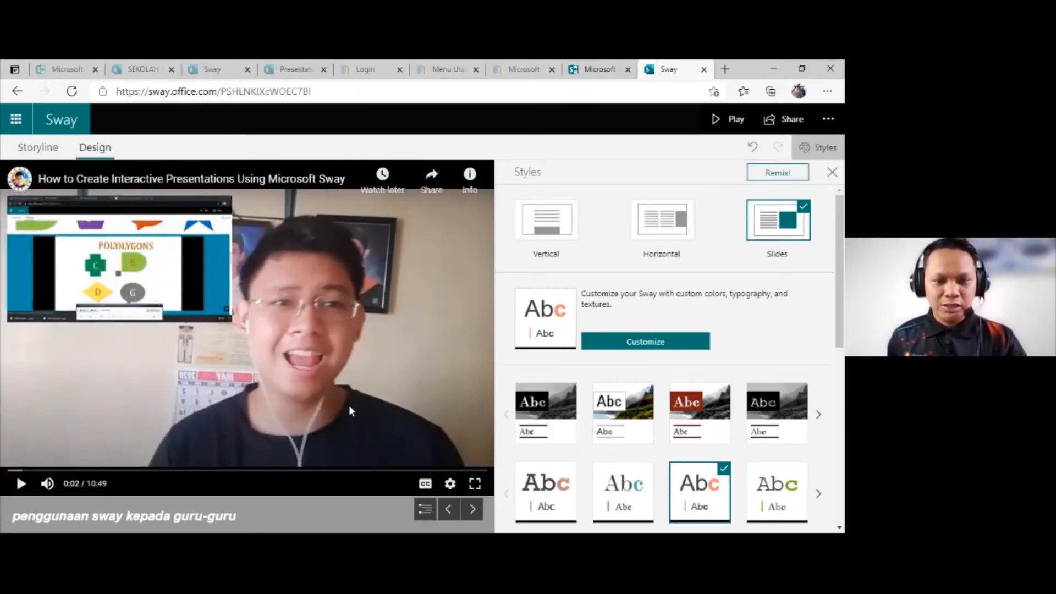
left_click(473, 510)
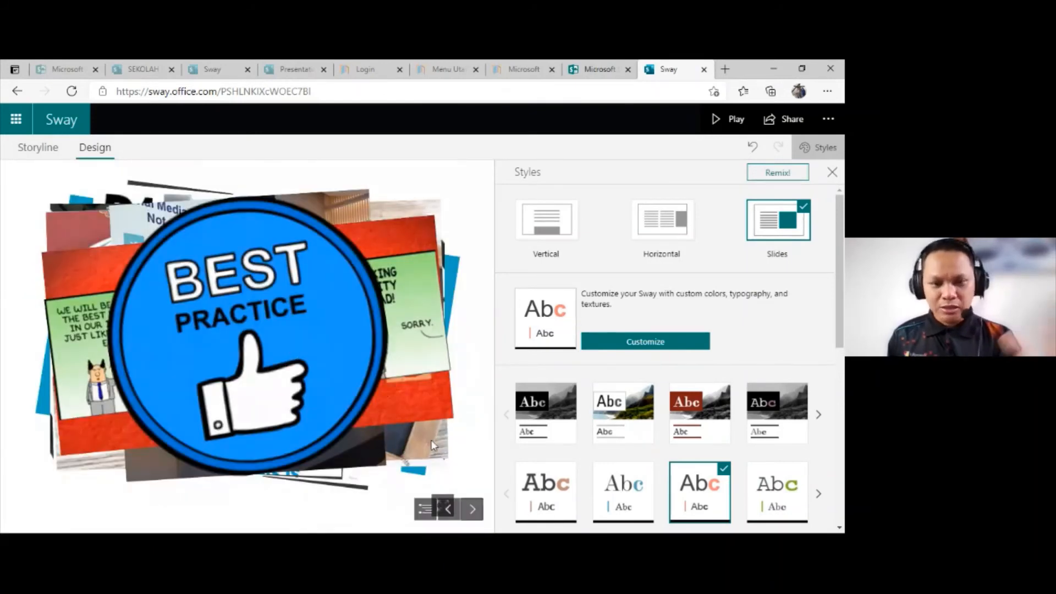
Step: Flip through the top pictures of the Best Practice image stack
left_click(358, 350)
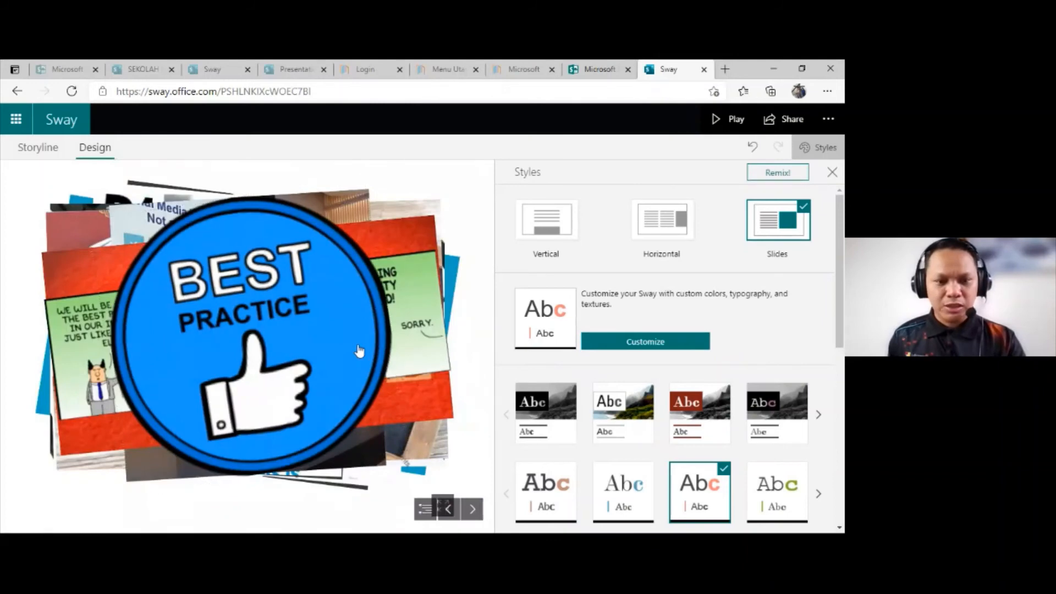
left_click(358, 351)
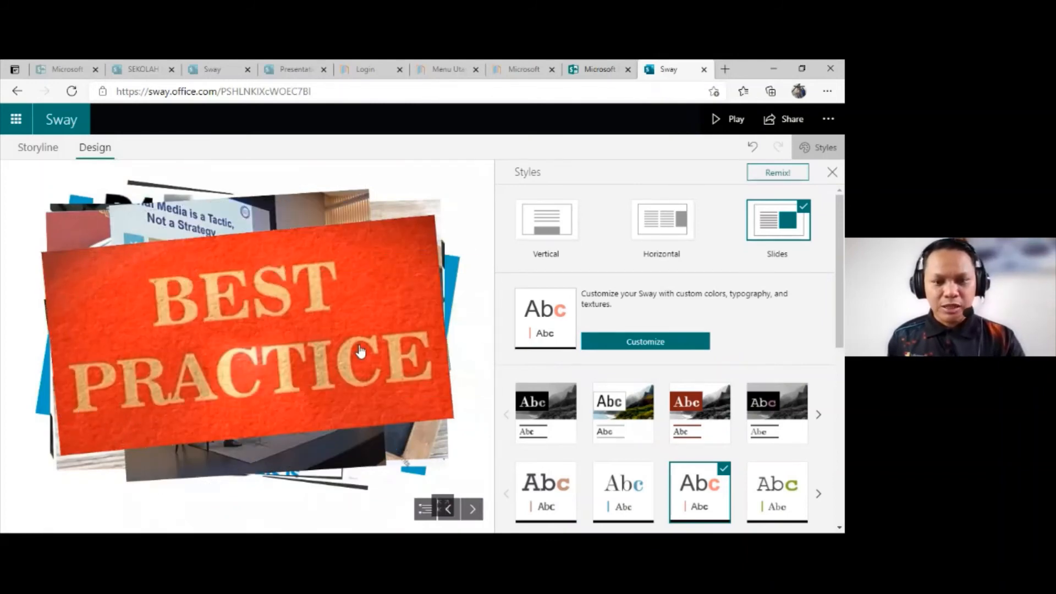
left_click(359, 351)
Step: Briefly play the Qu'est ce que Sway video, advance to the Sway beats PowerPoint slide, and close the style options
left_click(473, 509)
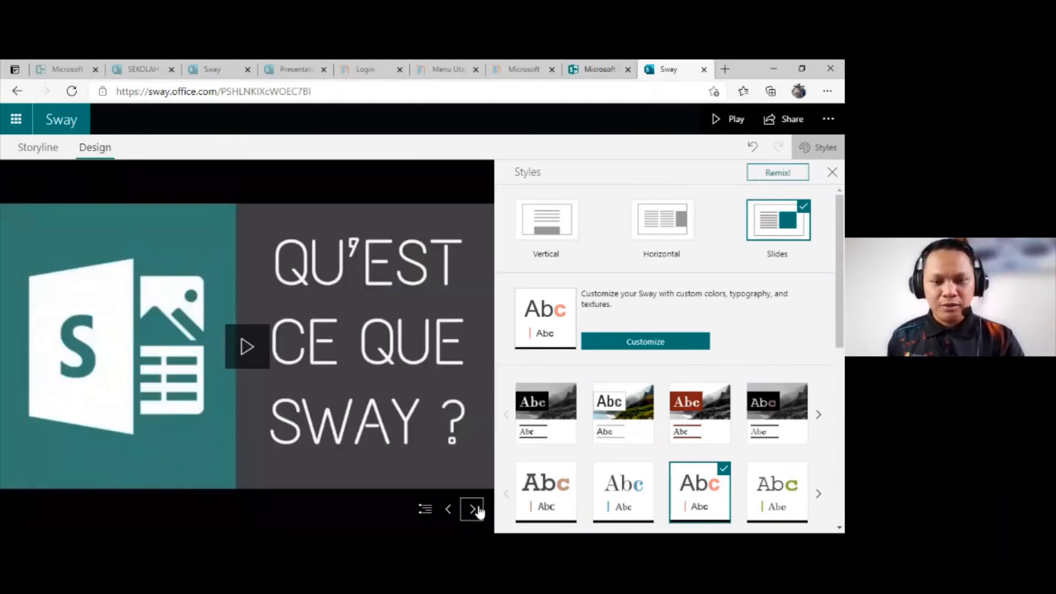
left_click(245, 346)
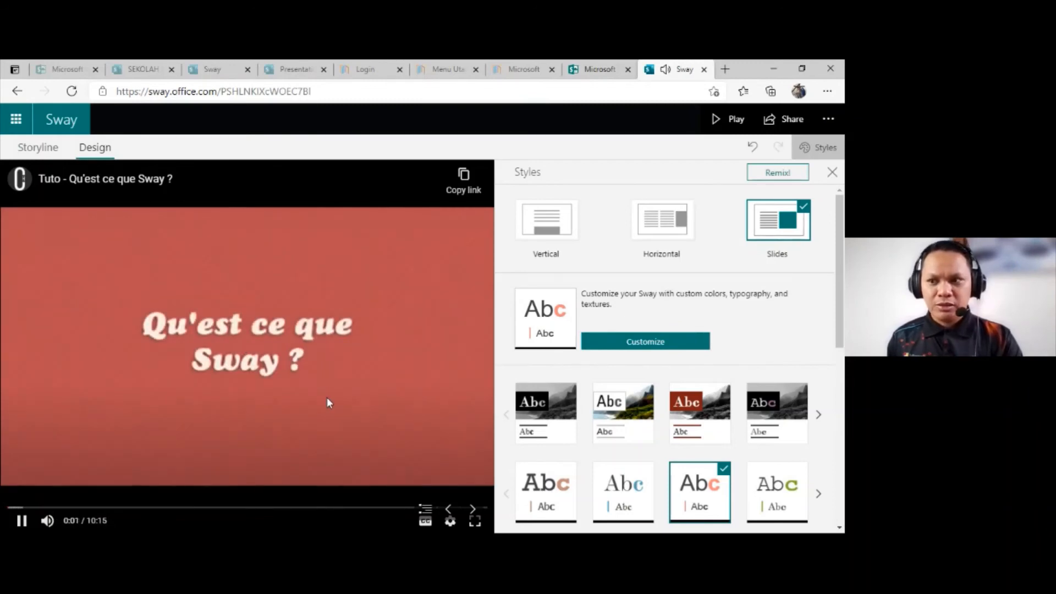
left_click(22, 520)
left_click(471, 509)
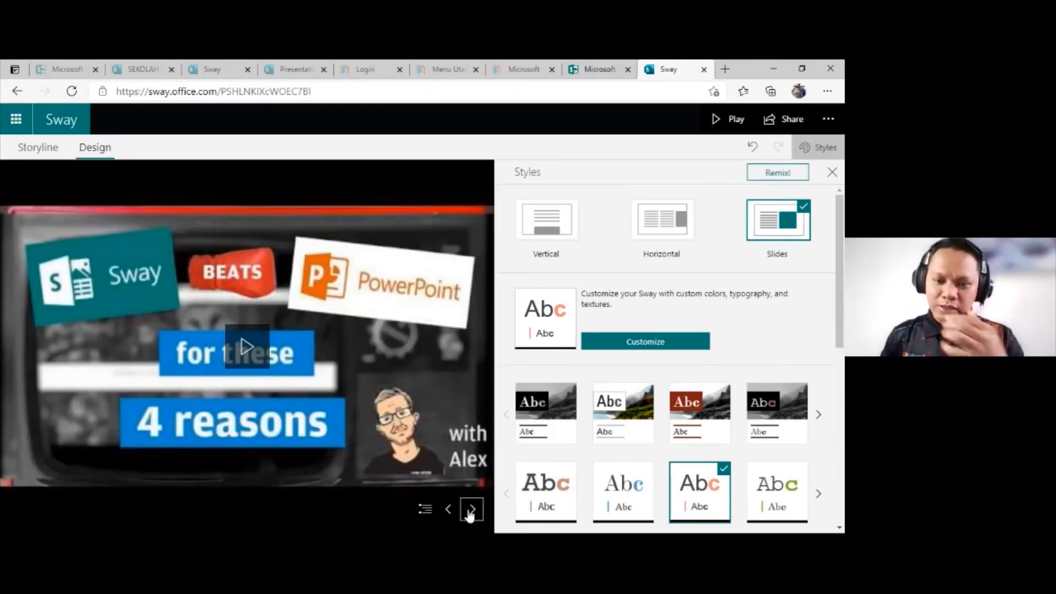
left_click(833, 176)
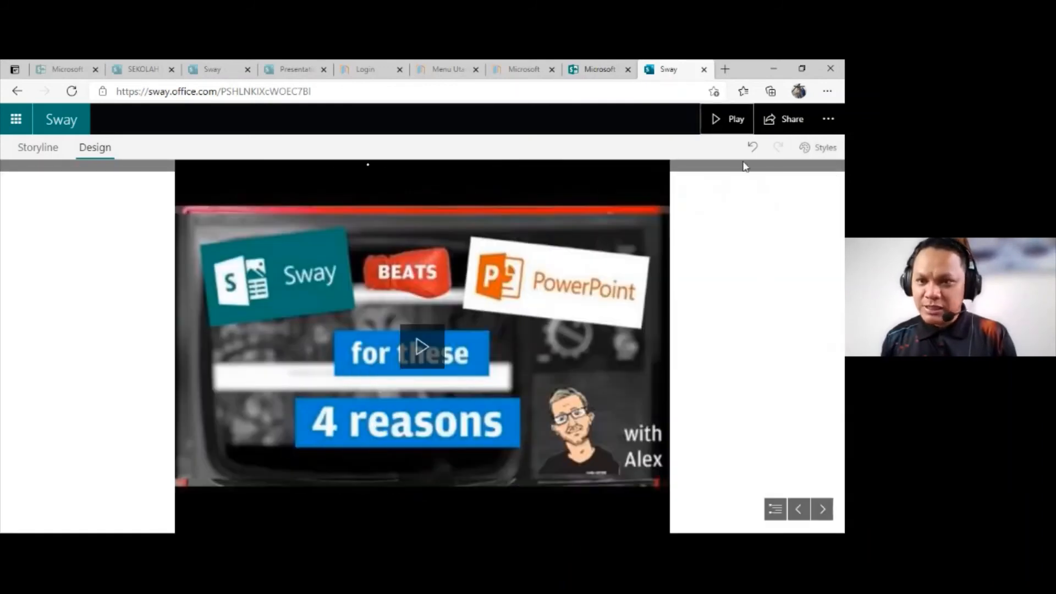
Step: Share the Sway with anyone with a link and copy its view link
left_click(794, 126)
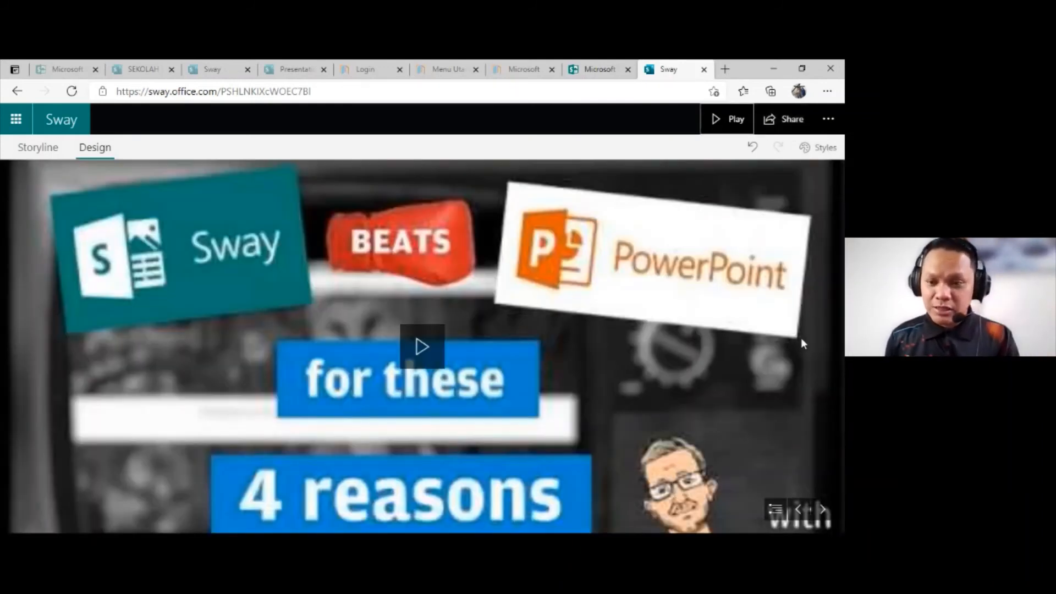
left_click(797, 126)
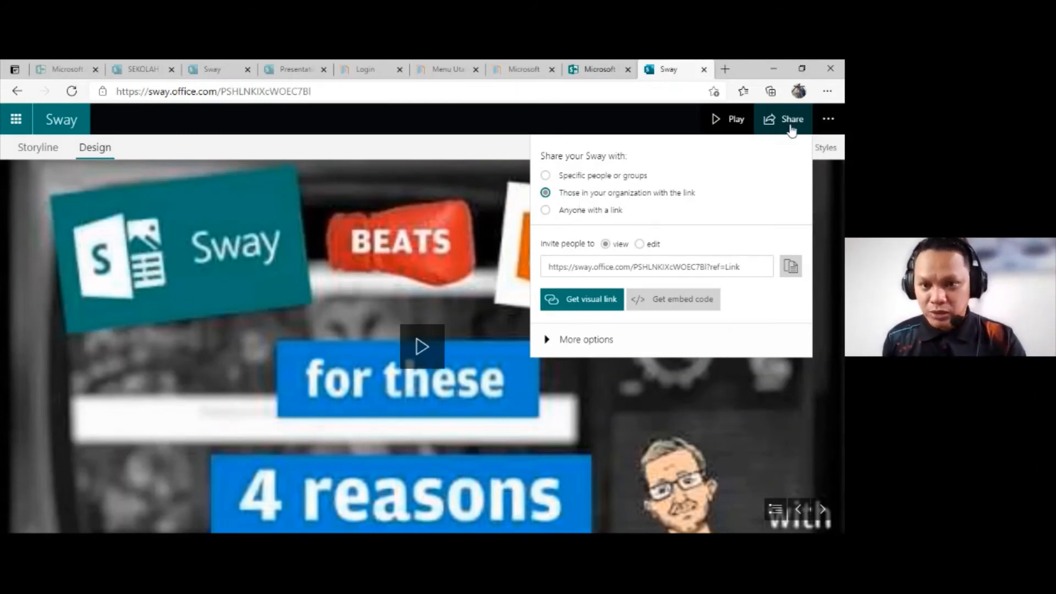
left_click(546, 212)
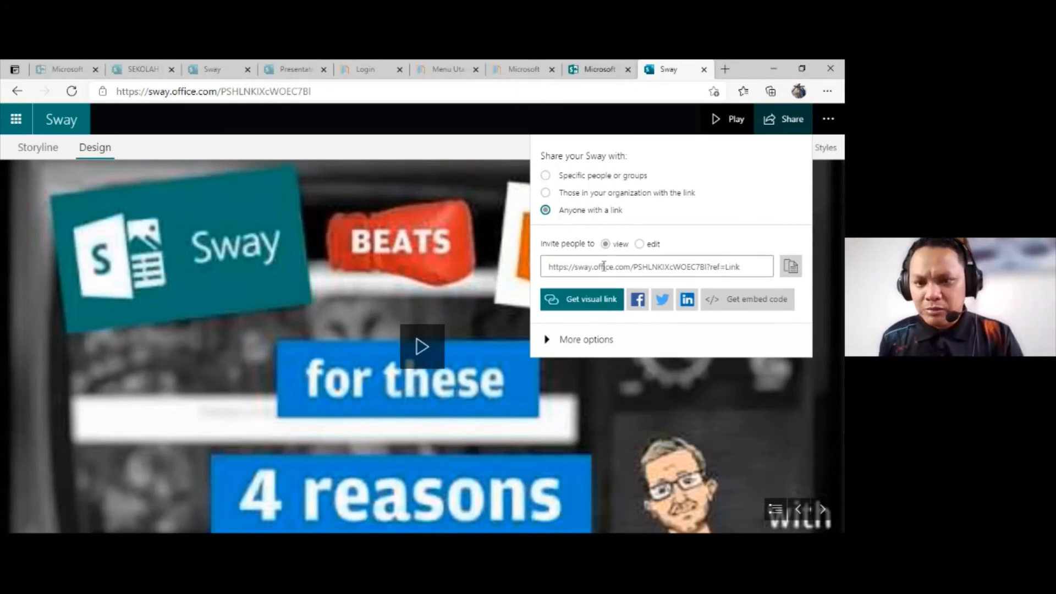
left_click(791, 269)
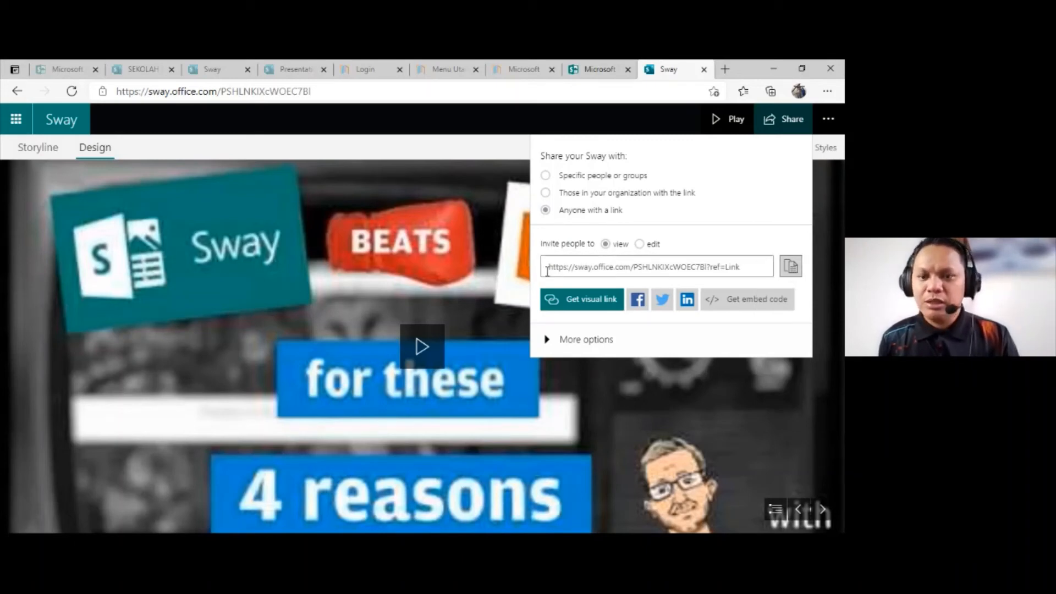
Step: Get the visual link for the Sway, copy its thumbnail, and close the dialog
left_click(586, 304)
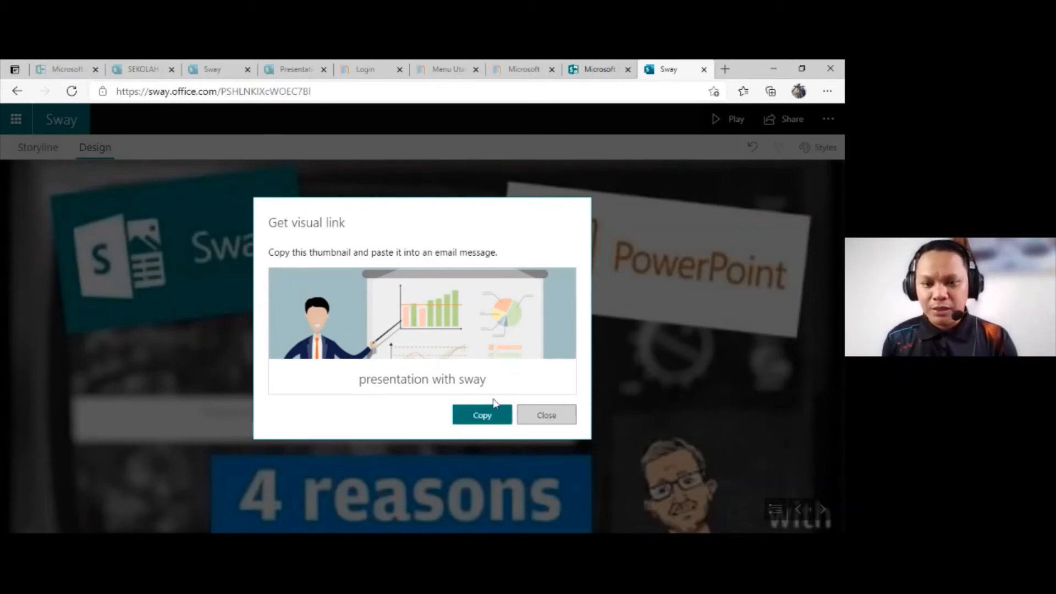
left_click(497, 424)
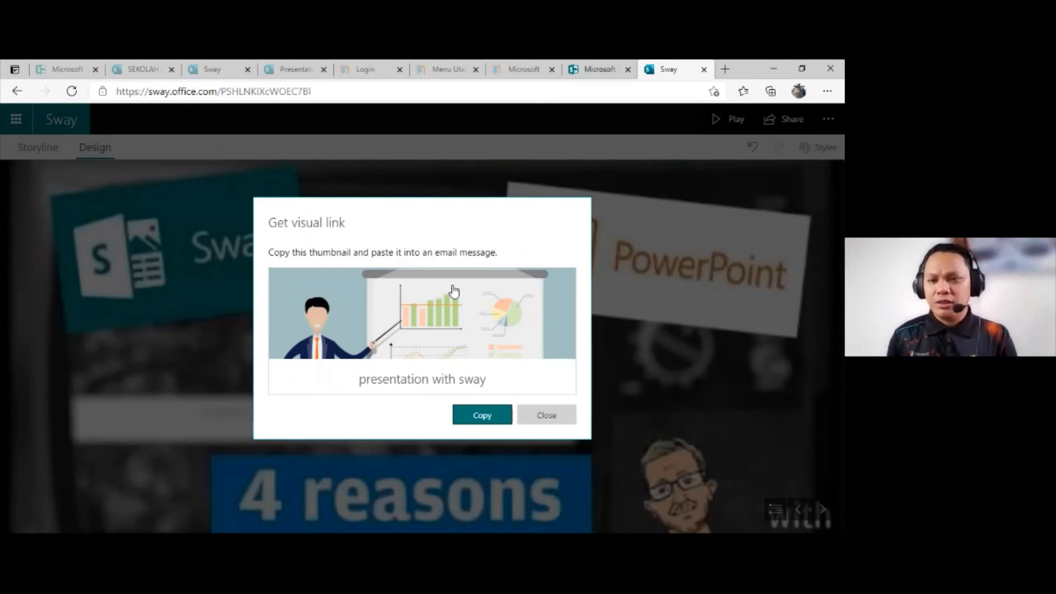
left_click(500, 413)
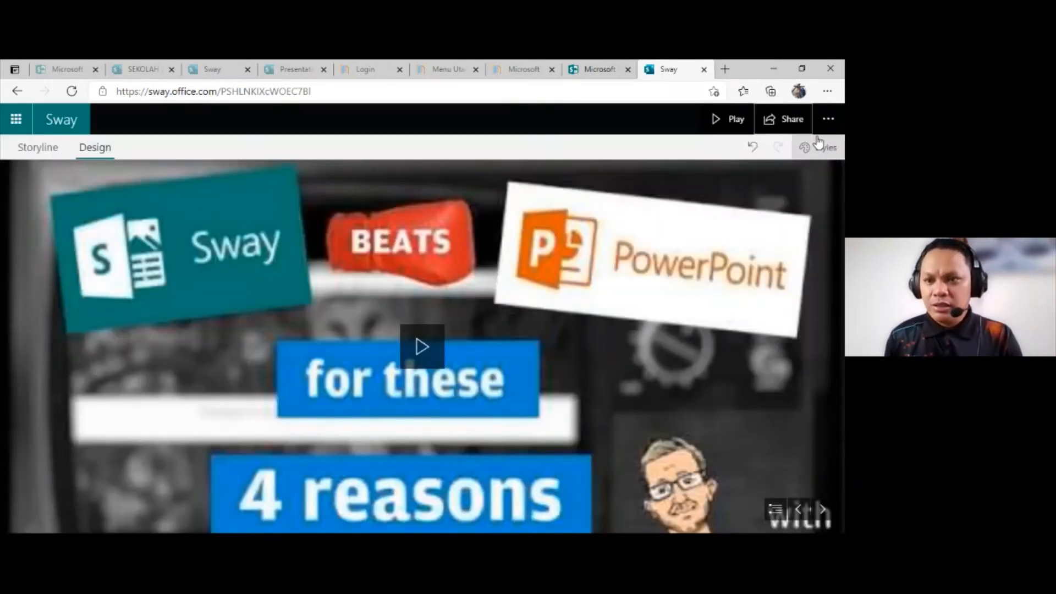
Step: Review the export formats for the Sway, close the dialog without exporting, and check the remaining Sway options
left_click(822, 127)
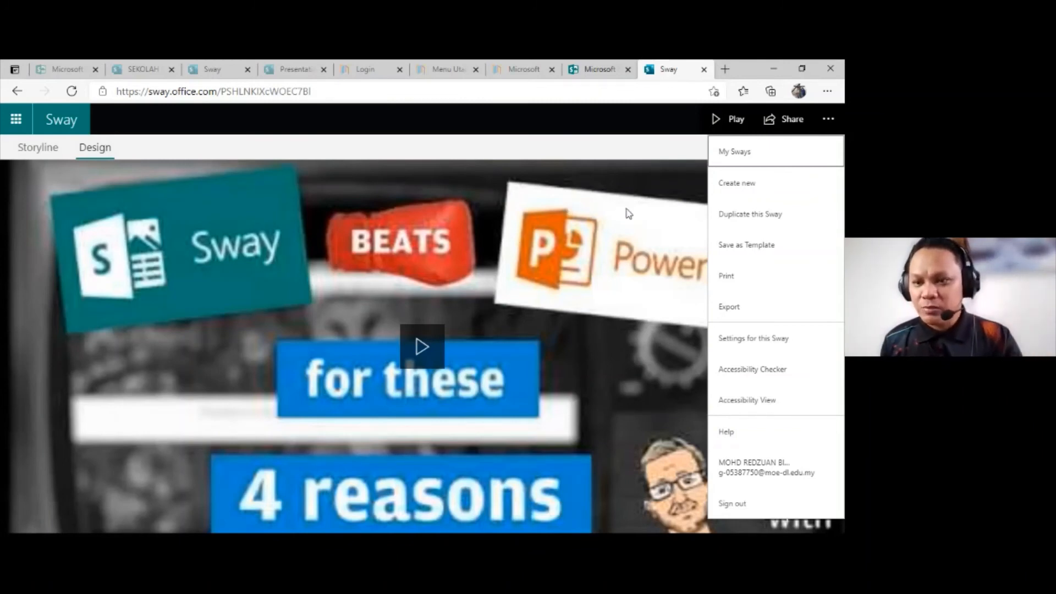
left_click(731, 309)
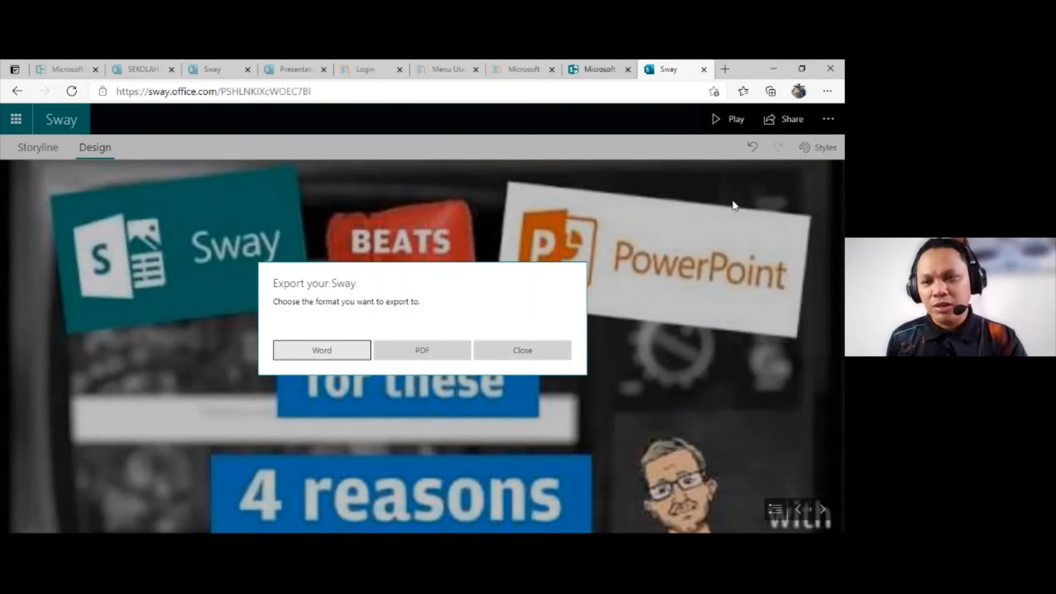
left_click(541, 363)
left_click(828, 119)
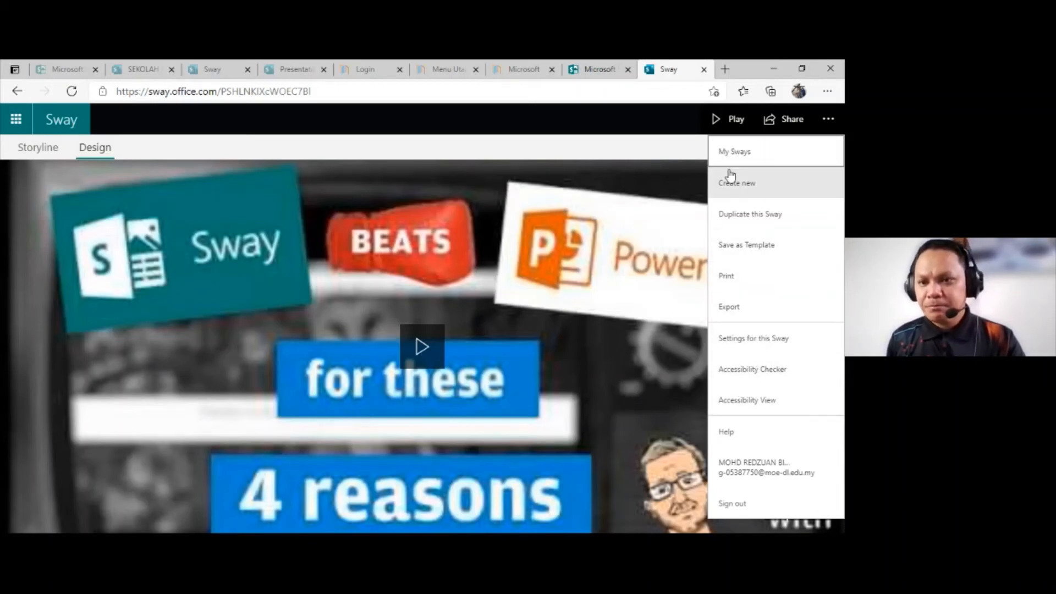
Step: Return to the Storyline and look back over the comparison group and the Best Practice image cards
left_click(41, 152)
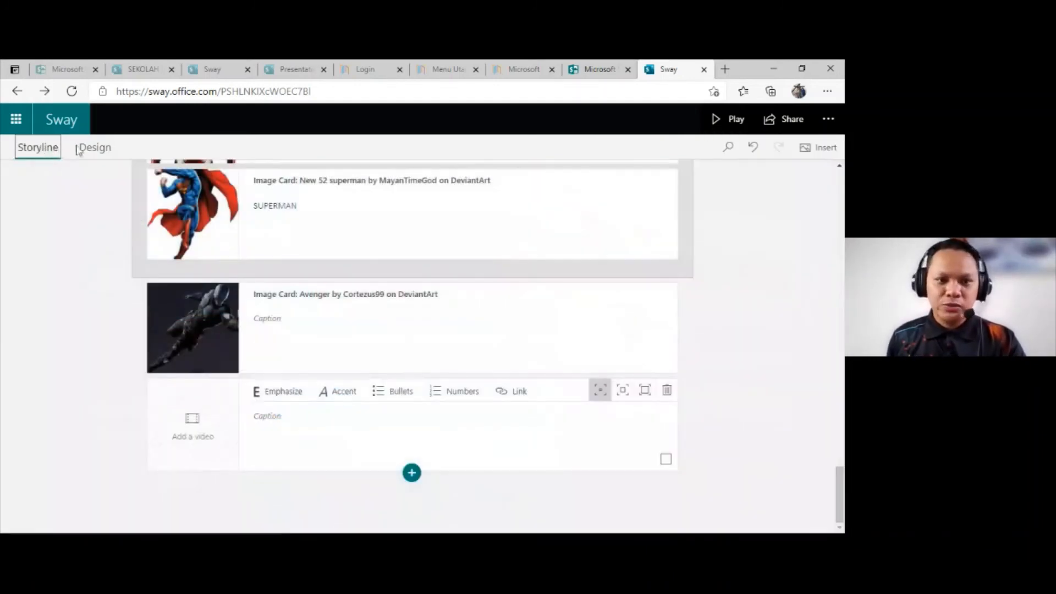
scroll(292, 266, "up", 15)
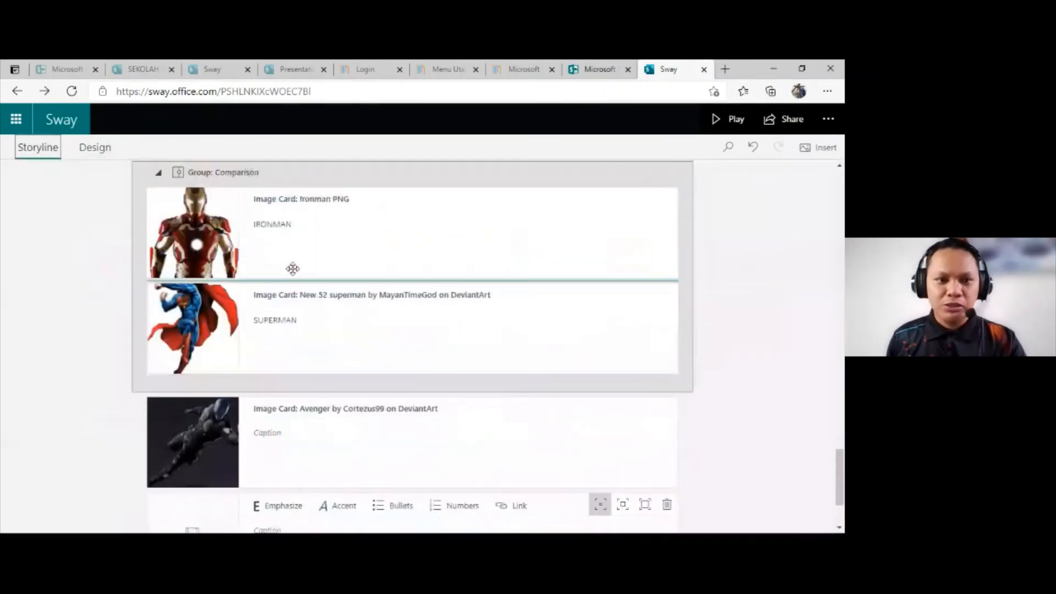
scroll(489, 325, "up", 15)
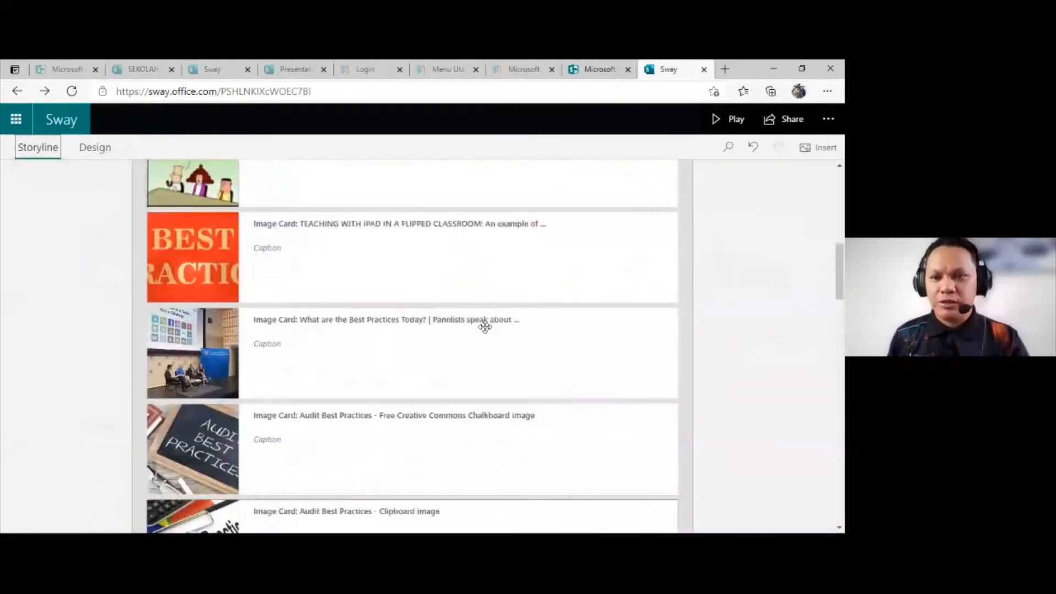